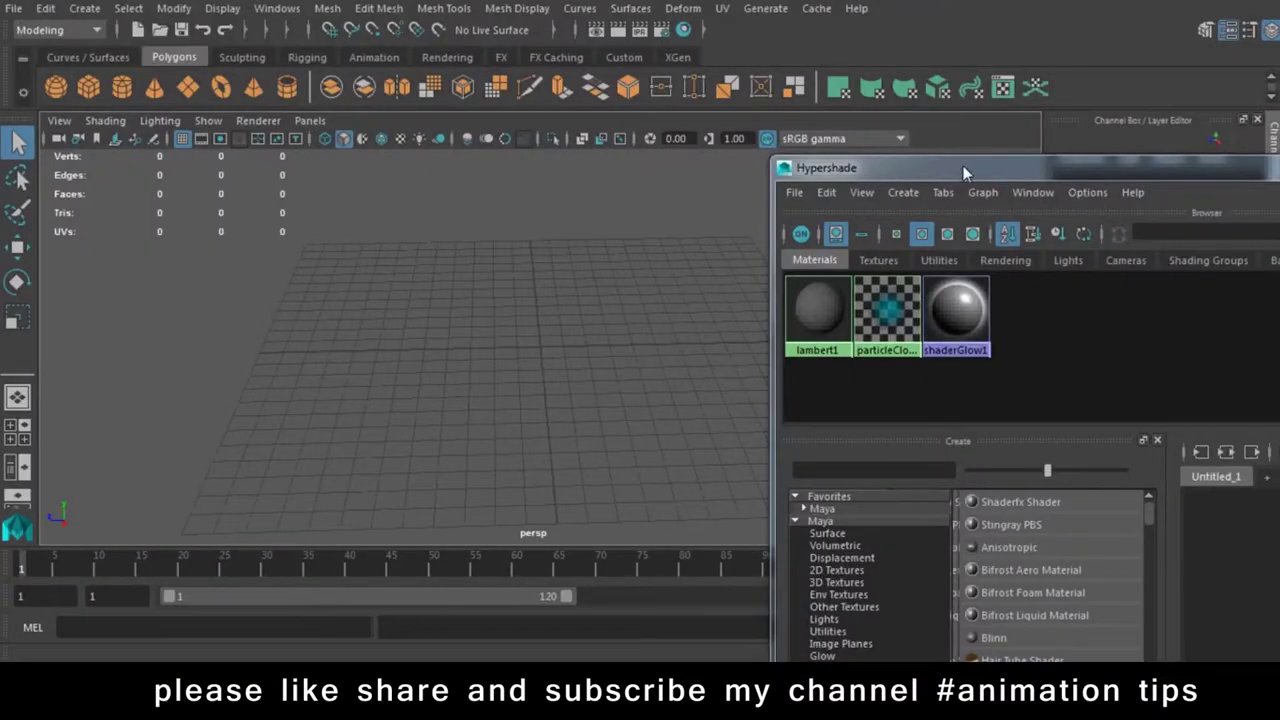
Move the Hypershade window over the viewport, showing lambert1, particleCloud and shaderGlow1
mouse_move(962, 167)
left_mouse_down()
mouse_move(548, 196)
mouse_move(470, 139)
left_mouse_up()
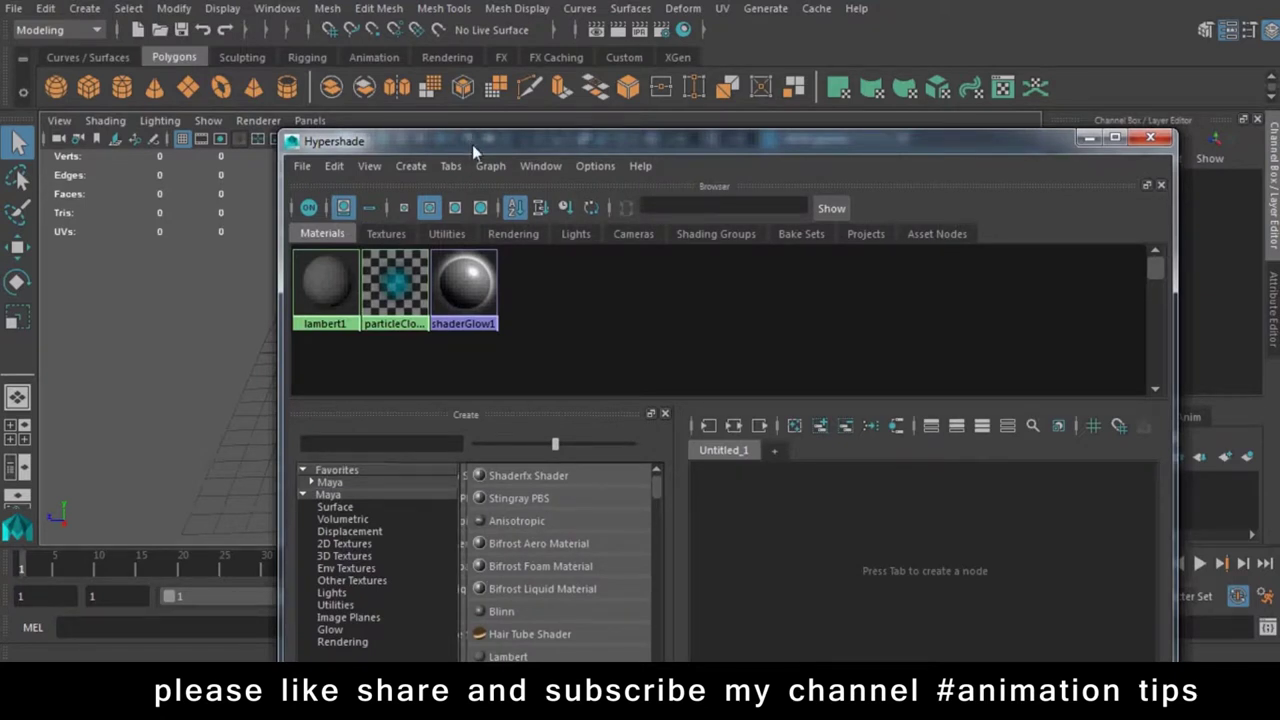
Create pCube1 as a wide, very thin polygon slab across the grid
left_click_drag(472, 144, 1011, 340)
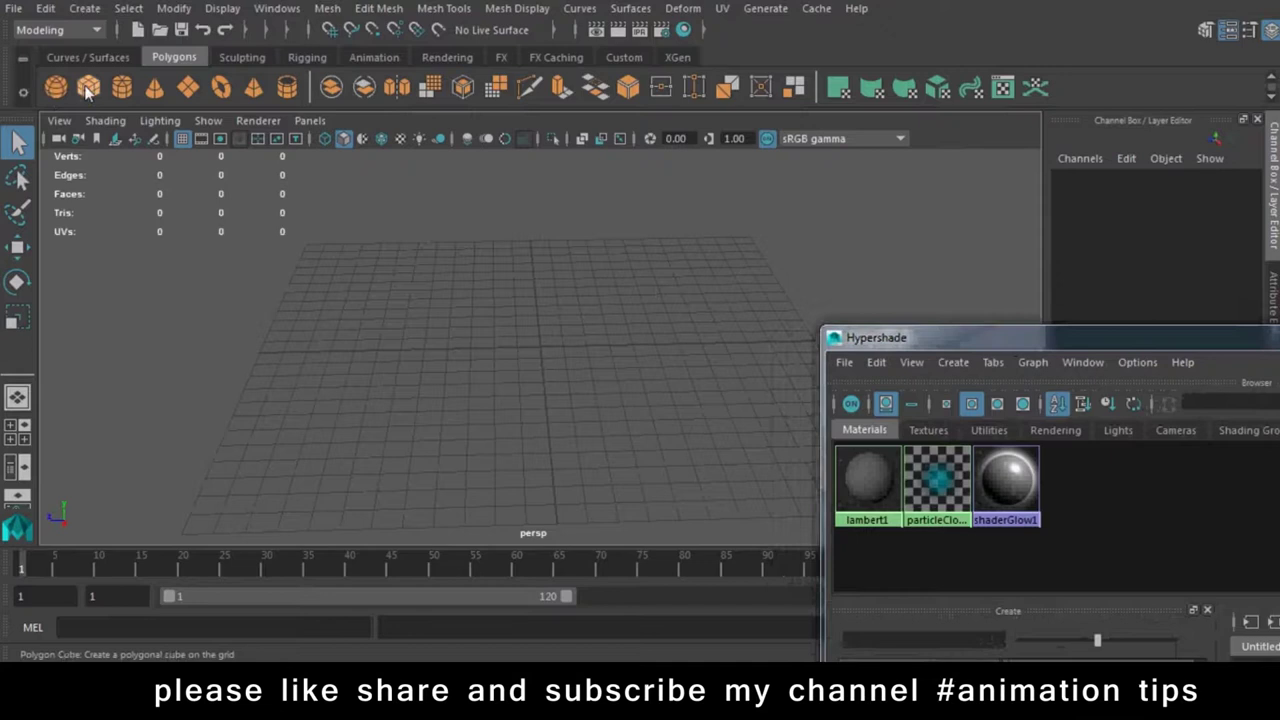
left_click(88, 90)
left_click_drag(277, 260, 710, 460)
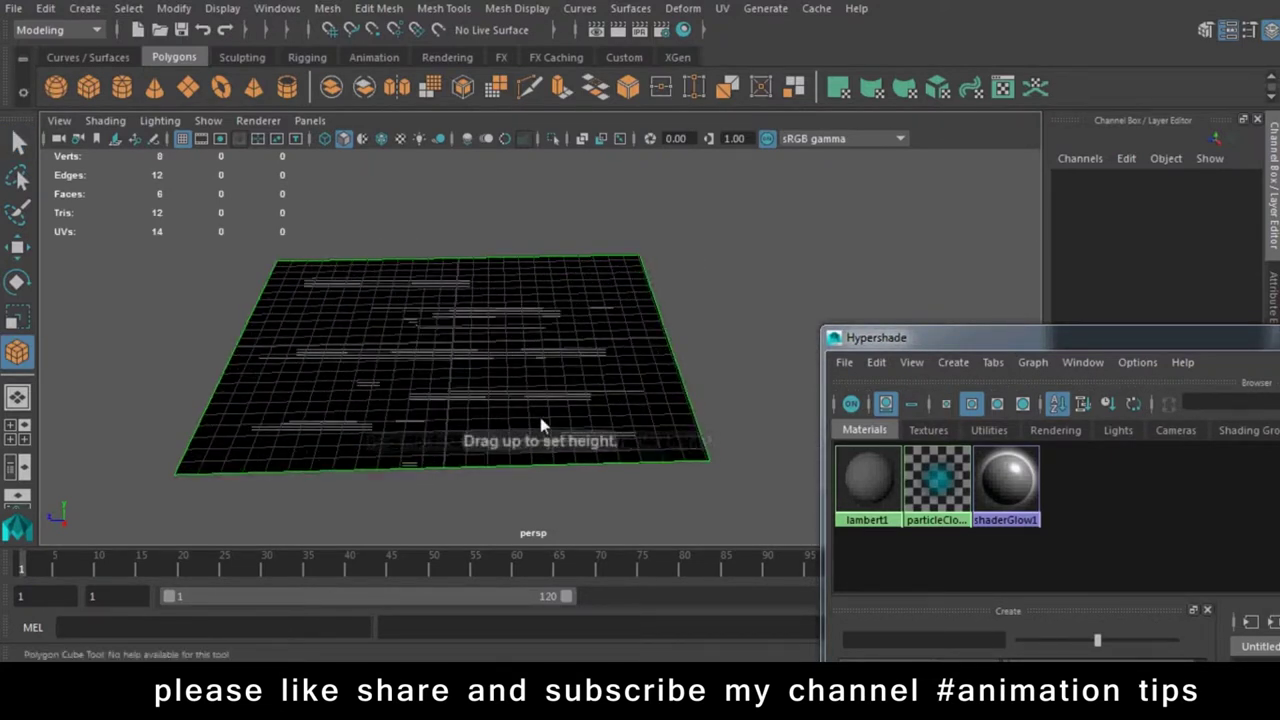
left_click_drag(540, 417, 446, 336)
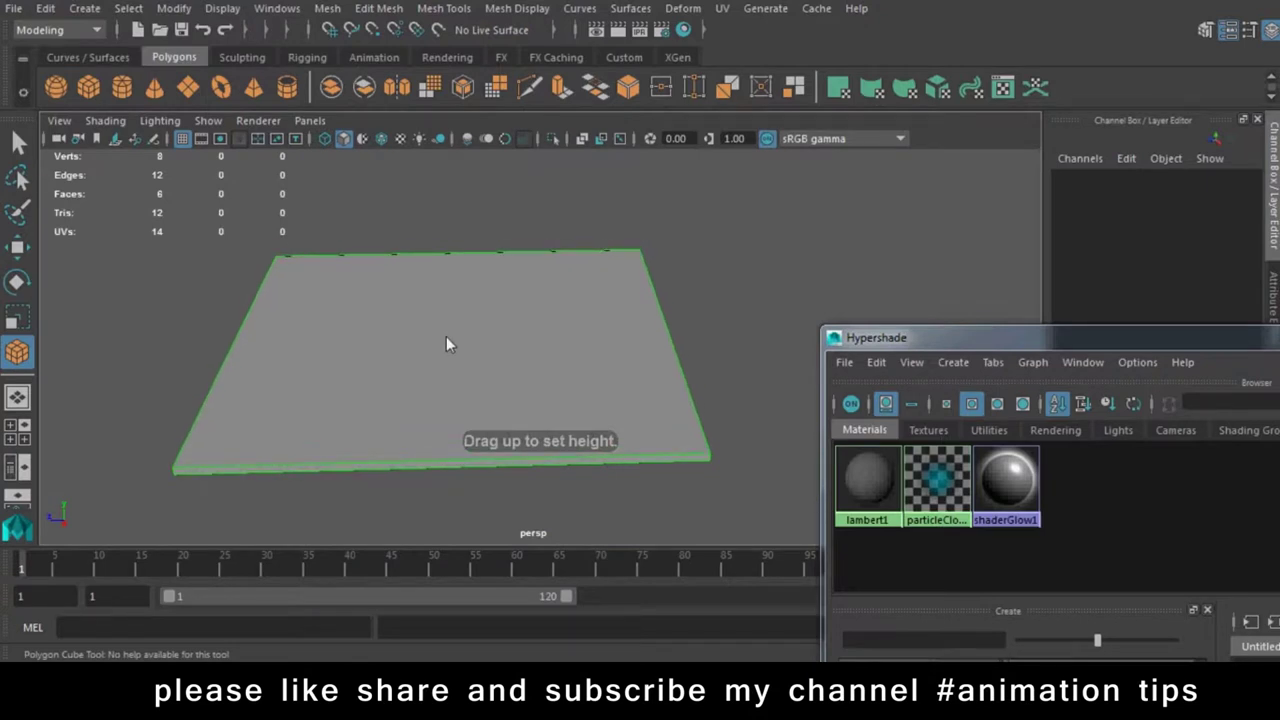
left_click_drag(446, 336, 446, 336)
key("w")
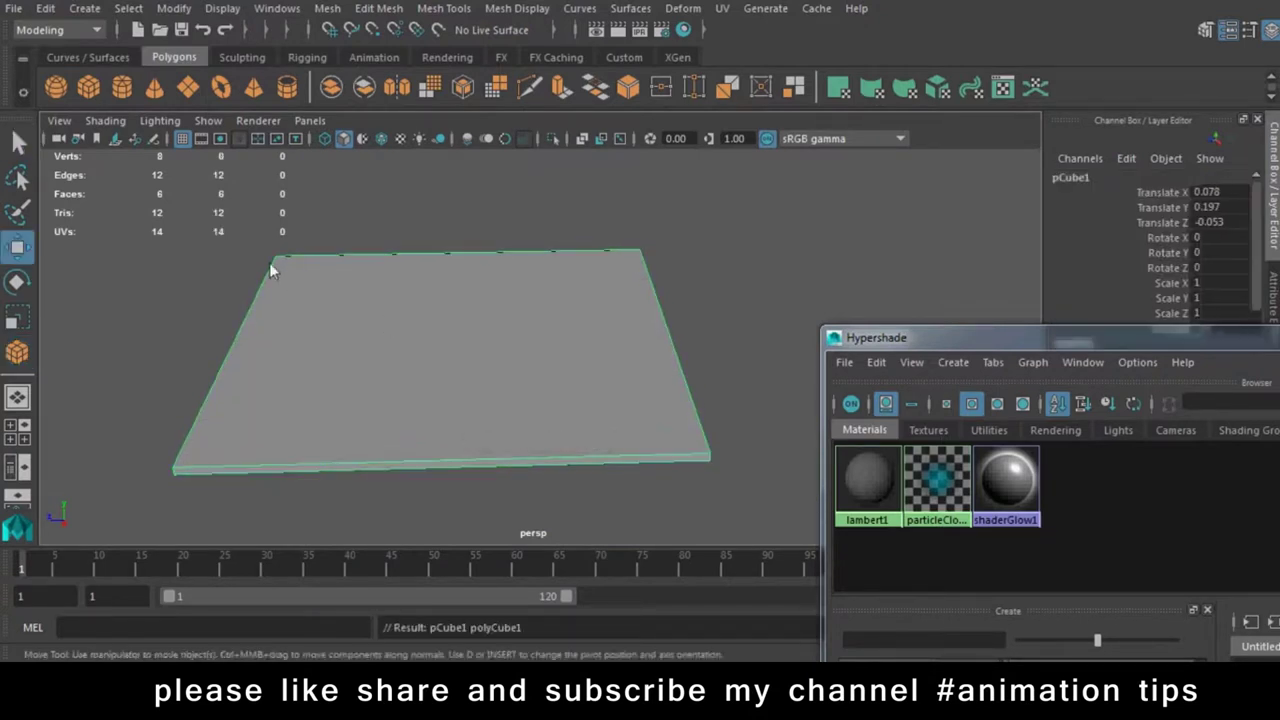
Zoom onto the slab, shift the Hypershade aside, and bring up the slab's material menu
scroll(524, 484, "up", 3)
scroll(512, 393, "up", 3)
scroll(460, 362, "up", 2)
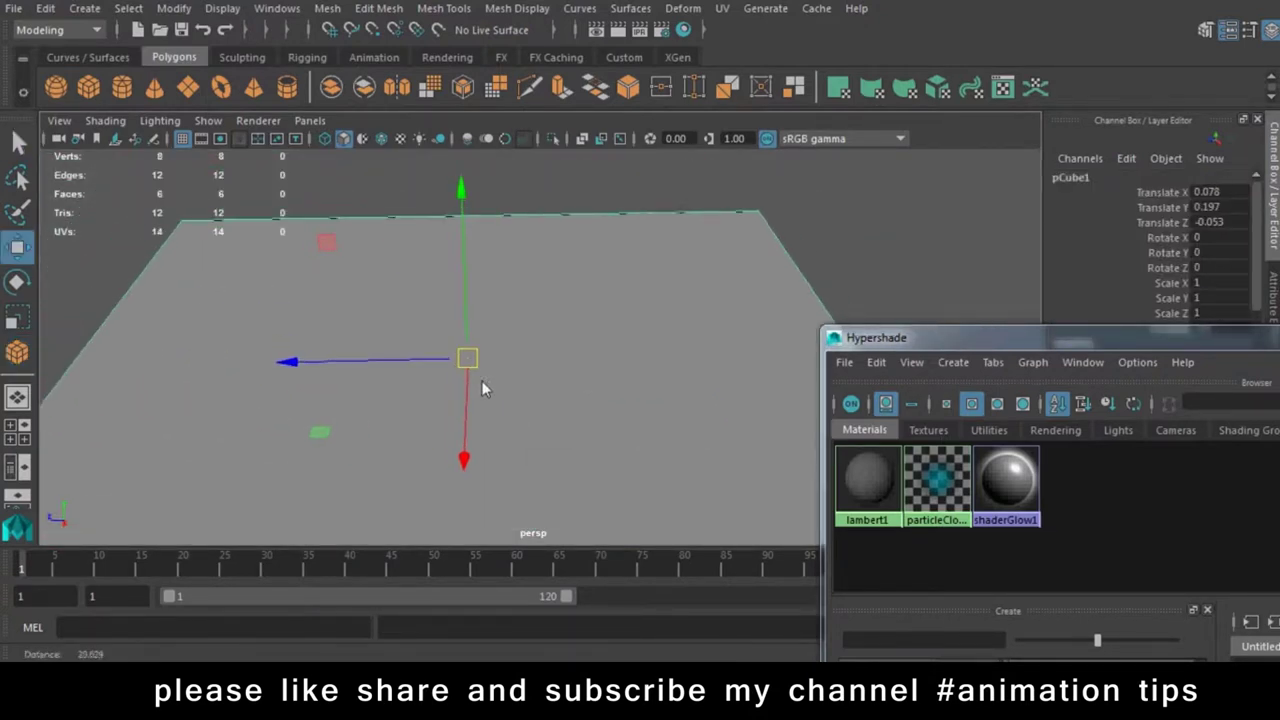
scroll(482, 381, "down", 2)
left_click_drag(1028, 337, 1205, 280)
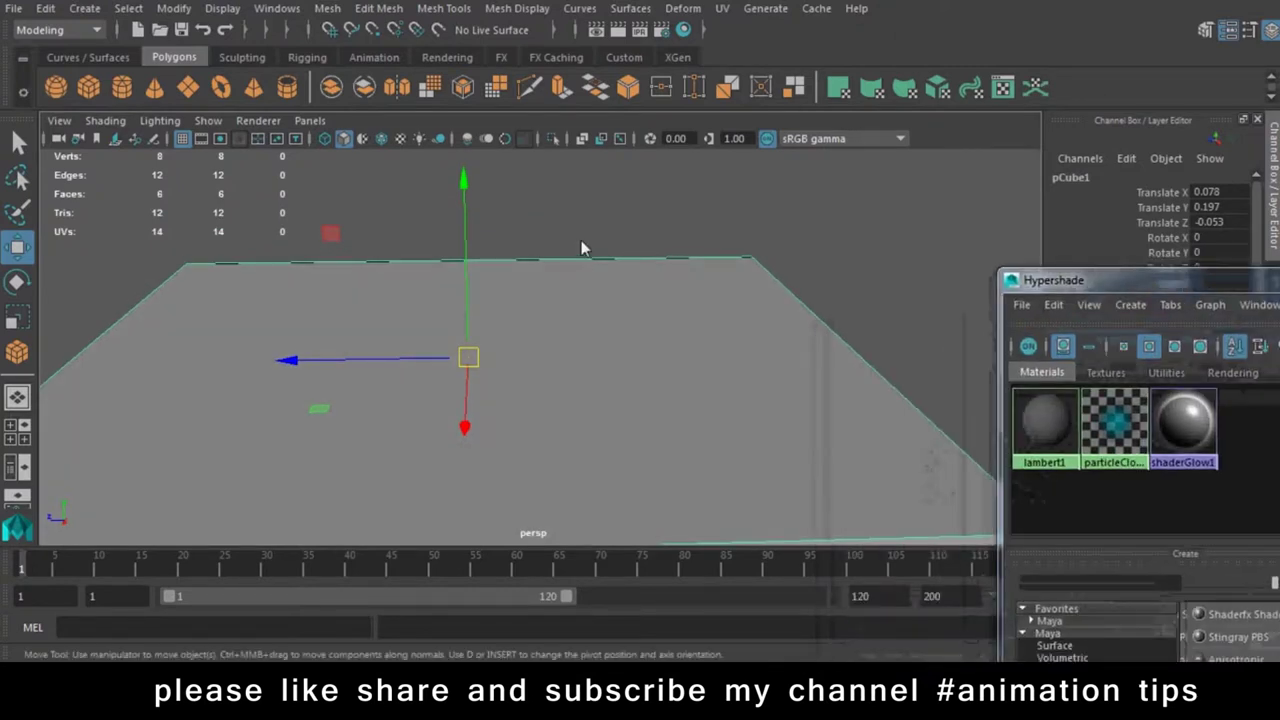
right_click_drag(580, 159, 587, 612)
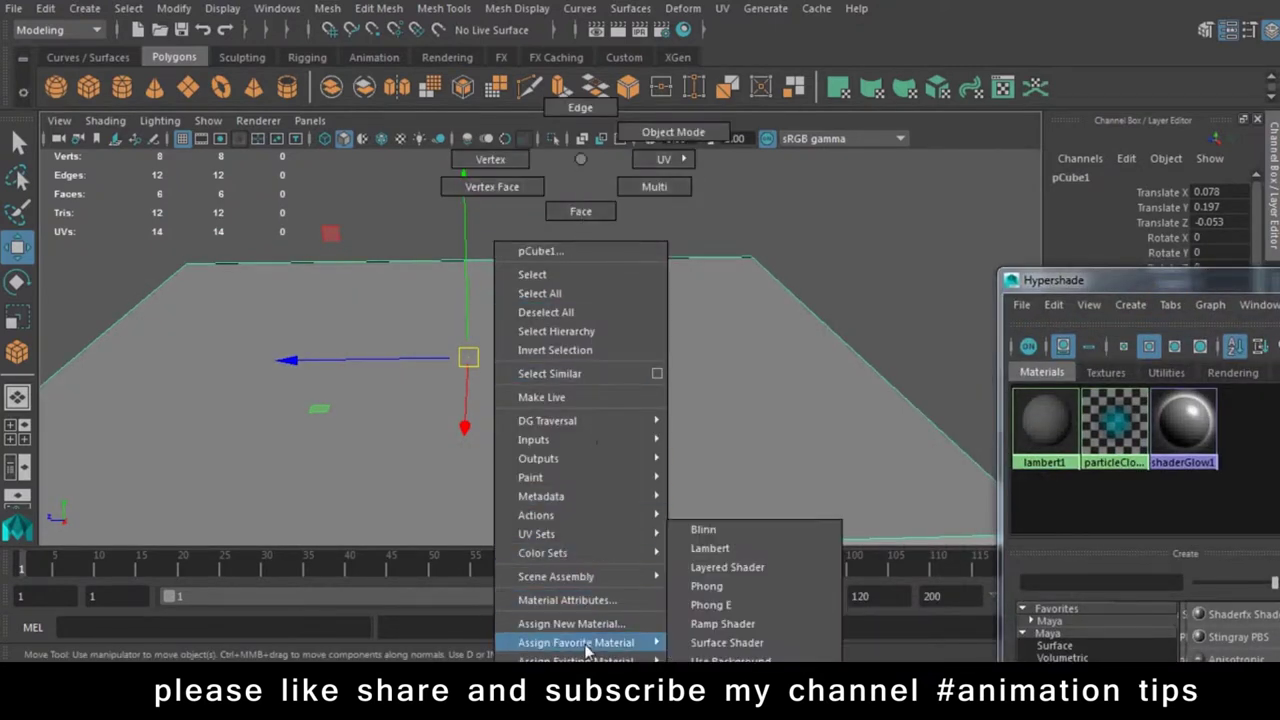
mouse_move(576, 642)
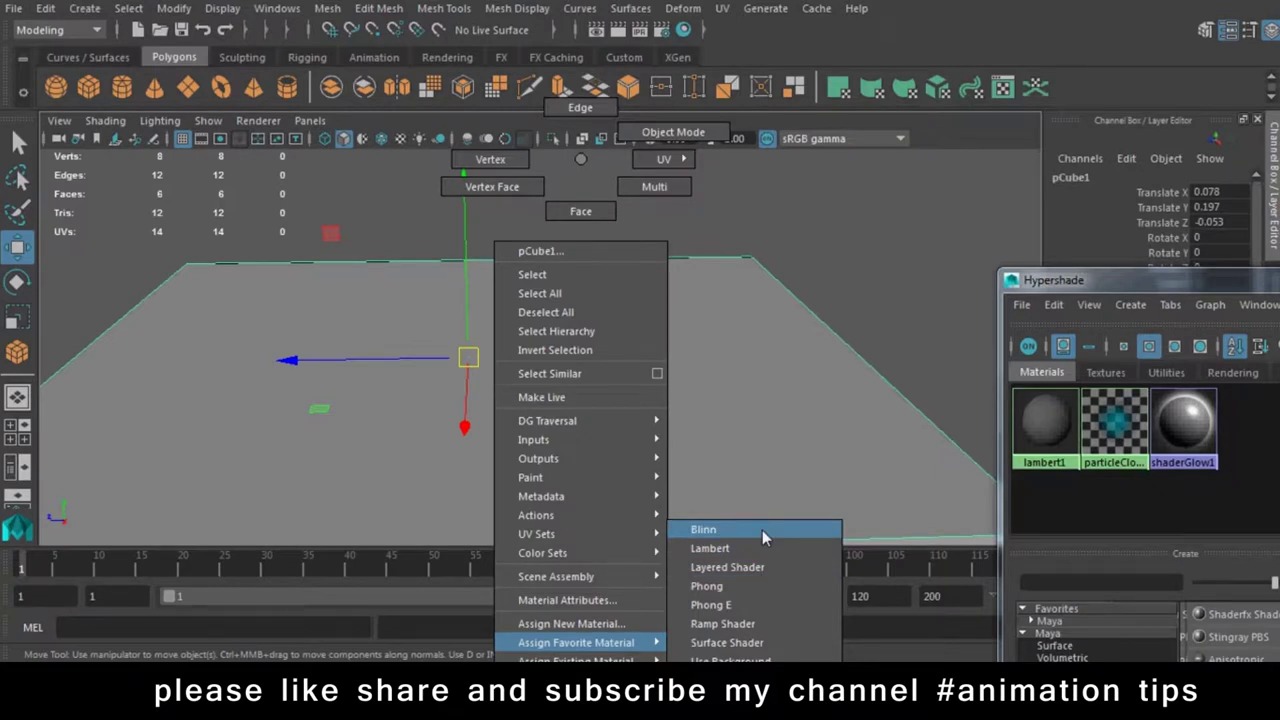
Assign a new Blinn material to the slab and show its attributes
left_click(750, 529)
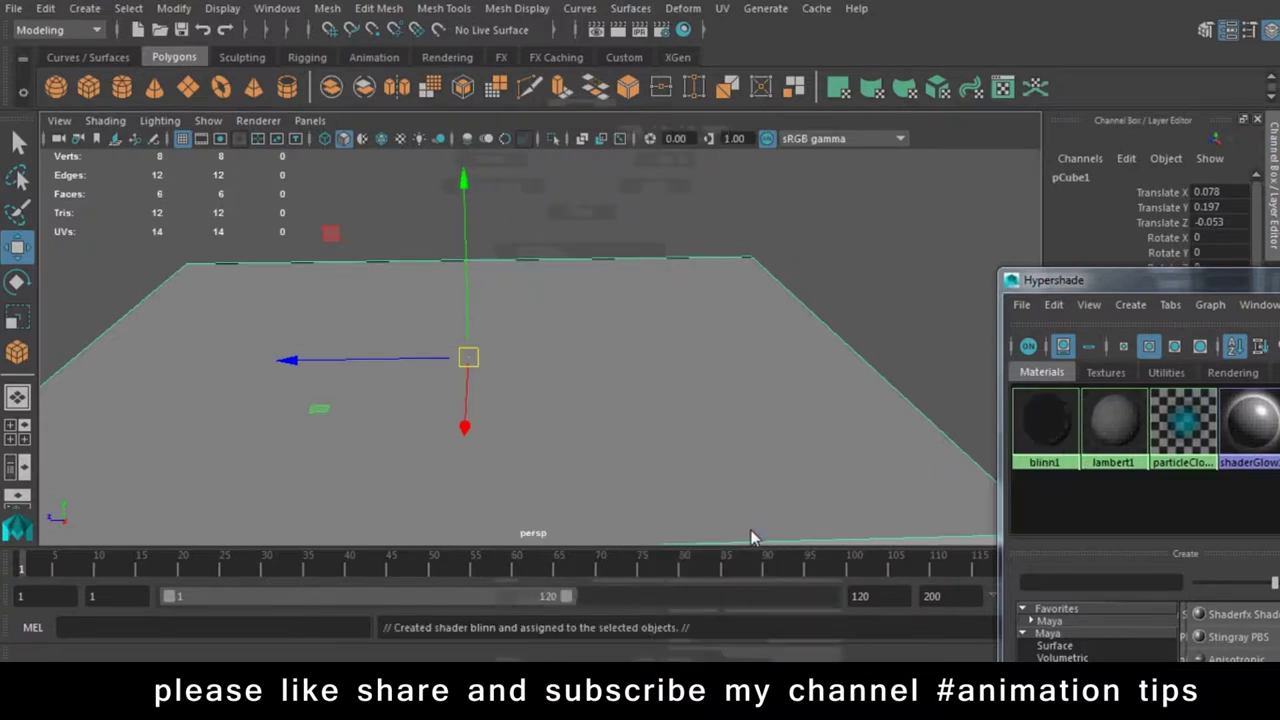
key("ctrl+a")
left_click_drag(1124, 289, 951, 621)
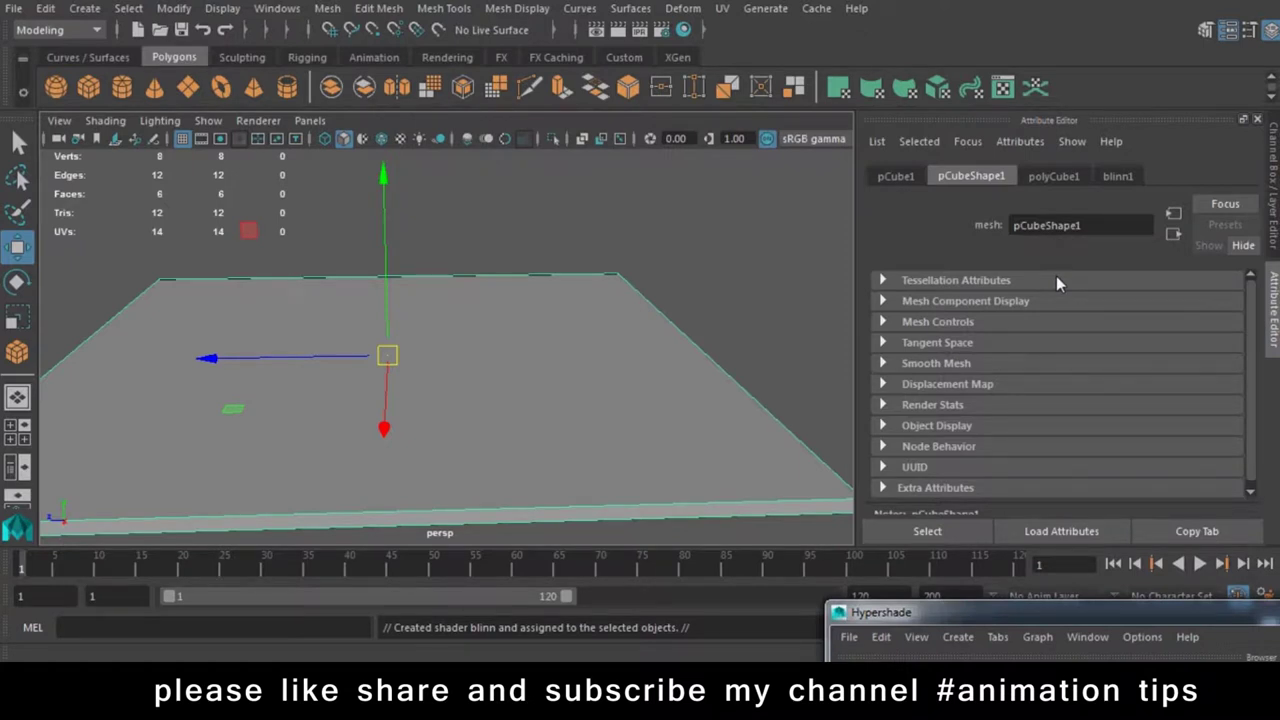
Rename the blinn1 material to Floor
left_click(1117, 177)
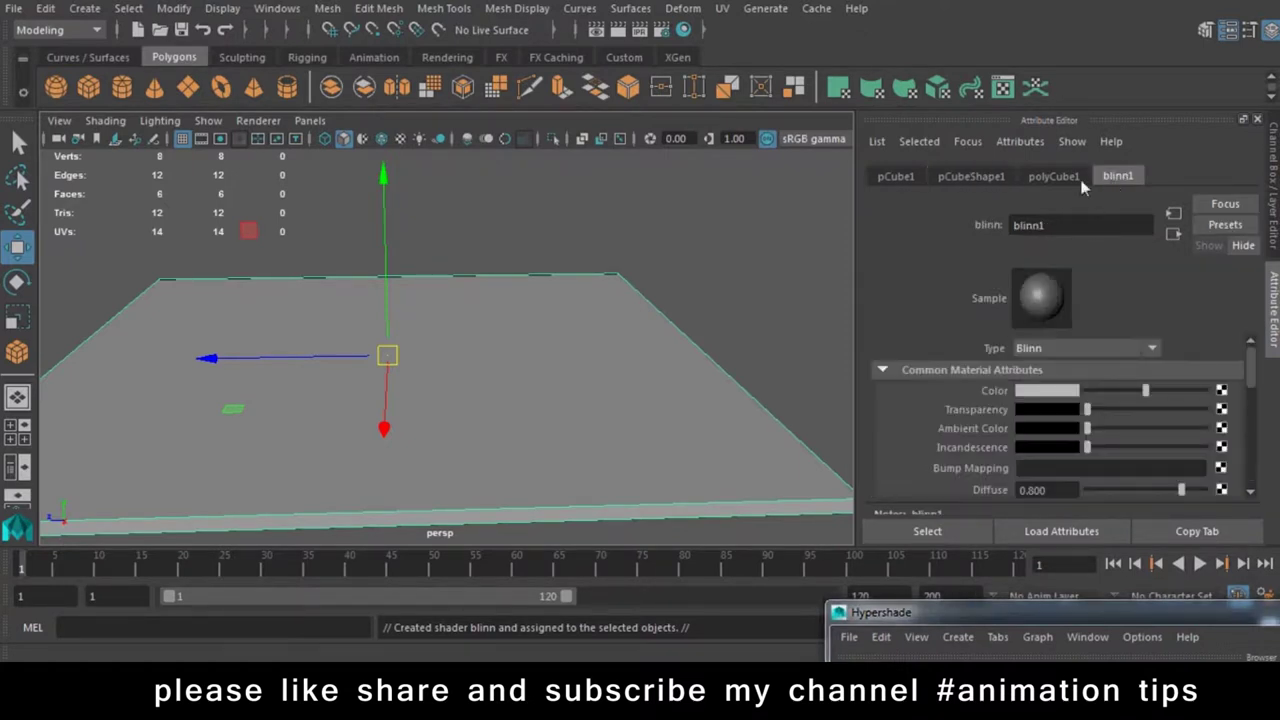
type("Floor")
key("Return")
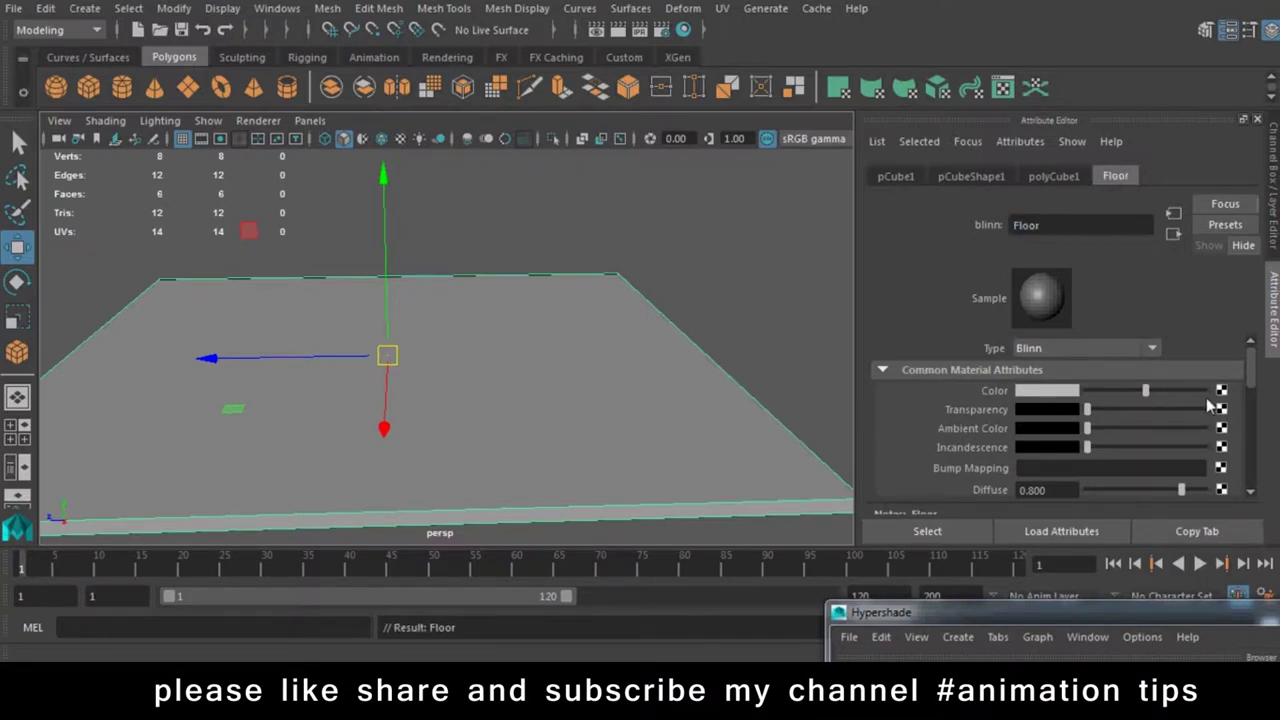
Adjust the Floor colour's brightness, then map a Grid texture (grid1) to its Color
mouse_move(1145, 391)
left_mouse_down()
mouse_move(1073, 380)
mouse_move(1178, 423)
mouse_move(1124, 390)
mouse_move(1204, 396)
left_mouse_up()
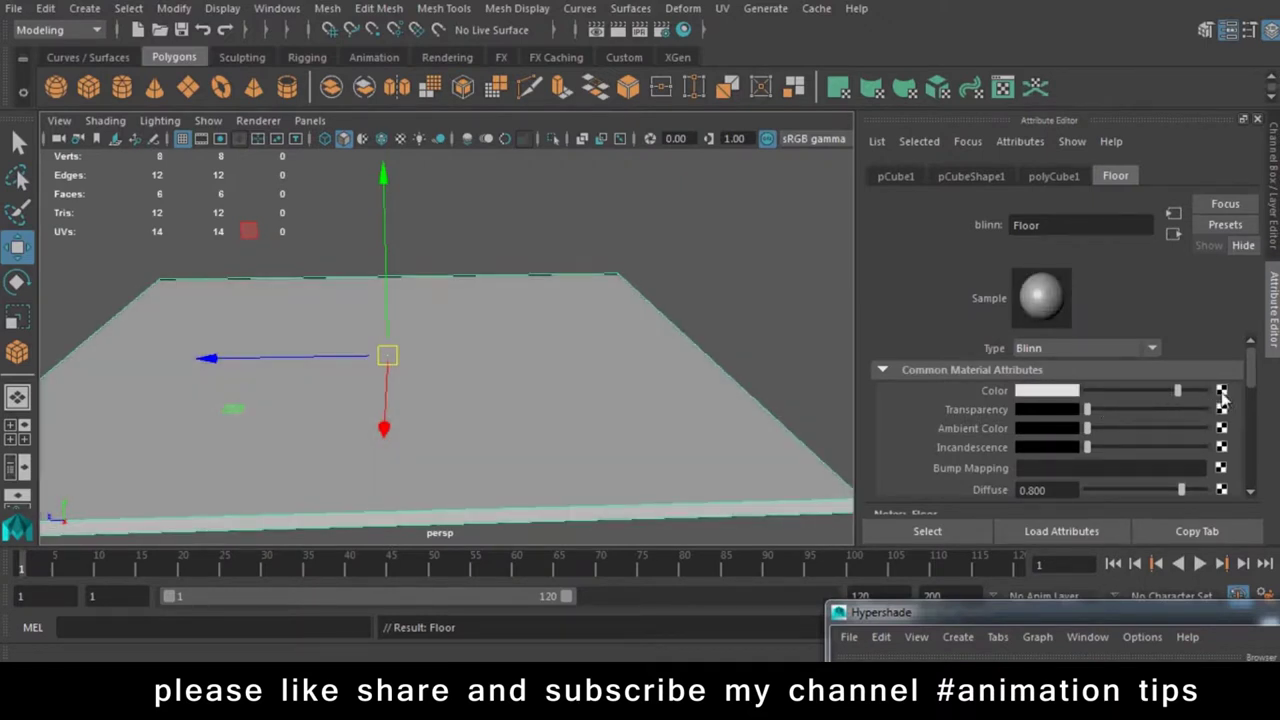
left_click(1221, 391)
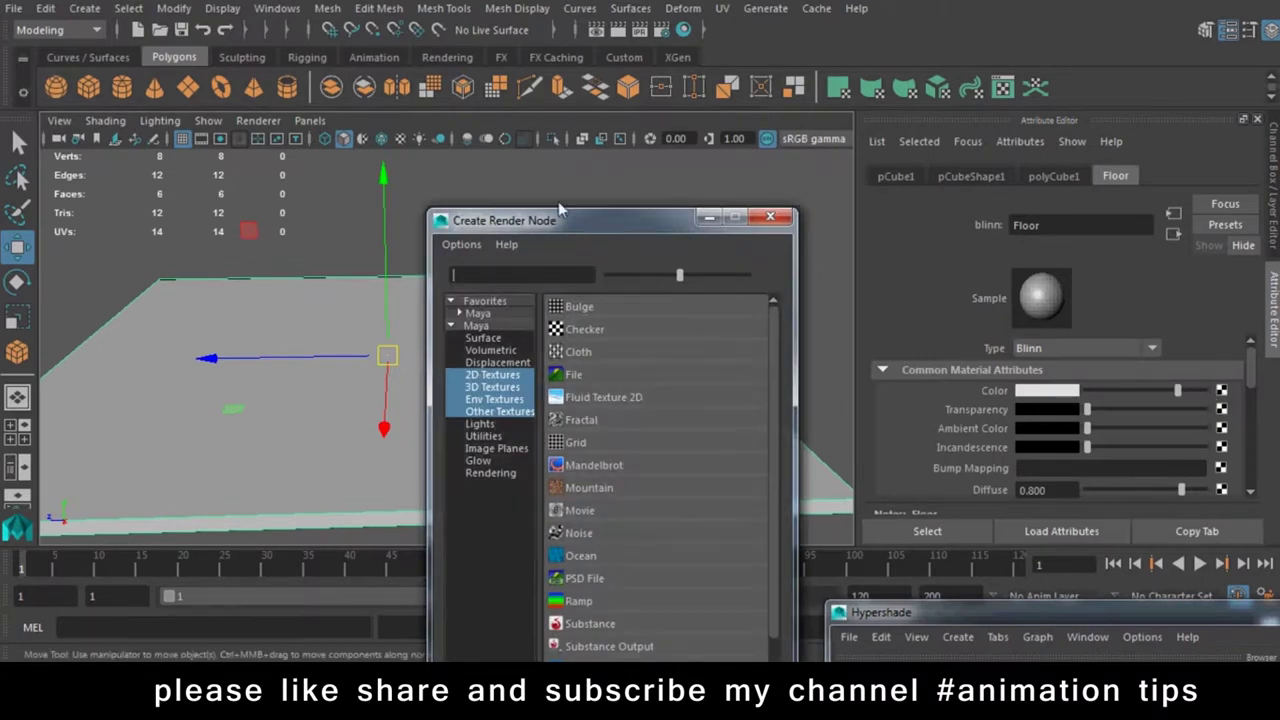
left_click_drag(617, 238, 853, 72)
scroll(923, 366, "down", 3)
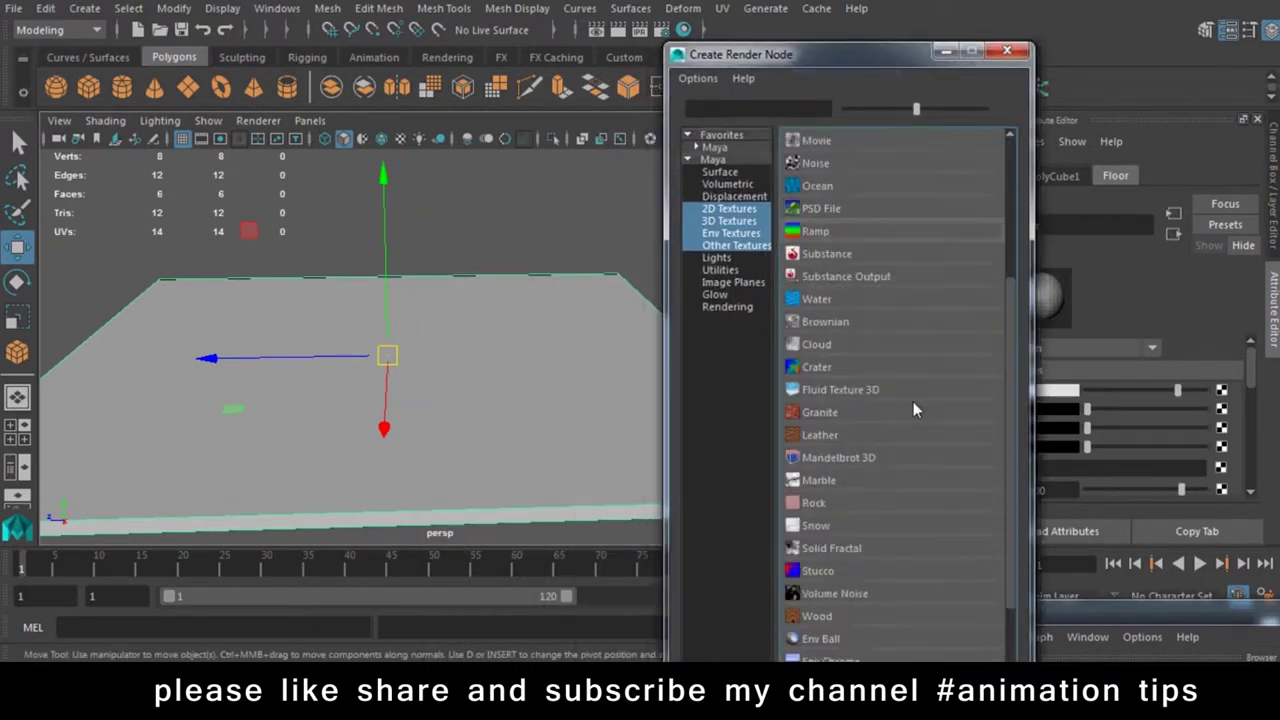
scroll(913, 401, "down", 3)
scroll(834, 490, "up", 3)
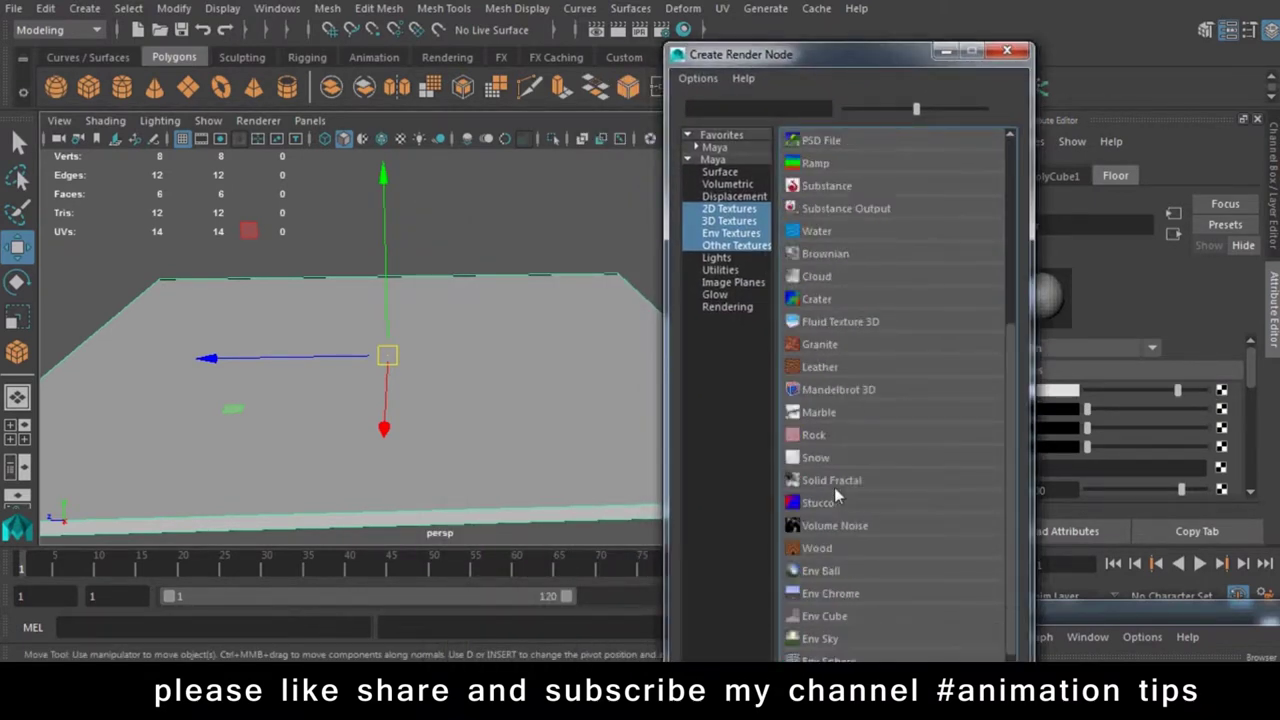
scroll(830, 510, "up", 3)
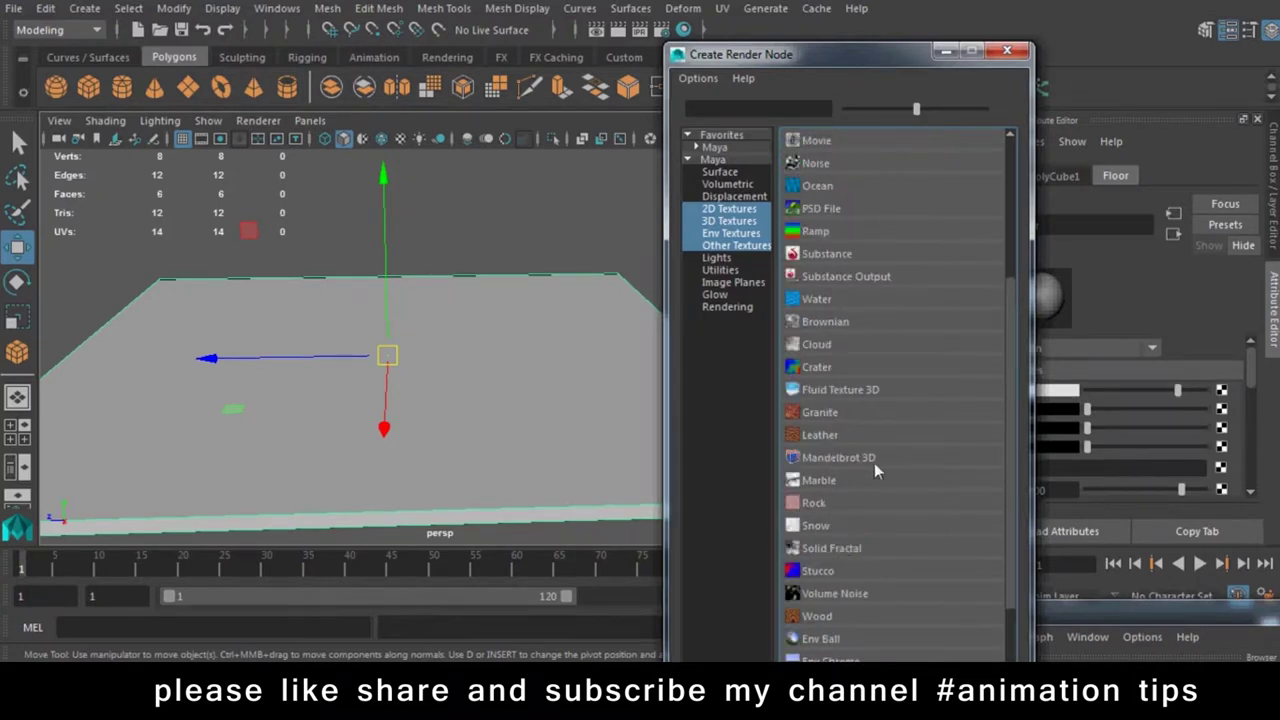
scroll(876, 376, "up", 3)
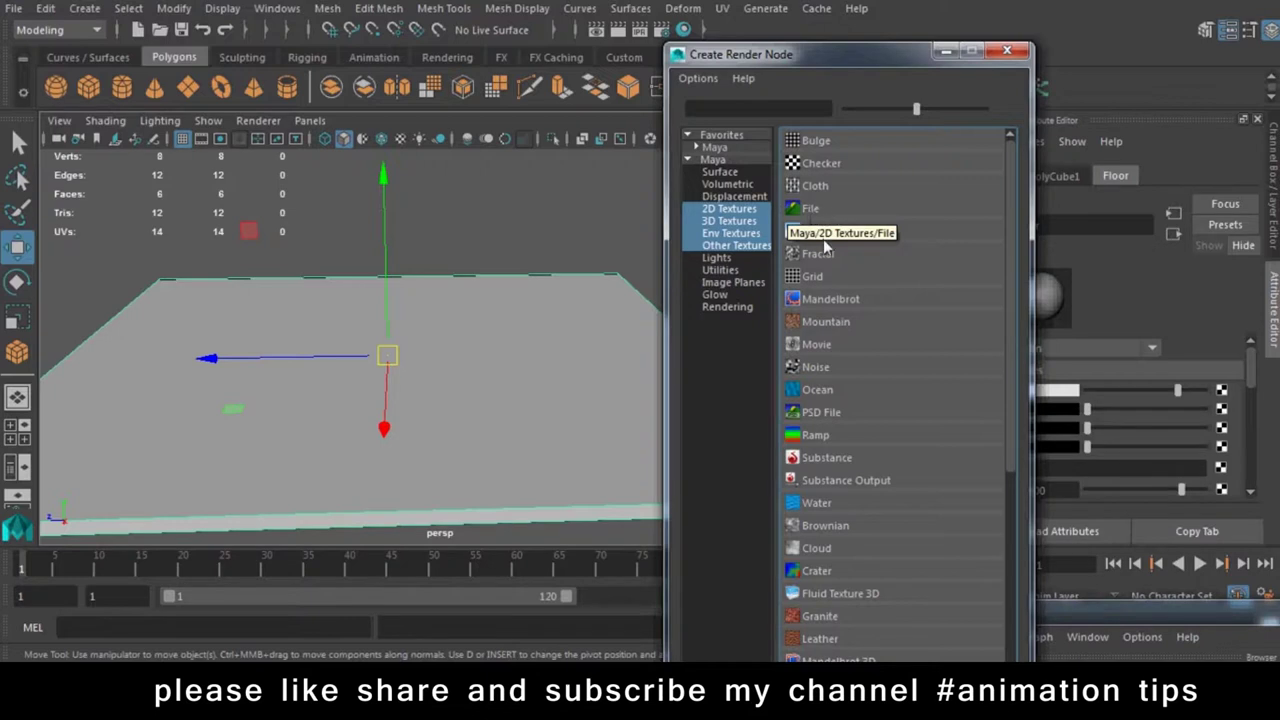
left_click(812, 276)
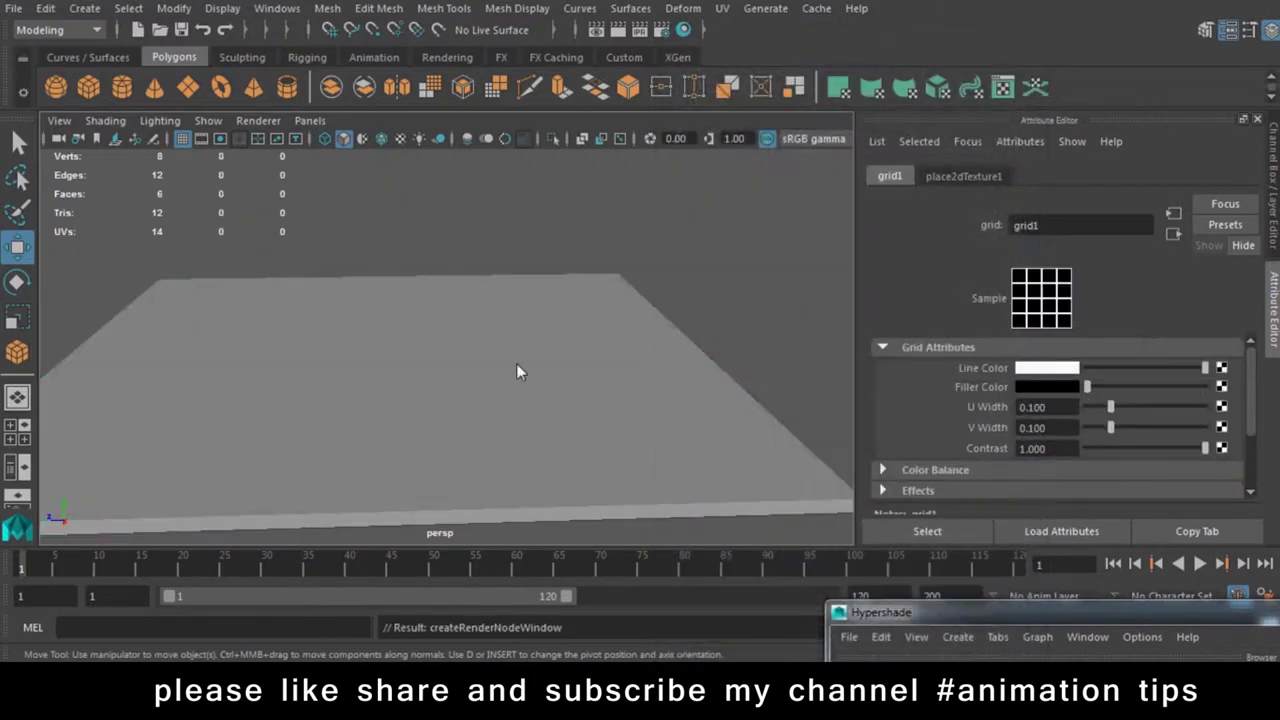
Show textures in the viewport and thin the grid lines to U width 0.008, V width 0.016
key("6")
mouse_move(351, 366)
left_mouse_down("alt")
mouse_move(487, 370)
mouse_move(262, 341)
left_mouse_up("alt")
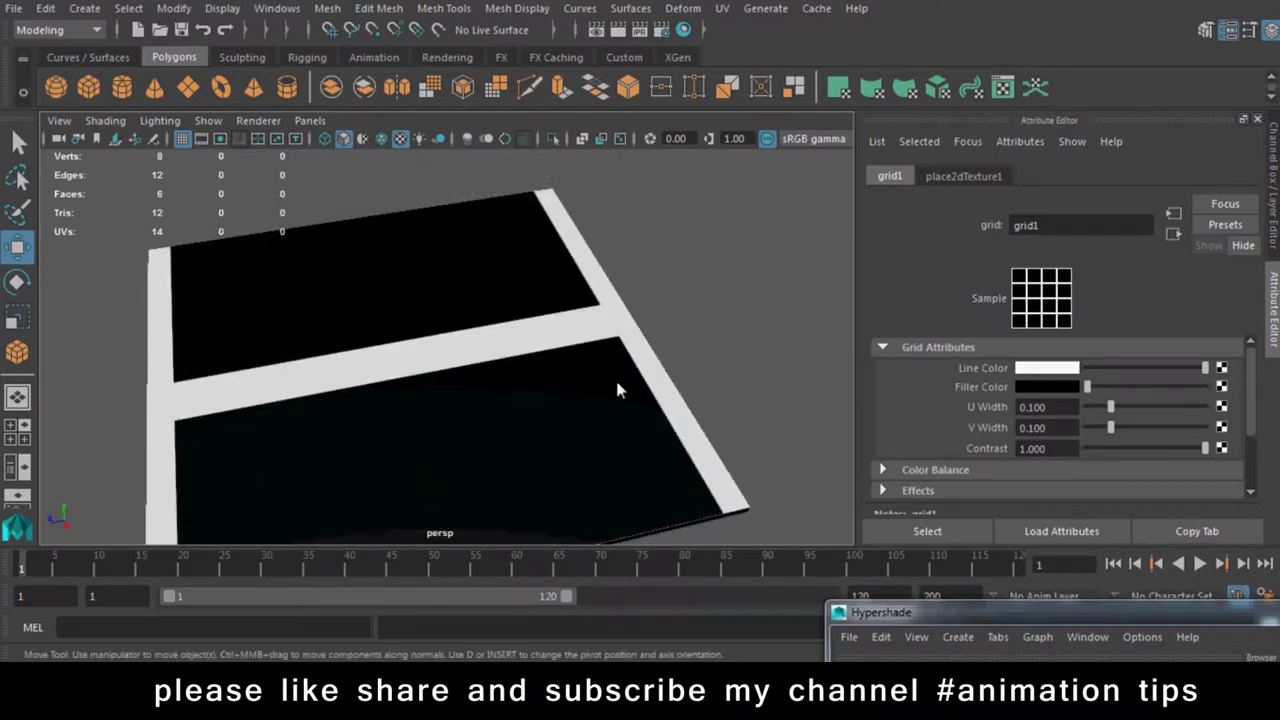
mouse_move(1110, 408)
left_mouse_down()
mouse_move(1133, 408)
mouse_move(1088, 409)
mouse_move(1091, 426)
left_mouse_up()
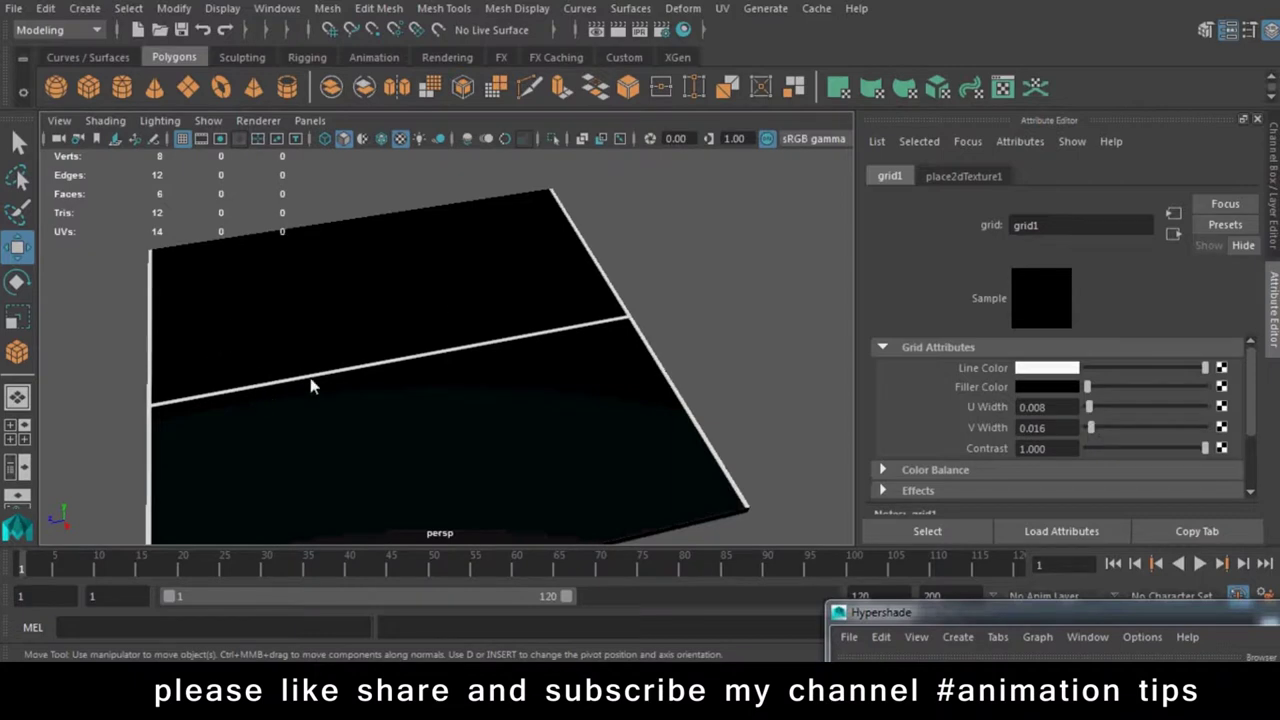
scroll(1060, 420, "down", 2)
scroll(1055, 345, "up", 2)
Set place2dTexture1's Repeat UV to 12 by 12
left_click(965, 176)
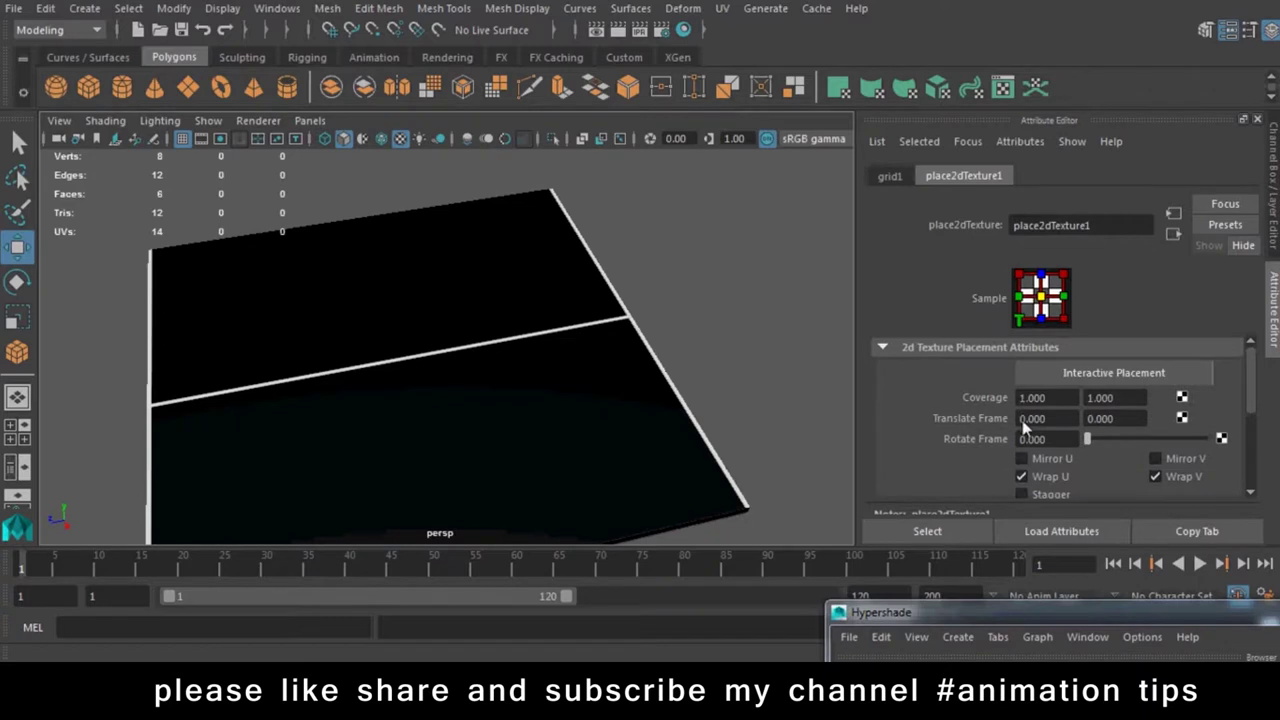
scroll(1039, 486, "down", 2)
scroll(1039, 480, "down", 2)
type("12")
key("Tab")
type("12")
key("Return")
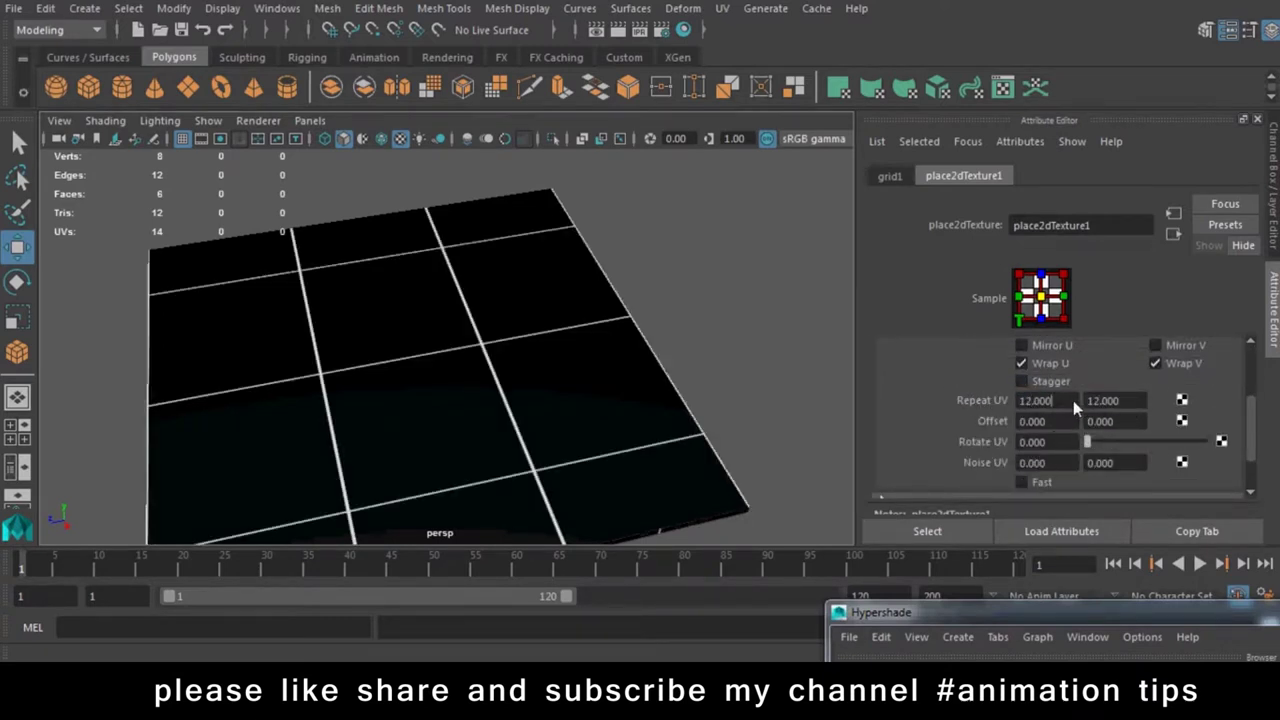
Raise the Repeat UV to 44 by 44 and frame the tiled plane
left_click_drag(406, 343, 528, 385, "alt")
right_click_drag(528, 385, 591, 320, "alt")
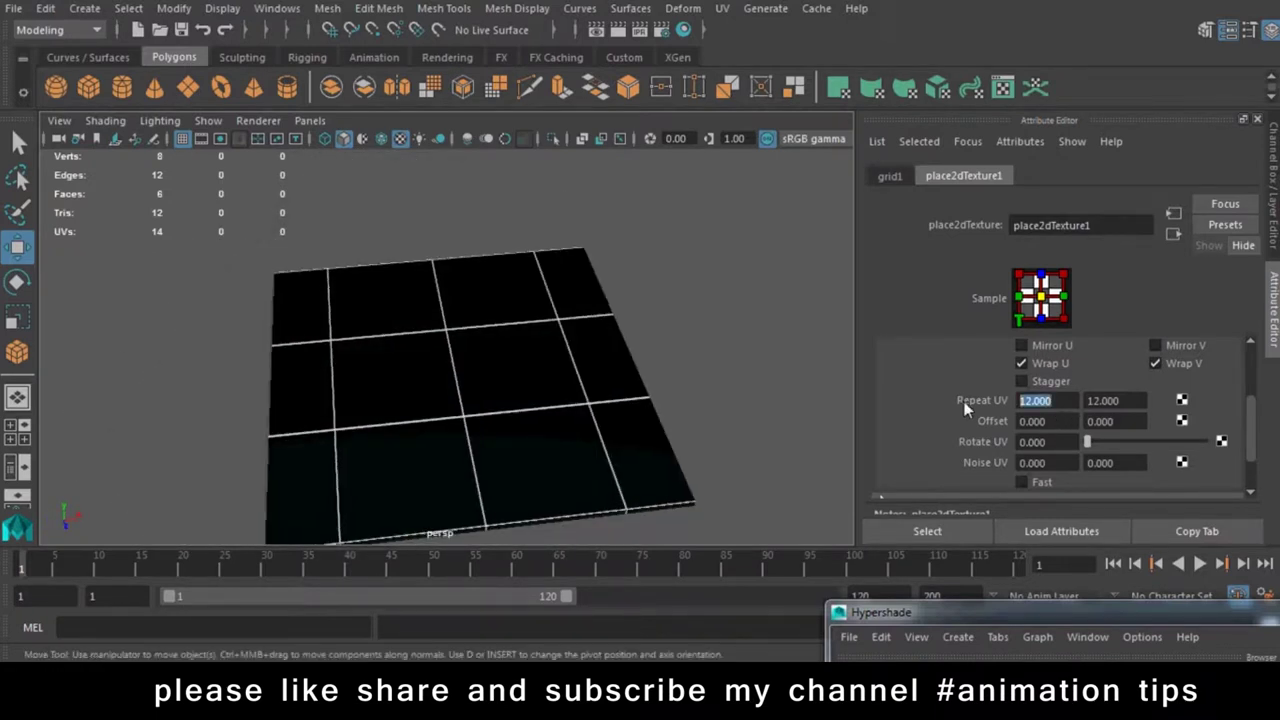
type("44")
key("Tab")
type("44")
key("Return")
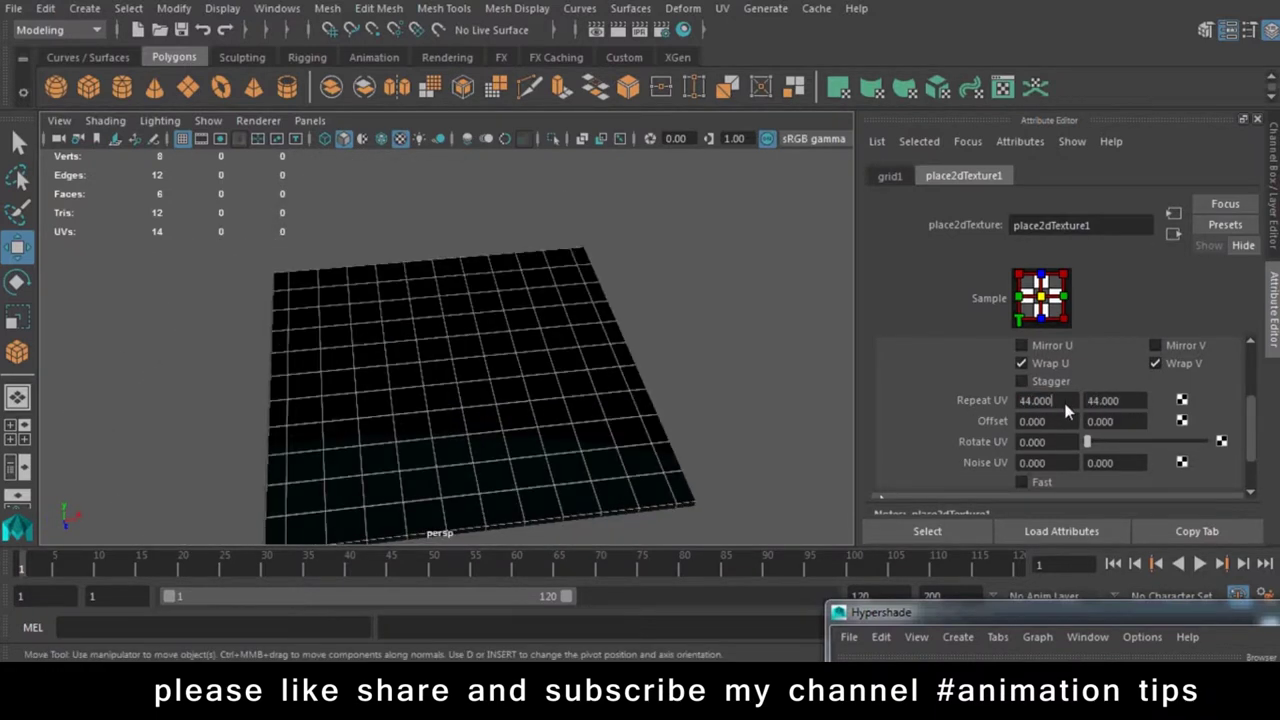
left_click_drag(531, 410, 545, 462, "alt")
mouse_move(545, 462)
right_mouse_down("alt")
mouse_move(651, 423)
mouse_move(629, 480)
right_mouse_up("alt")
Set grid1's line colour to a beige tone
left_click(890, 176)
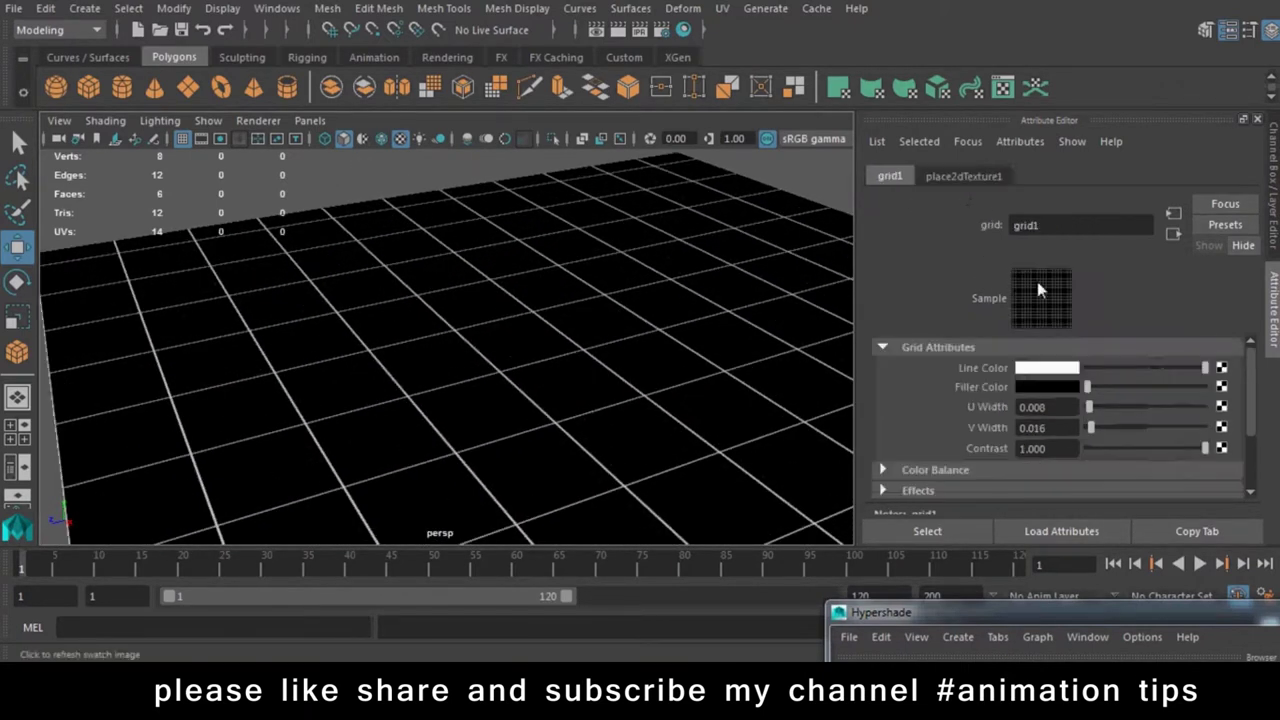
left_click(1045, 368)
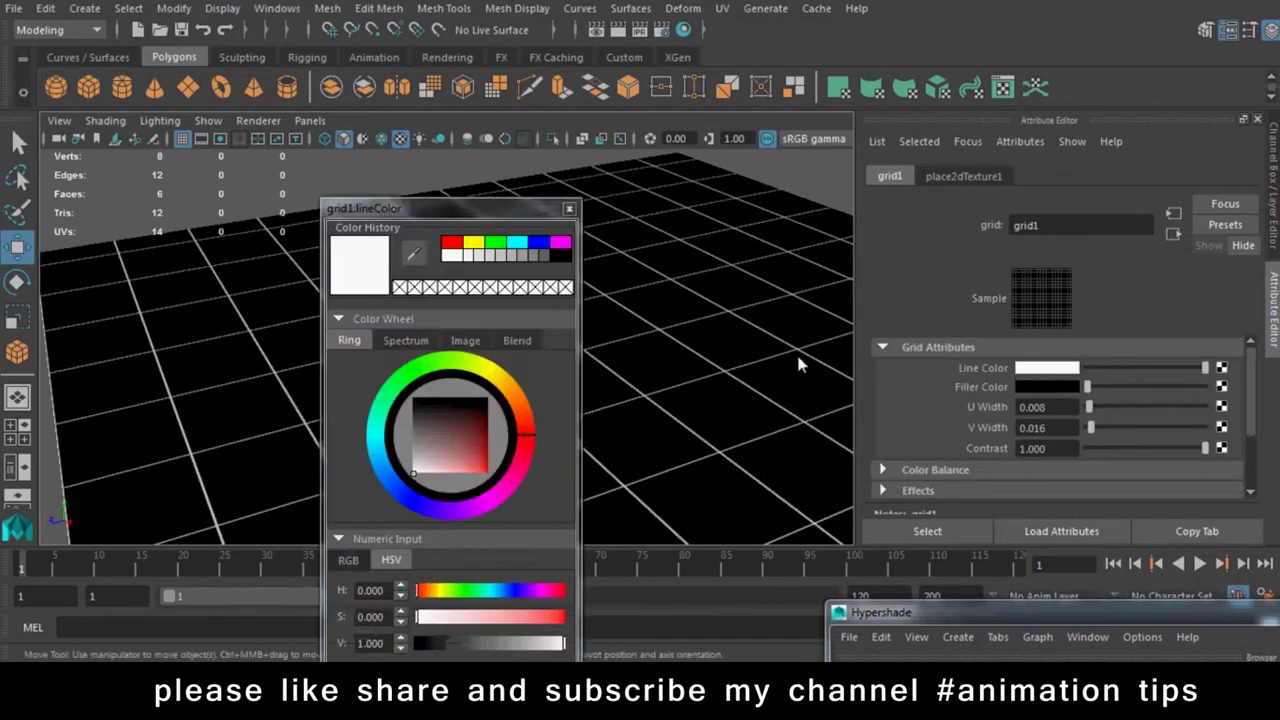
left_click(504, 382)
left_click(464, 445)
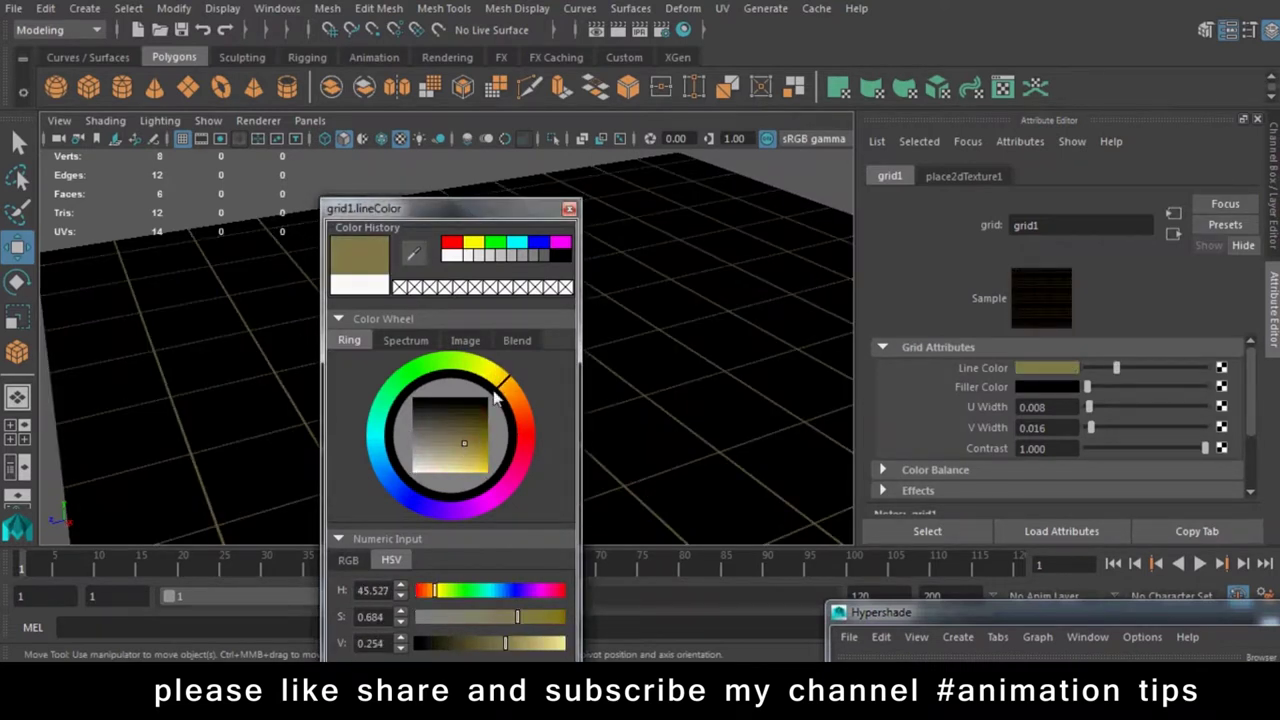
left_click(440, 457)
left_click_drag(494, 378, 497, 370)
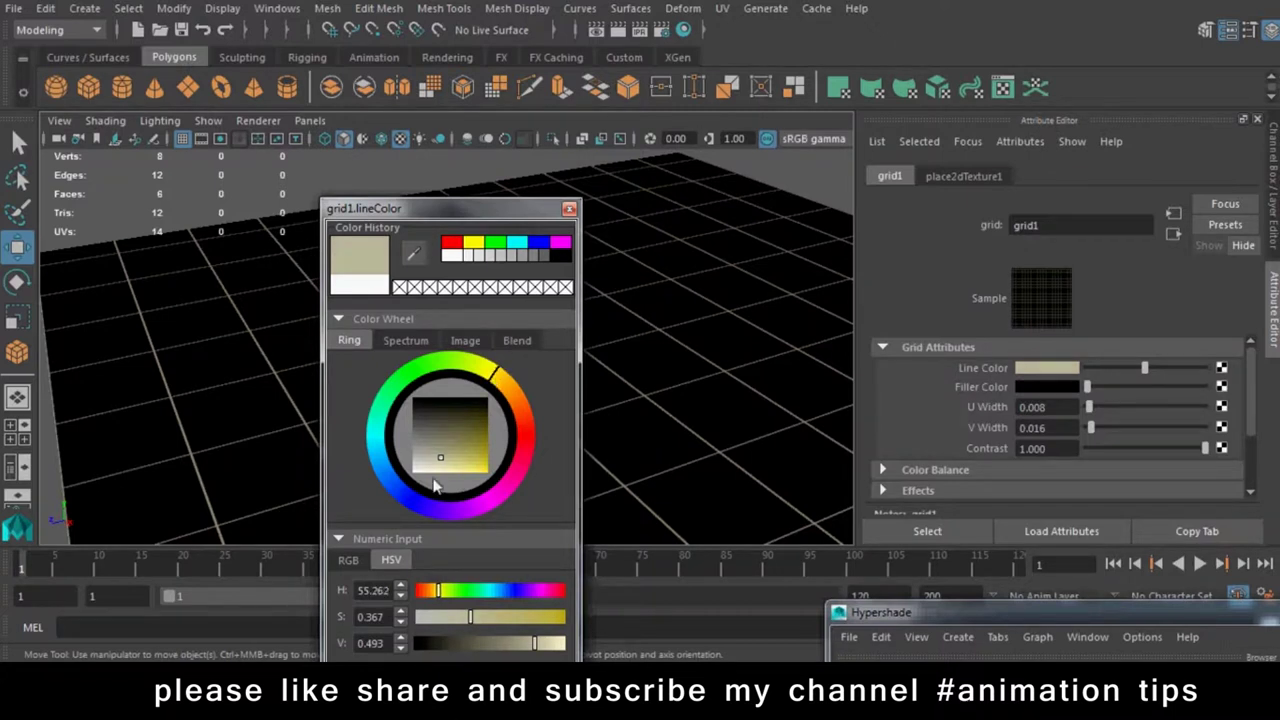
left_click(438, 463)
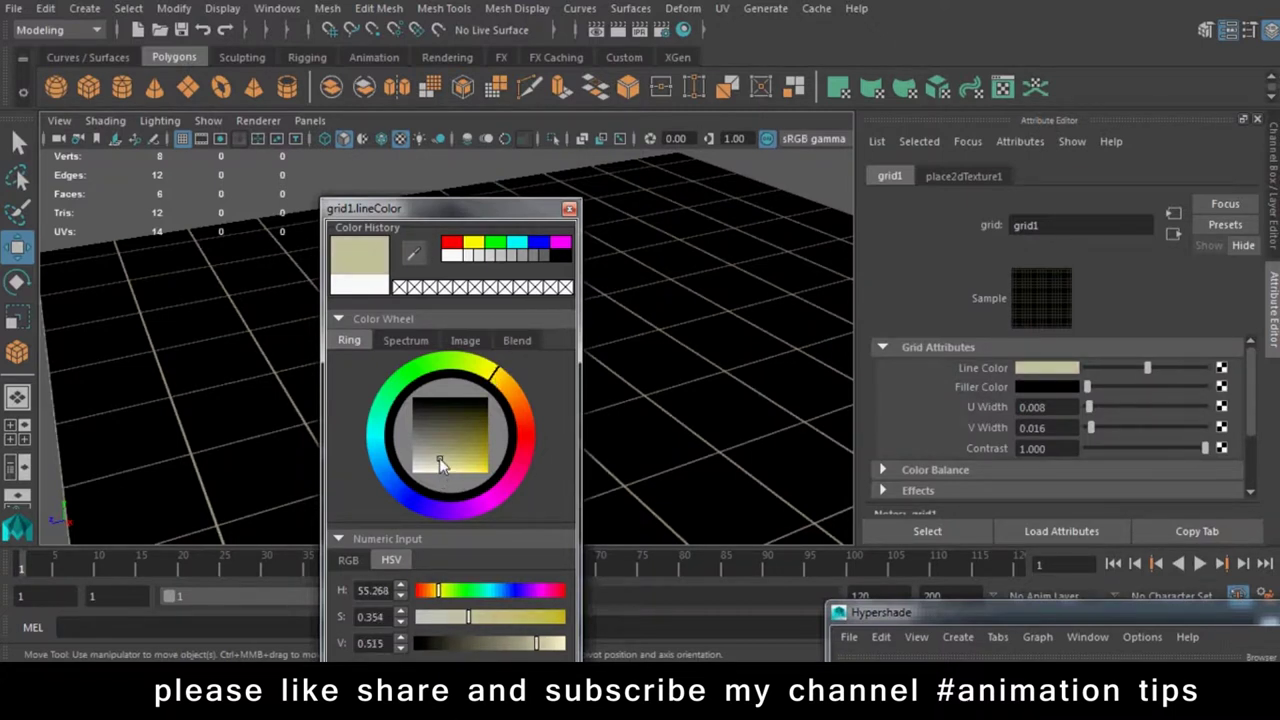
key("Return")
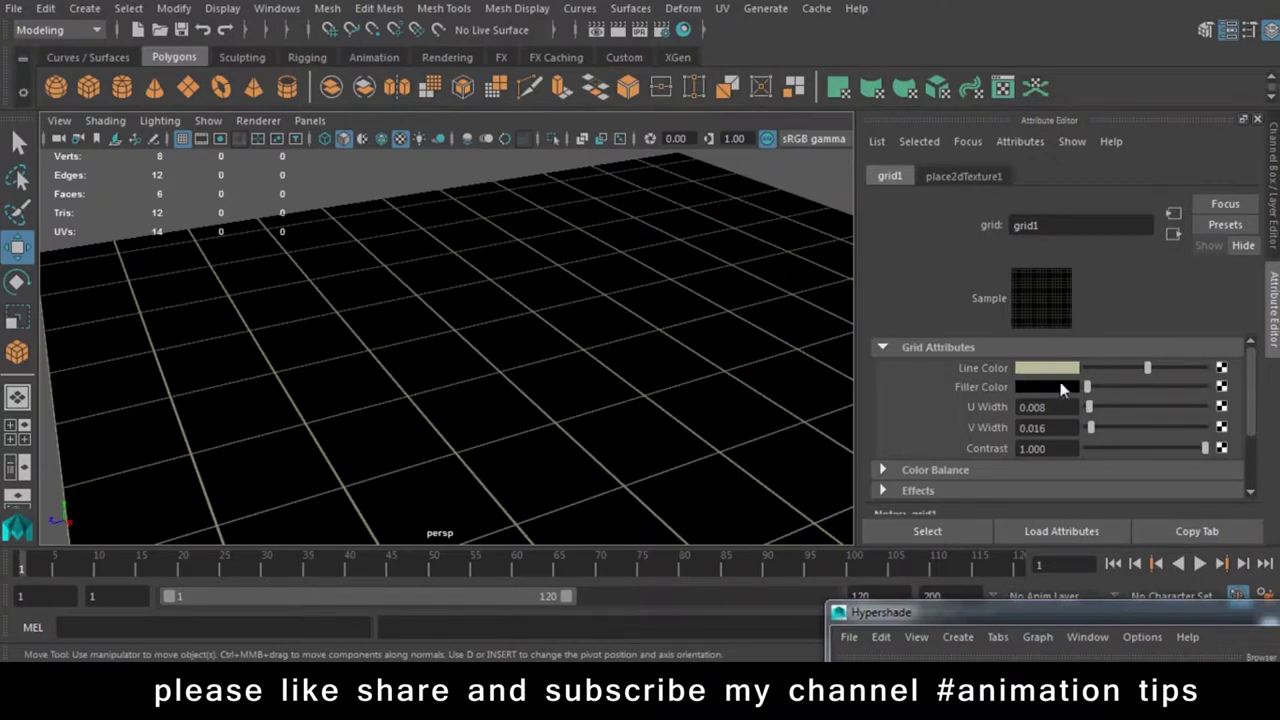
Make the grid filler colour beige and the line colour dark grey
left_click(1062, 370)
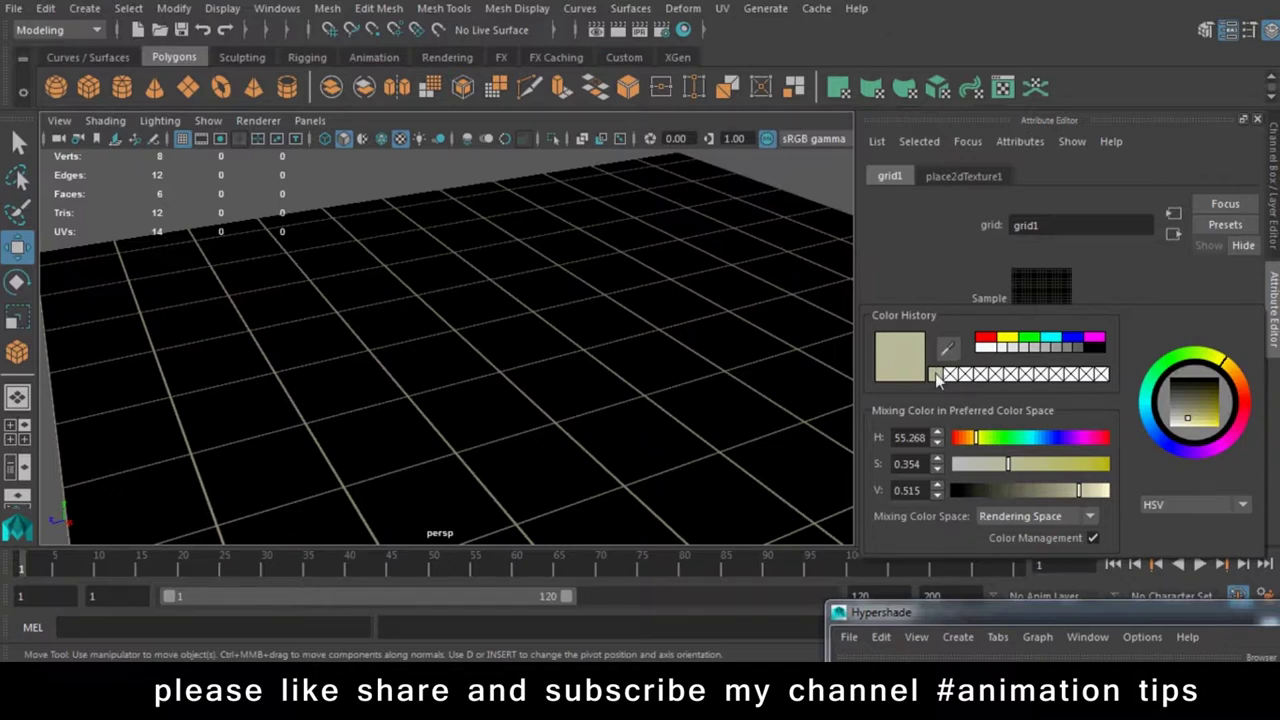
left_click(1040, 387)
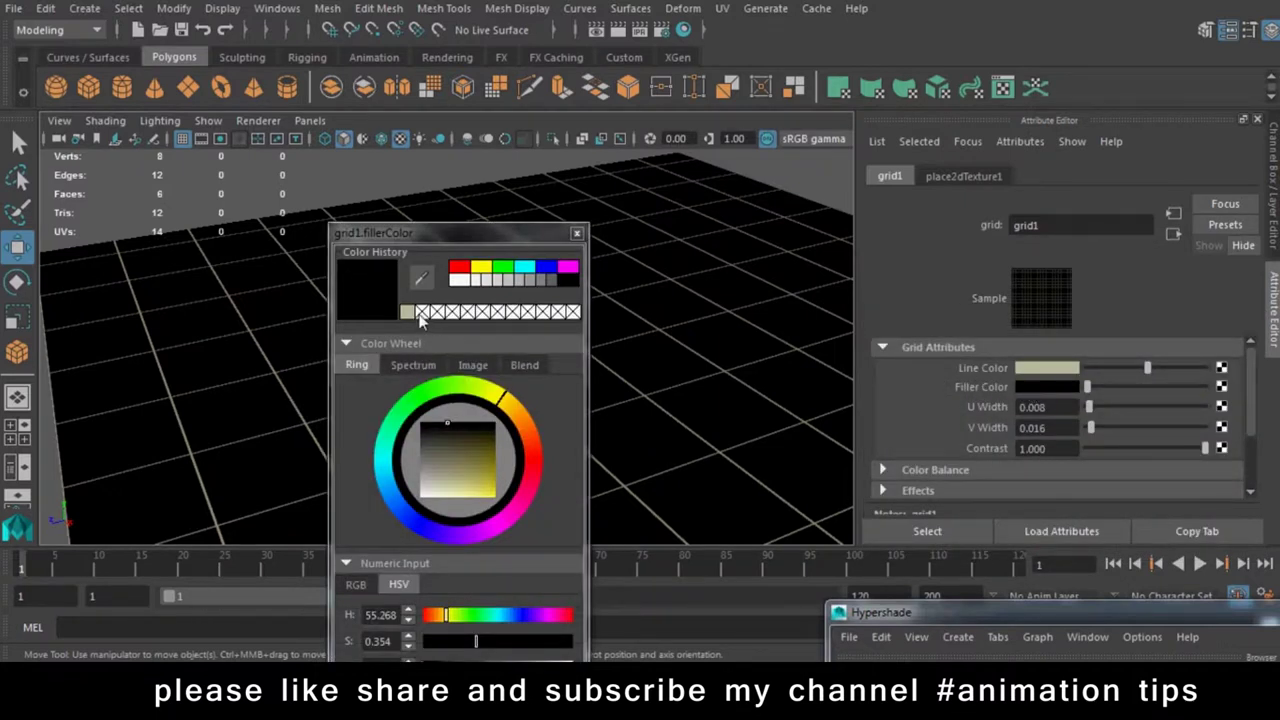
left_click(412, 312)
left_click(1062, 372)
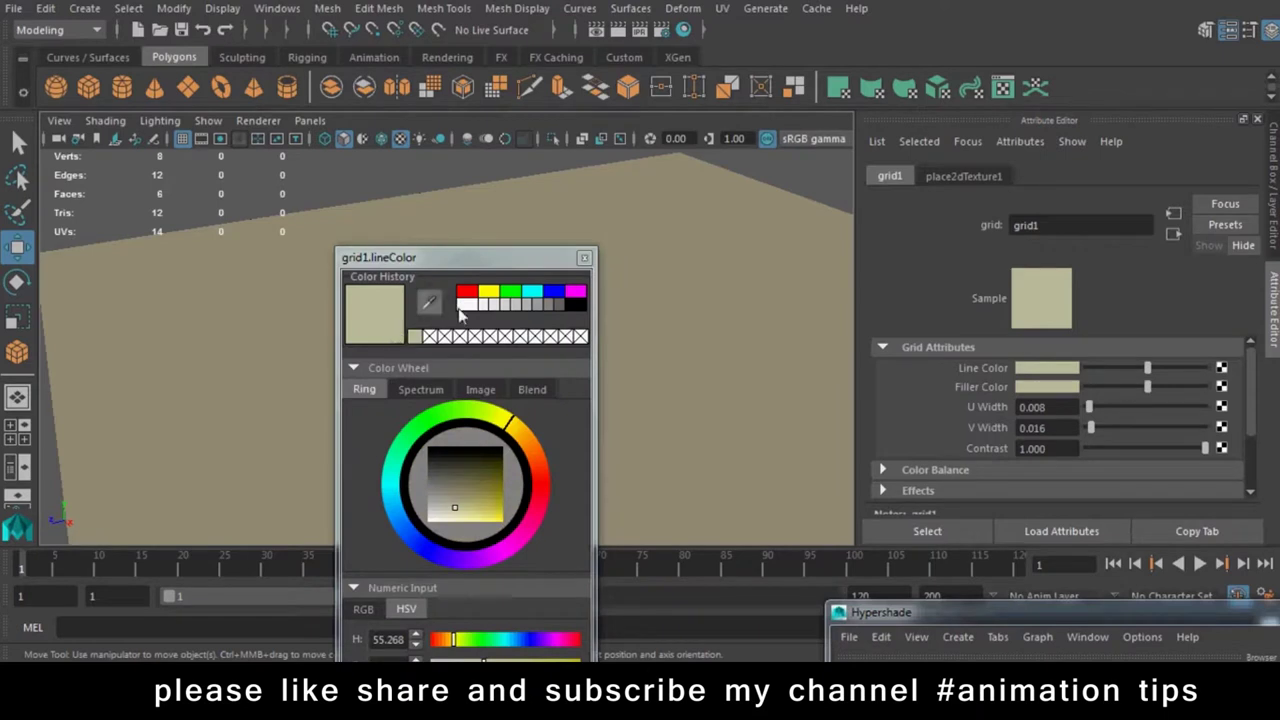
left_click(552, 306)
Render a test frame of the tiled floor, then close the render view
mouse_move(561, 310)
right_mouse_down("alt")
mouse_move(658, 452)
mouse_move(565, 387)
mouse_move(755, 467)
mouse_move(663, 373)
mouse_move(651, 410)
right_mouse_up("alt")
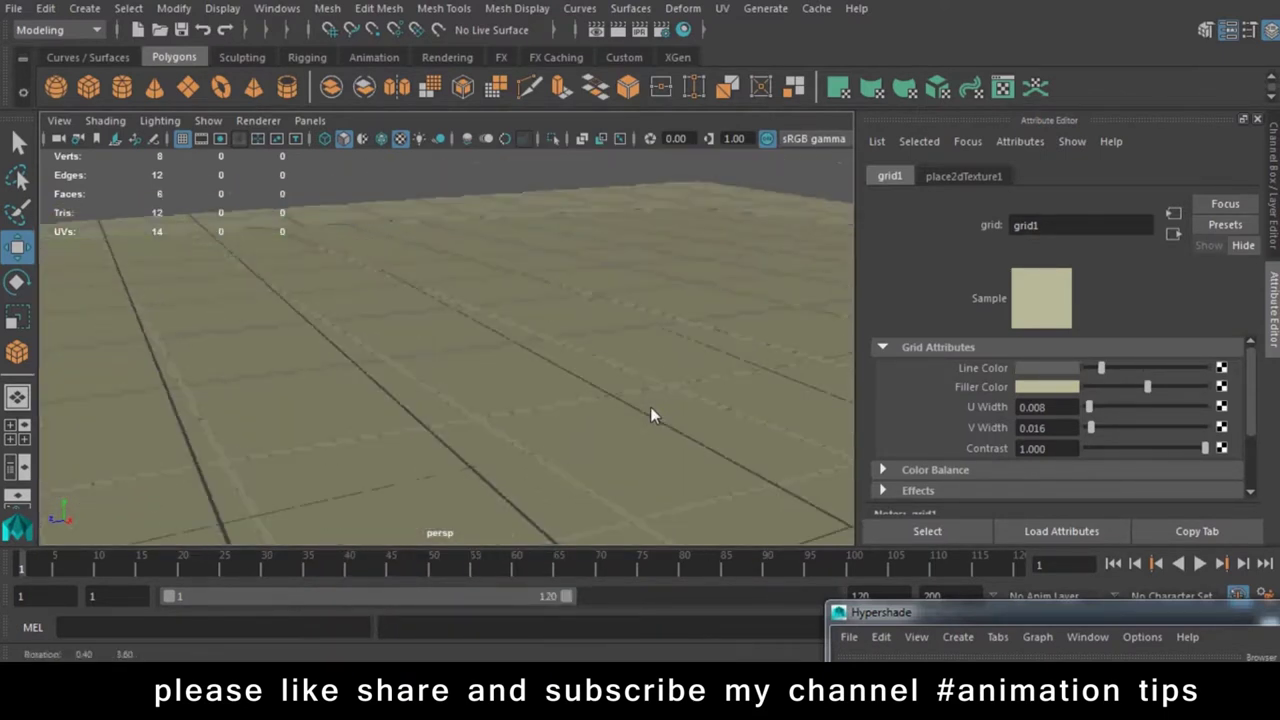
left_click(618, 30)
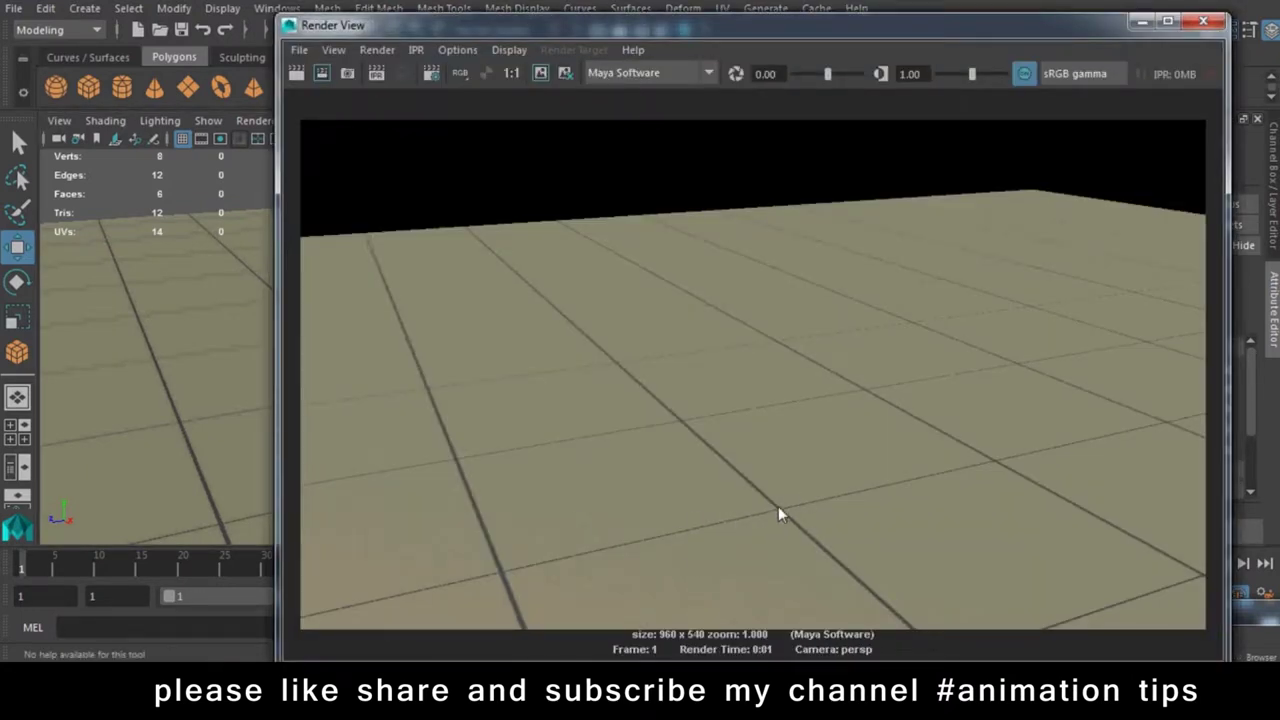
left_click(1203, 21)
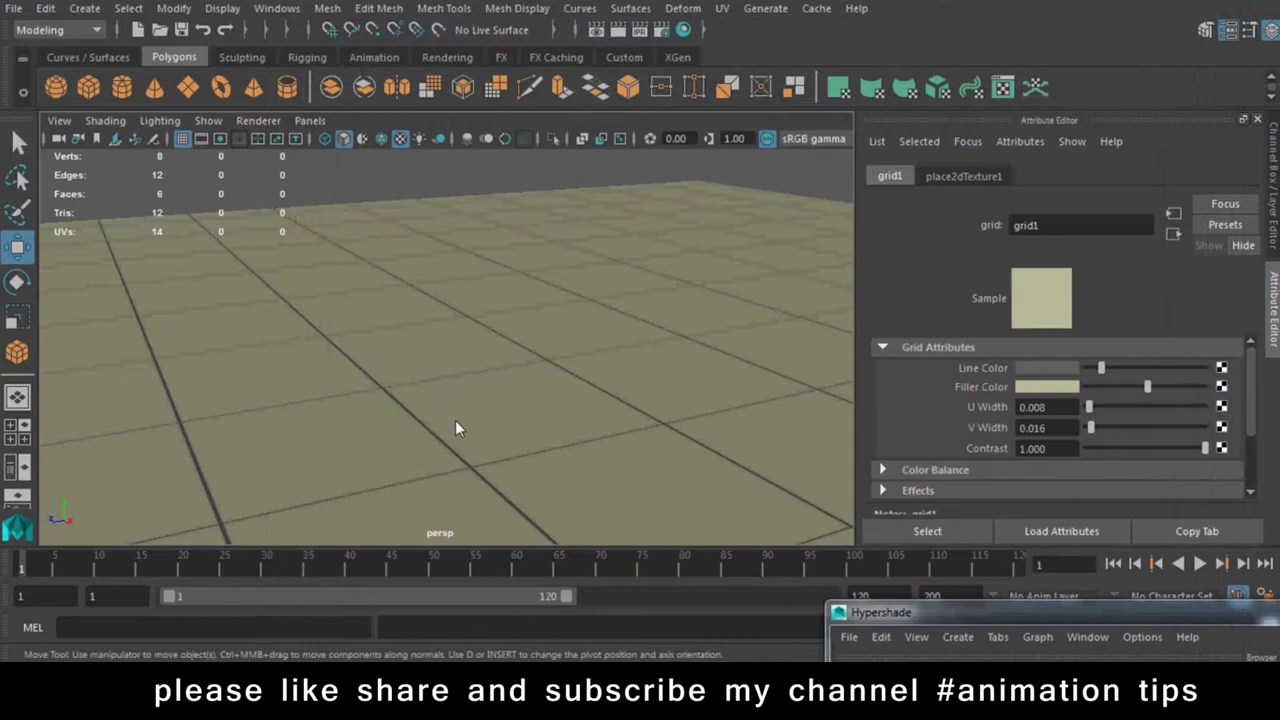
left_click_drag(940, 617, 316, 90)
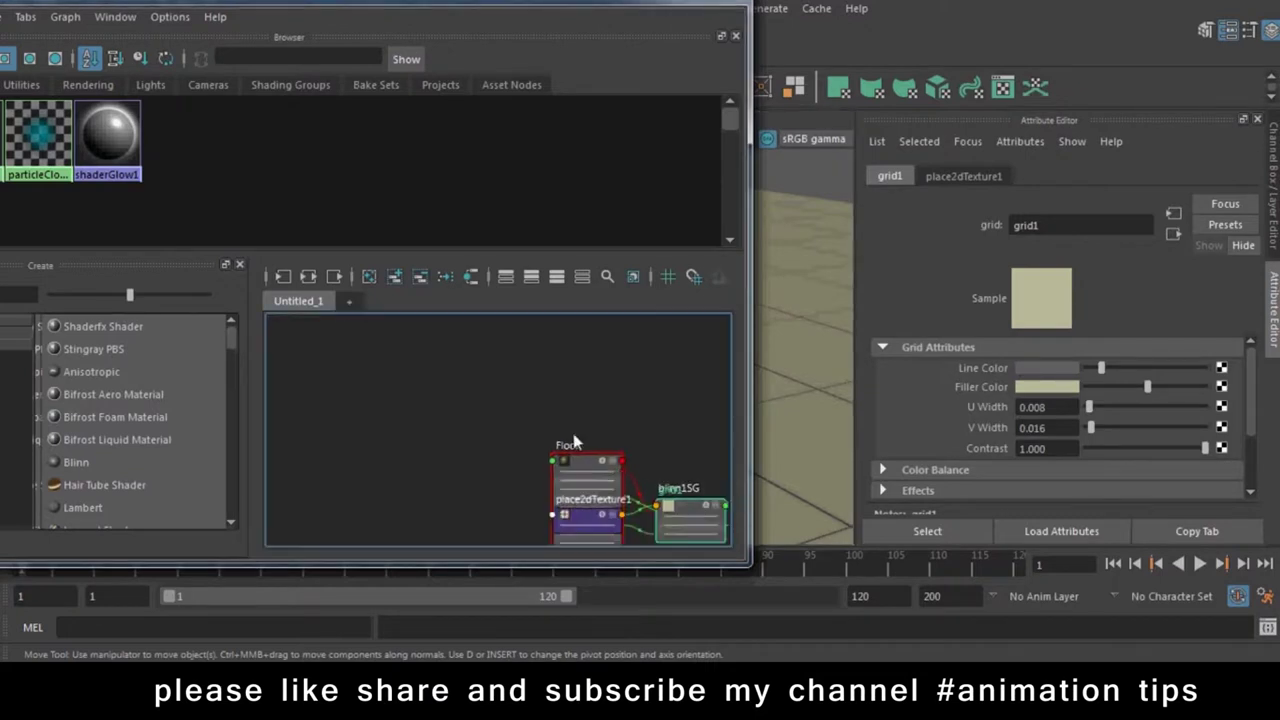
Frame and lay out the Floor, place2dTexture1, grid1 and blinn1SG nodes in the graph
key("a")
left_click_drag(509, 365, 604, 498)
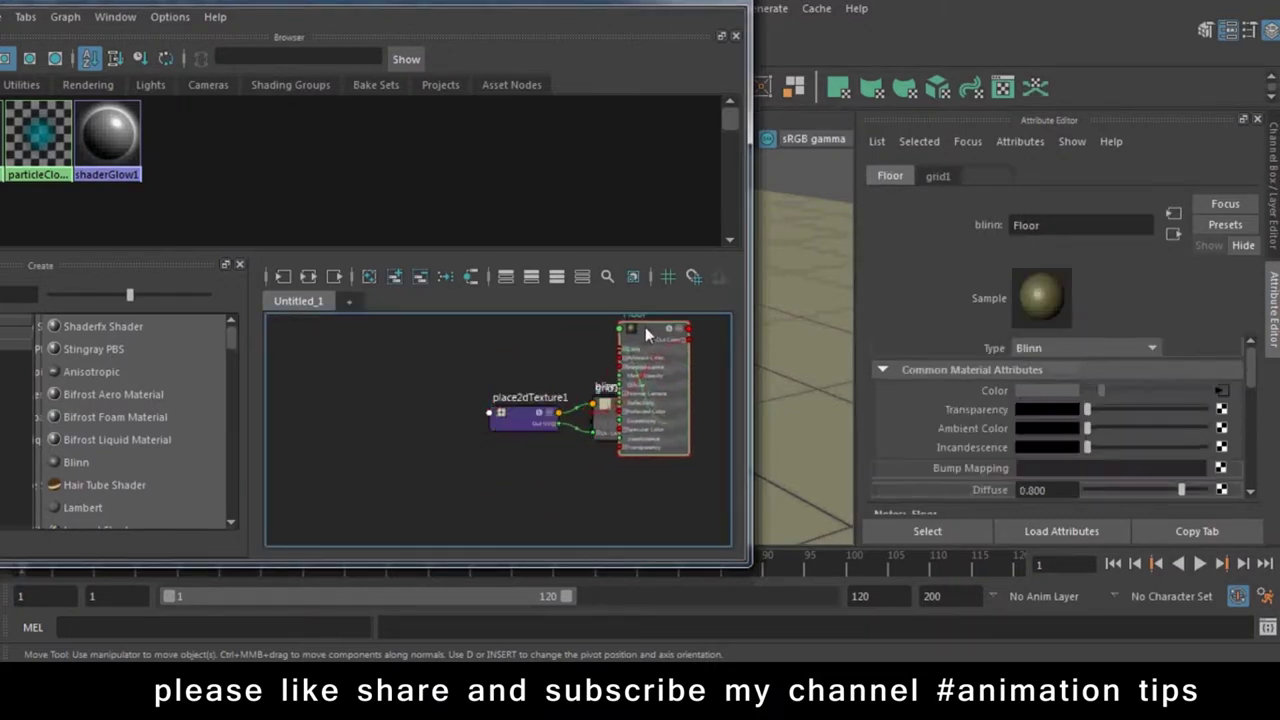
left_click_drag(533, 420, 433, 420)
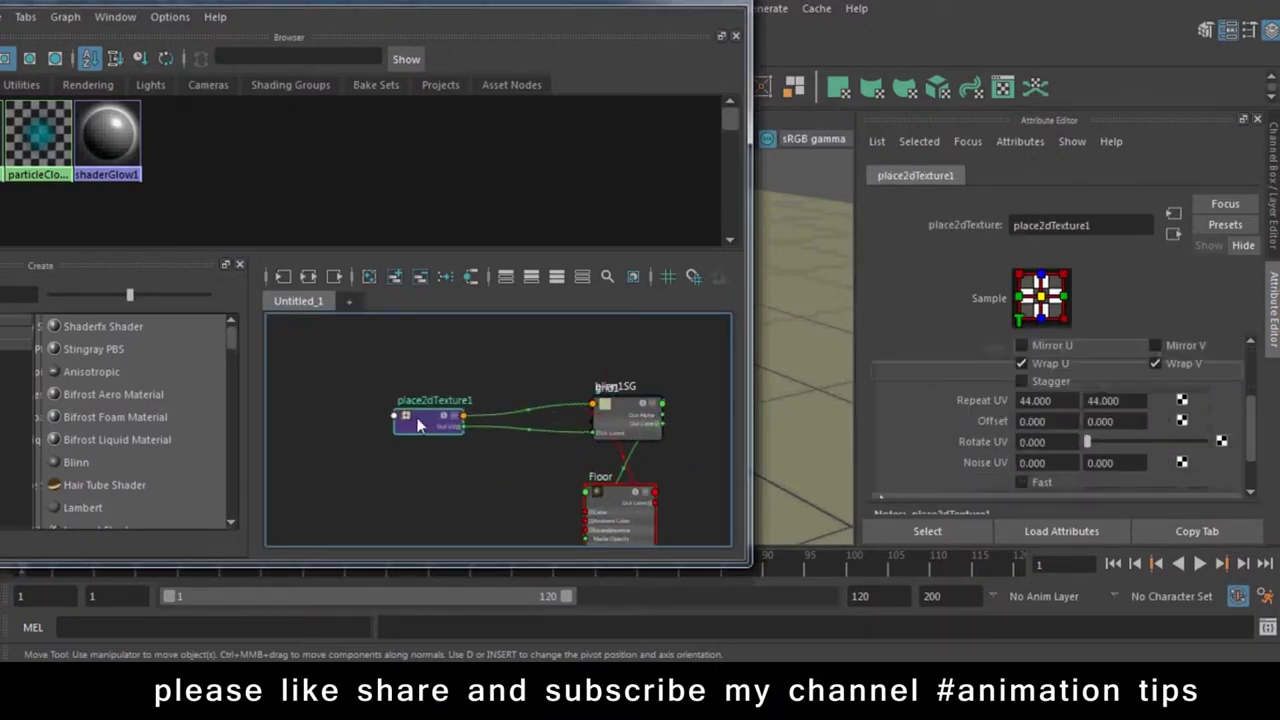
left_click_drag(619, 407, 494, 447)
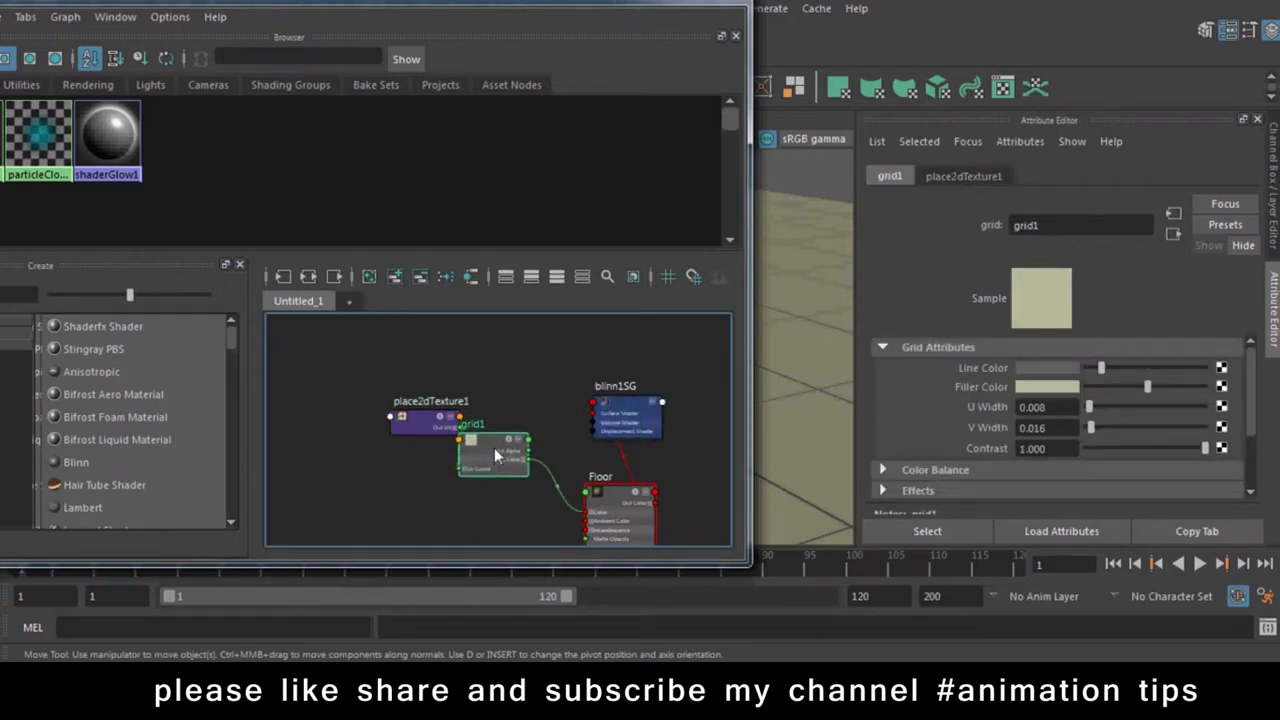
Rename the grid1 texture to tiles
double_click(1030, 225)
type("tiles")
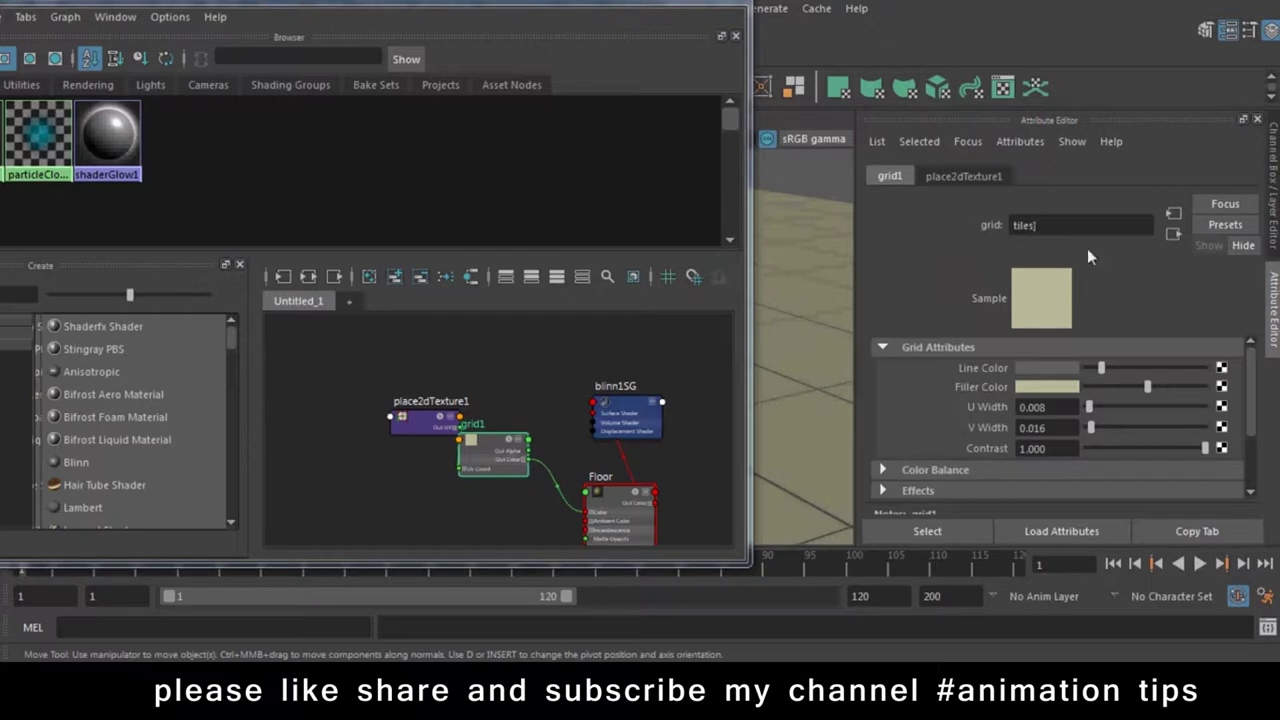
key("Return")
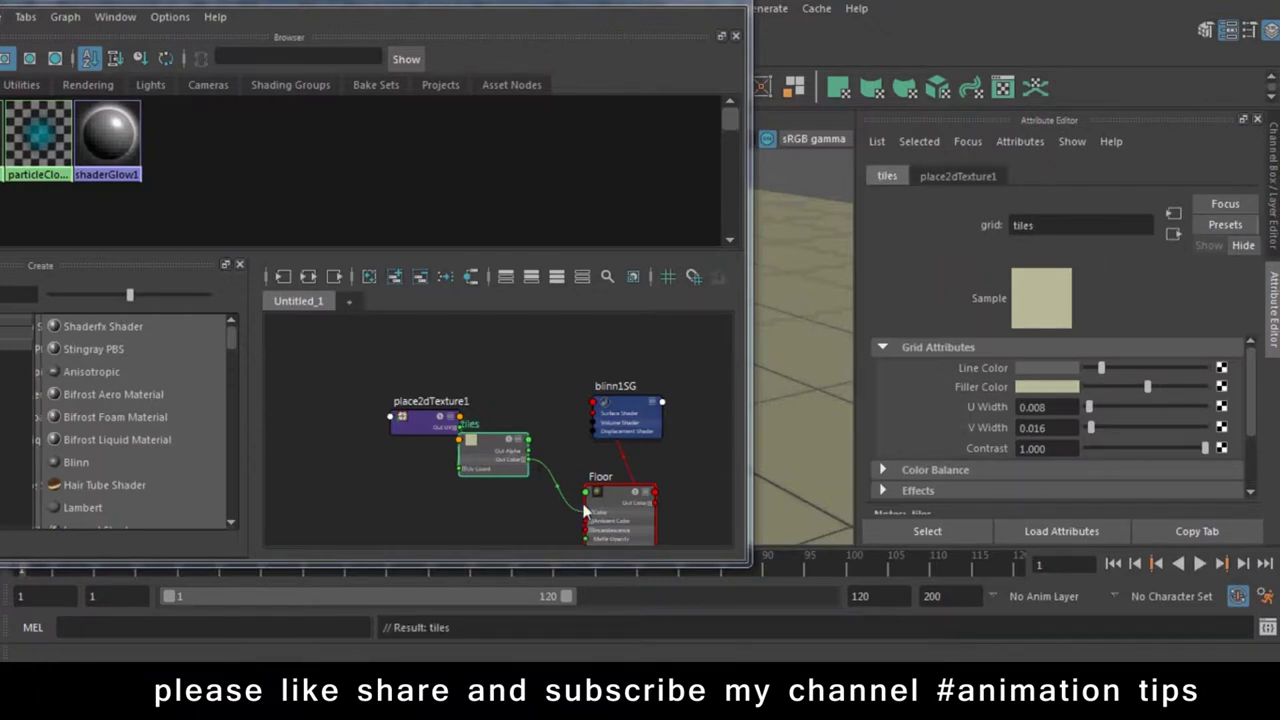
Connect tiles as Floor's bump map, then break that connection
left_click(620, 494)
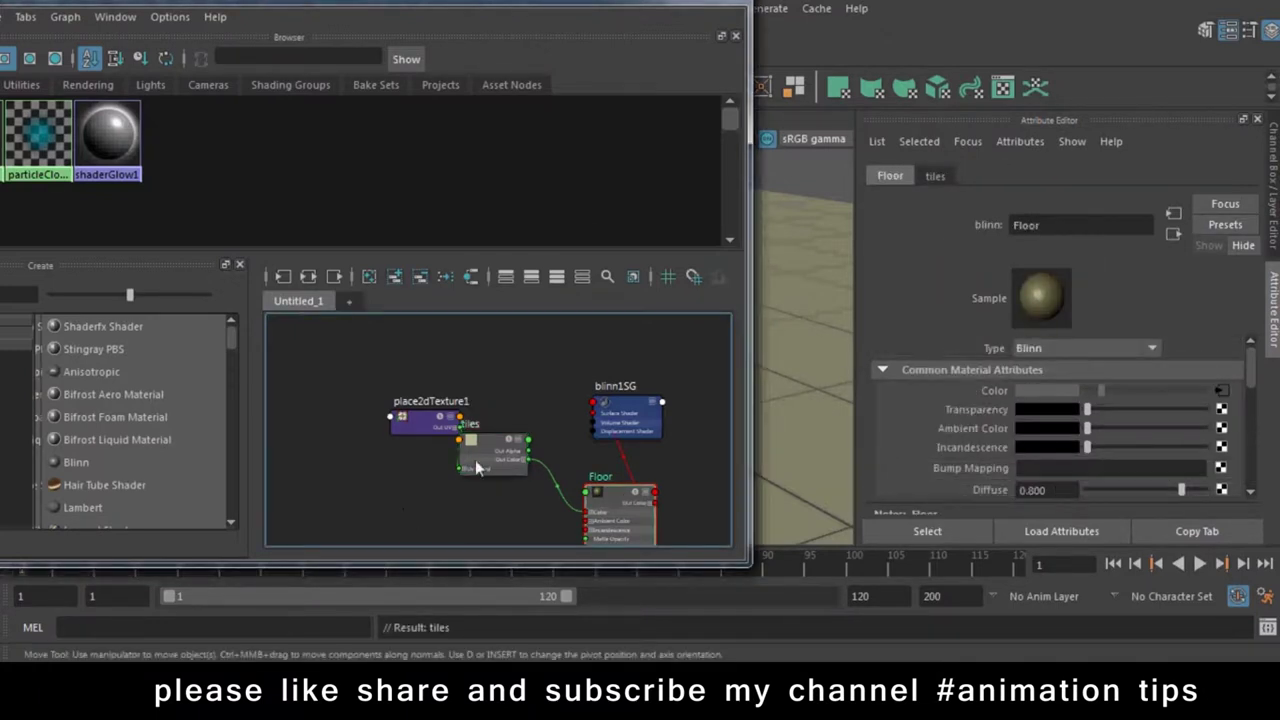
middle_click_drag(496, 452, 1010, 468)
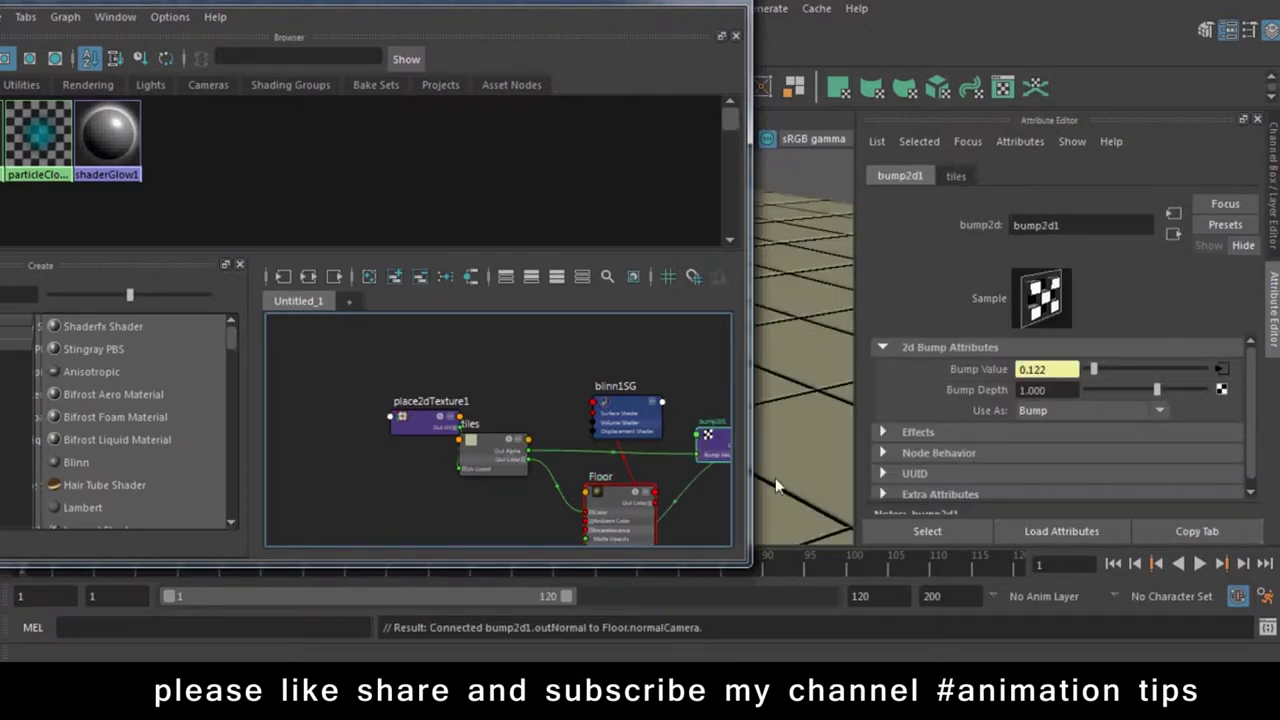
left_click(602, 507)
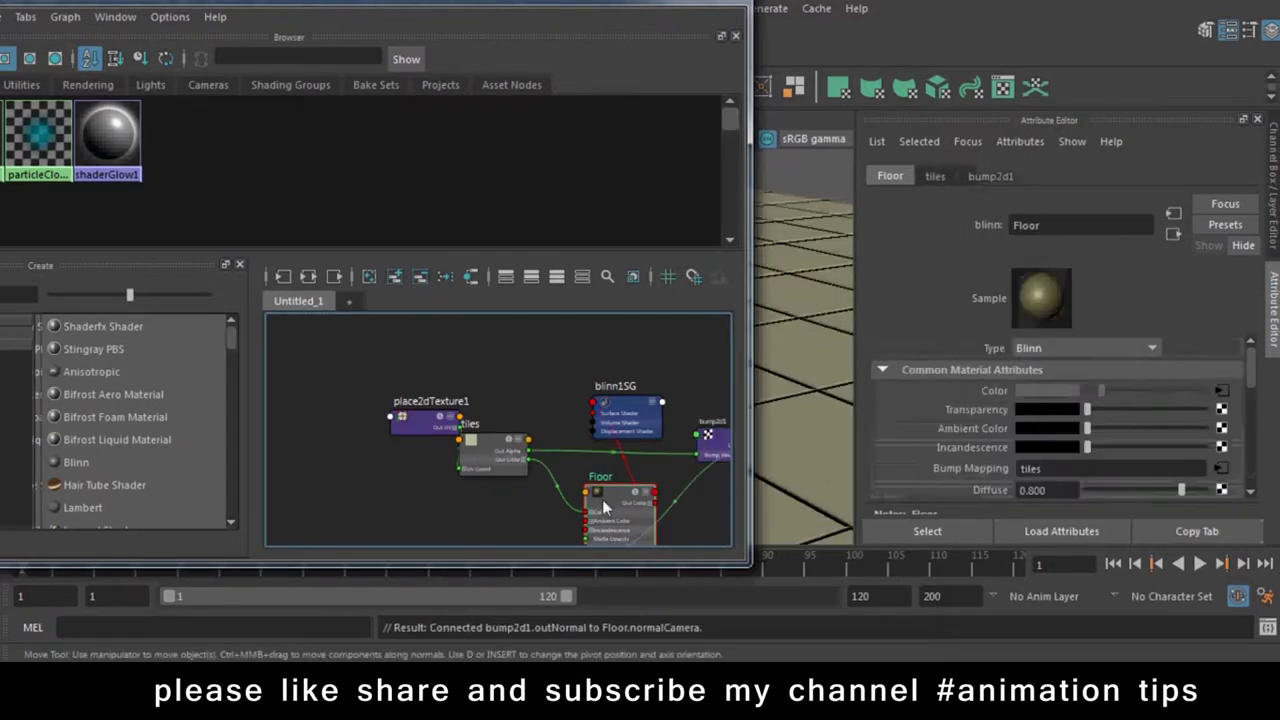
right_click(994, 478)
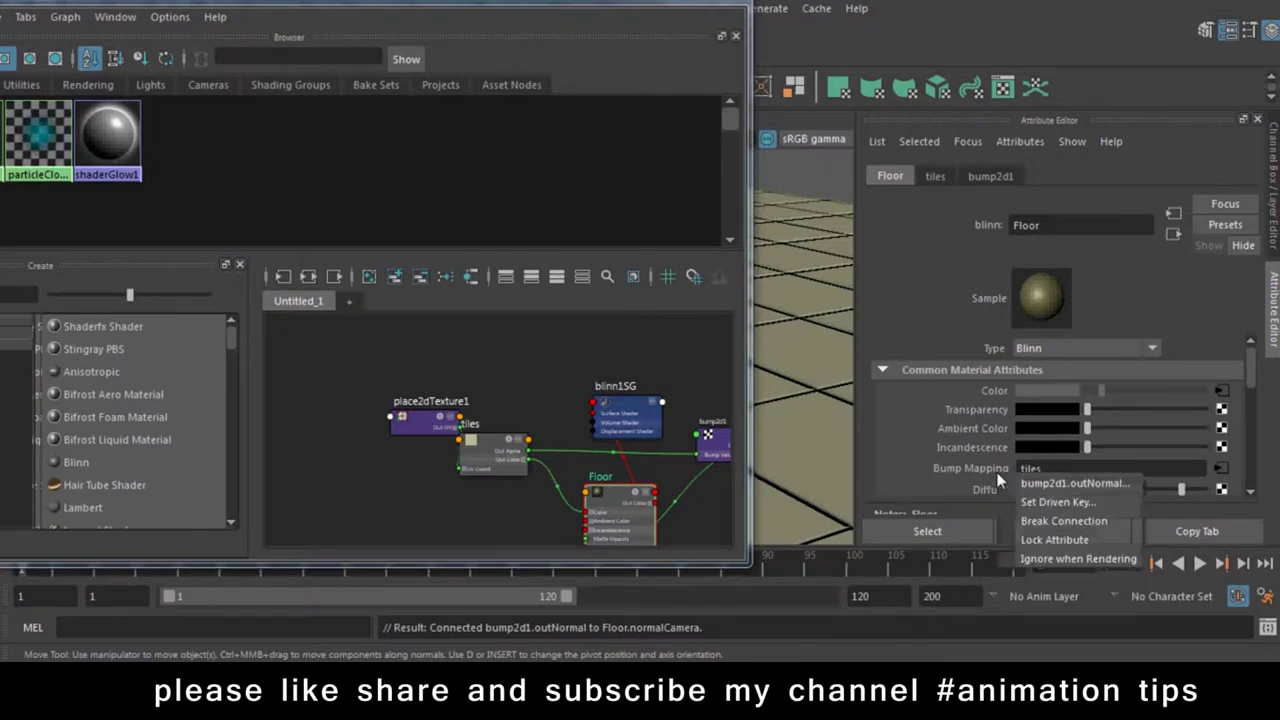
left_click(1063, 520)
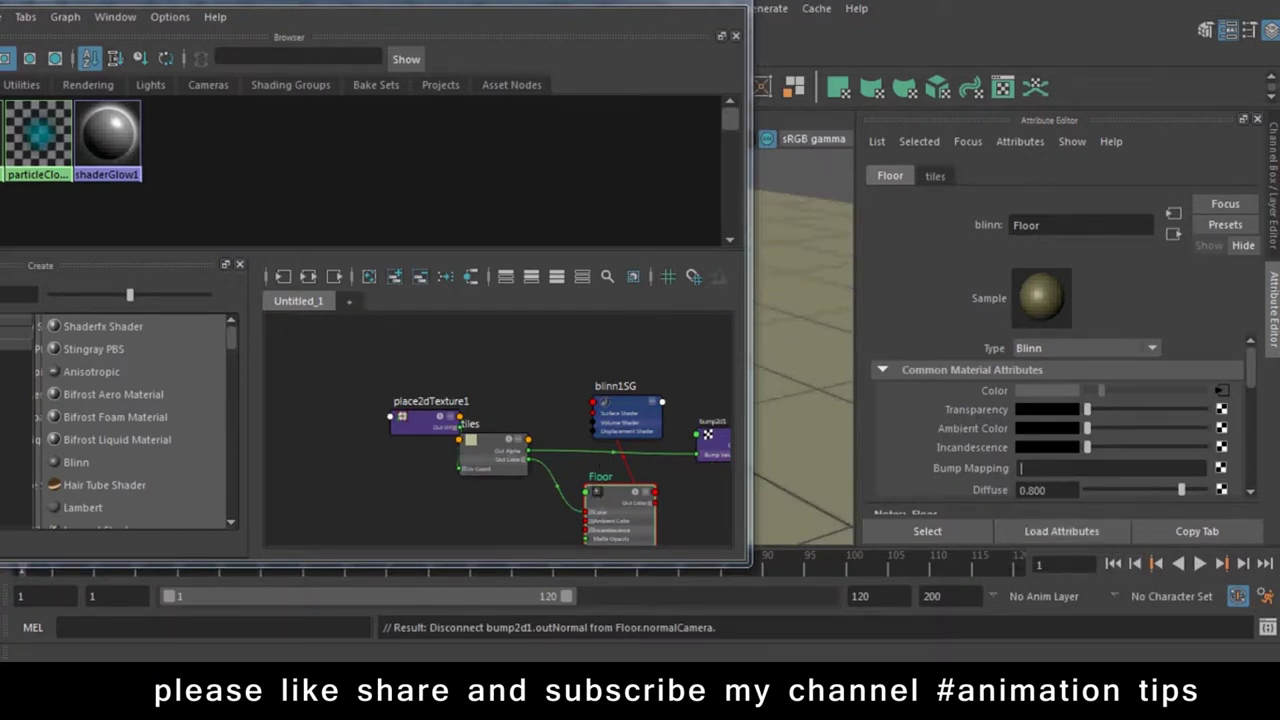
Reconnect tiles as Floor's bump map through bump2d2 and close the Hypershade
left_click(935, 176)
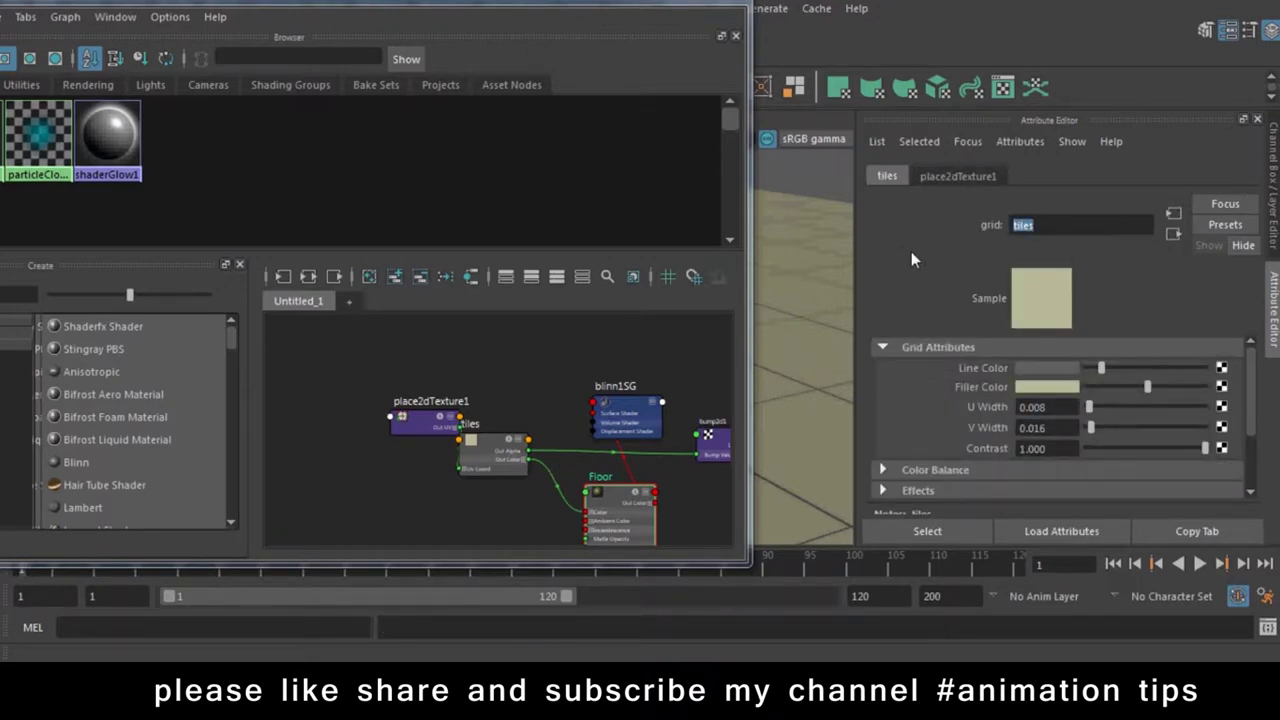
left_click(840, 250)
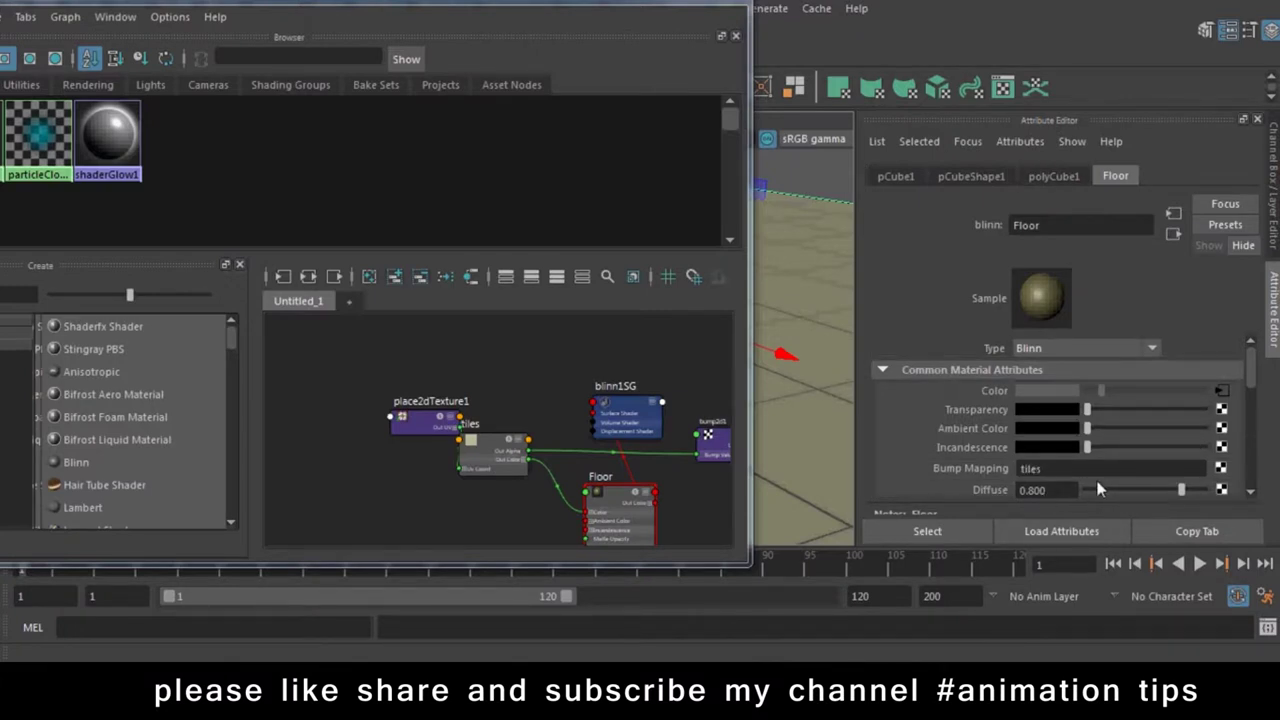
left_click_drag(1100, 470, 966, 456)
key("Return")
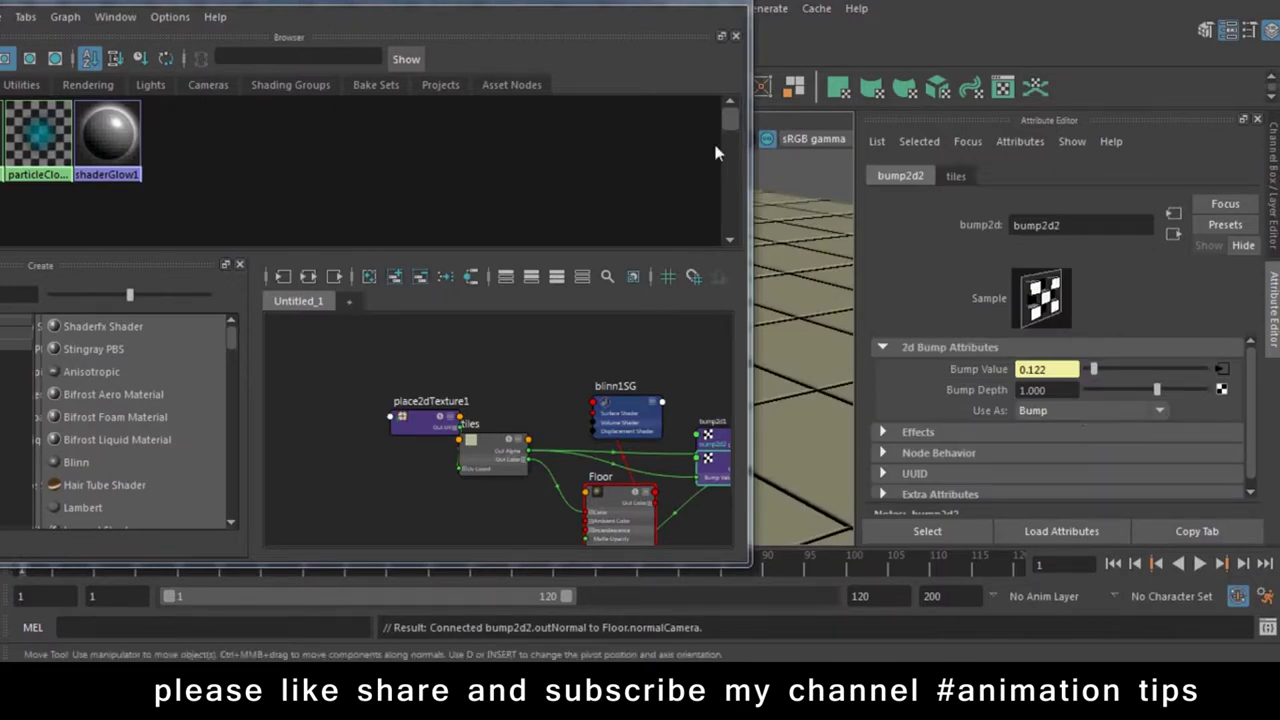
left_click(668, 8)
mouse_move(697, 391)
left_mouse_down("alt")
mouse_move(611, 392)
mouse_move(675, 504)
left_mouse_up("alt")
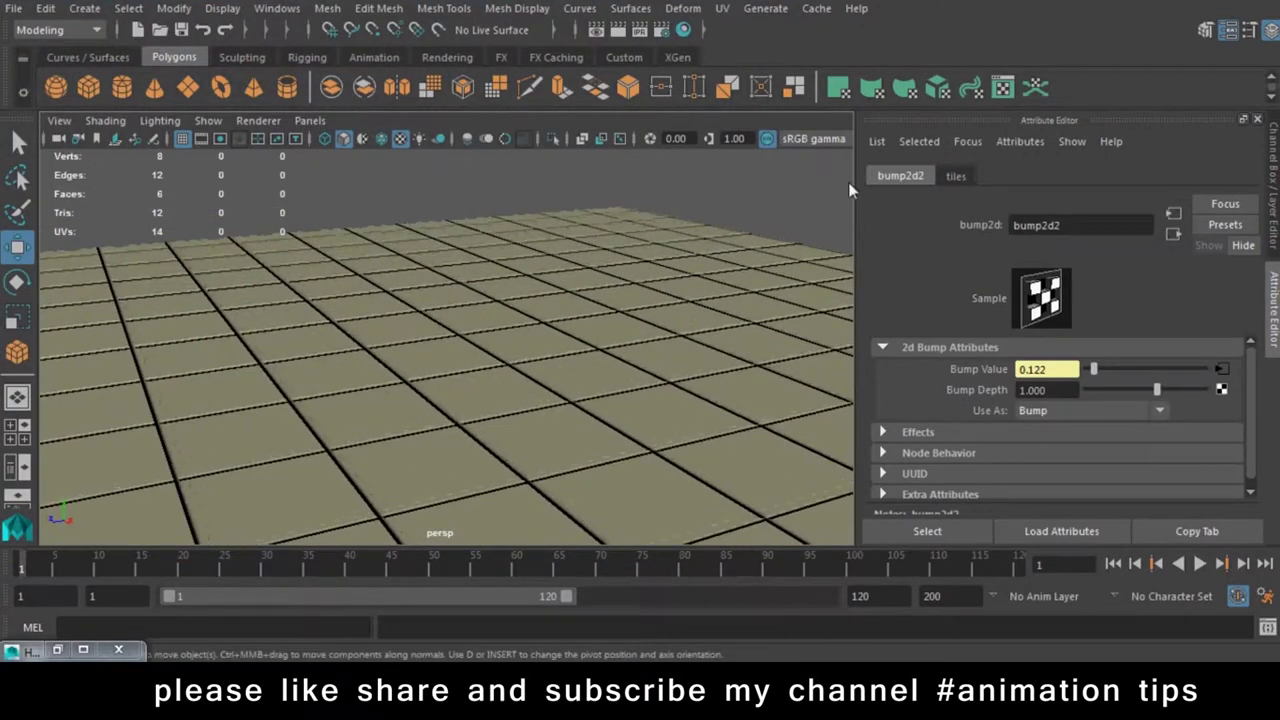
Select the floor and break the tiles bump connection on the Floor material
left_click(779, 240)
left_click(576, 272)
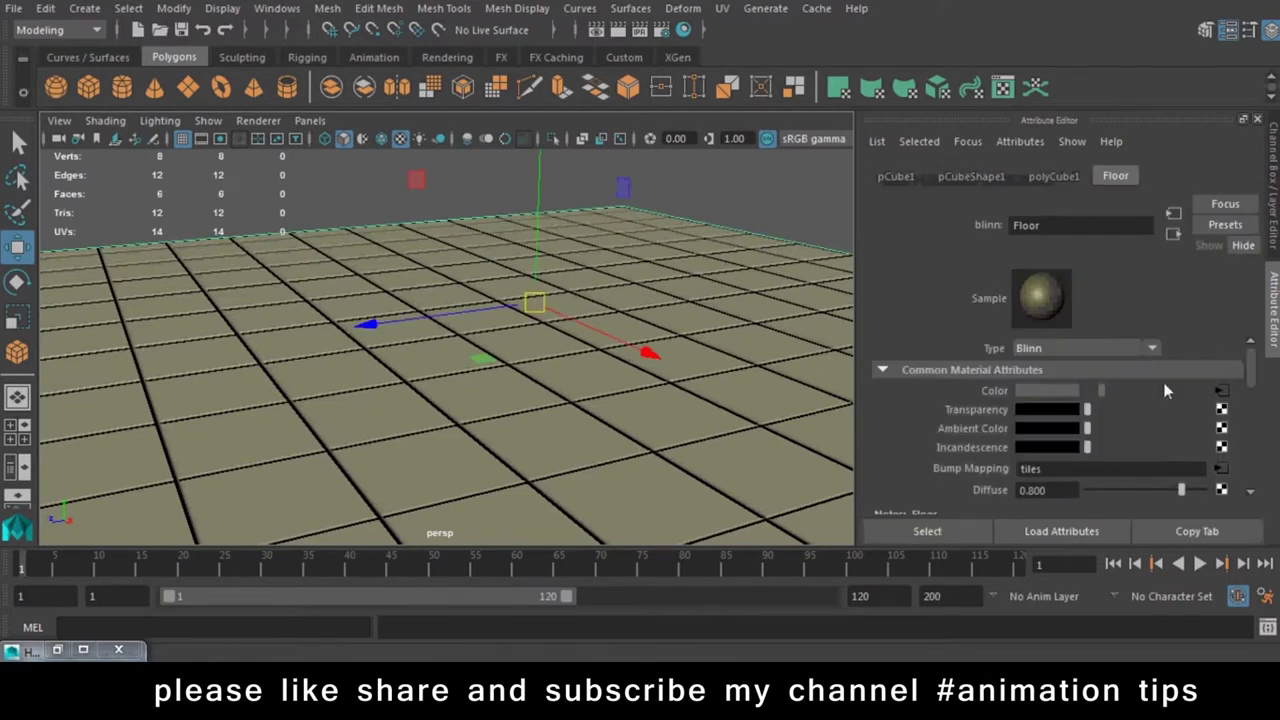
left_click(1222, 391)
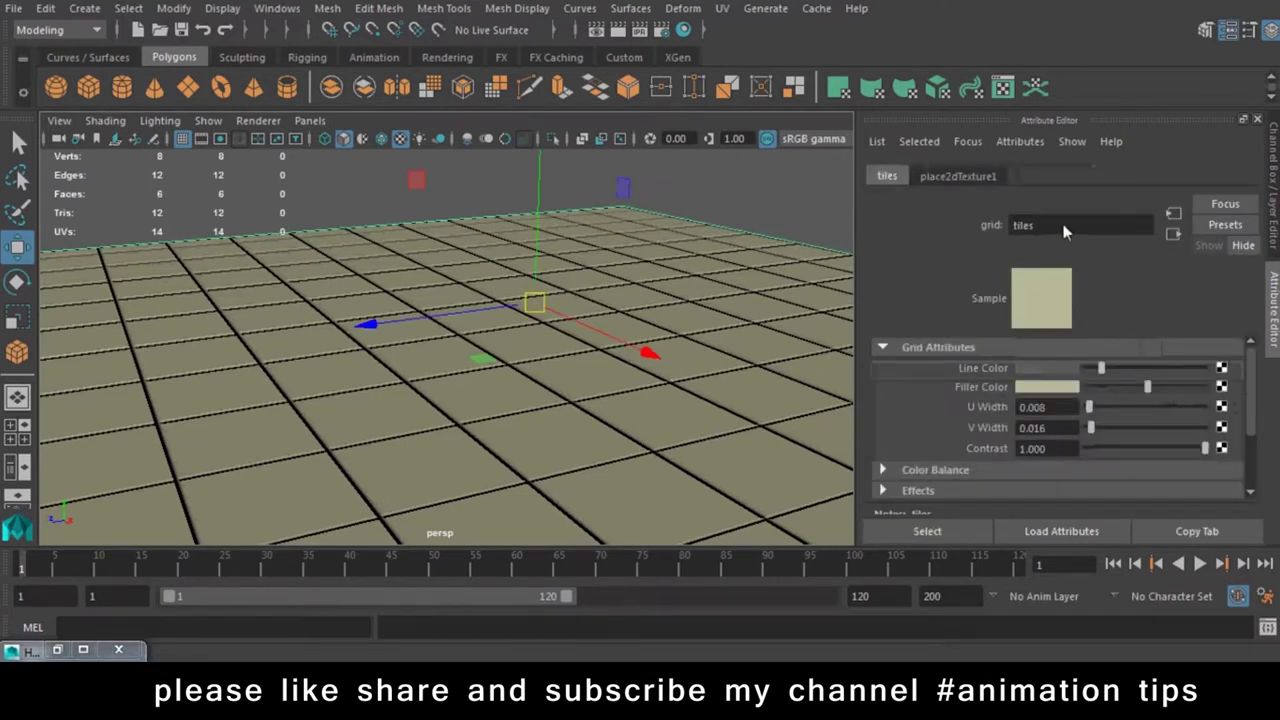
left_click(739, 205)
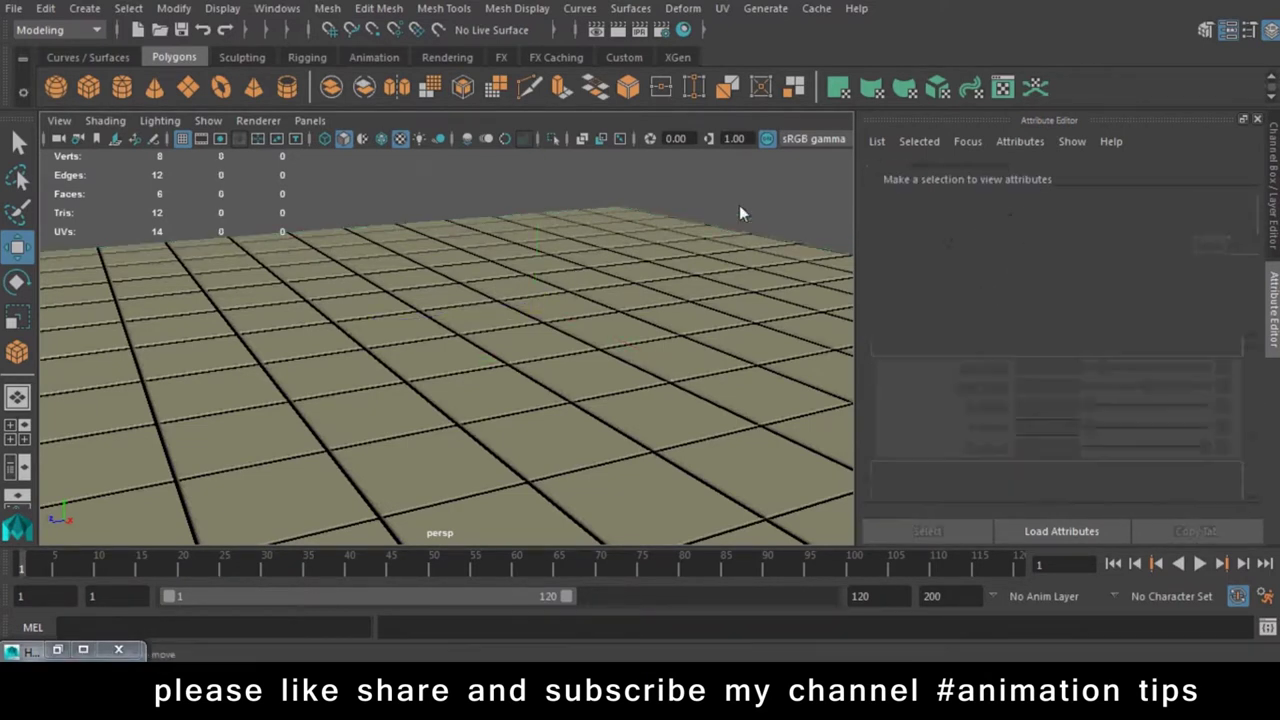
left_click(790, 270)
left_click_drag(1018, 468, 1058, 470)
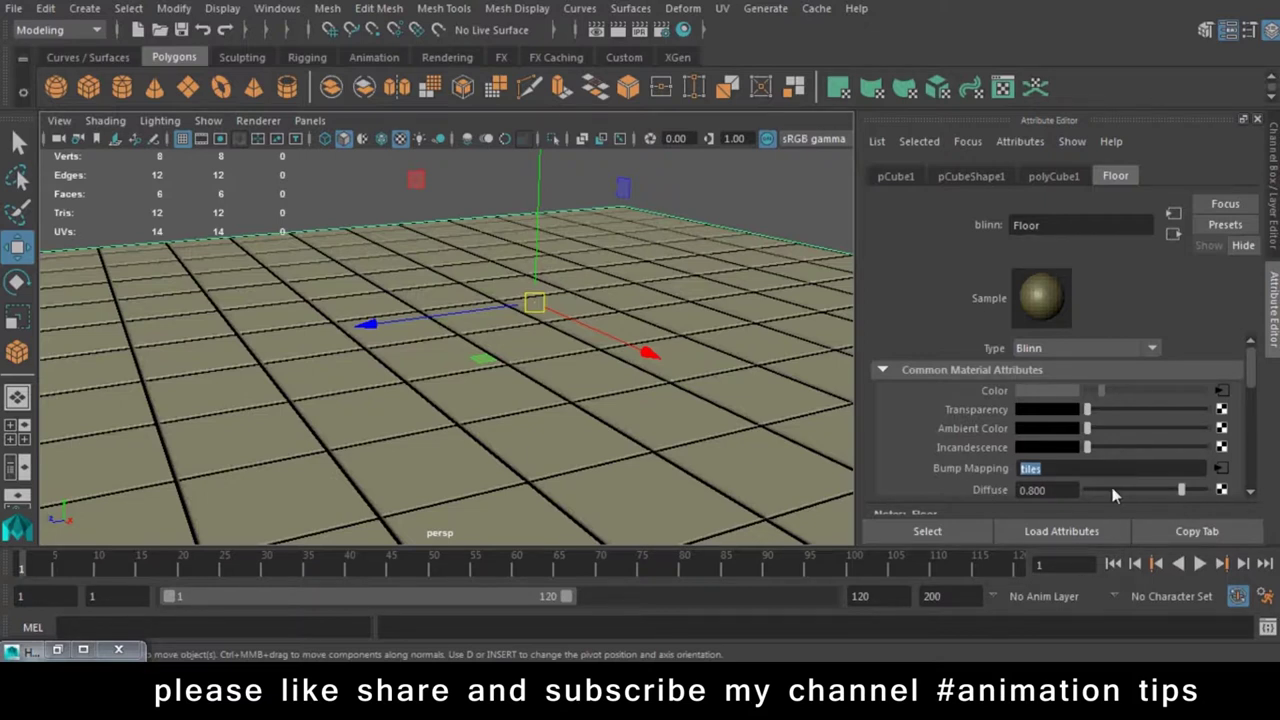
right_click(990, 467)
left_click(1022, 512)
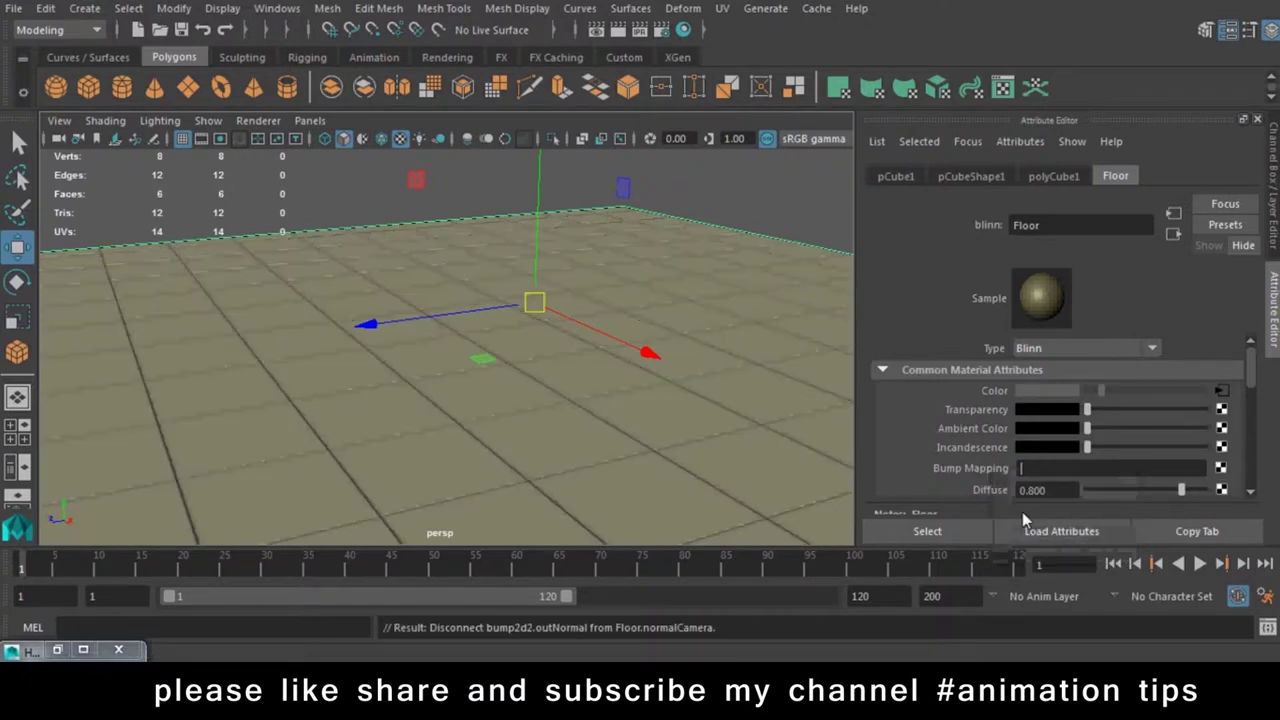
Check the tiles texture's attributes and tumble the view of the flat floor
left_click_drag(530, 429, 531, 421, "alt")
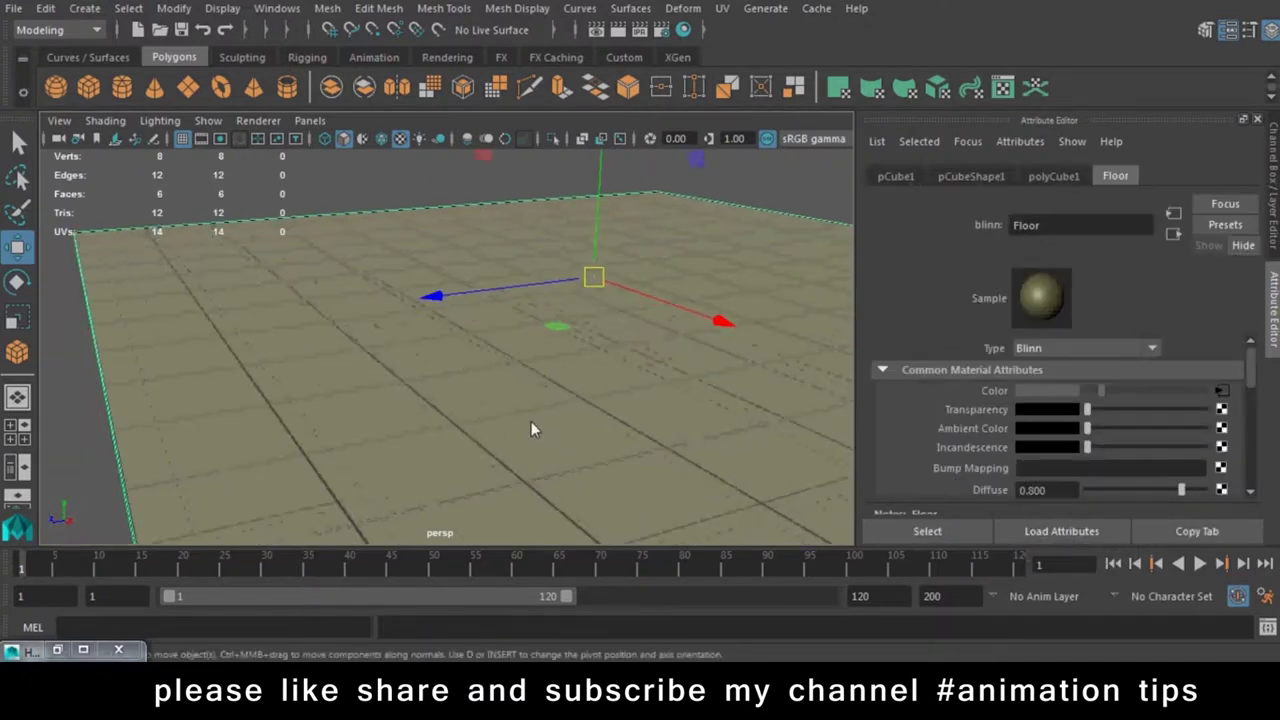
left_click(1221, 390)
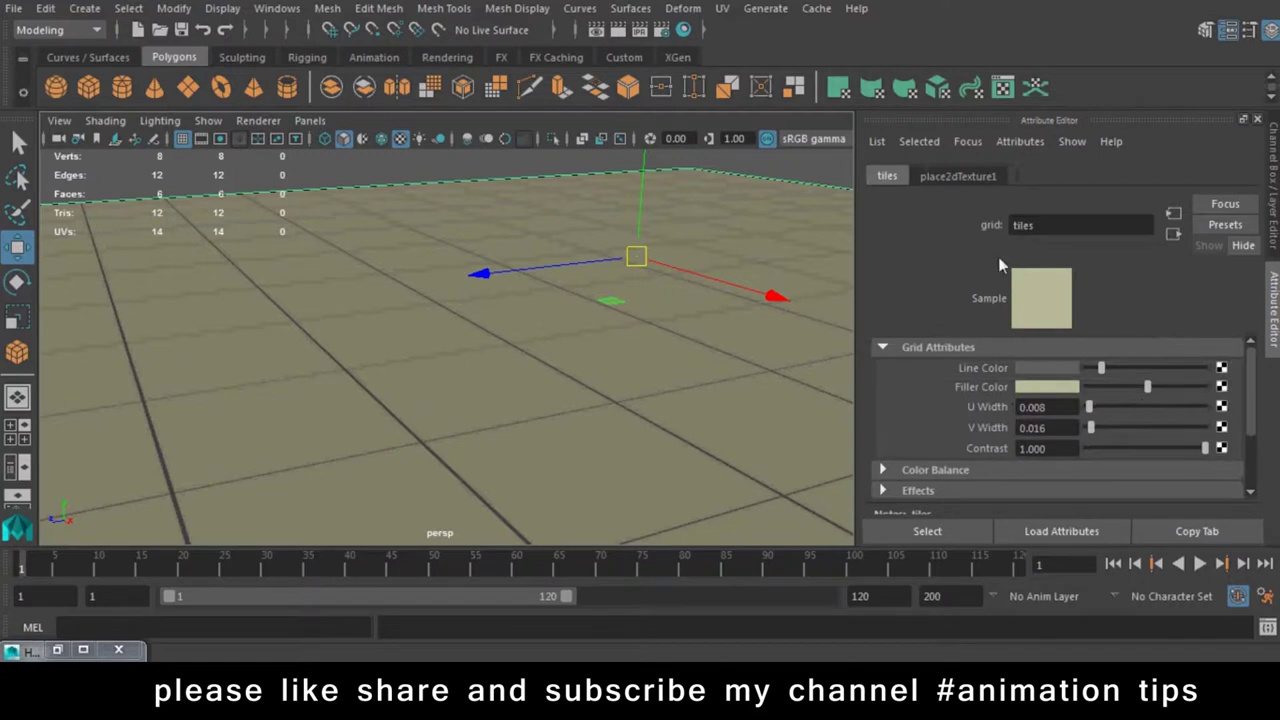
double_click(1064, 225)
left_click(265, 325)
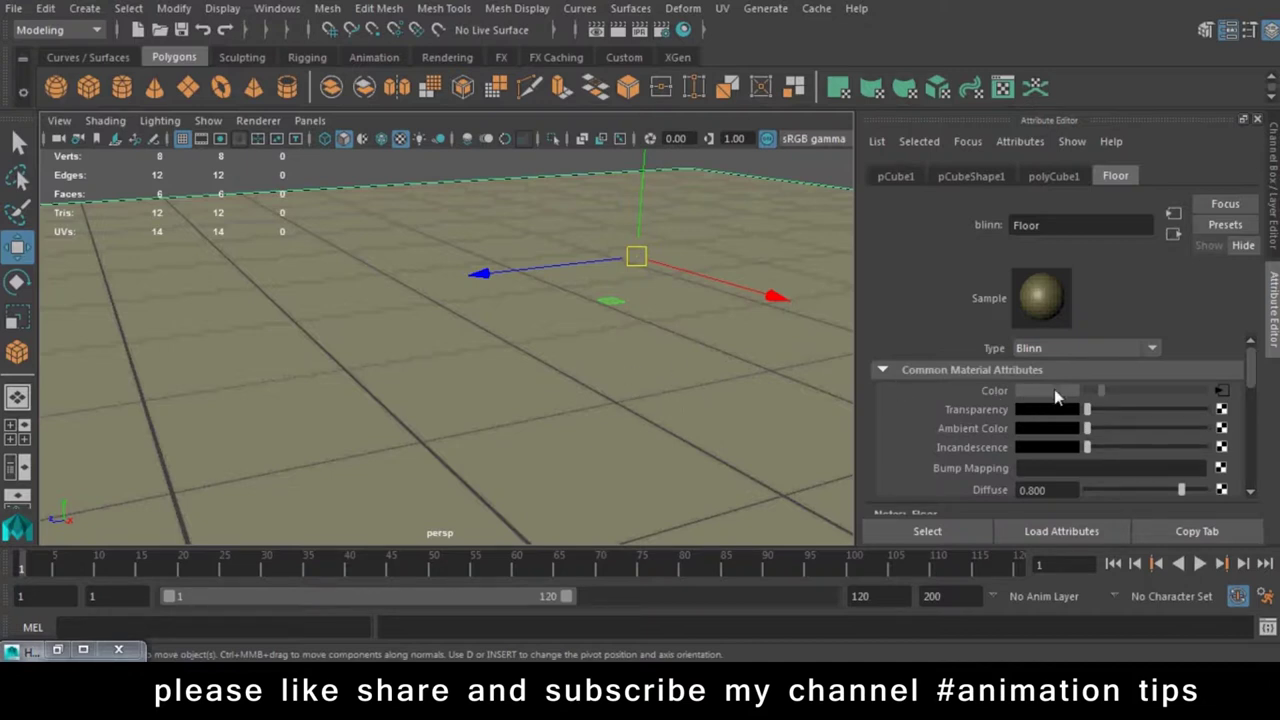
mouse_move(605, 452)
left_mouse_down("alt")
mouse_move(606, 414)
mouse_move(549, 429)
mouse_move(431, 411)
left_mouse_up("alt")
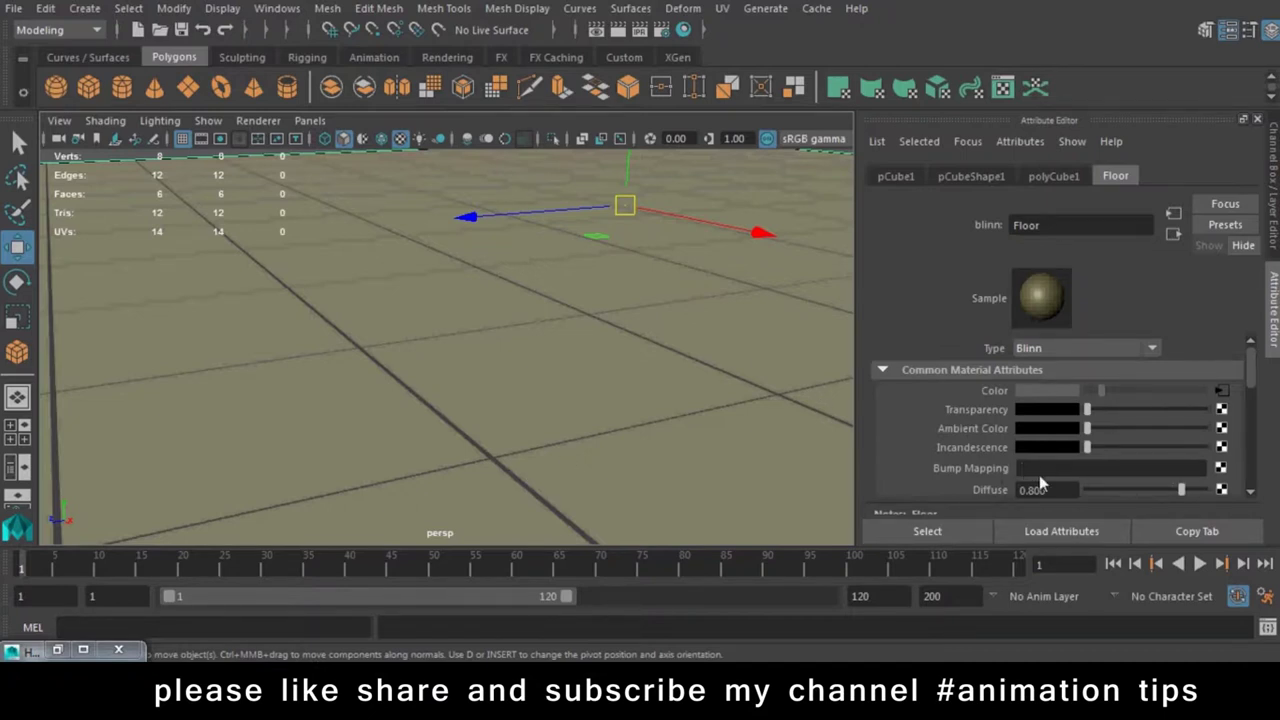
Commit tiles as the bump map, undo it, and break the floor's existing bump connection
type("ties")
key("Return")
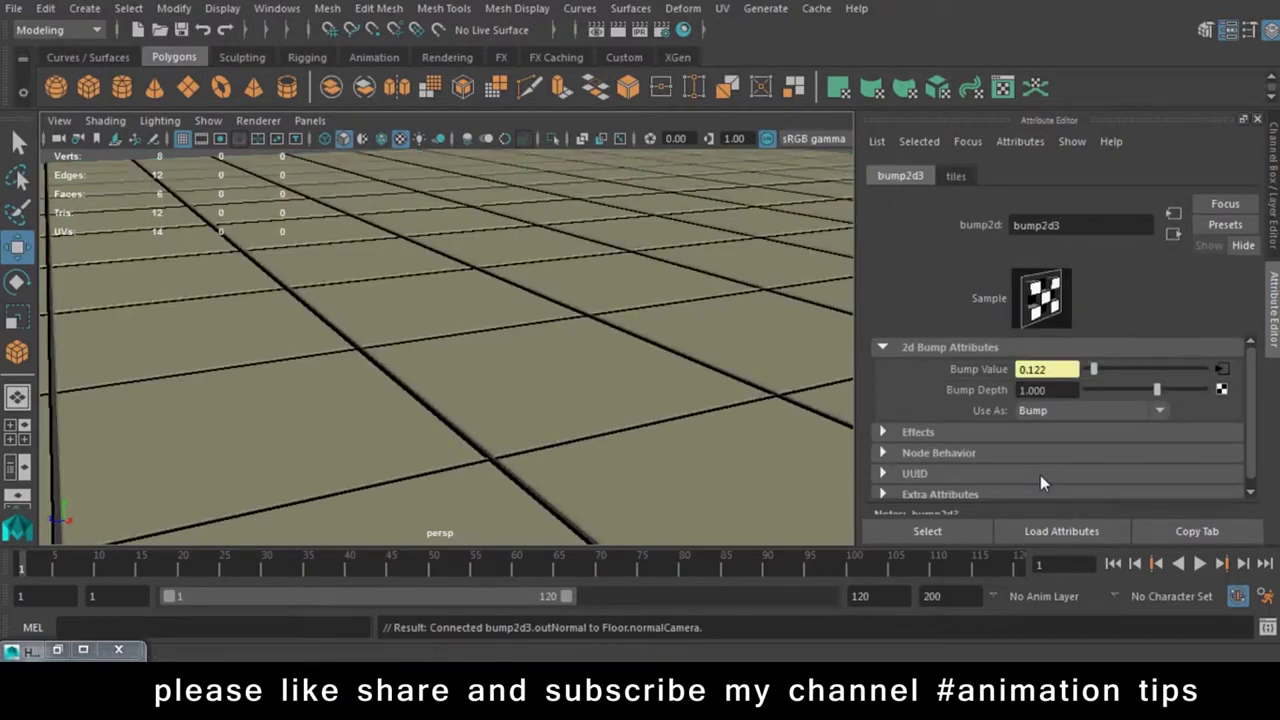
key("ctrl+z")
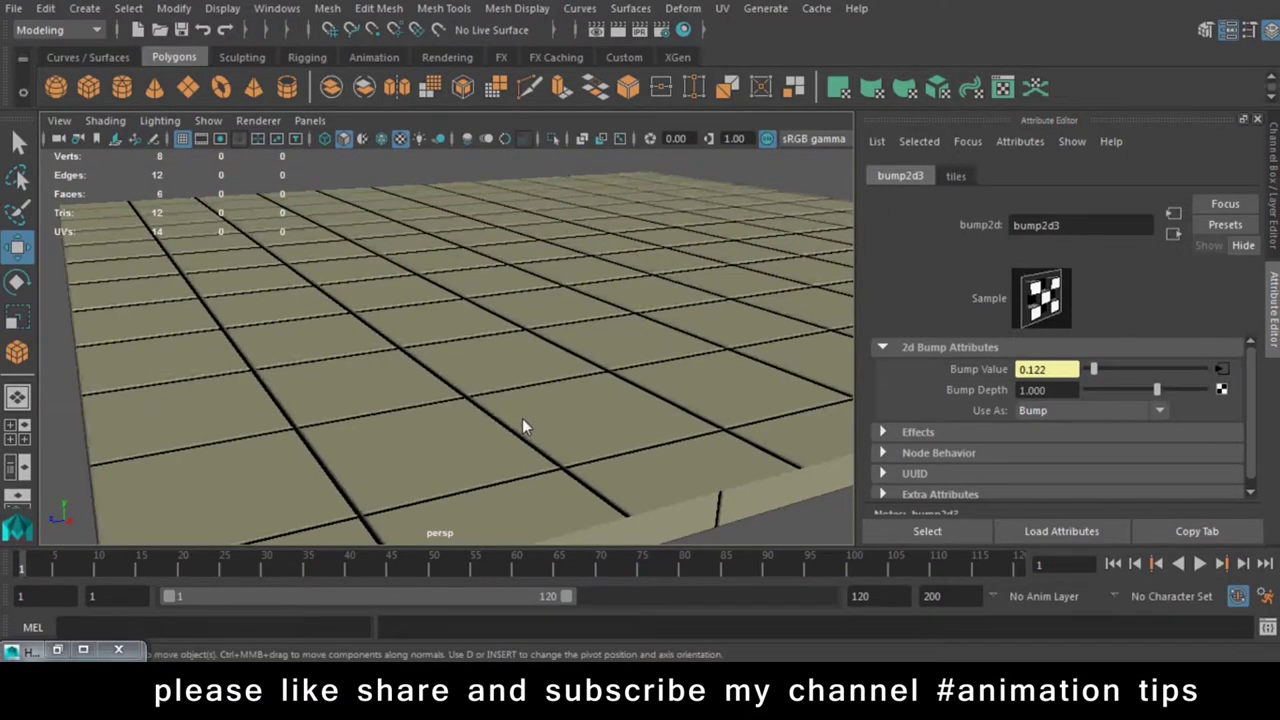
left_click(522, 419)
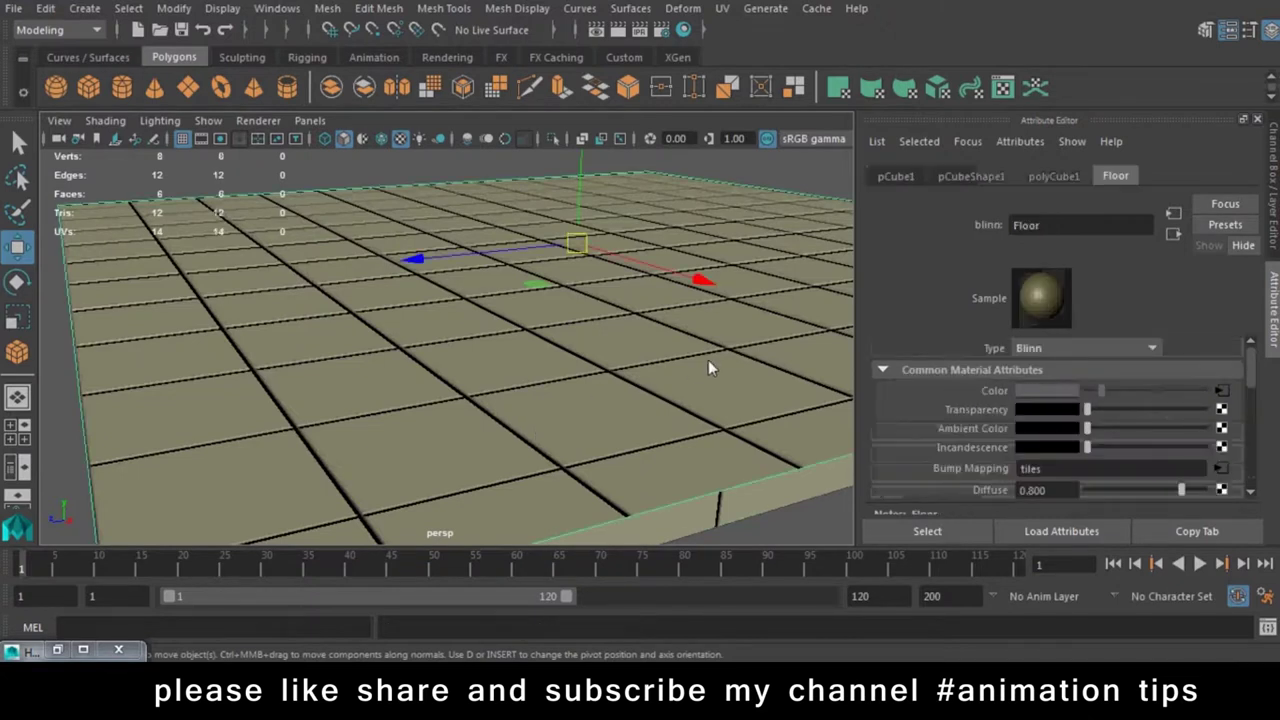
right_click(963, 472)
left_click(1030, 517)
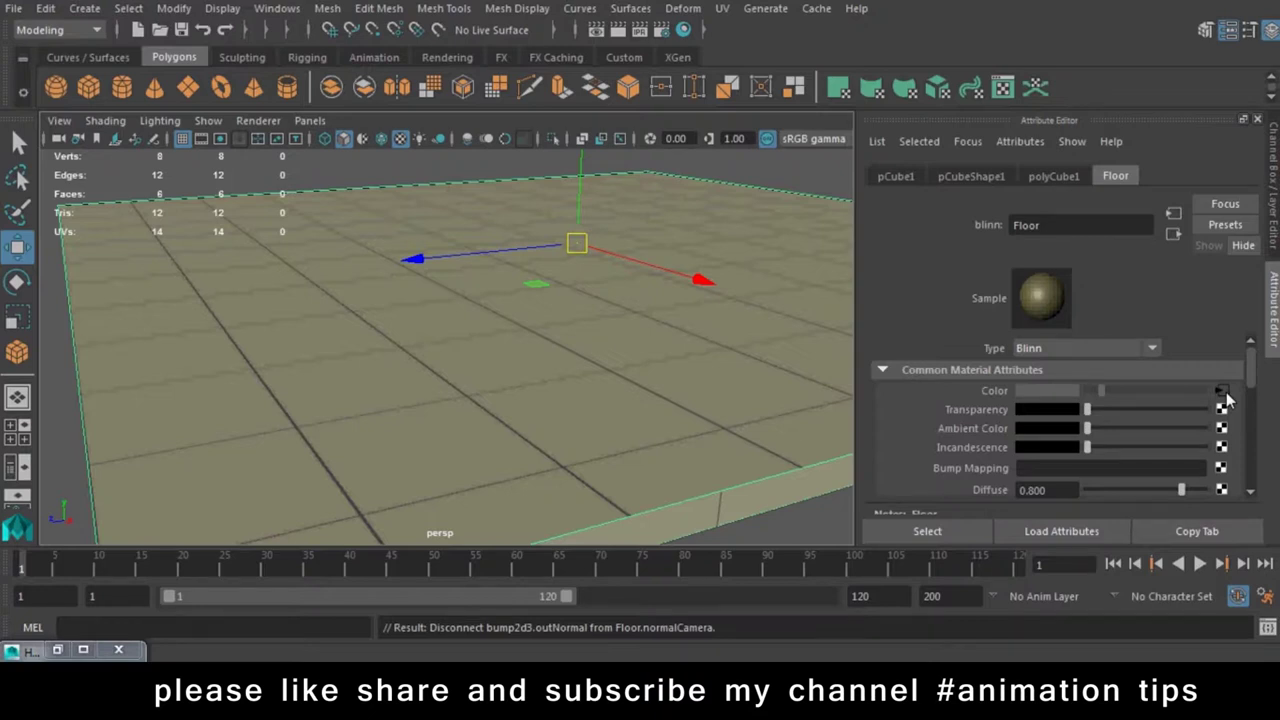
Rename the floor's grid texture from tiles to arena
left_click(1222, 391)
double_click(1058, 228)
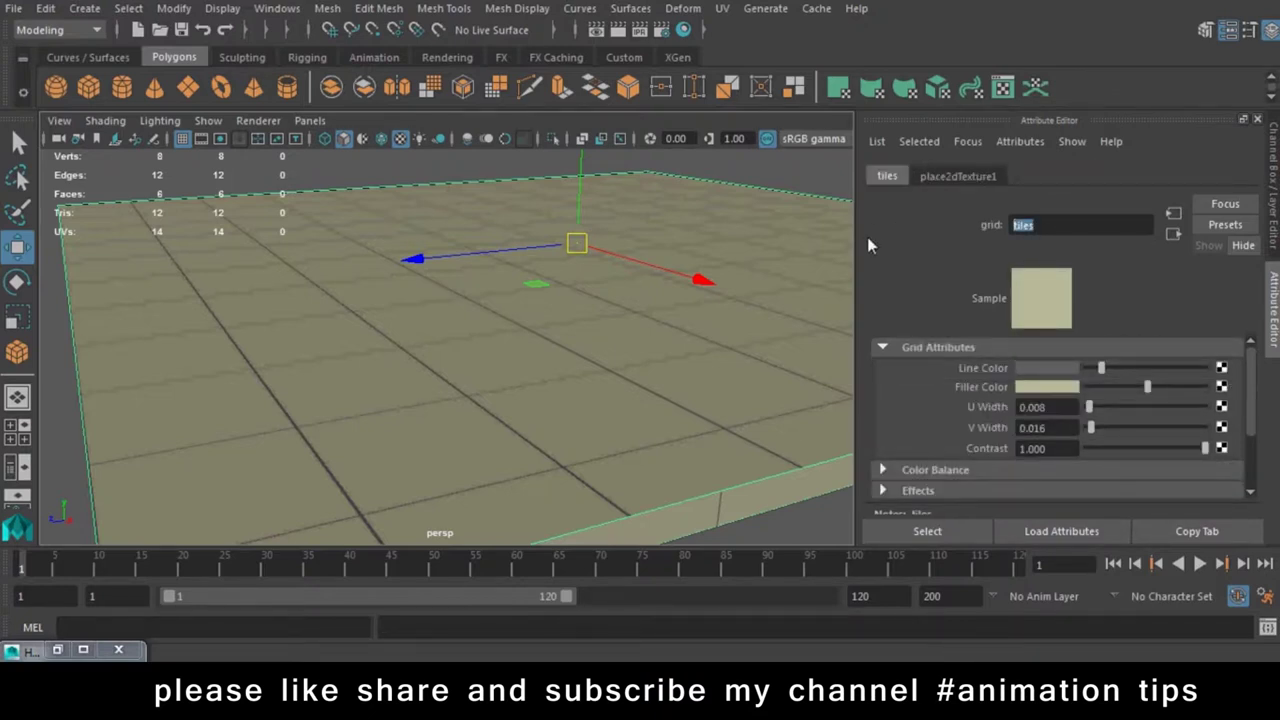
type("arena")
key("Return")
Connect arena as the floor's bump map, then break that bump2d4 connection again
left_click(351, 163)
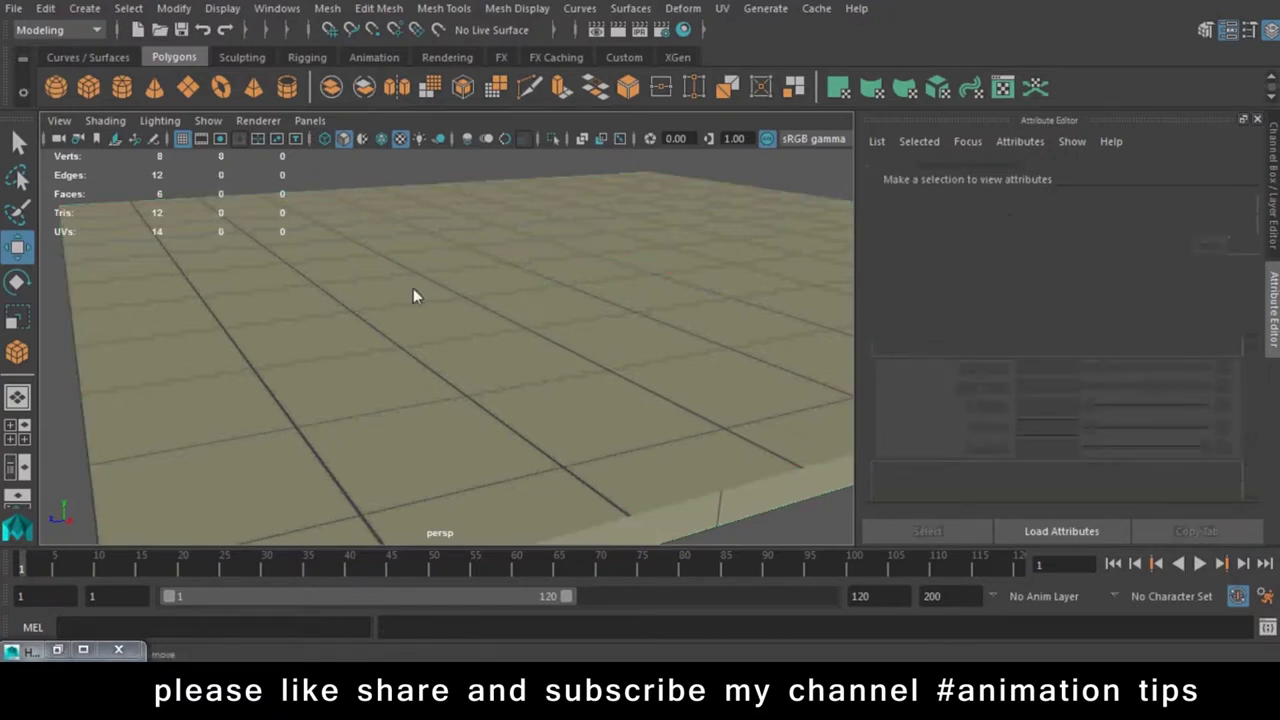
left_click(414, 294)
type("are")
key("Return")
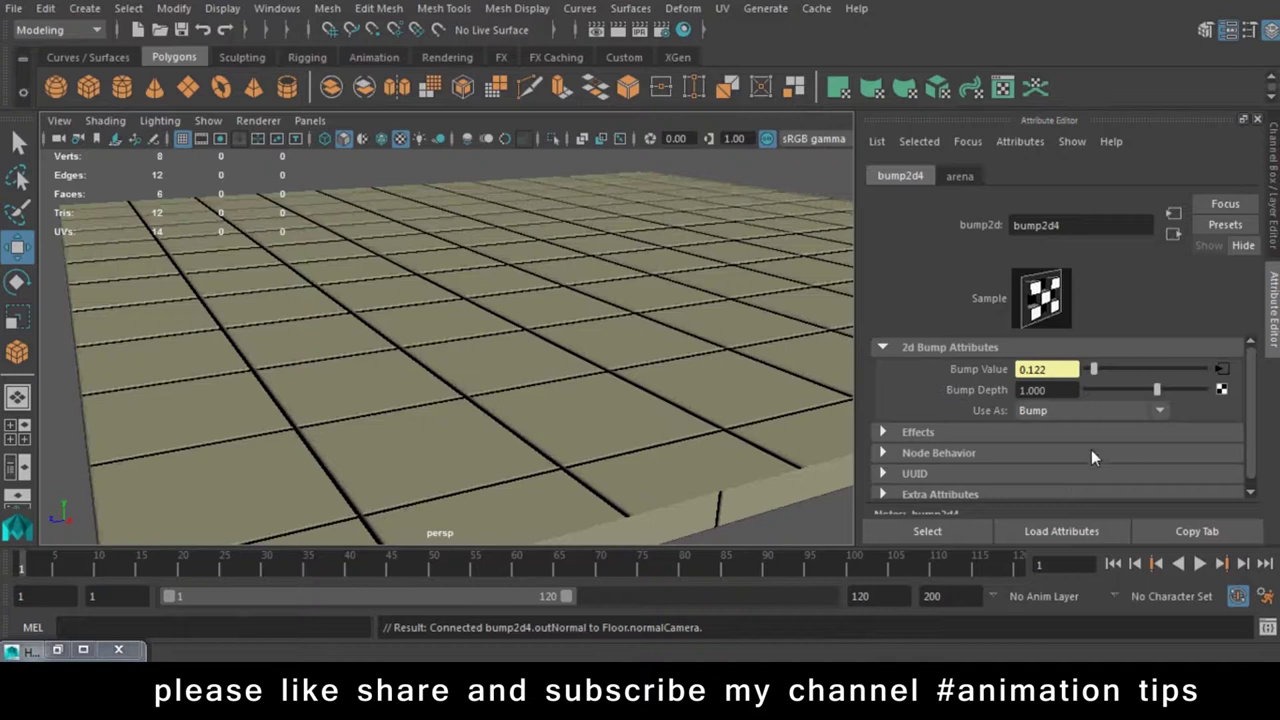
left_click(785, 400)
right_click(993, 467)
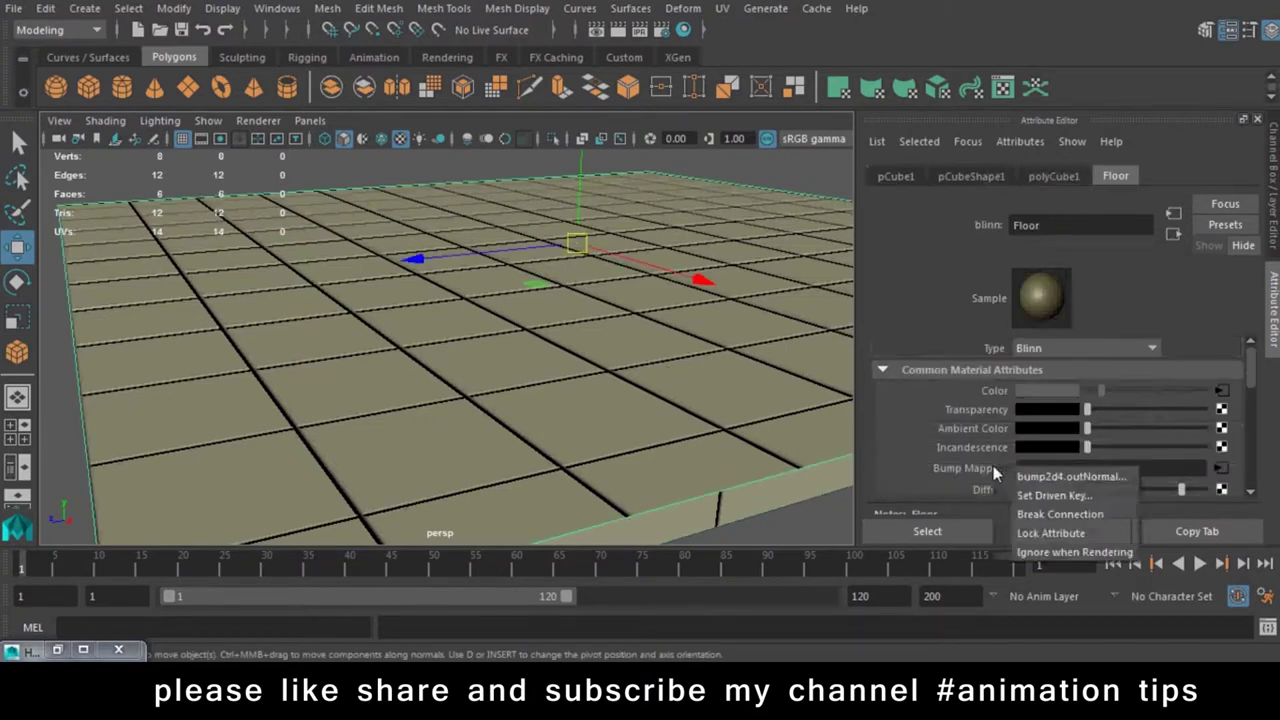
left_click(1030, 515)
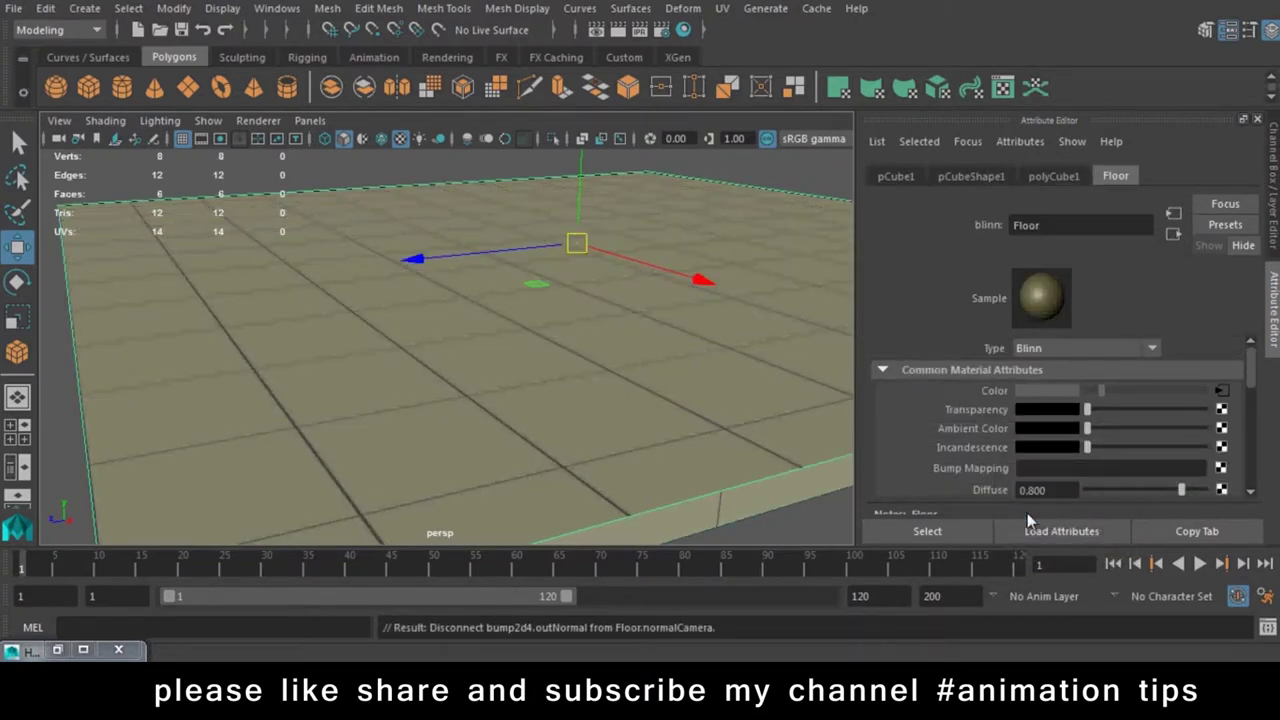
right_click(990, 393)
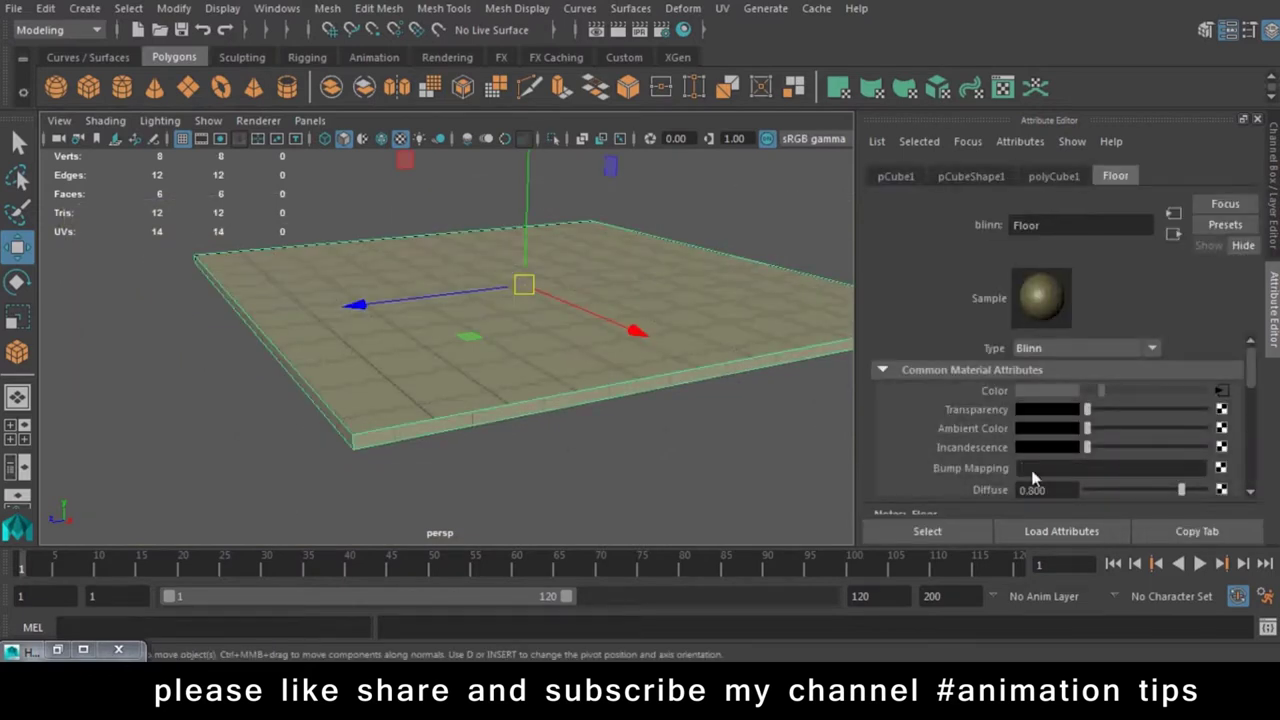
In the Hypershade, connect the arena texture to the Floor material's Bump Mapping
left_click(683, 30)
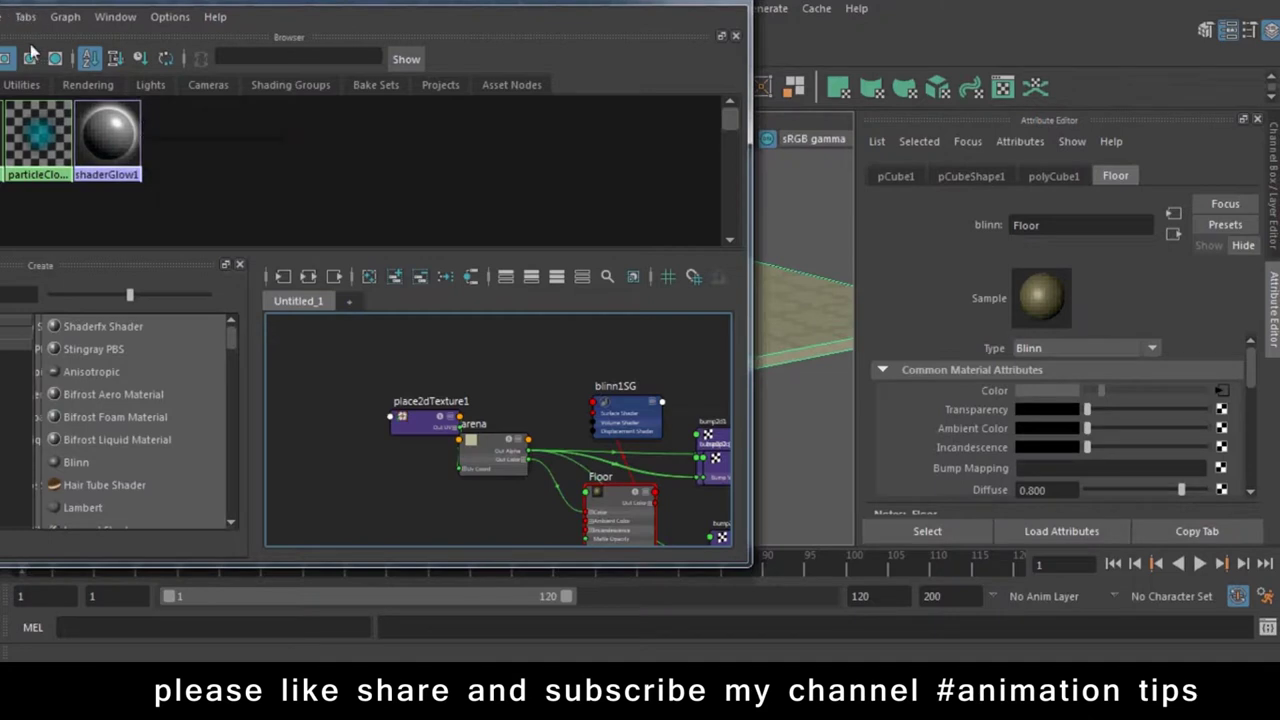
left_click_drag(73, 5, 191, 5)
left_click(75, 84)
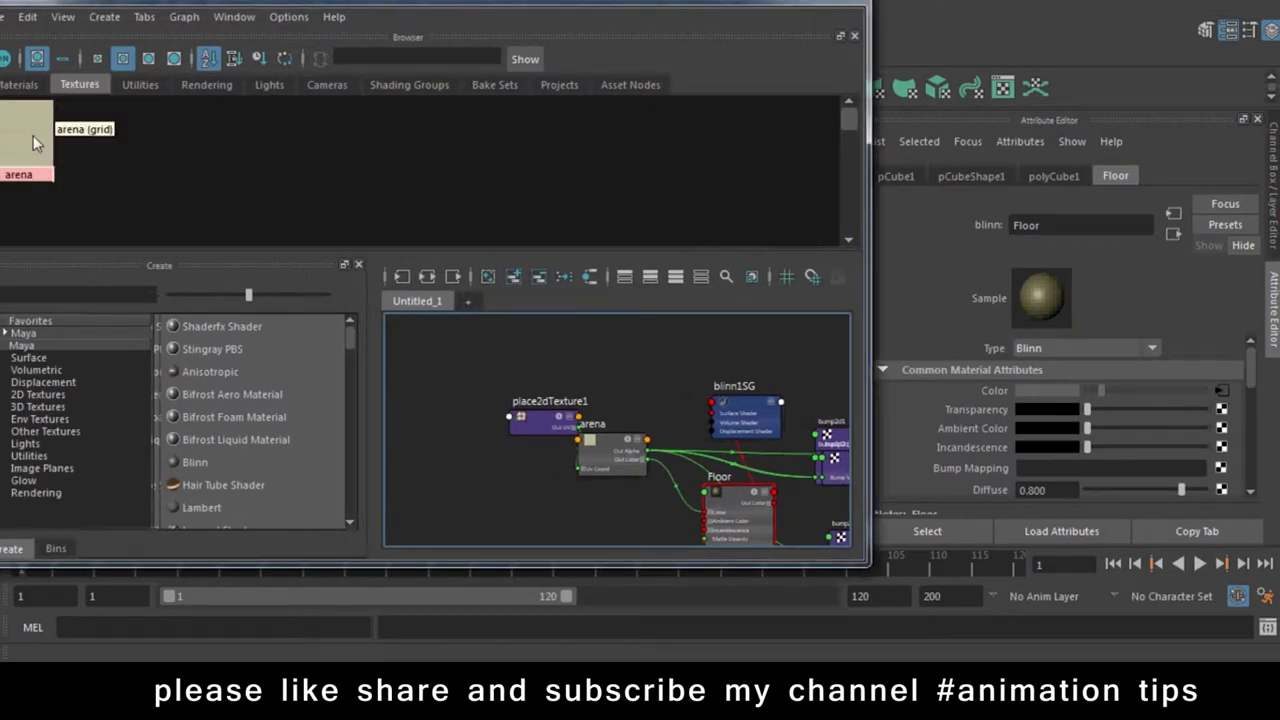
middle_click_drag(15, 150, 1006, 470)
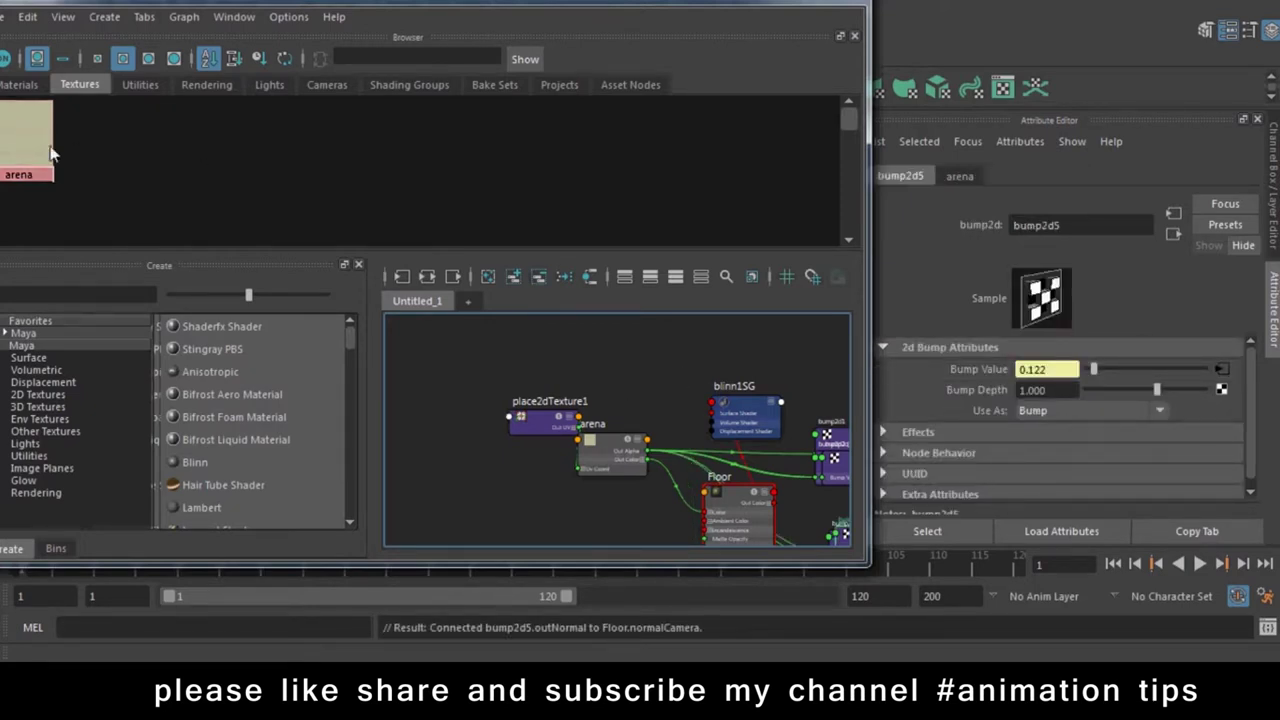
Display the Floor material's node network and move the new bump2d5 node lower
left_click_drag(62, 4, 157, 4)
left_click(110, 84)
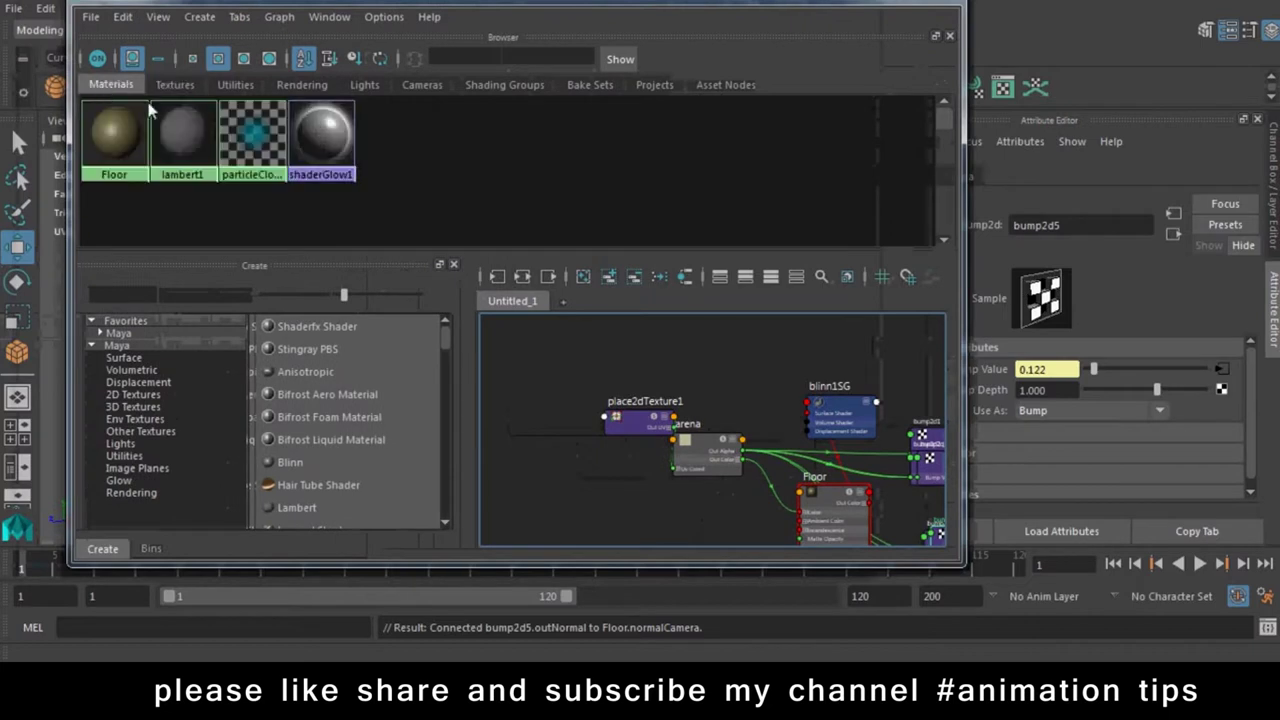
right_click(126, 137)
left_click(286, 188)
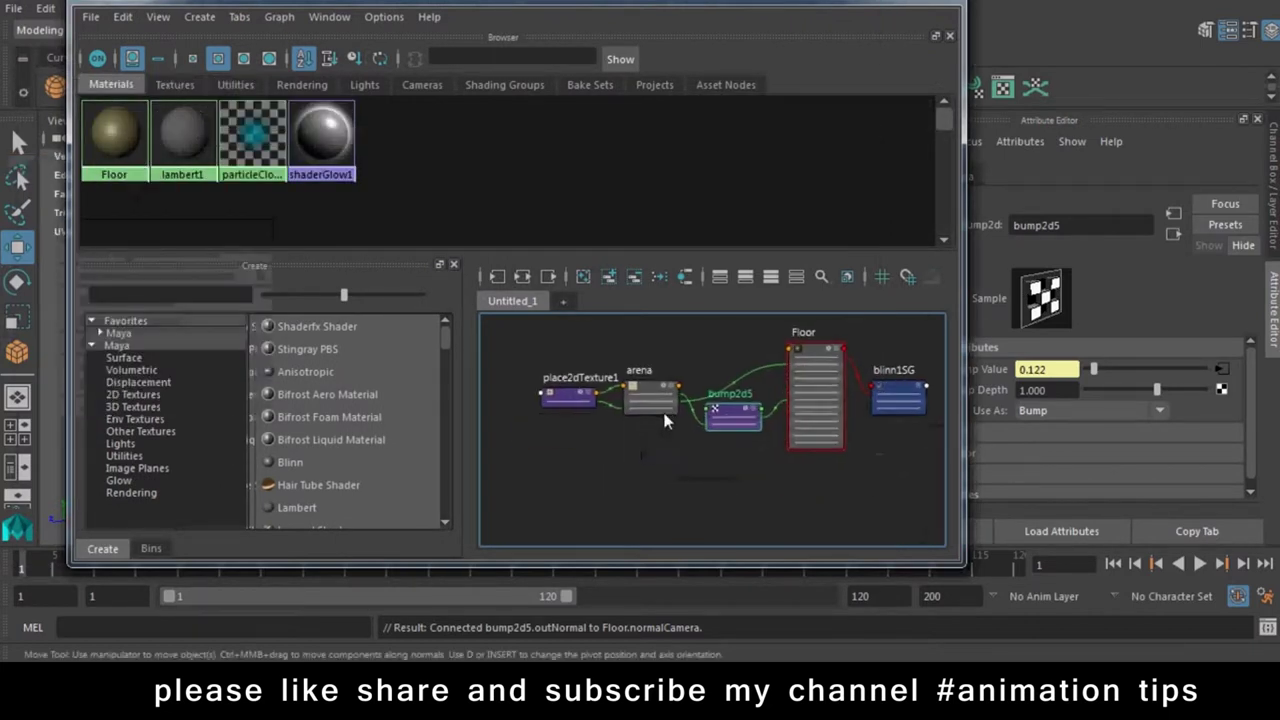
left_click_drag(738, 415, 733, 470)
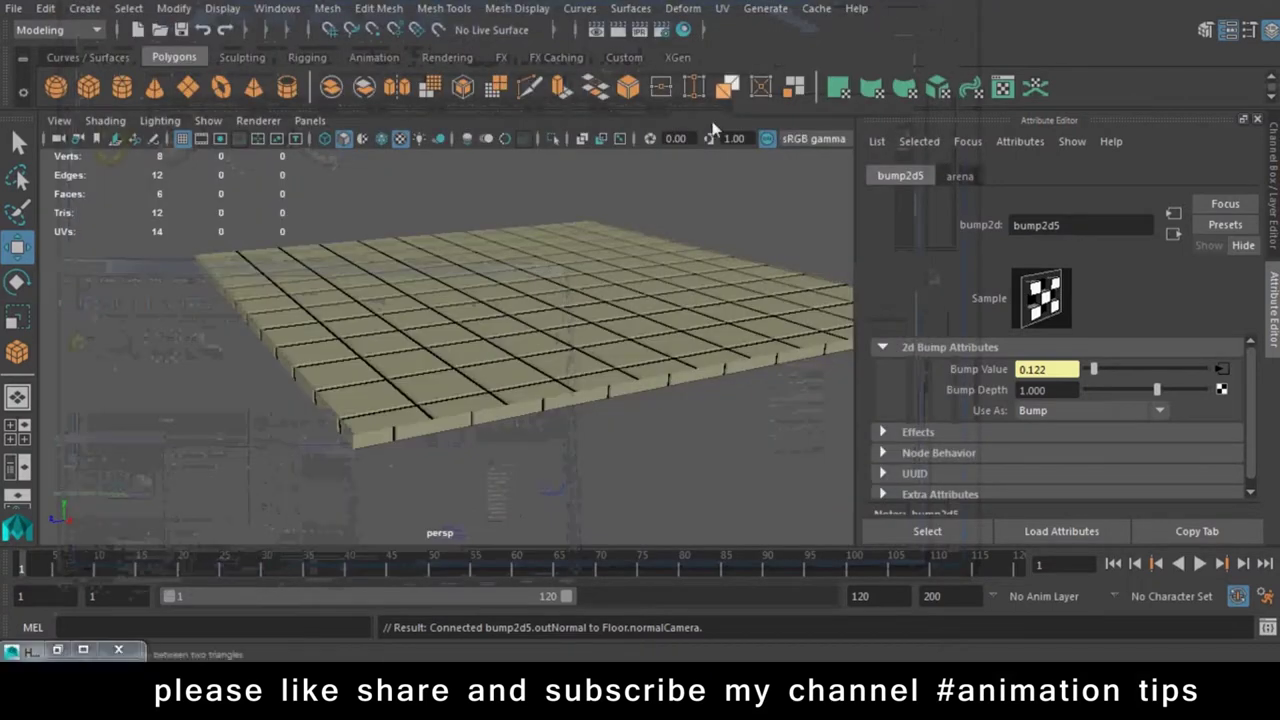
Frame the floor, dolly in close, and render the grooved tiles with Maya Software
scroll(610, 490, "up", 2)
scroll(560, 440, "up", 2)
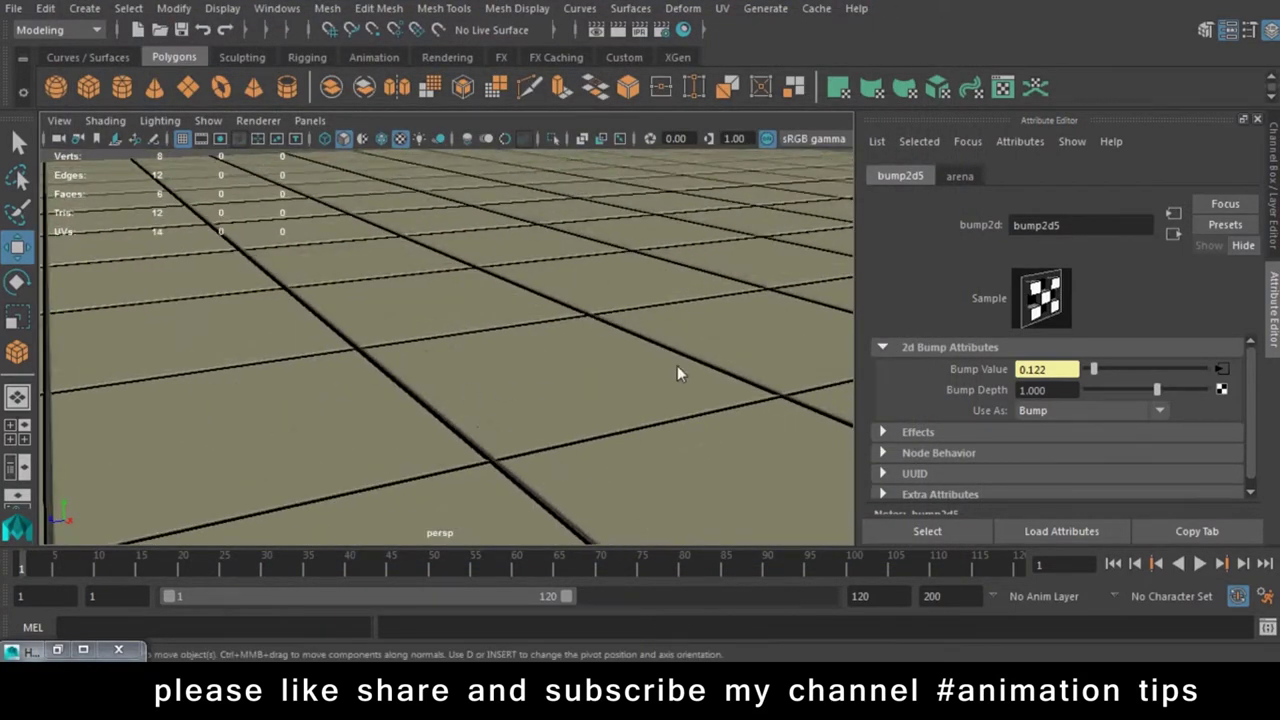
scroll(560, 375, "up", 2)
scroll(360, 378, "up", 2)
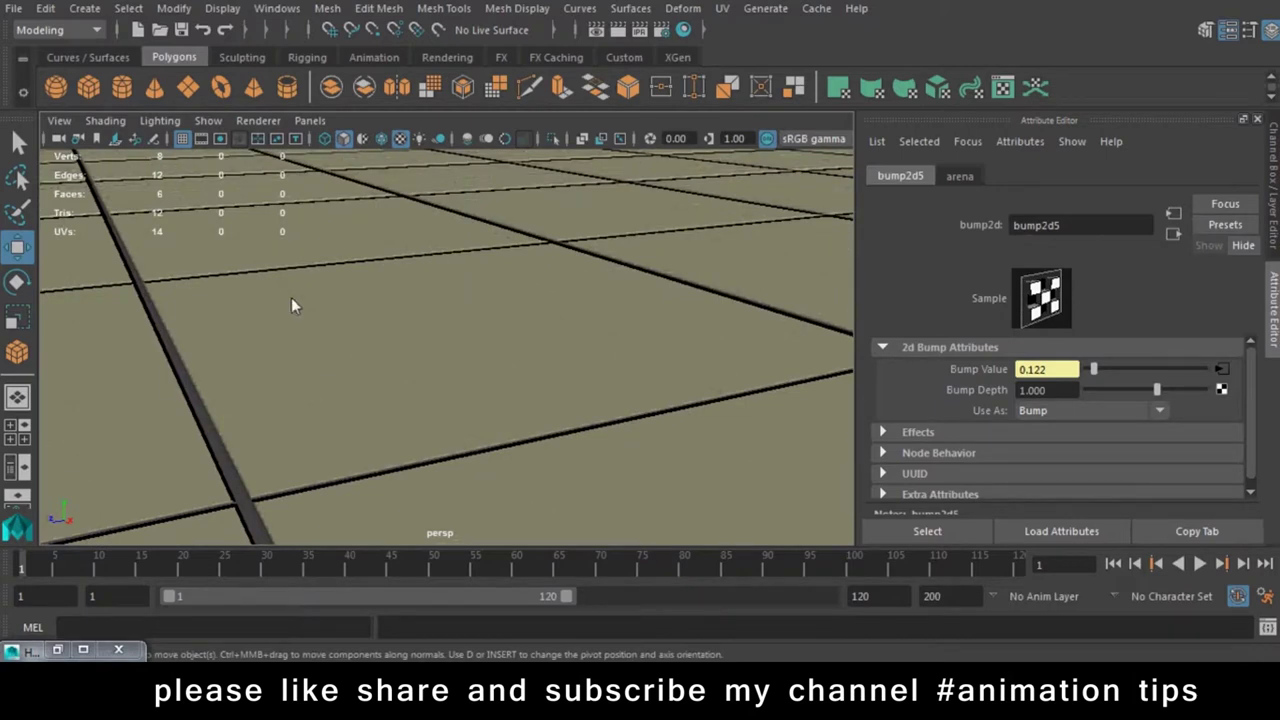
left_click(400, 318)
key("f")
scroll(430, 350, "up", 2)
scroll(607, 350, "up", 2)
scroll(607, 350, "up", 2)
scroll(565, 319, "up", 2)
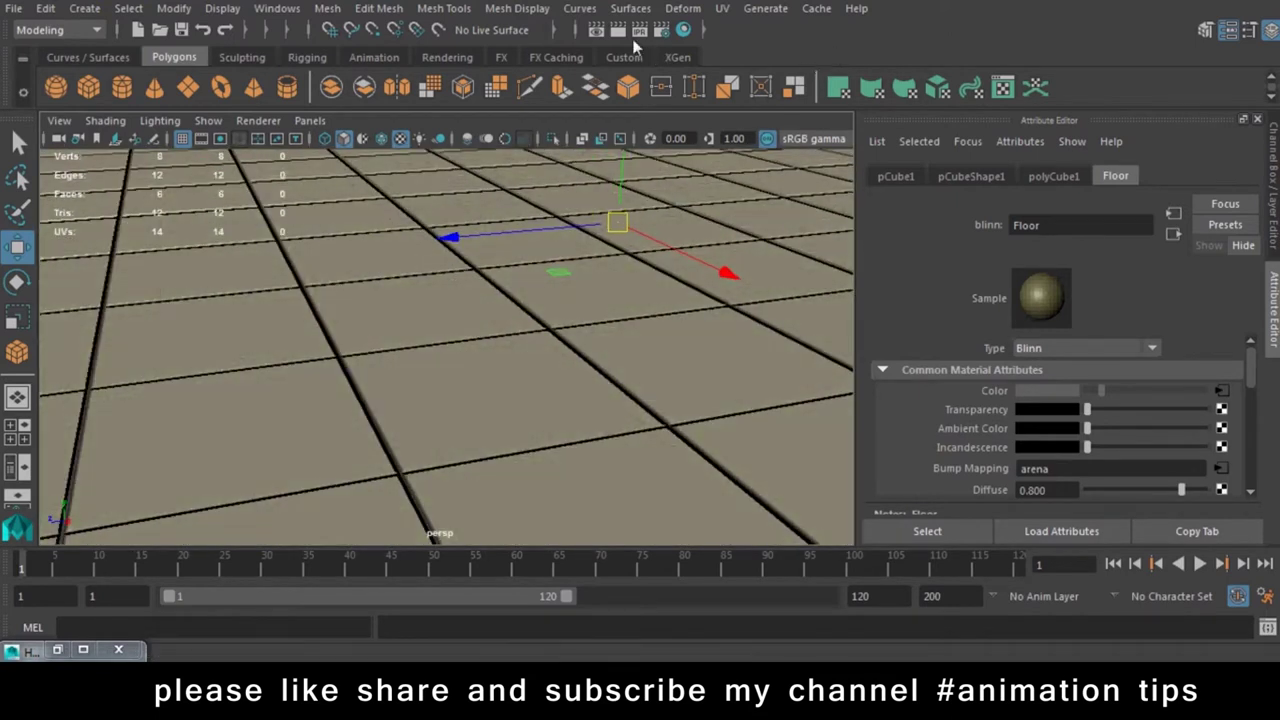
left_click(618, 29)
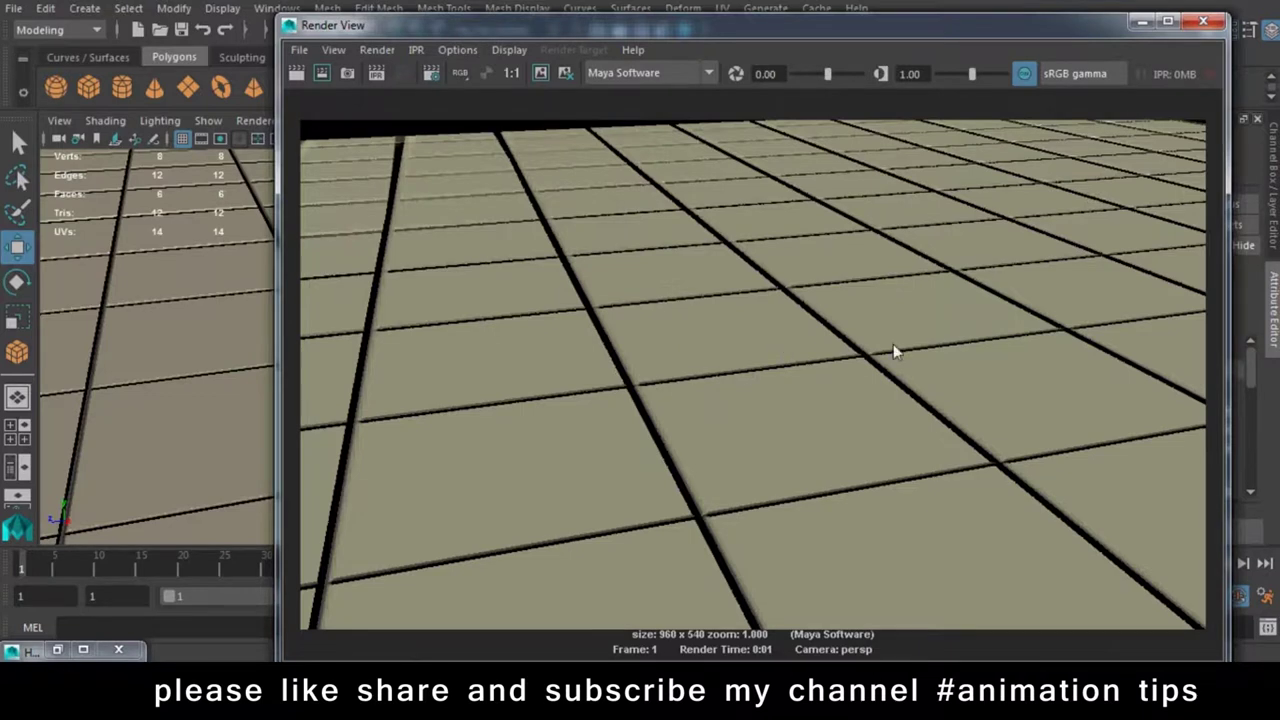
Set the bump2d5 Bump Depth to 0.1 and test-render the floor
left_click(1203, 21)
left_click(1219, 470)
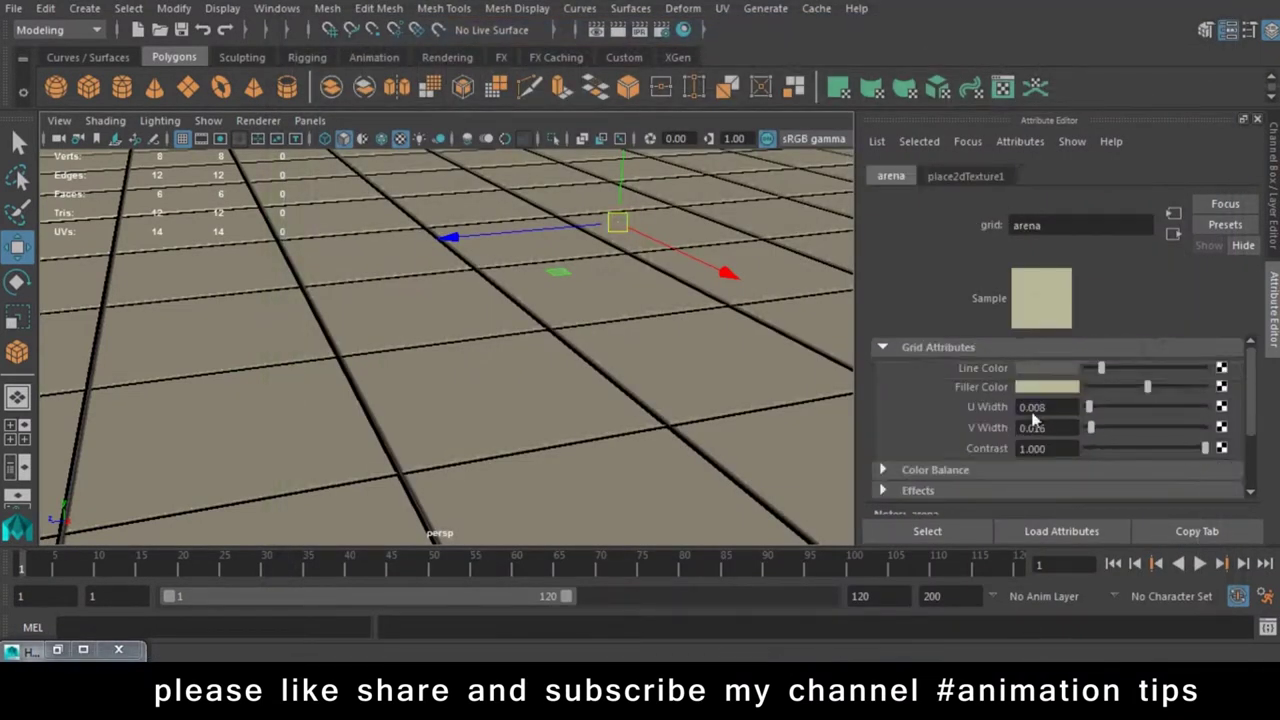
left_click(1173, 234)
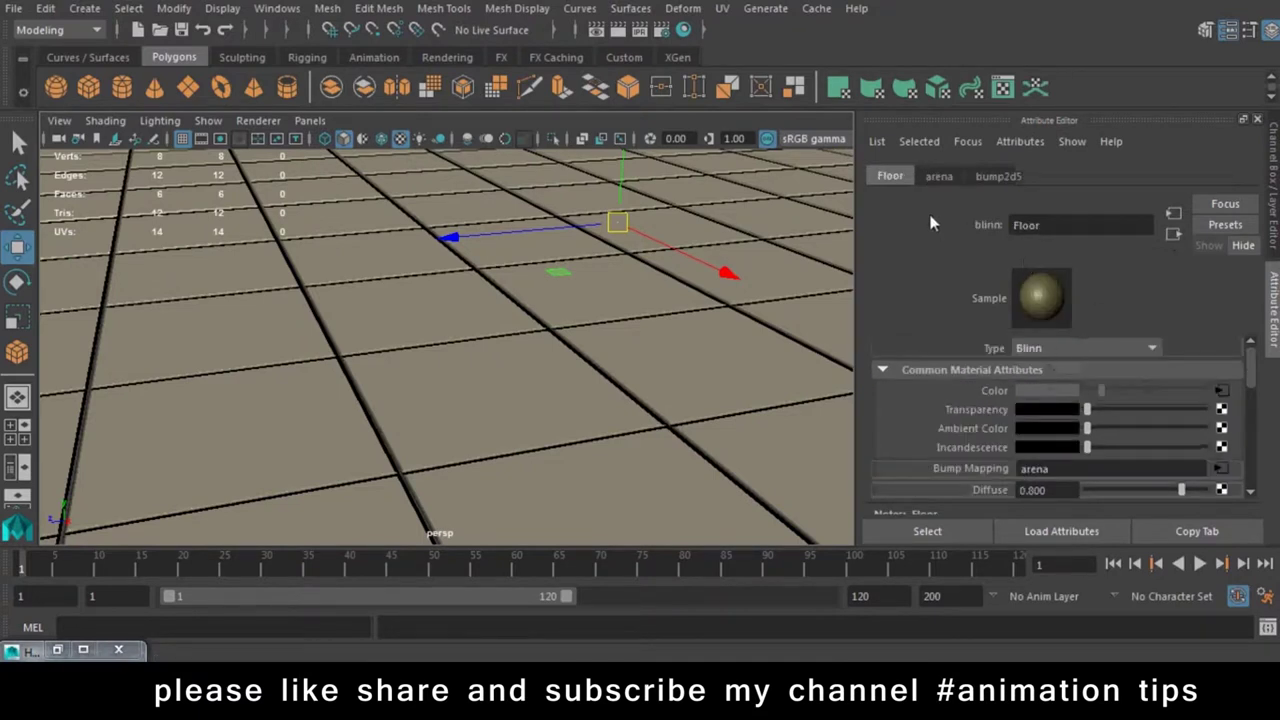
left_click(998, 176)
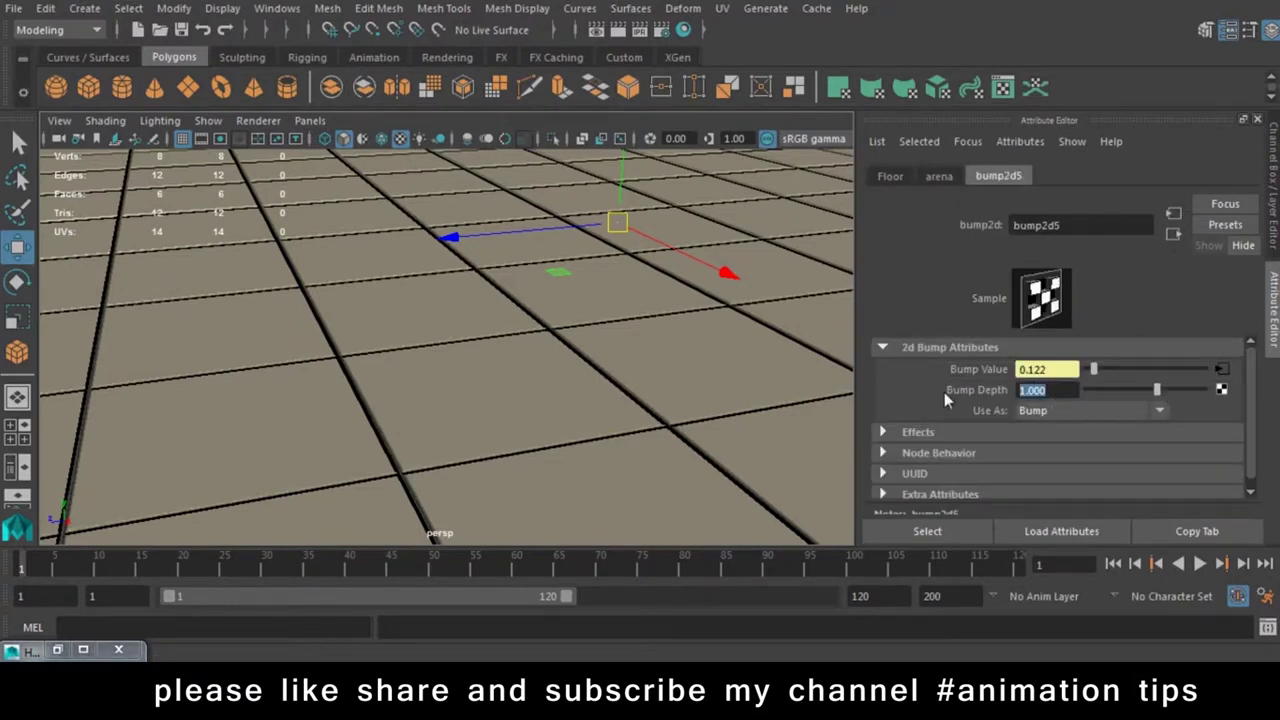
type("0.1")
key("Return")
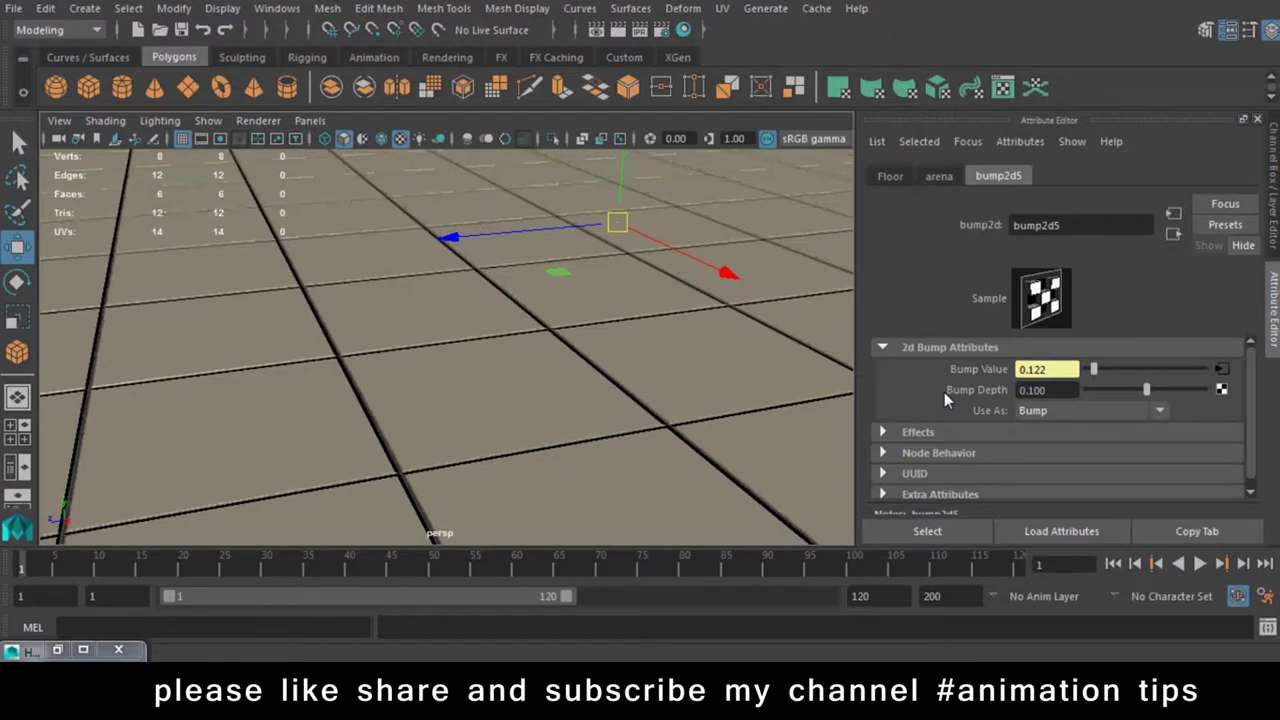
left_click(606, 30)
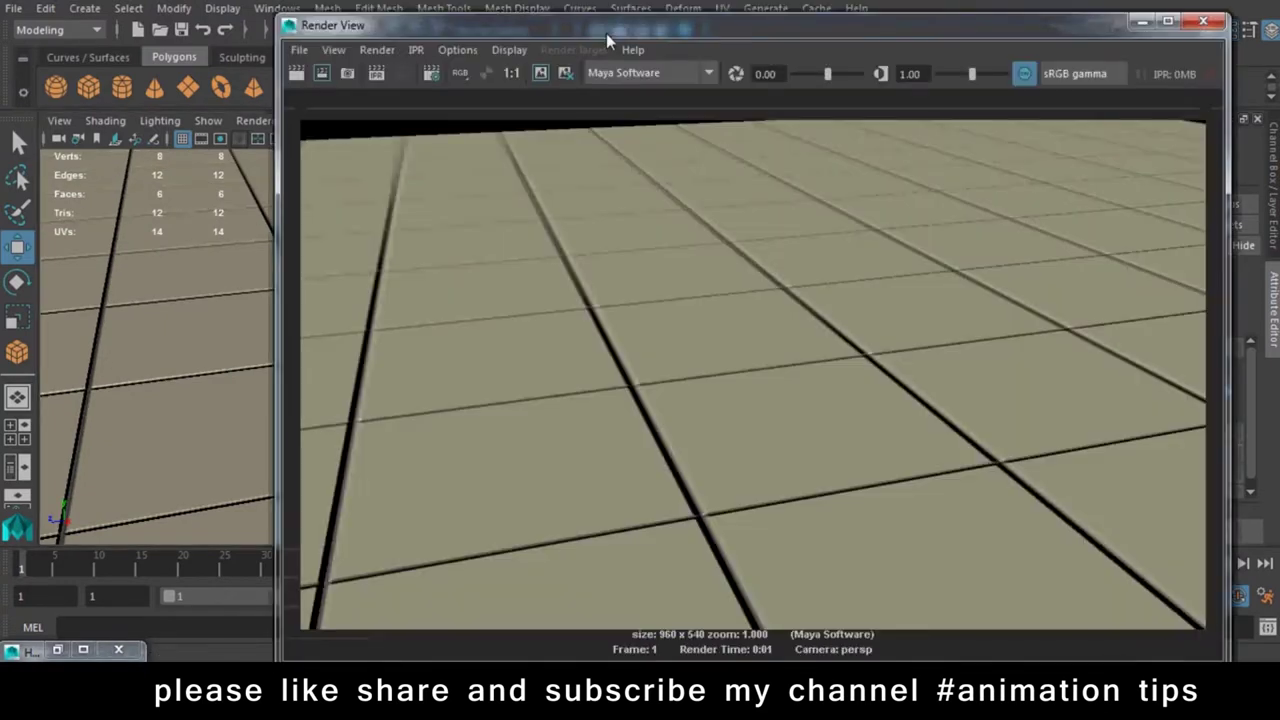
left_click(1203, 21)
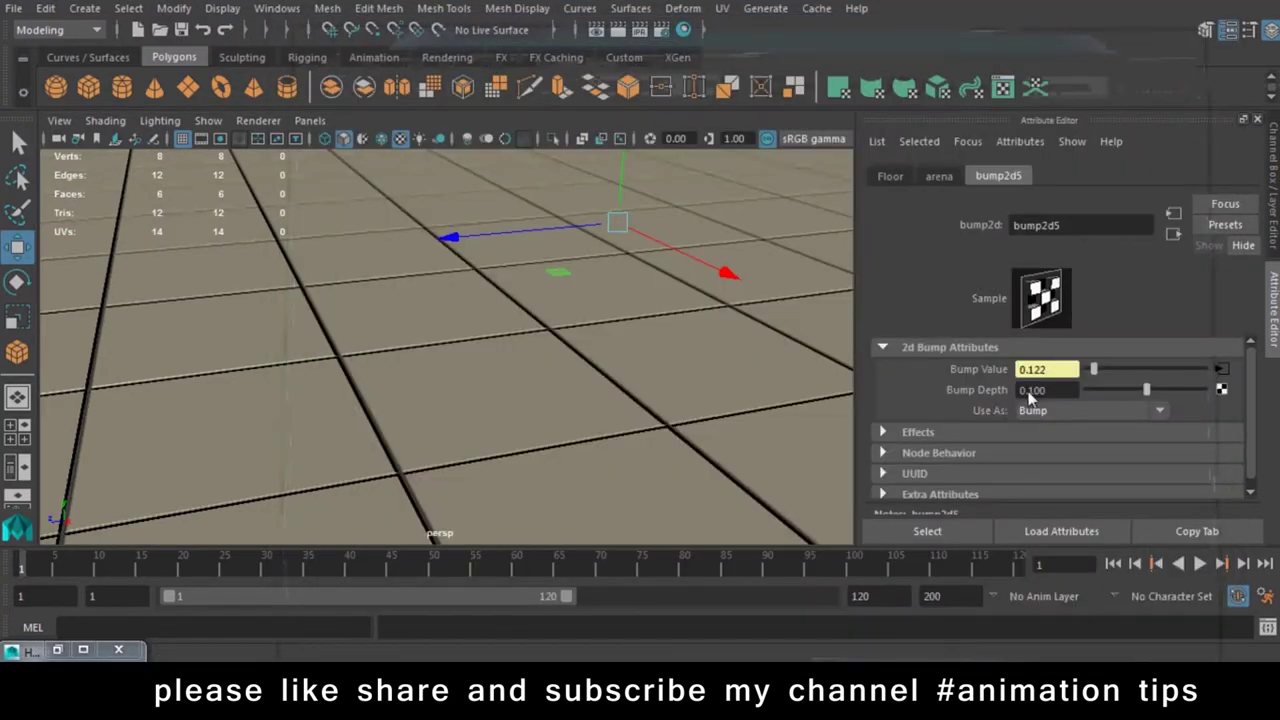
type("0.010")
Try bump depths of 0.01 and then 0.05, test-rendering each one
key("Return")
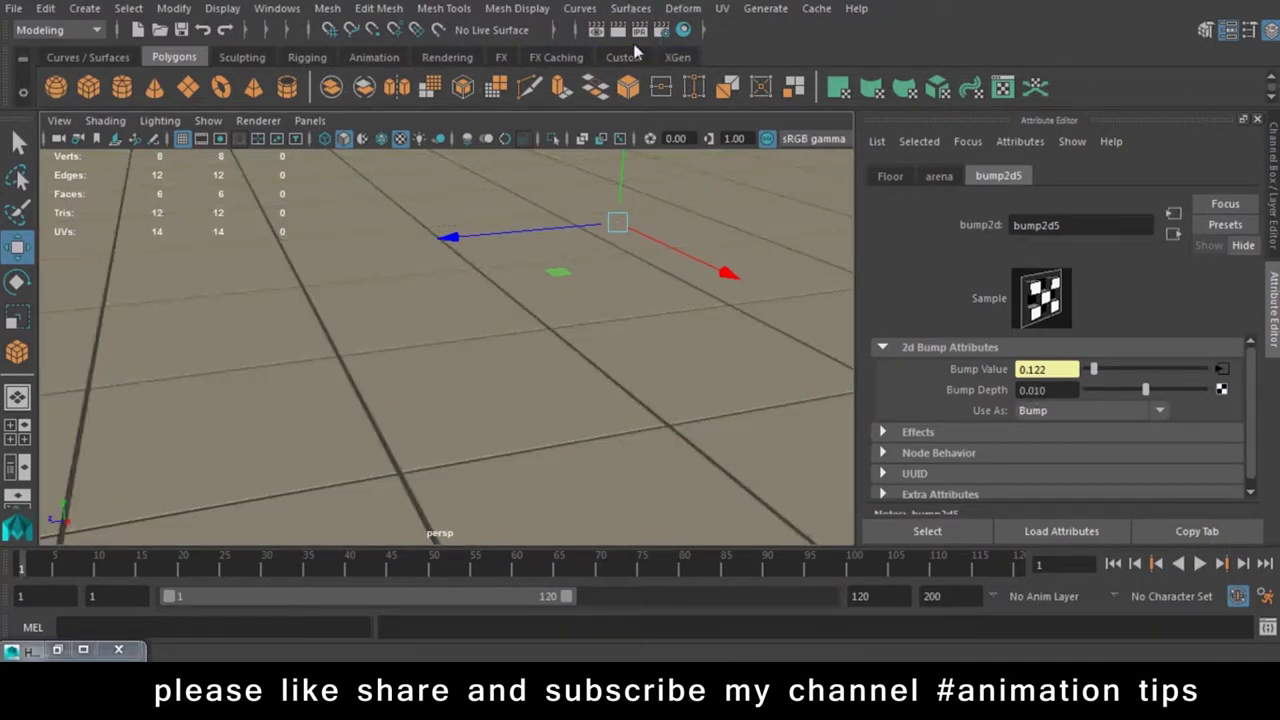
left_click(618, 30)
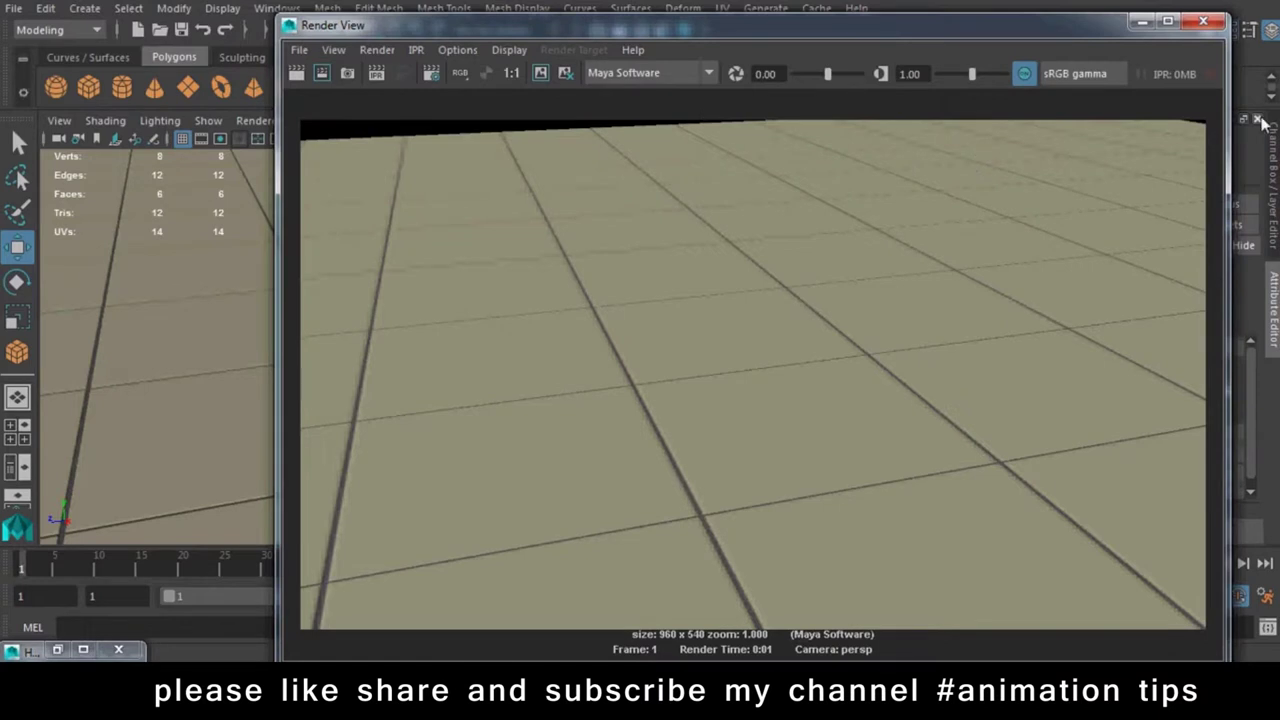
left_click(1204, 22)
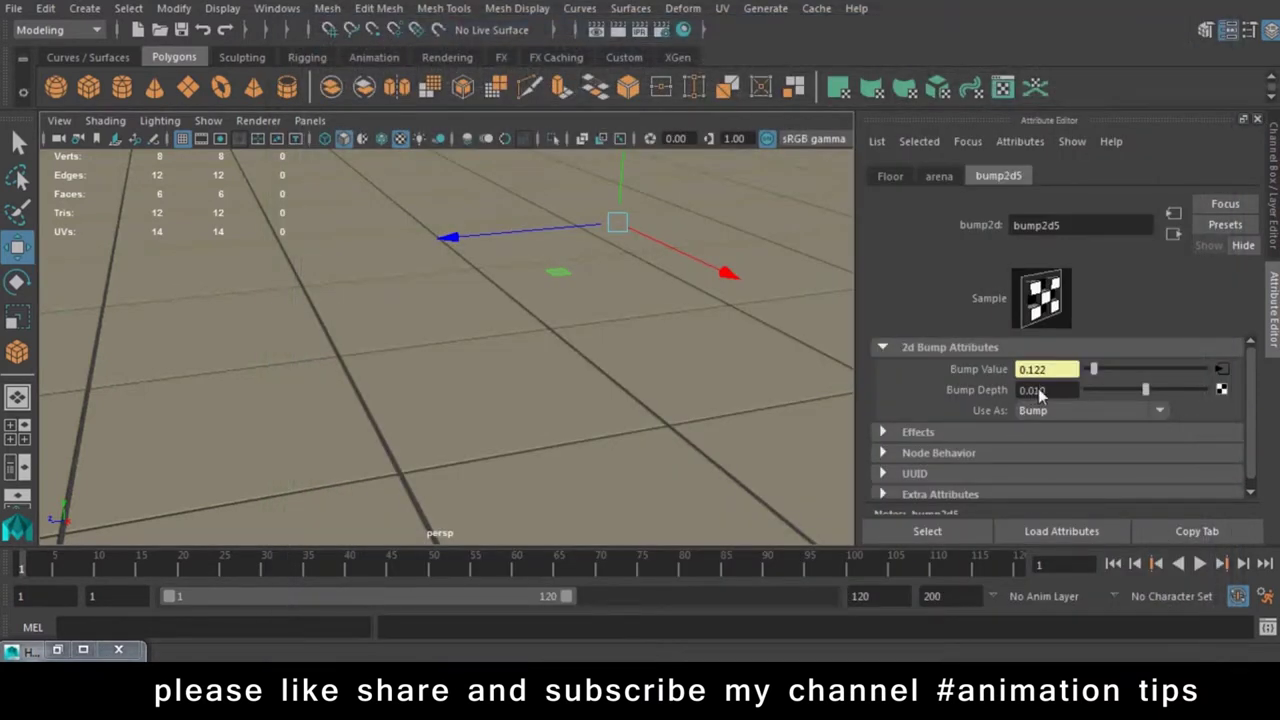
left_click_drag(1050, 396, 1036, 398)
type("0.050")
key("Return")
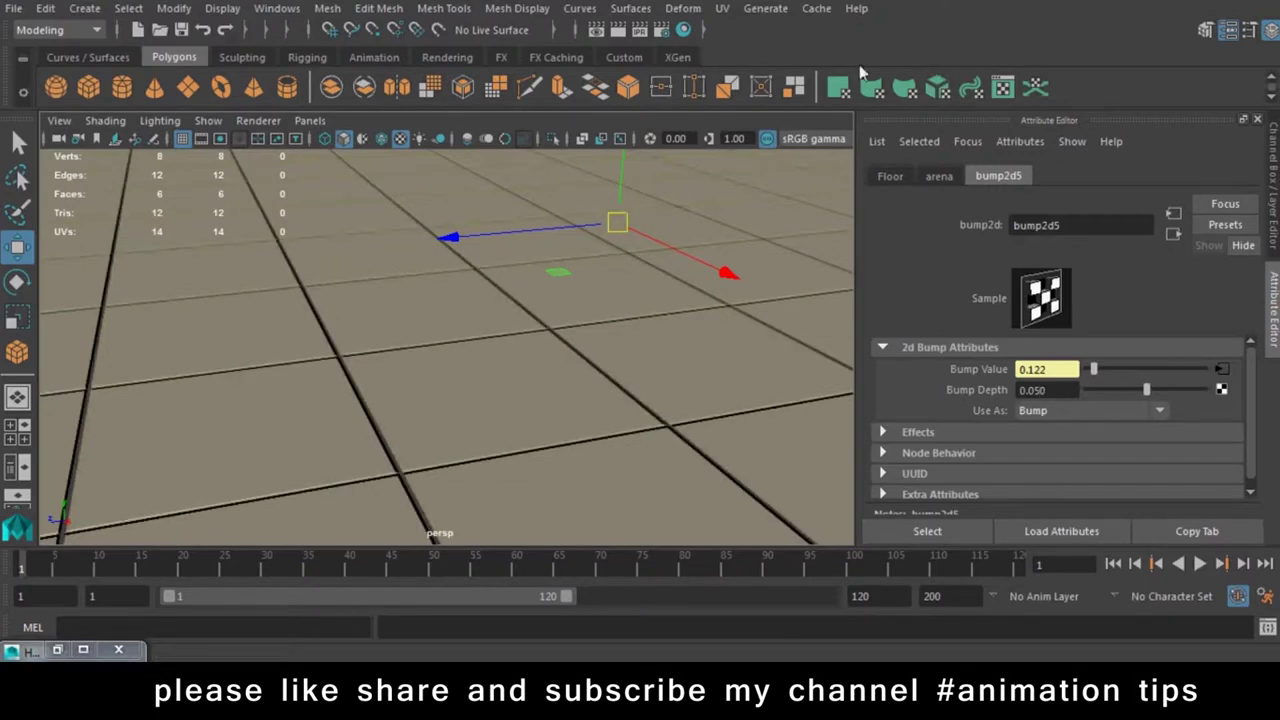
left_click(623, 32)
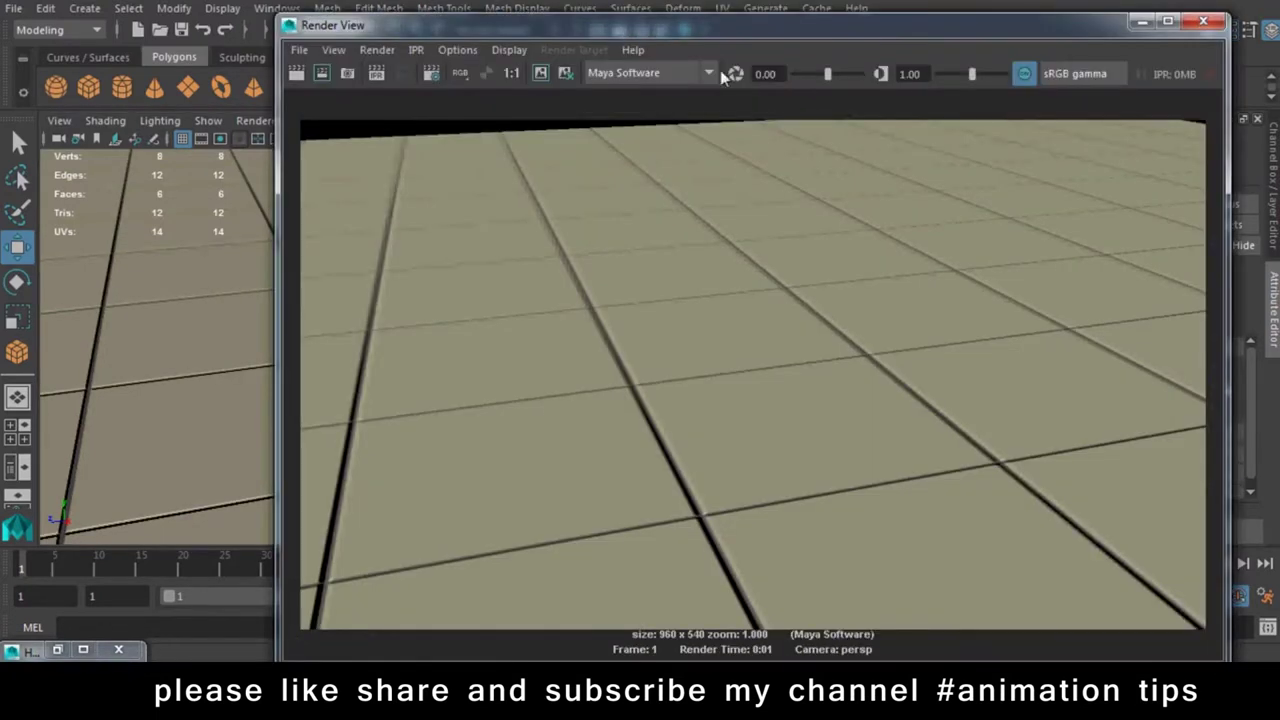
left_click(1203, 21)
Render a closer view of the floor, close the render, and clear the selection
mouse_move(457, 351)
right_mouse_down("alt")
mouse_move(534, 473)
mouse_move(648, 483)
mouse_move(680, 470)
right_mouse_up("alt")
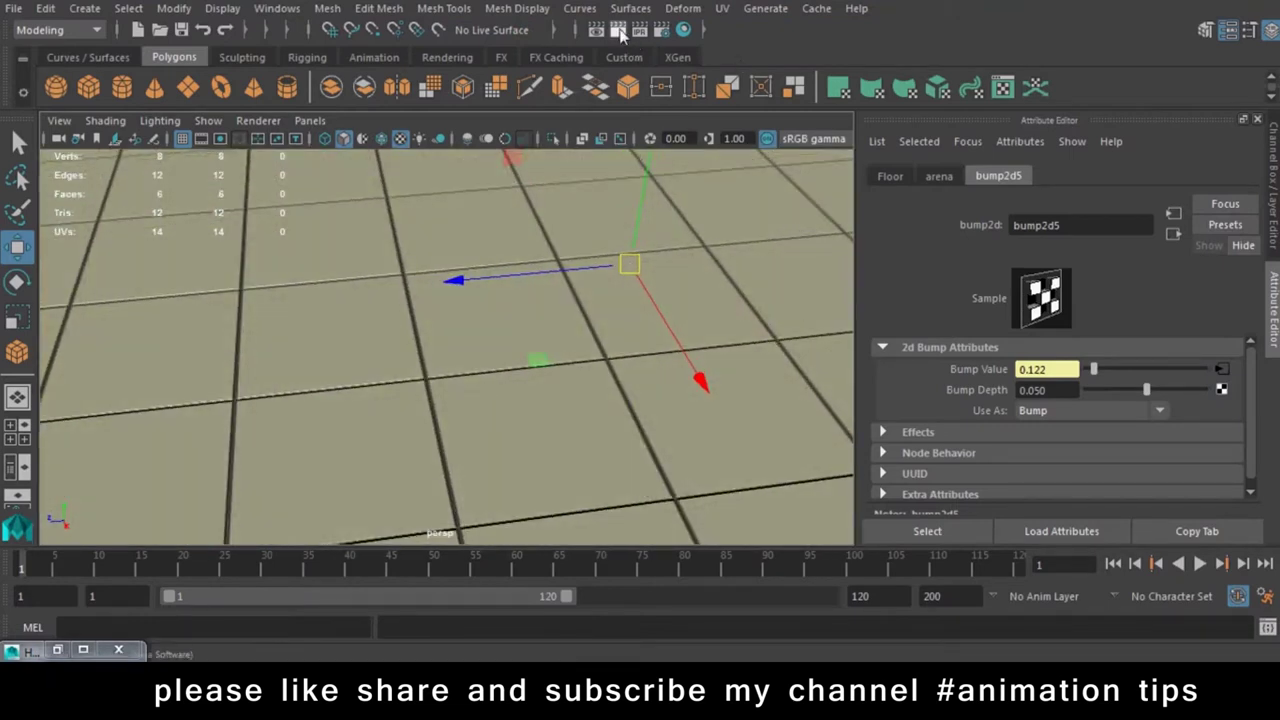
left_click(620, 32)
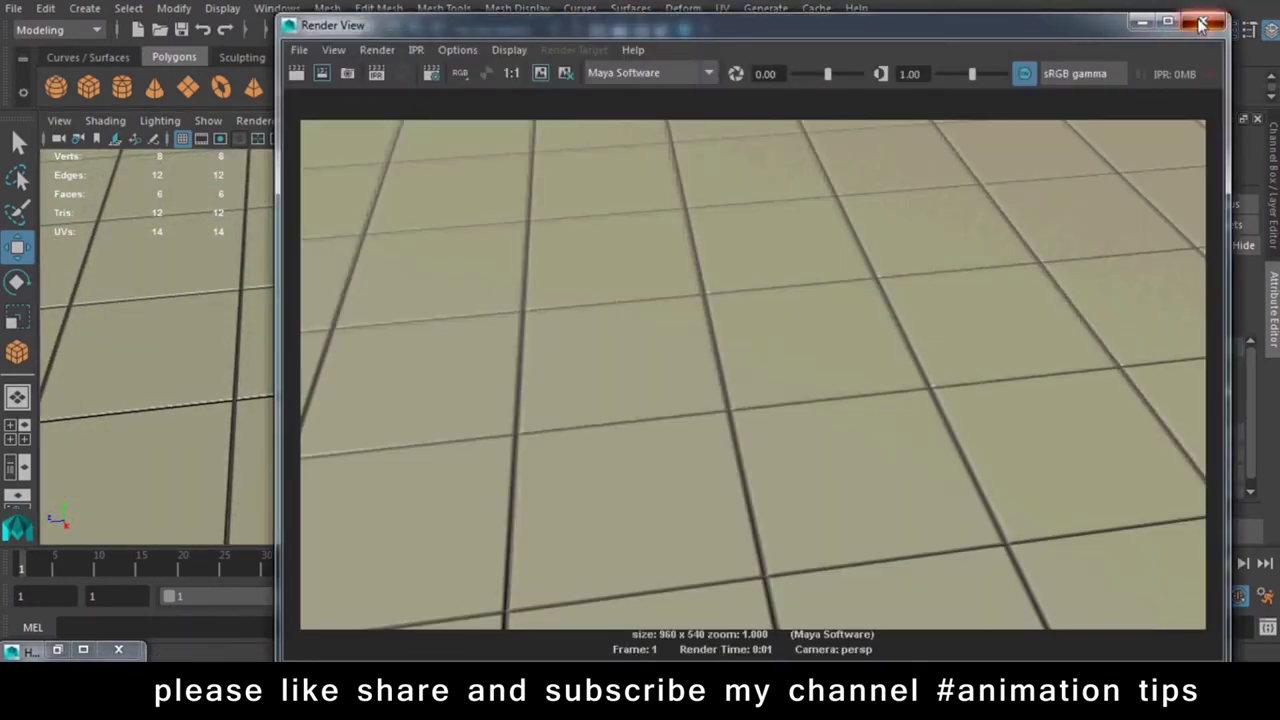
left_click(1203, 21)
left_click(531, 326)
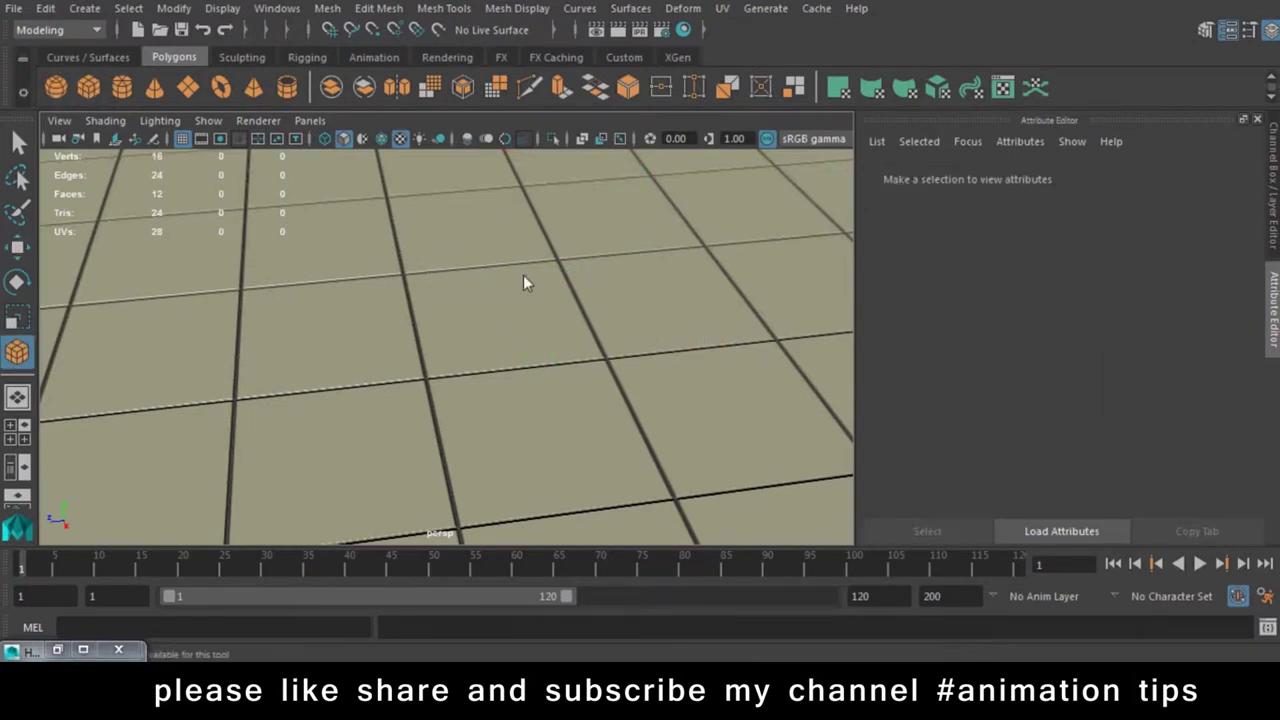
Draw a polygon cube on the tiled floor, lower it slightly, and render the view
left_click(586, 323)
mouse_move(583, 360)
left_mouse_down("alt")
mouse_move(594, 326)
mouse_move(399, 406)
mouse_move(385, 379)
left_mouse_up("alt")
left_click(385, 379)
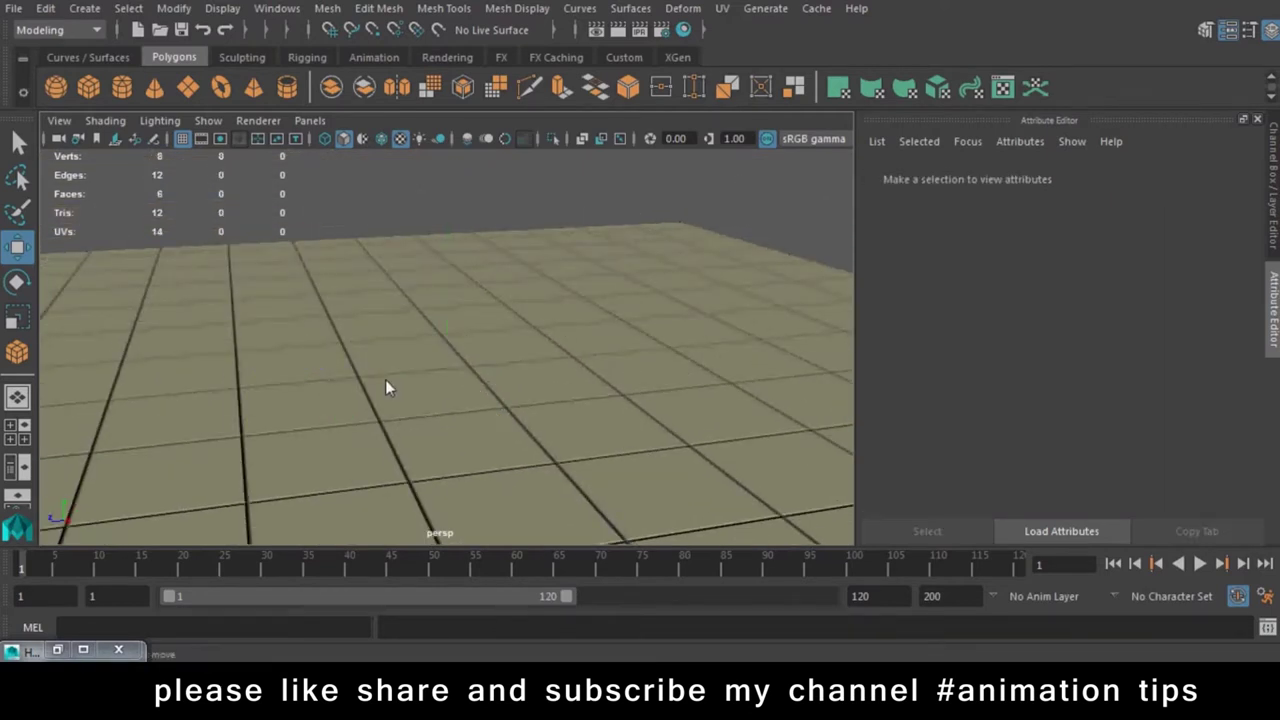
left_click(88, 87)
mouse_move(445, 385)
left_mouse_down()
mouse_move(415, 260)
mouse_move(448, 366)
mouse_move(531, 384)
mouse_move(459, 467)
mouse_move(464, 314)
mouse_move(559, 502)
mouse_move(499, 420)
mouse_move(360, 392)
mouse_move(283, 414)
mouse_move(463, 395)
left_mouse_up()
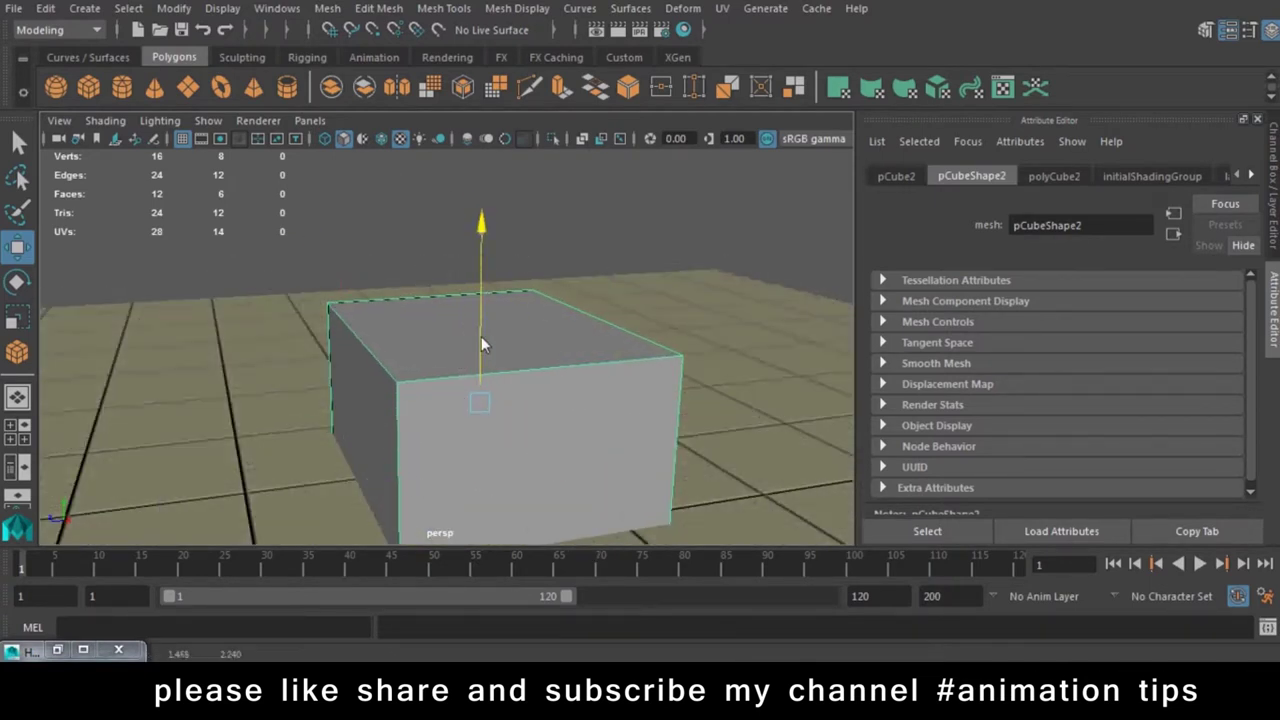
left_click_drag(481, 336, 483, 343)
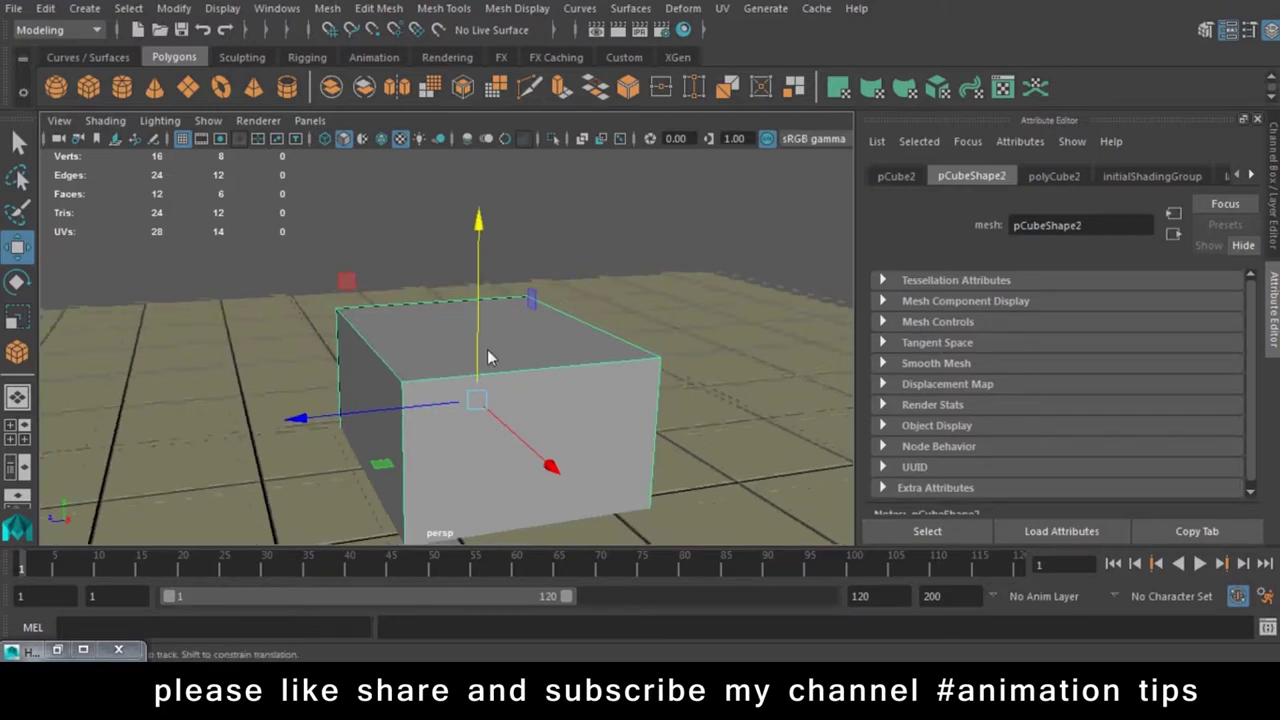
right_click_drag(487, 349, 448, 329, "alt")
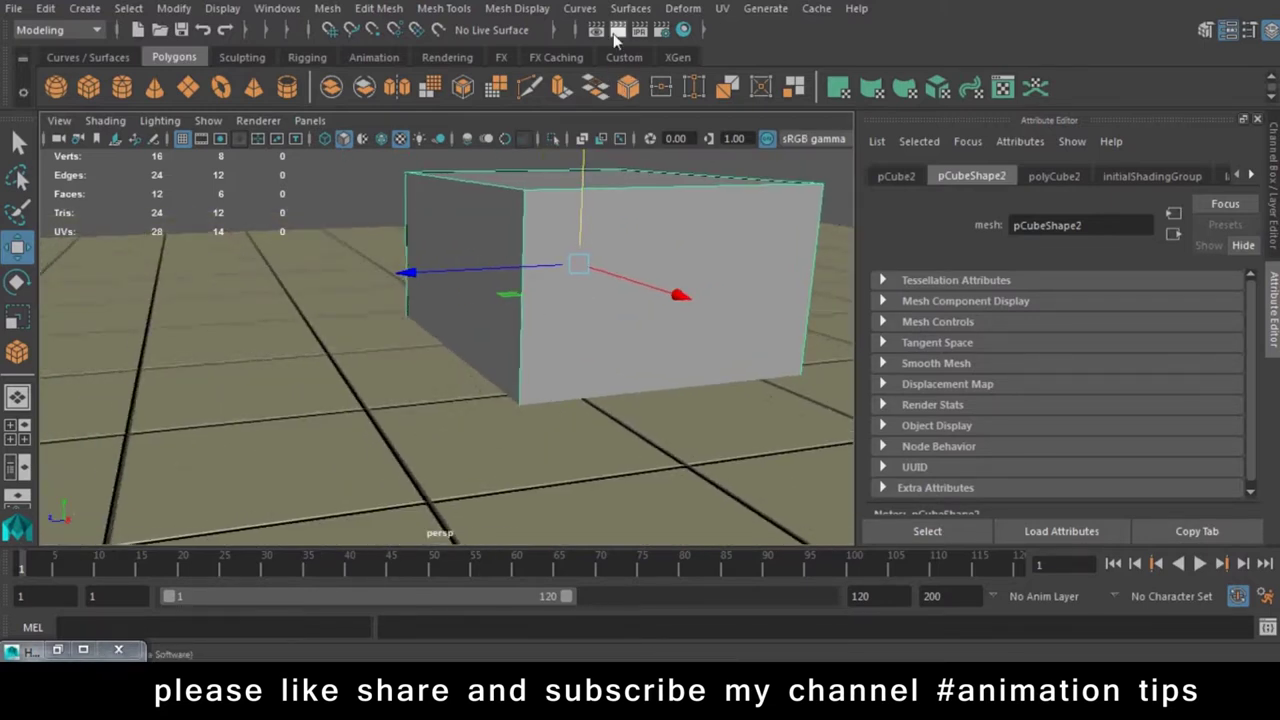
left_click(613, 29)
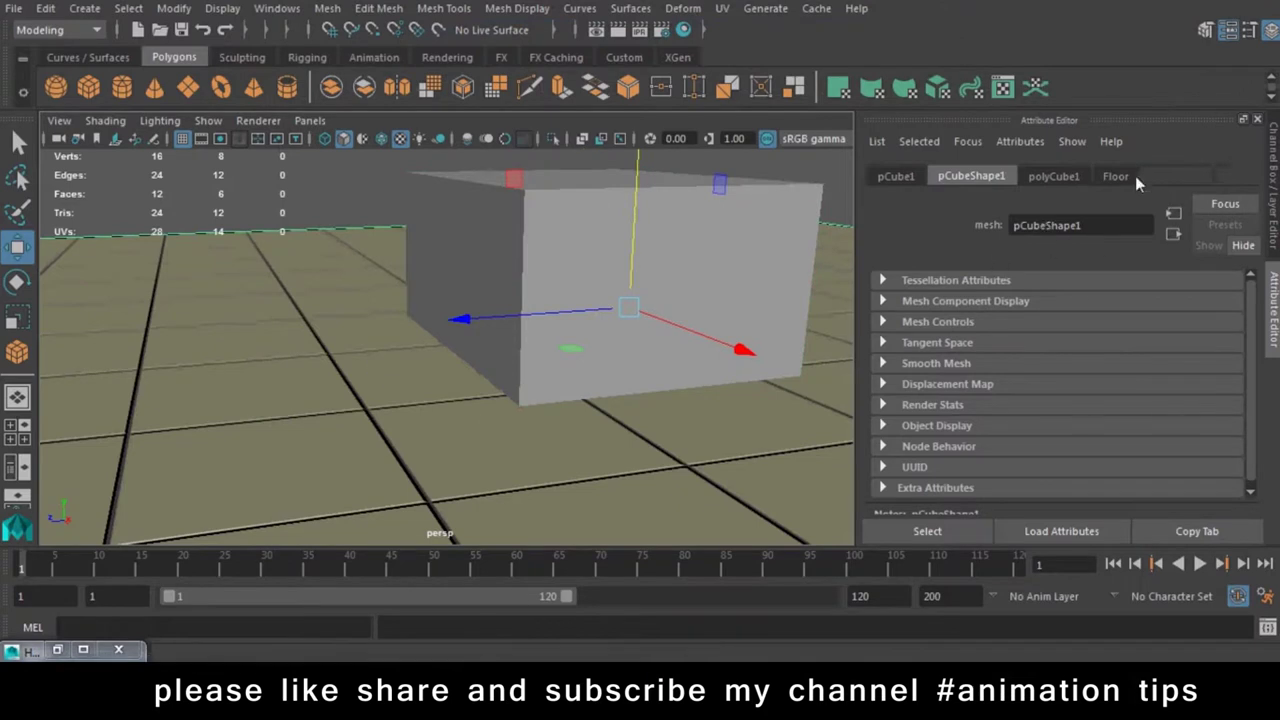
Show the Floor material's attributes and expand its Raytrace Options section
left_click(1110, 175)
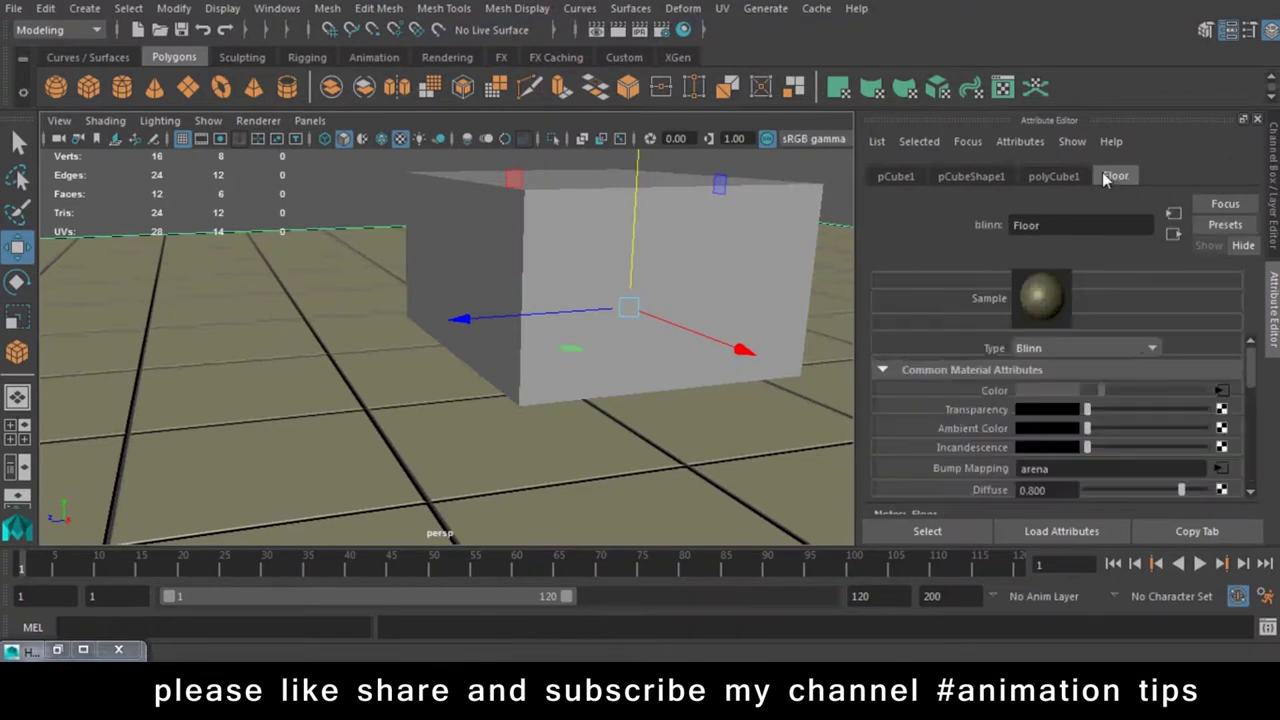
scroll(1097, 414, "down", 2)
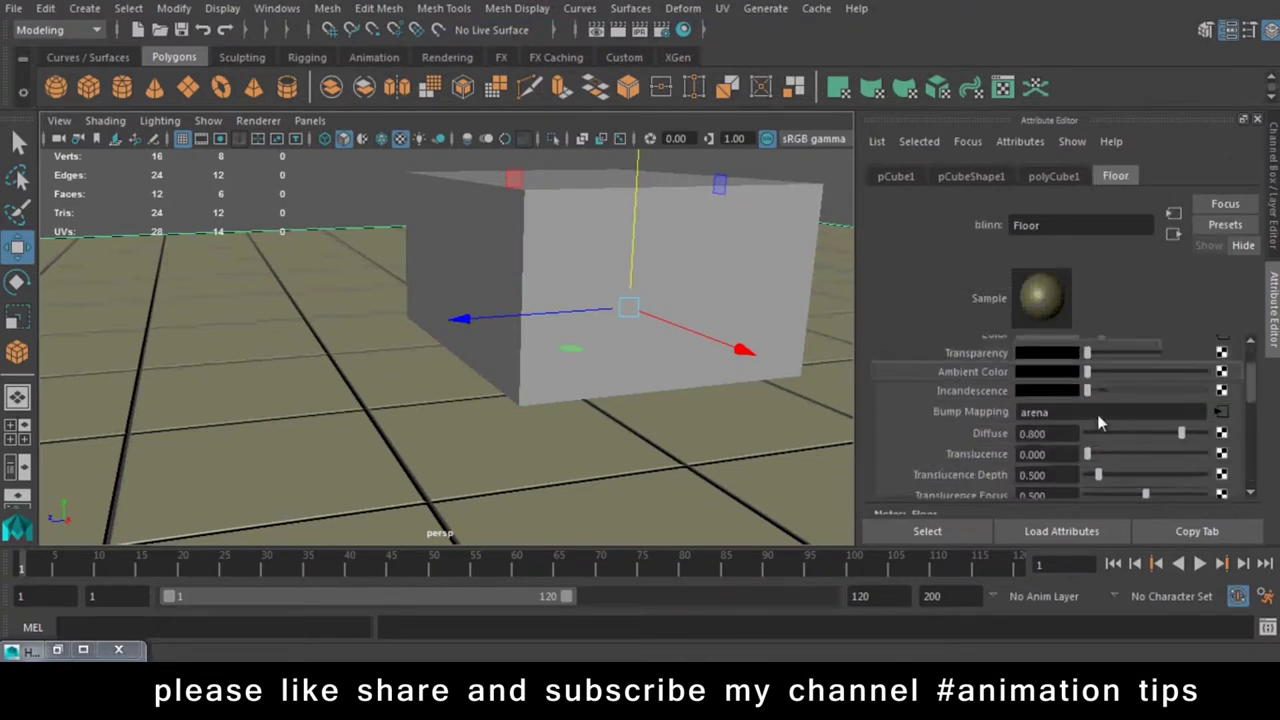
scroll(1097, 414, "down", 3)
scroll(963, 413, "down", 5)
scroll(921, 398, "up", 1)
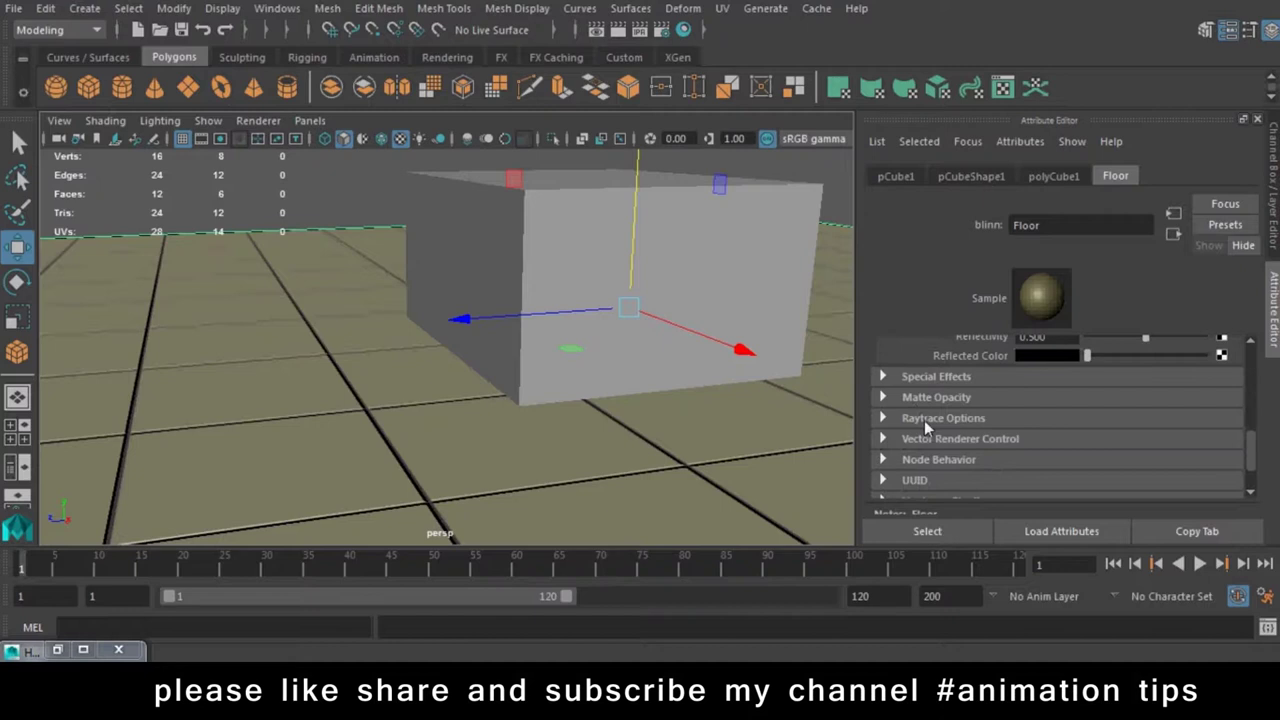
left_click(924, 420)
scroll(924, 426, "down", 1)
scroll(935, 395, "up", 1)
scroll(935, 395, "up", 2)
scroll(935, 395, "down", 1)
scroll(935, 395, "up", 1)
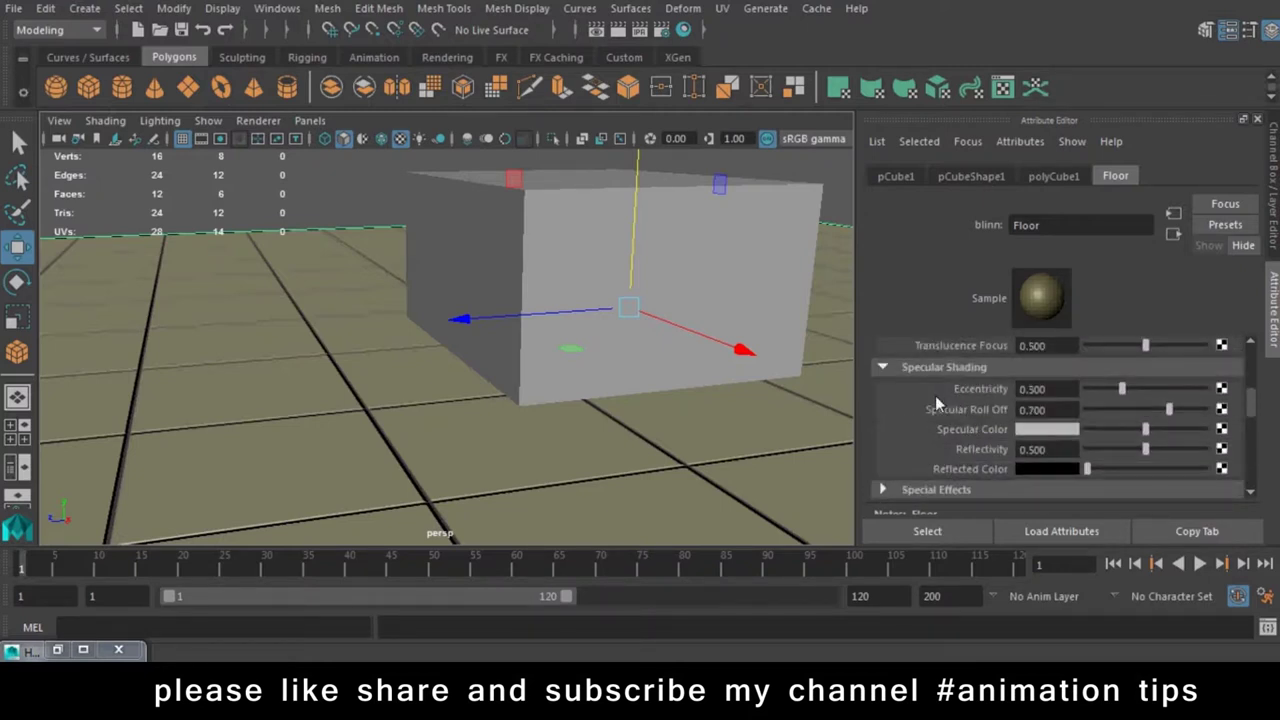
Set the Floor material's Reflectivity to 0.6
double_click(1027, 450)
type("0")
key("Return")
type("0.6")
key("Return")
Turn on Raytracing in the Maya Software Raytracing Quality settings
left_click(662, 37)
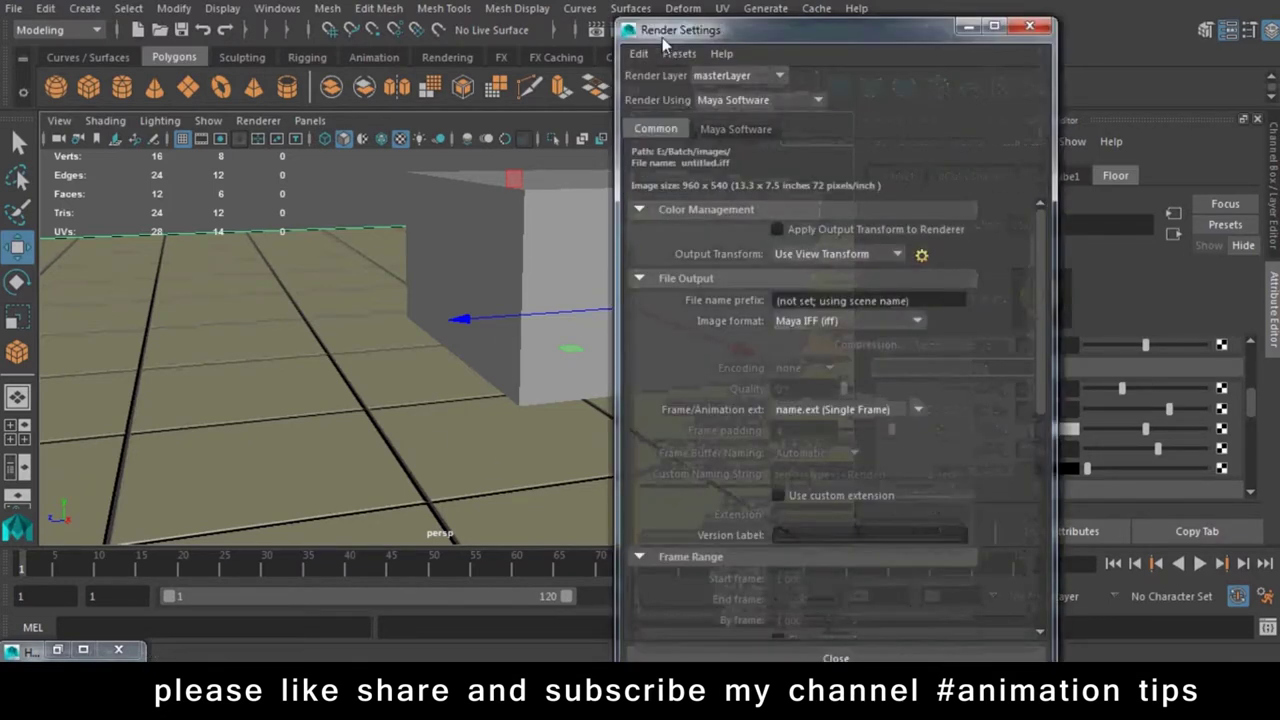
left_click(737, 129)
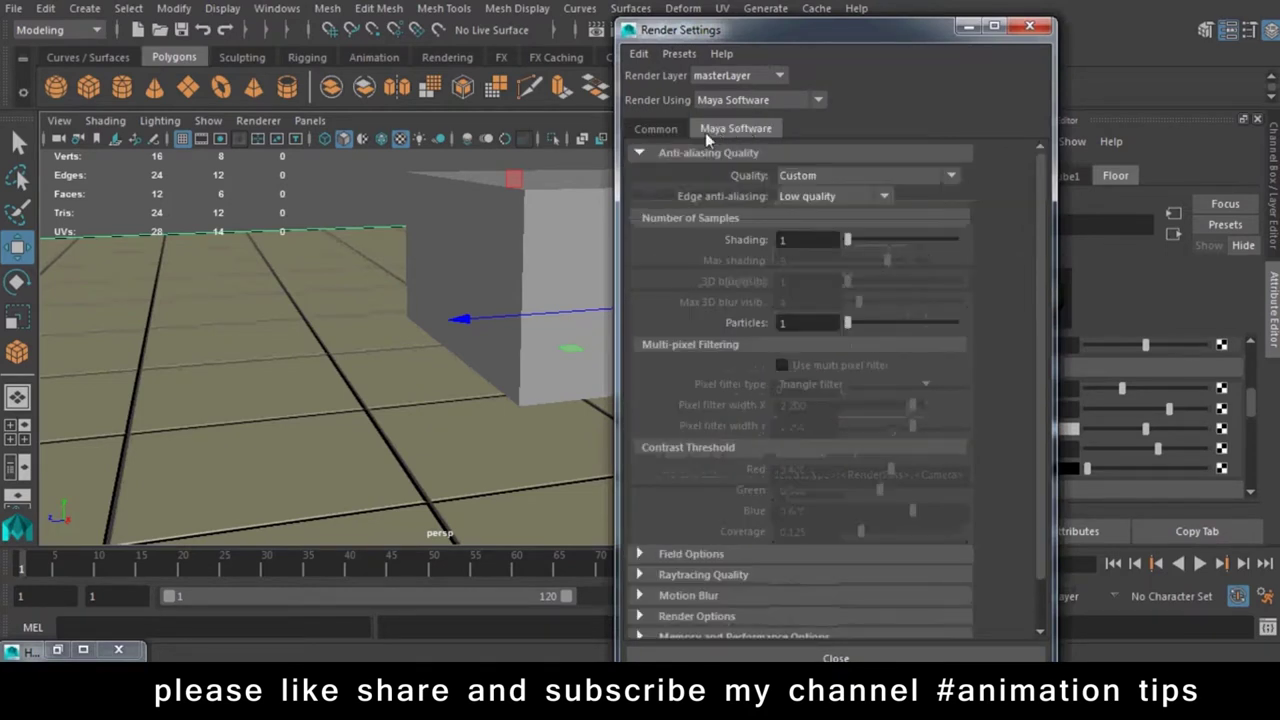
scroll(715, 450, "down", 2)
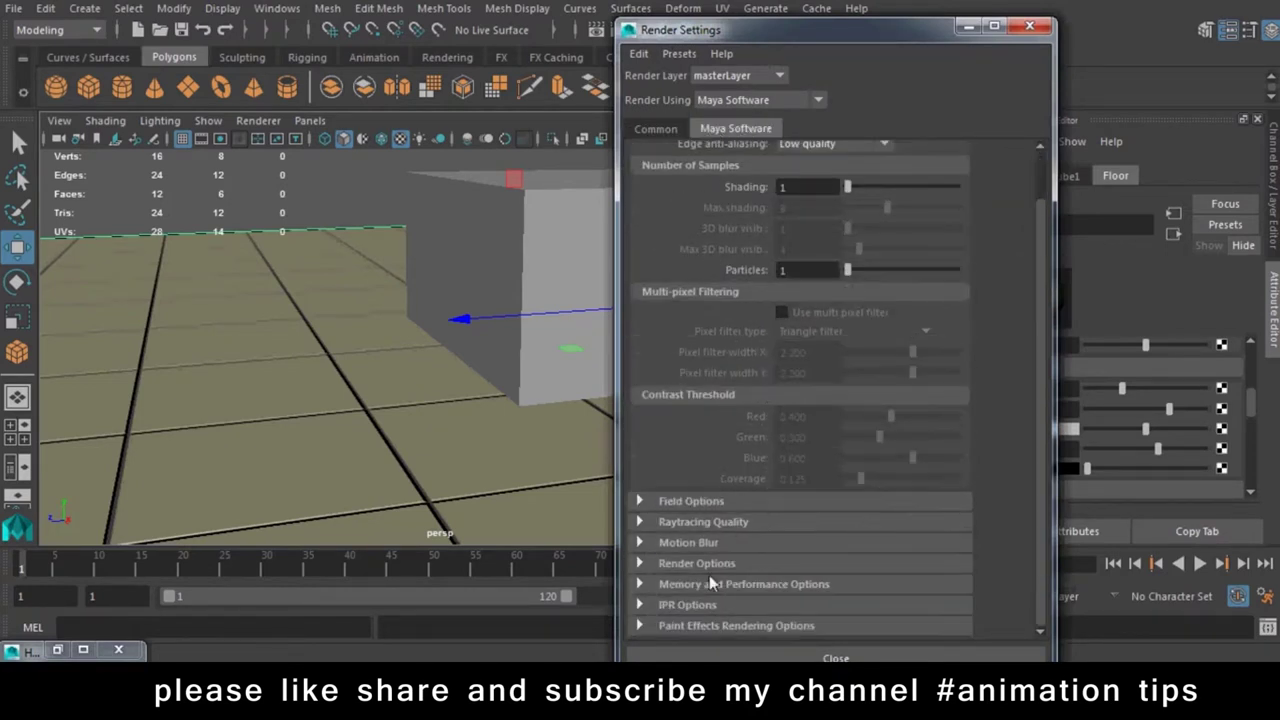
left_click(718, 525)
left_click(785, 545)
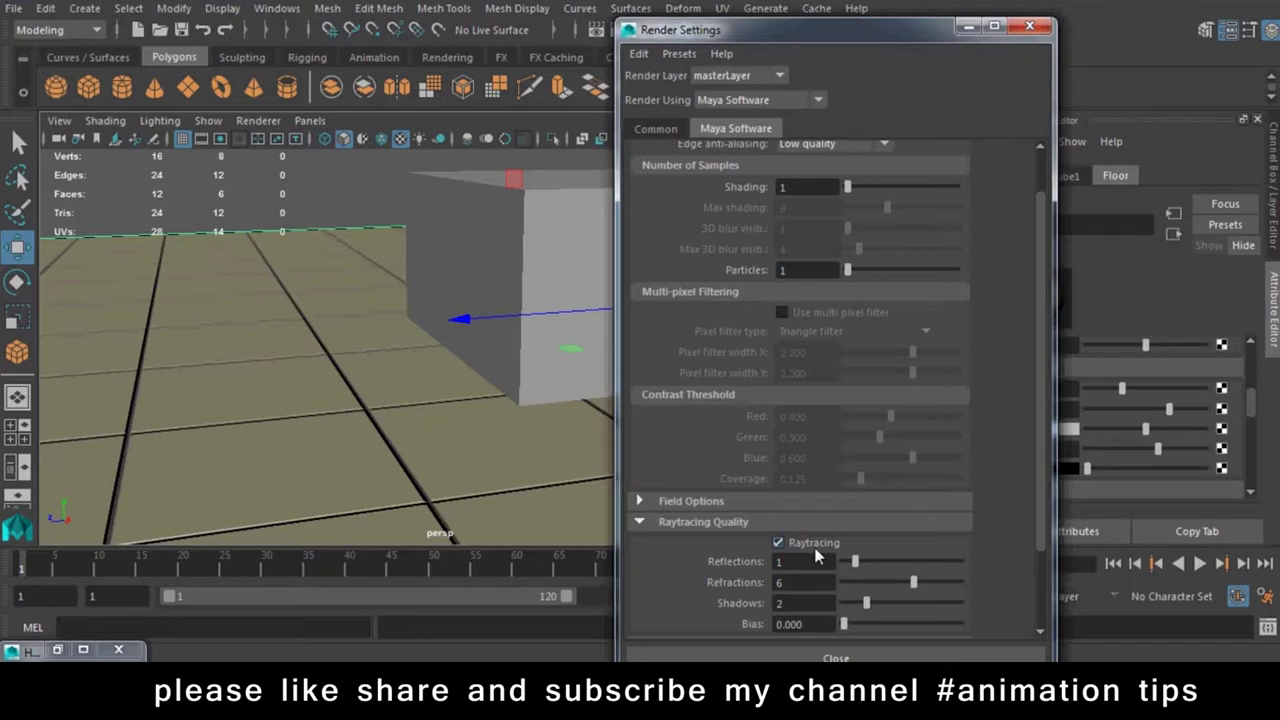
left_click(1120, 652)
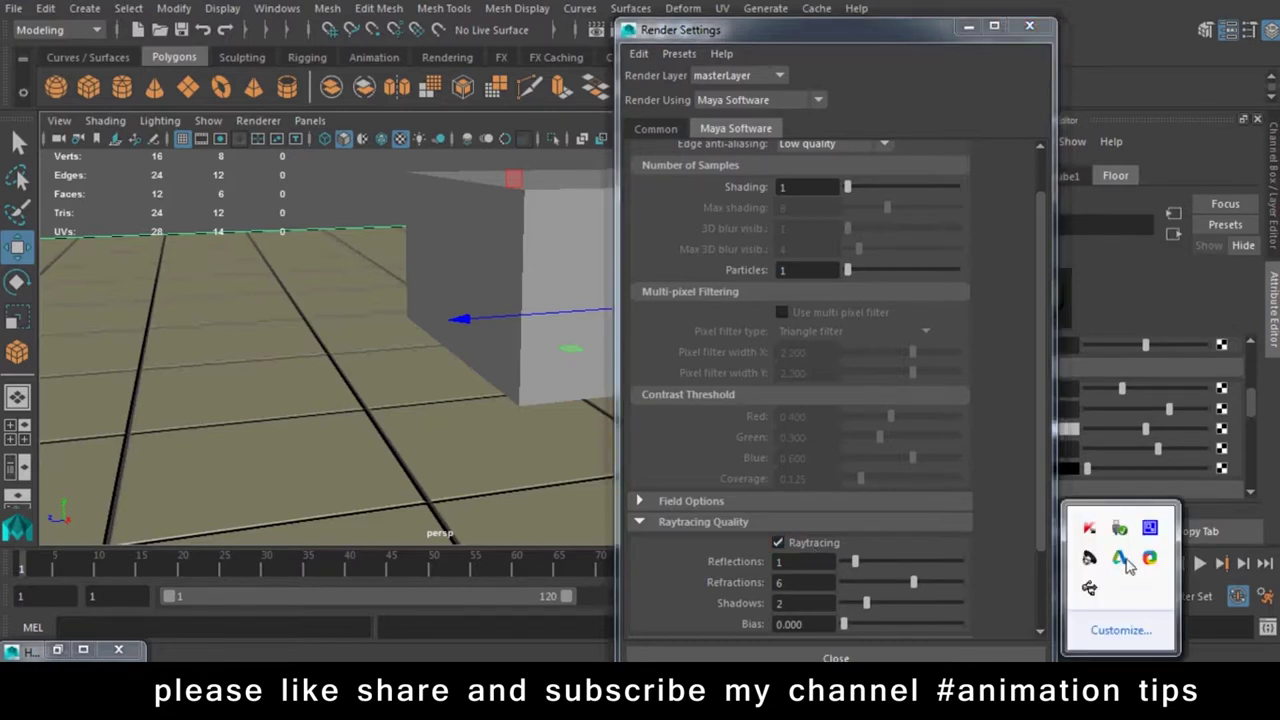
left_click(1150, 527)
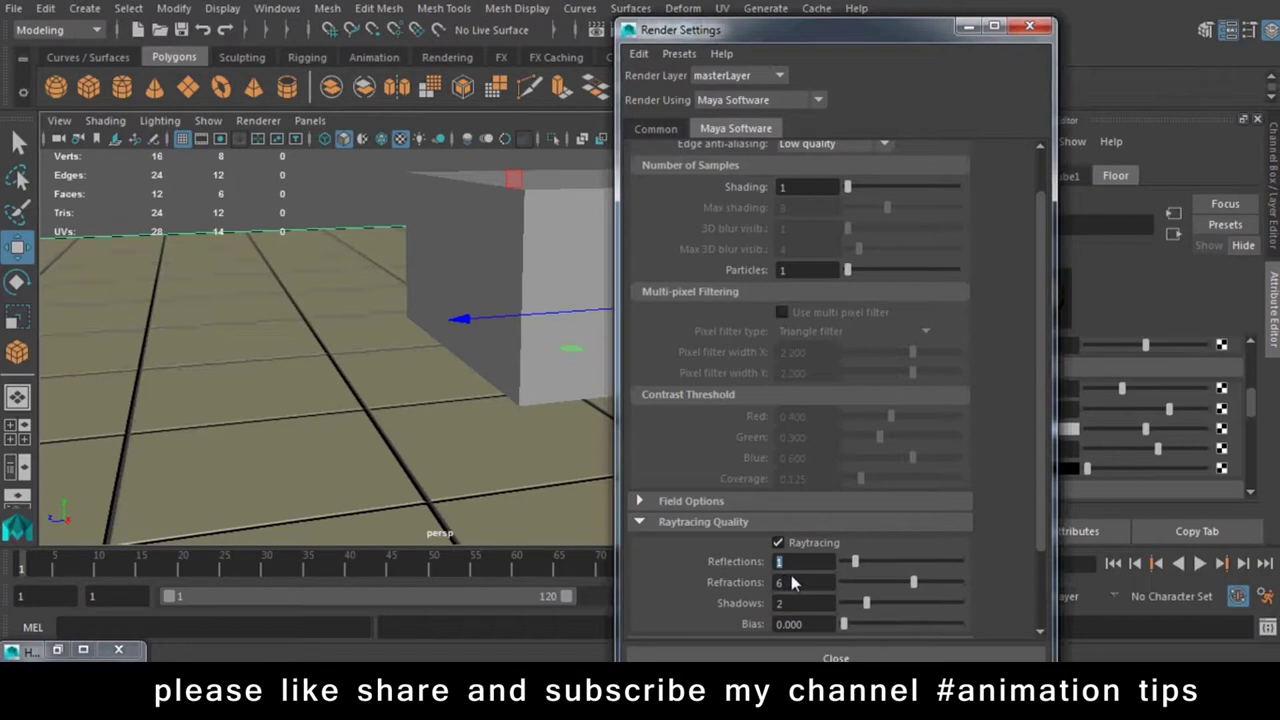
Set Reflections and Refractions to 10 and render the raytraced scene
left_click_drag(860, 563, 1050, 590)
left_click(962, 583)
left_click_drag(910, 30, 1159, 30)
left_click(612, 29)
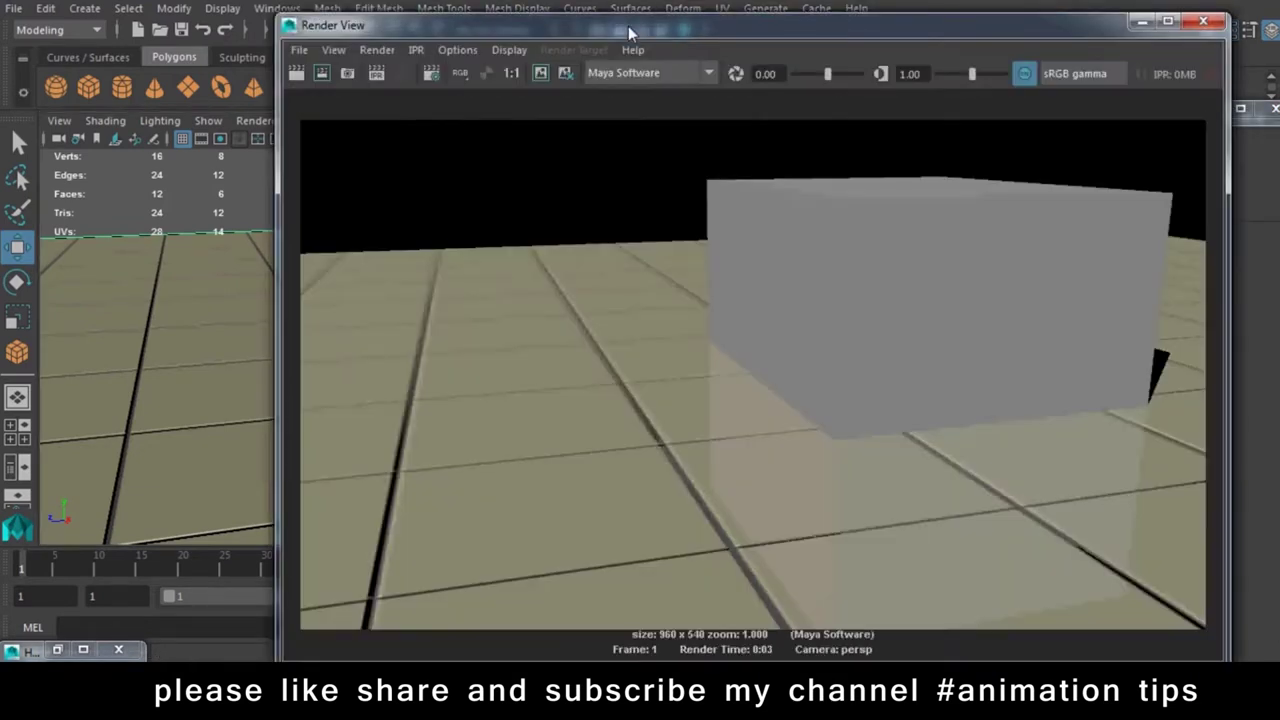
Zoom around the raytraced render to inspect the box's reflection in the floor
scroll(877, 462, "down", 2)
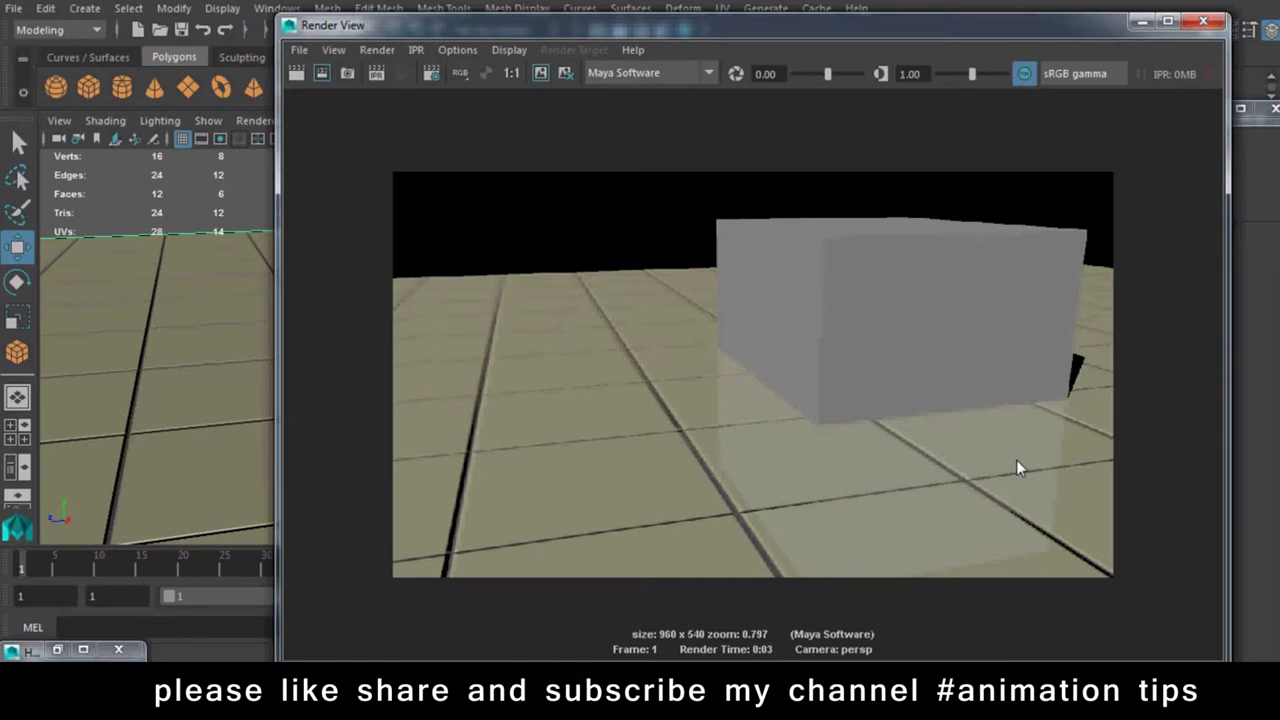
scroll(707, 382, "up", 3)
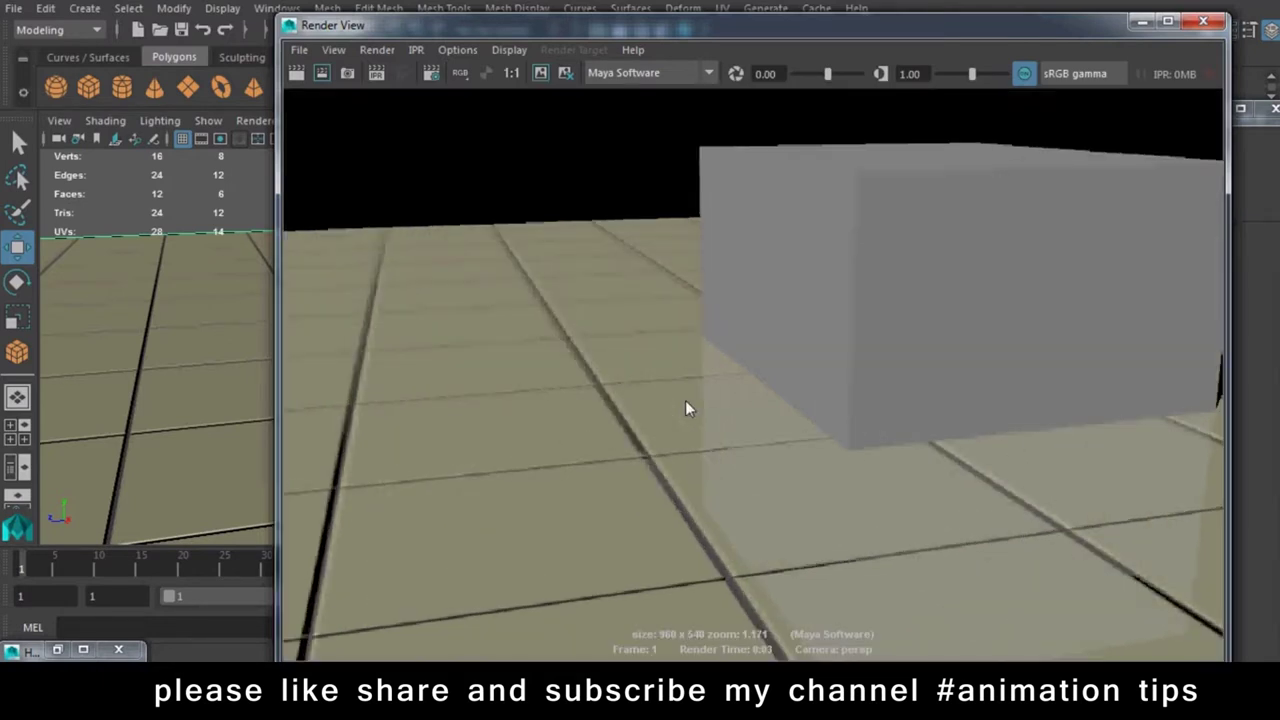
scroll(568, 419, "up", 3)
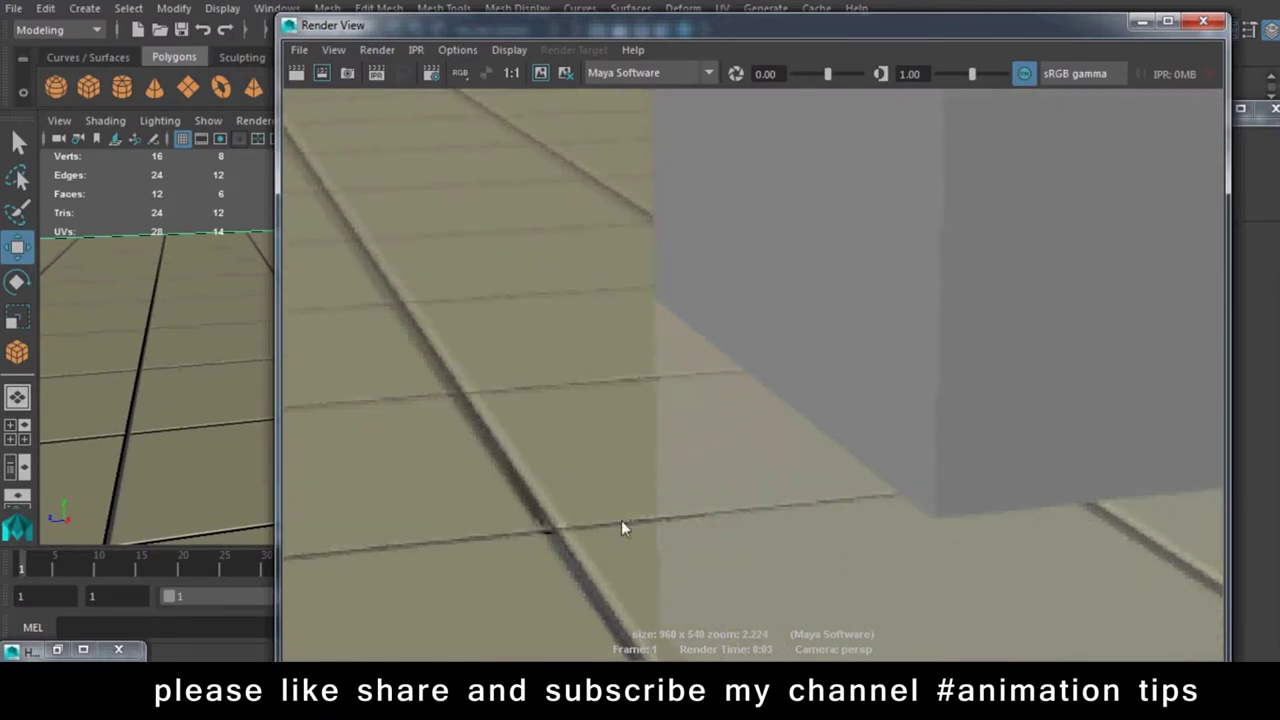
scroll(621, 520, "down", 2)
scroll(621, 520, "down", 2)
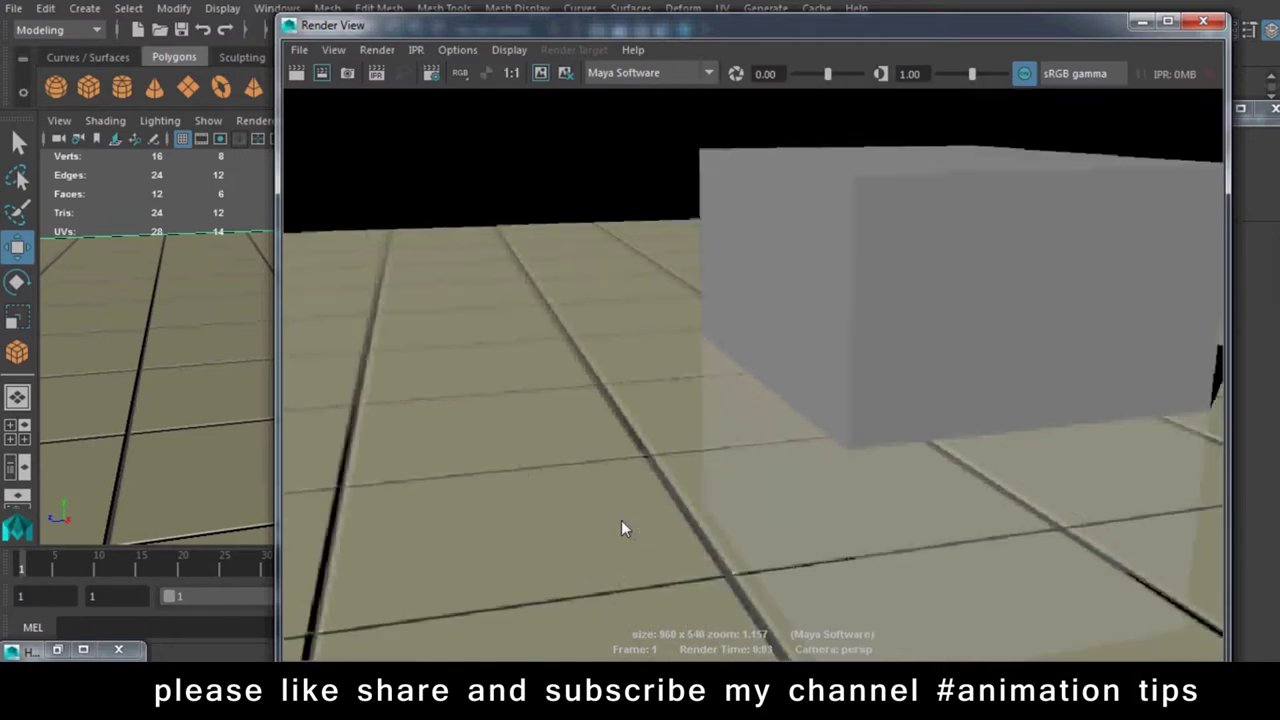
Set Maya Software anti-aliasing to Production quality and redo the render
left_click(1026, 74)
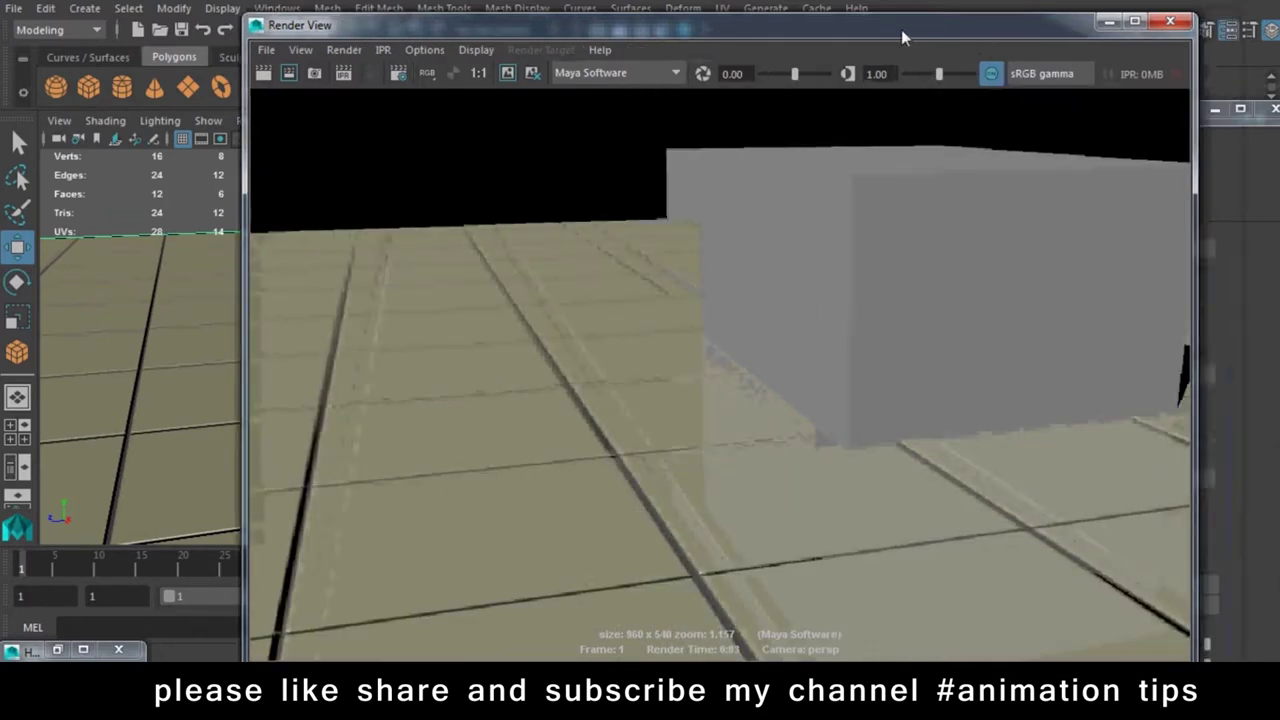
scroll(959, 197, "up", 1)
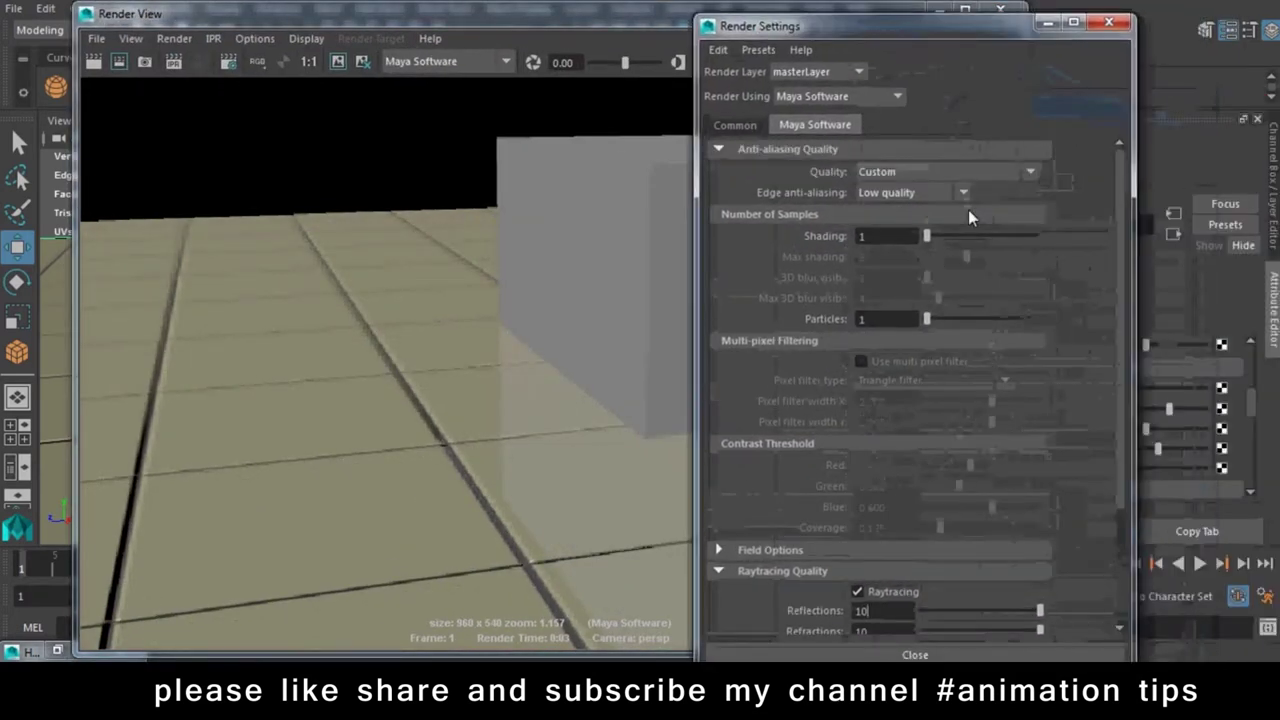
left_click(876, 174)
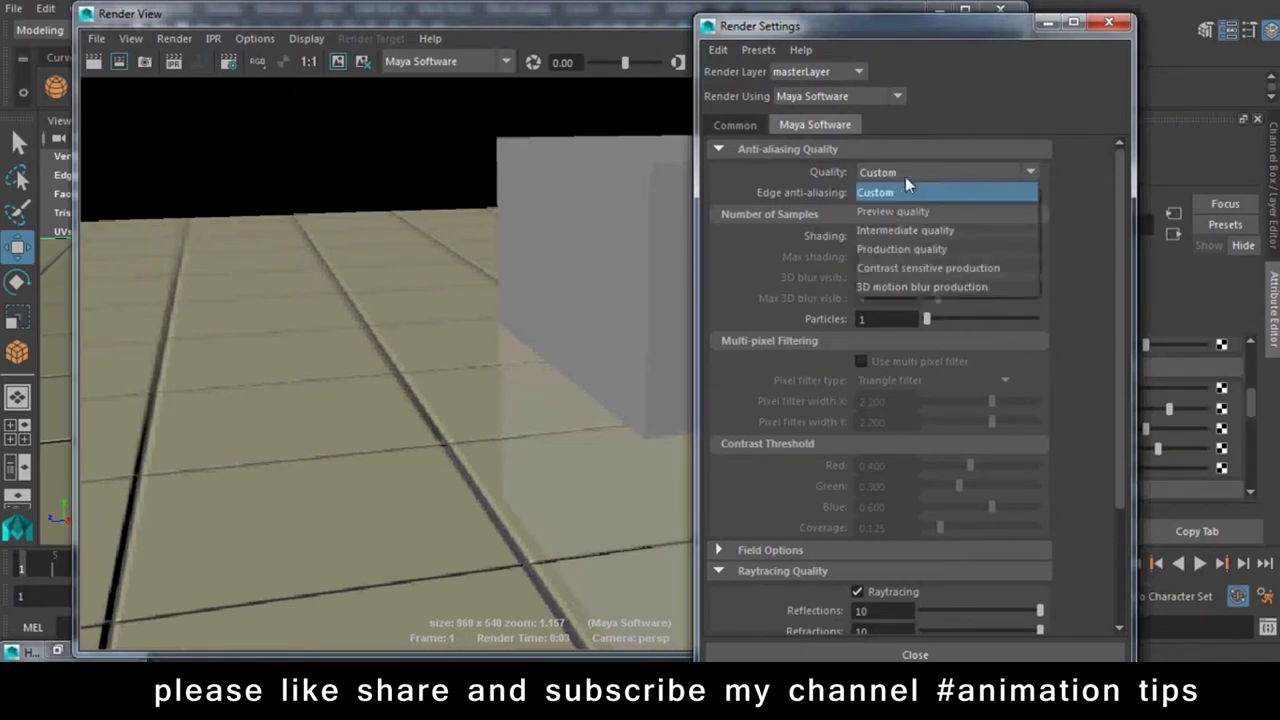
left_click(897, 253)
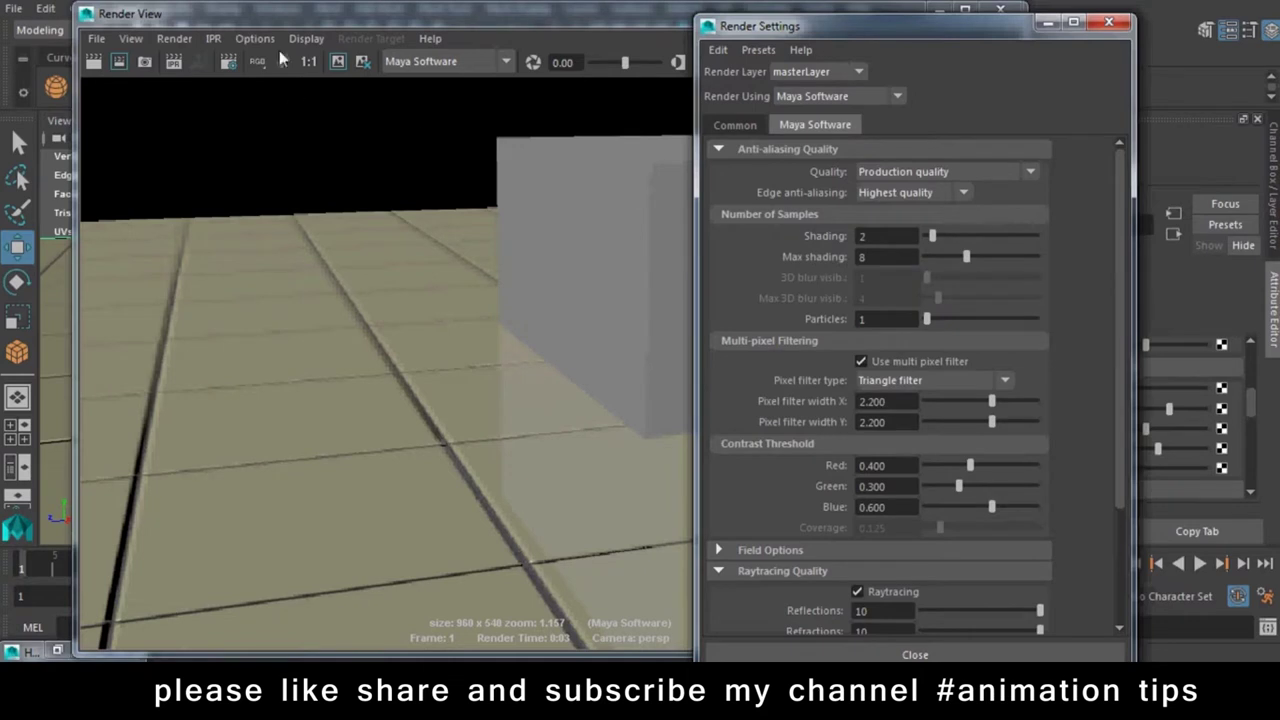
left_click(362, 16)
left_click_drag(362, 16, 550, 20)
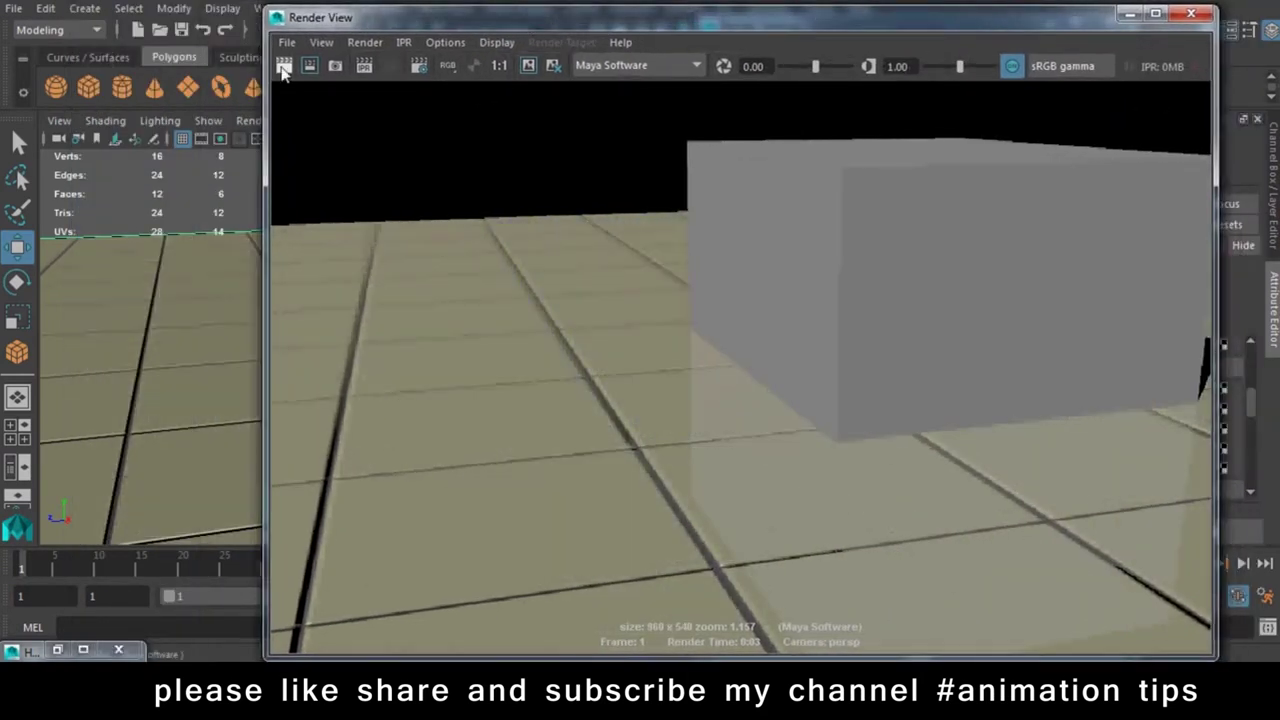
left_click(283, 68)
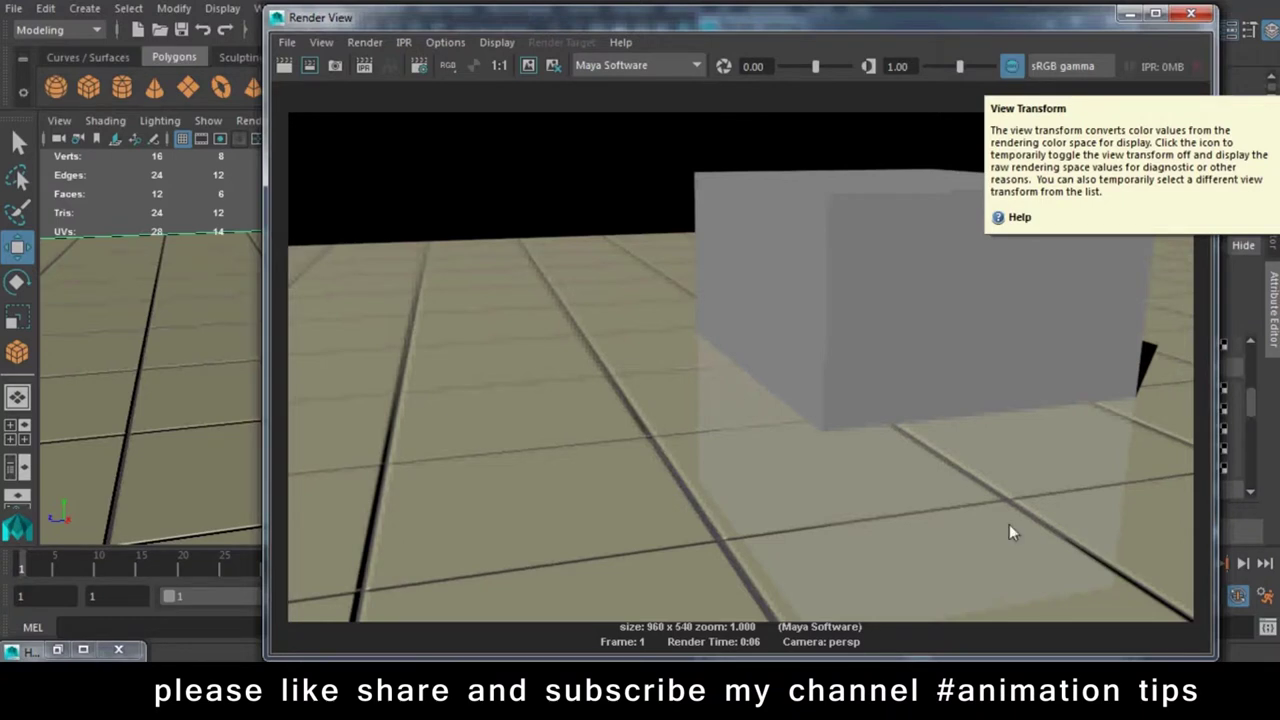
Re-render the scene, zoom over the Production quality result, then close Render View
right_click(1190, 632)
left_click(1160, 521)
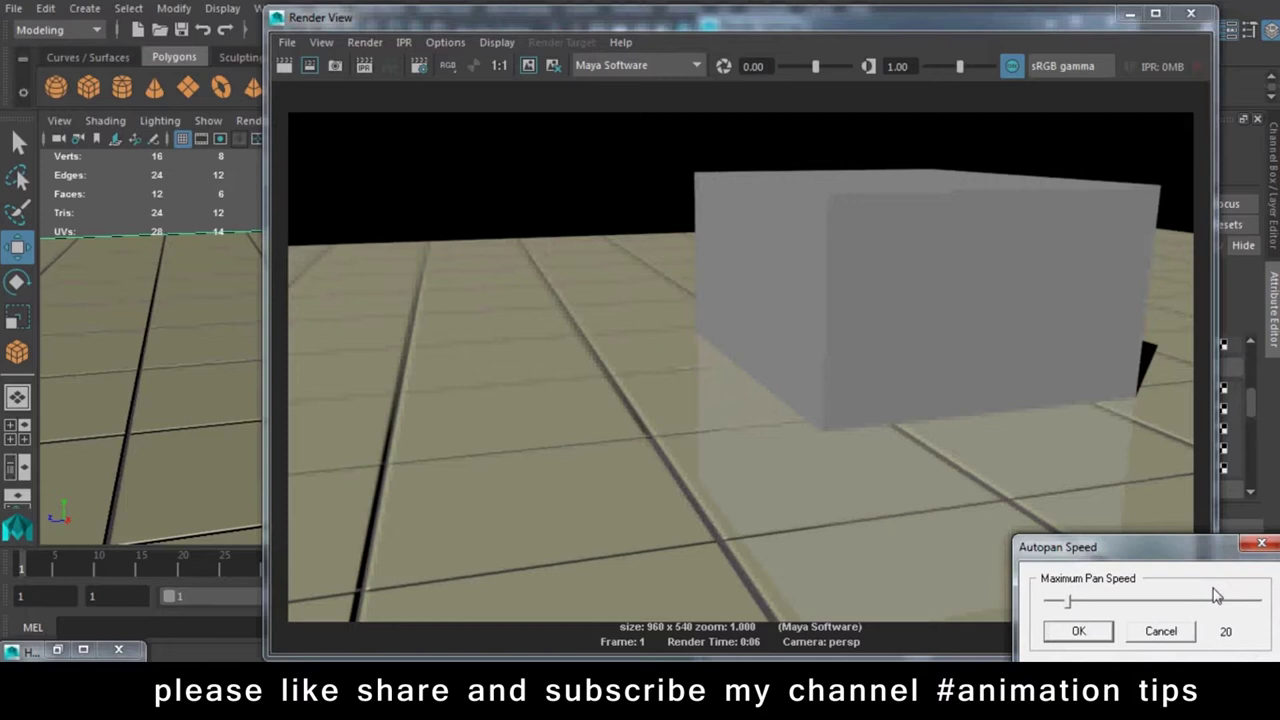
left_click(1160, 632)
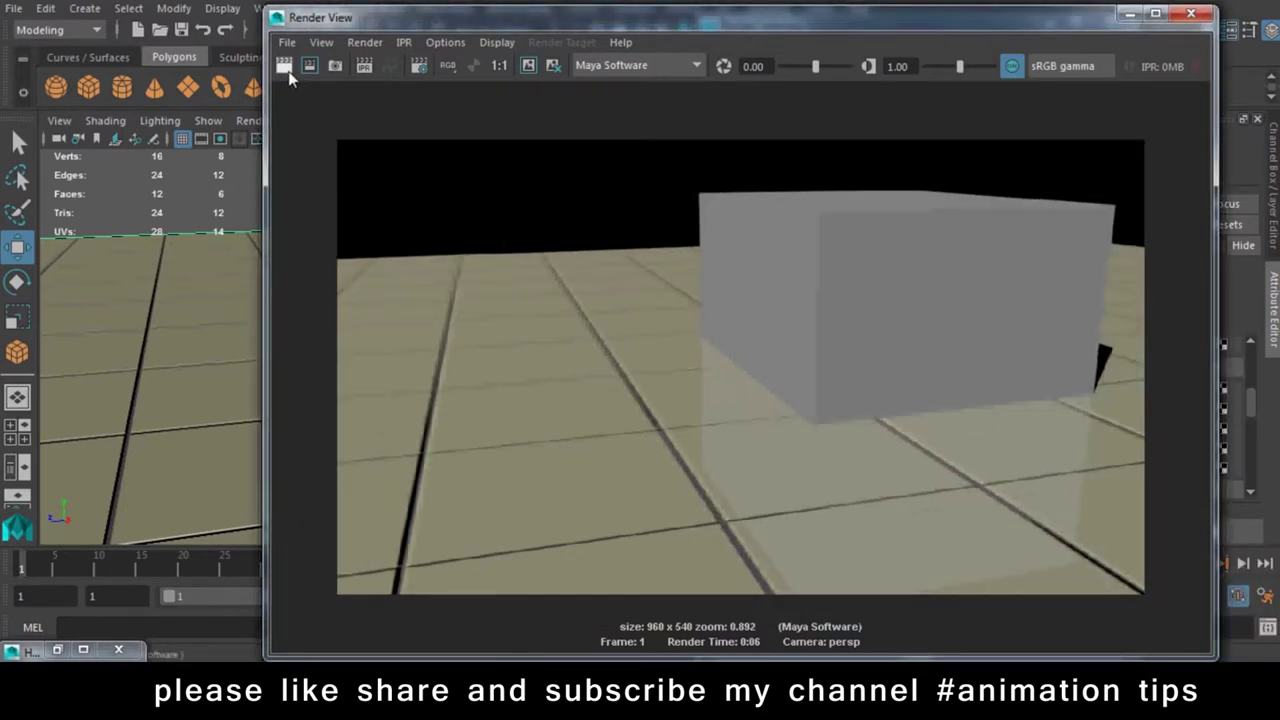
left_click(285, 68)
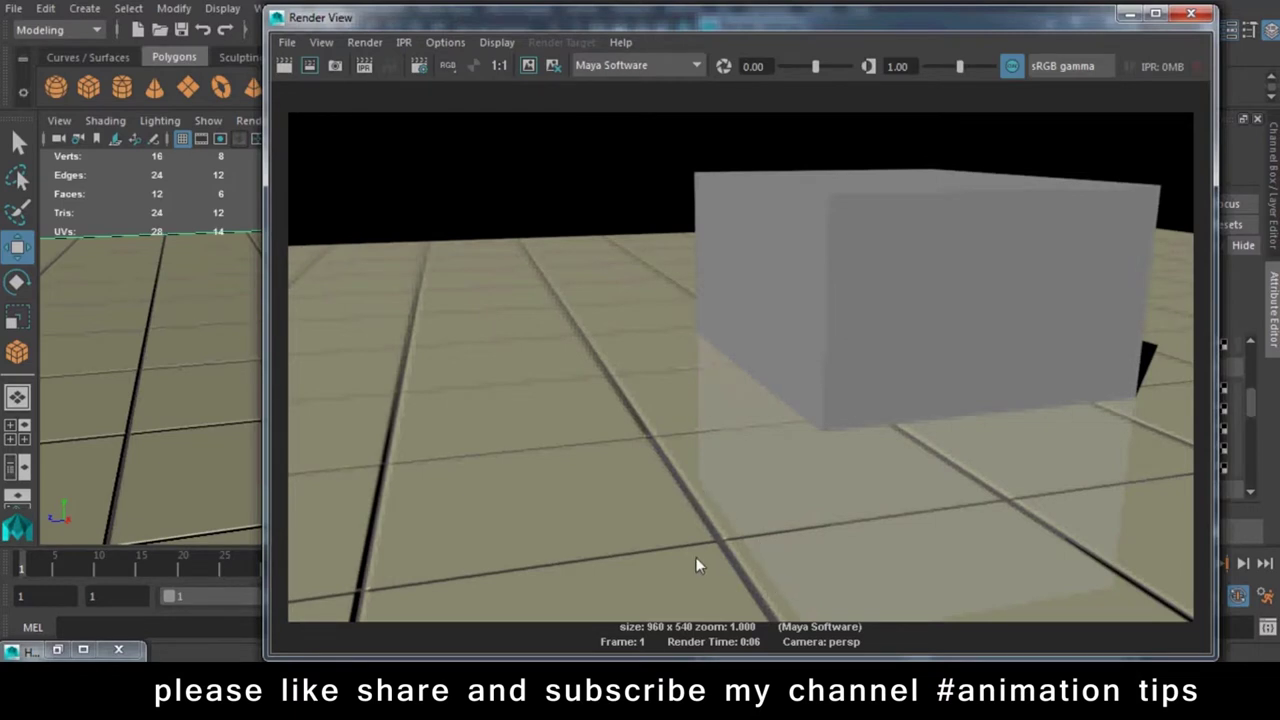
scroll(696, 557, "up", 2)
scroll(694, 556, "down", 3)
scroll(686, 556, "down", 2)
scroll(686, 556, "up", 1)
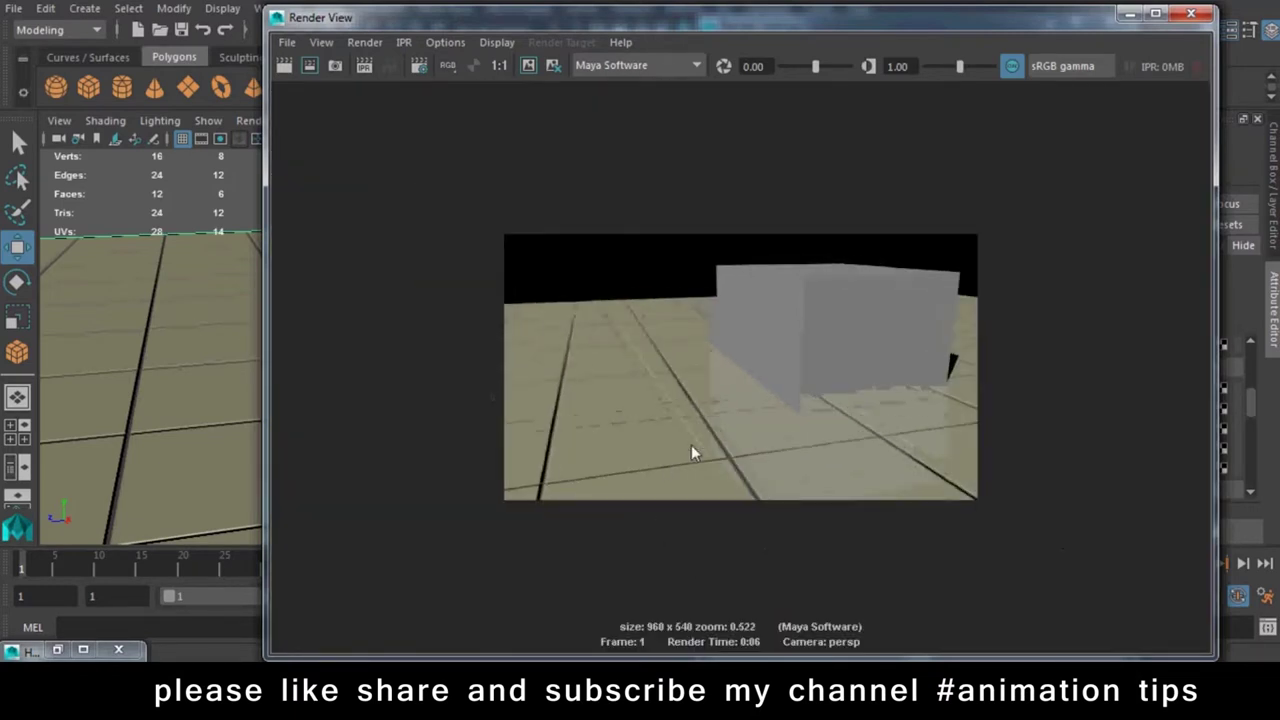
scroll(775, 412, "up", 1)
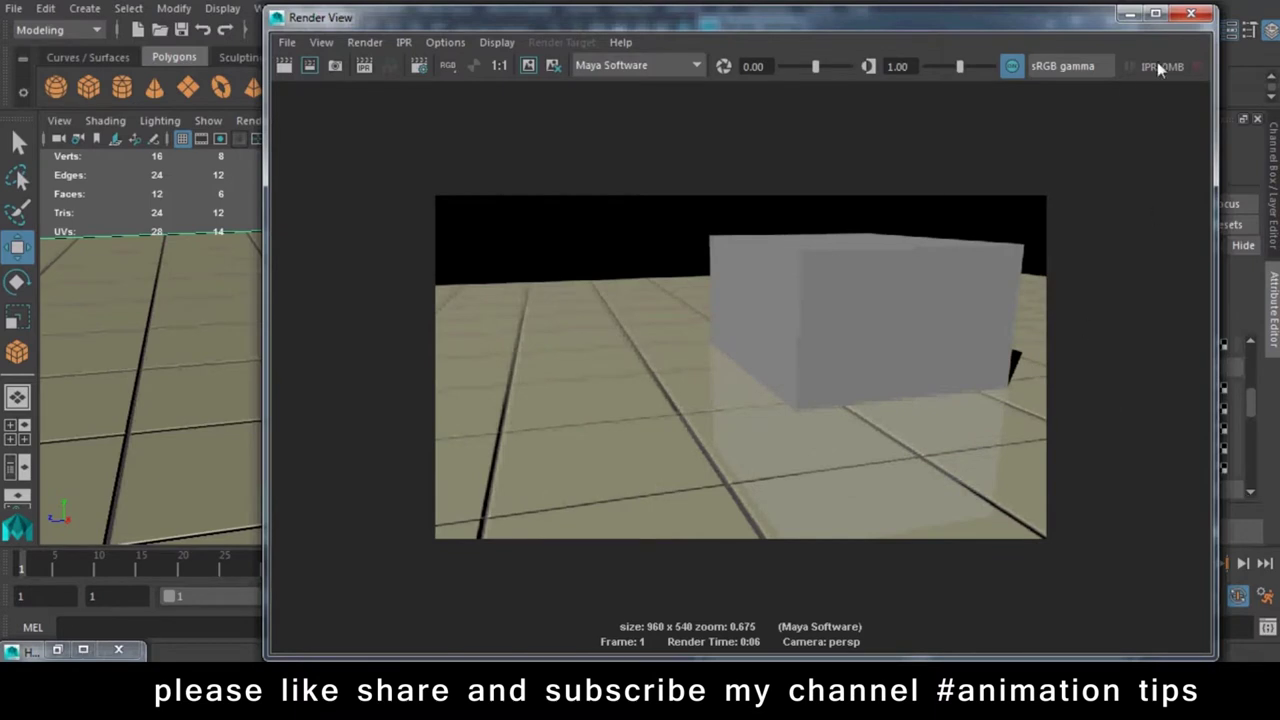
left_click(1191, 14)
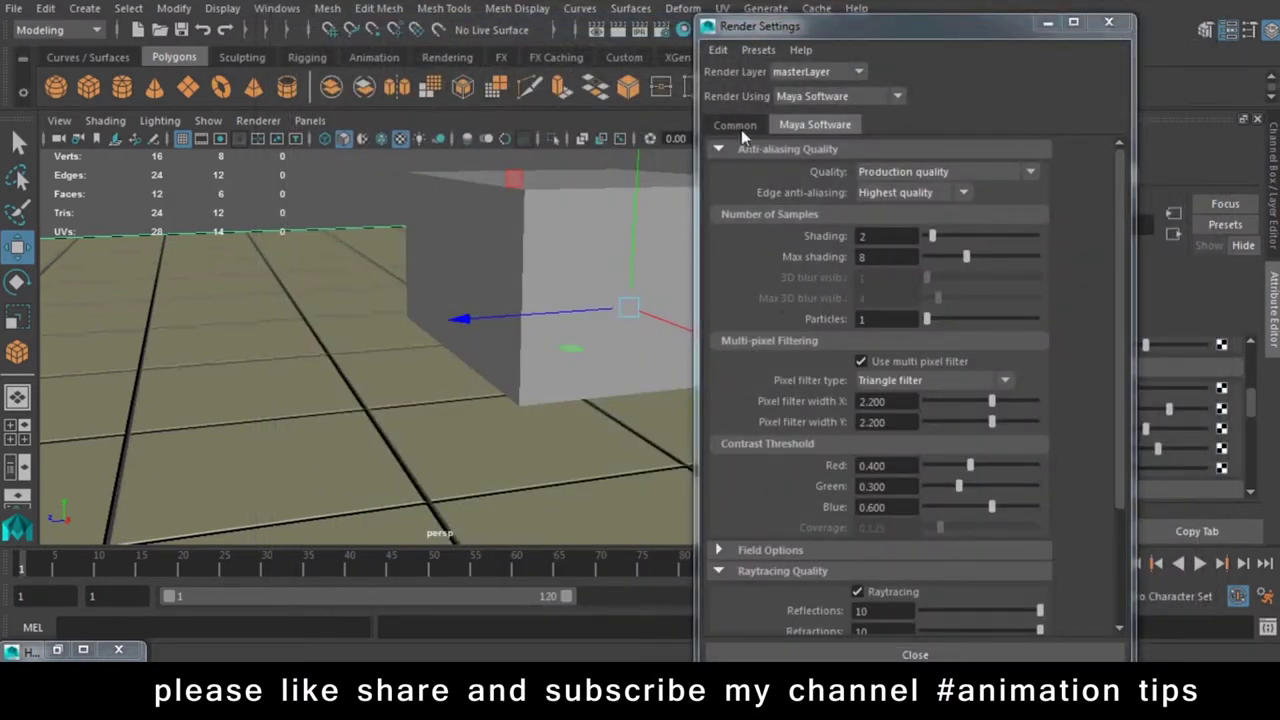
In the Common tab, try the HD 720 preset, then choose HD 1080 (1920 × 1080)
left_click(742, 128)
scroll(887, 375, "down", 2)
scroll(887, 375, "down", 5)
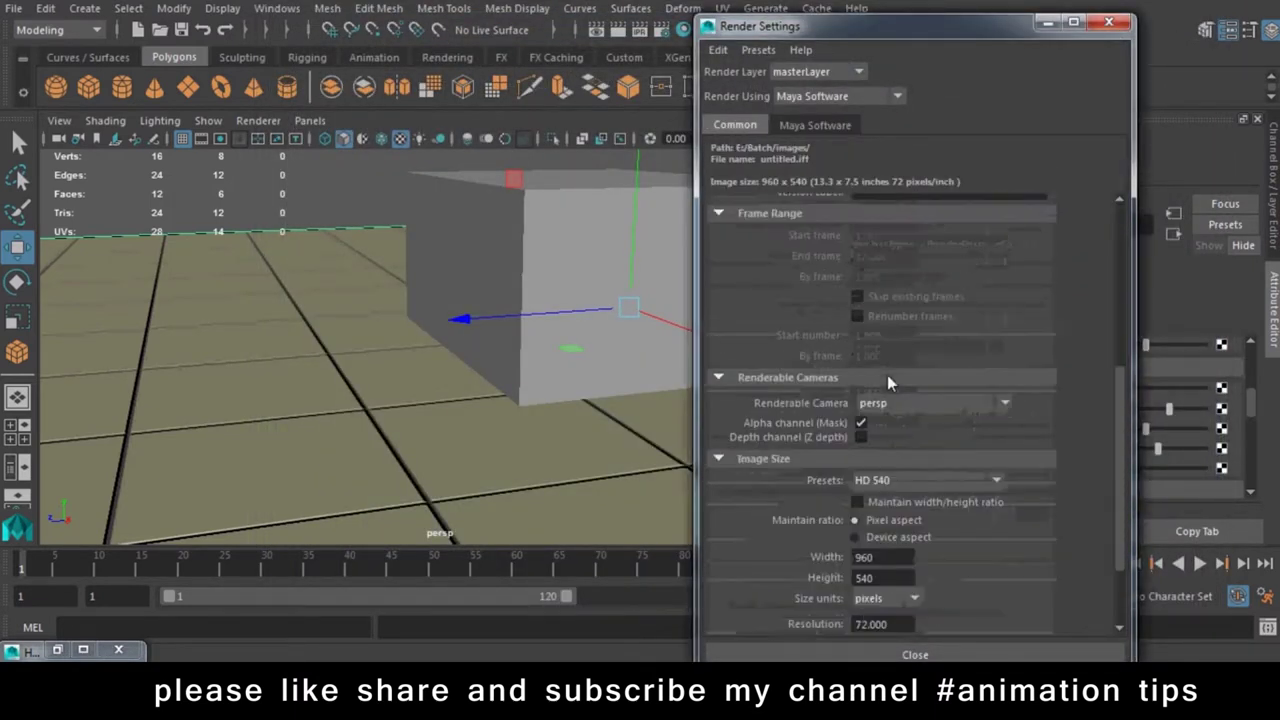
scroll(887, 375, "down", 2)
left_click(879, 371)
scroll(878, 440, "down", 2)
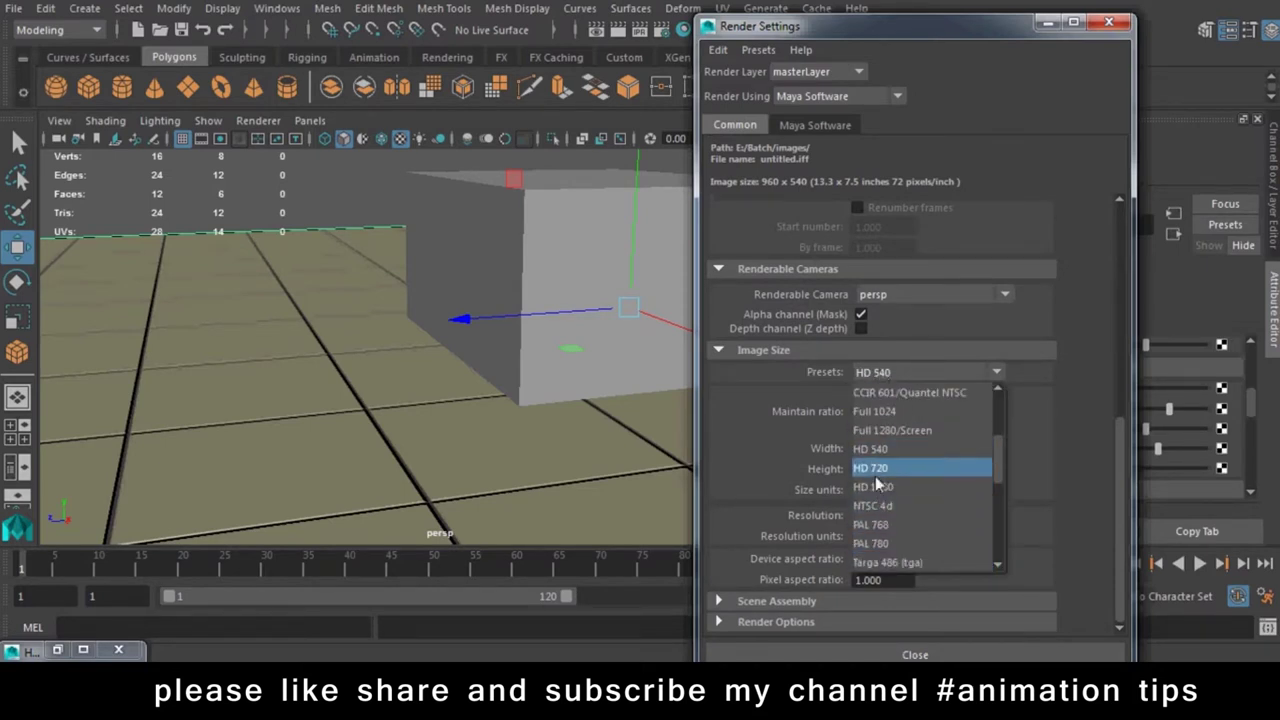
left_click(867, 468)
left_click_drag(903, 450, 783, 448)
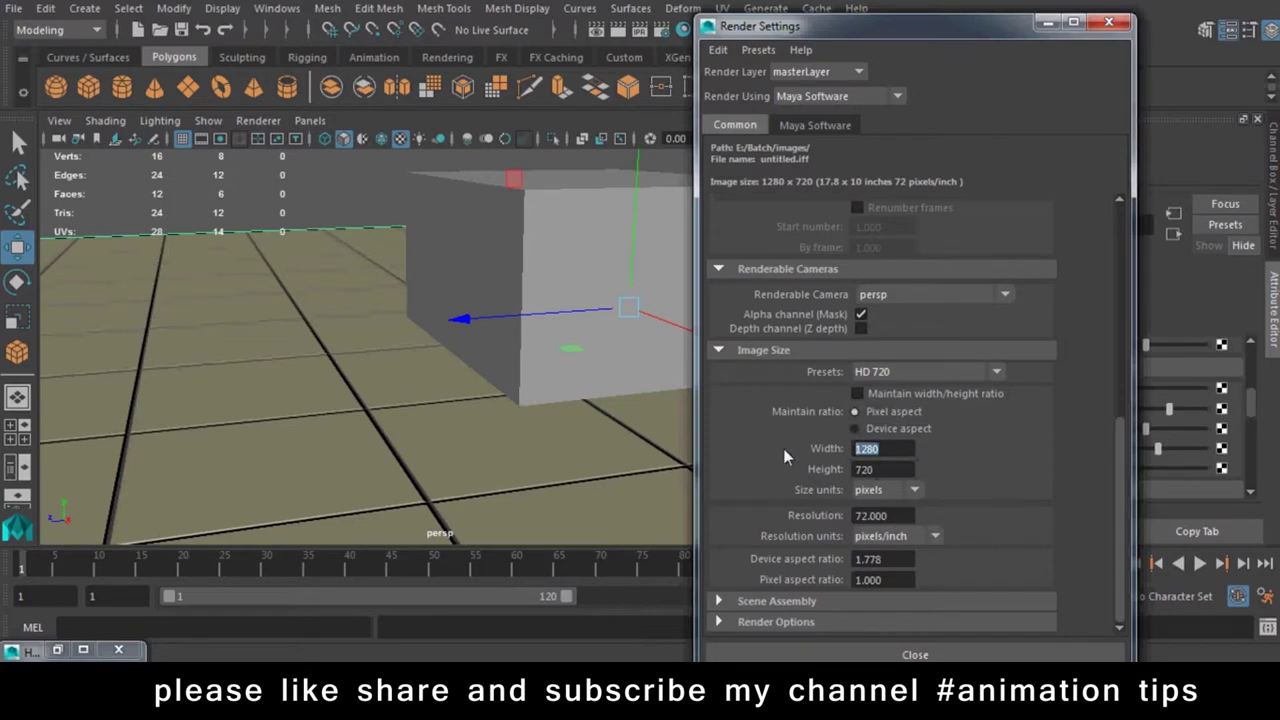
left_click(901, 373)
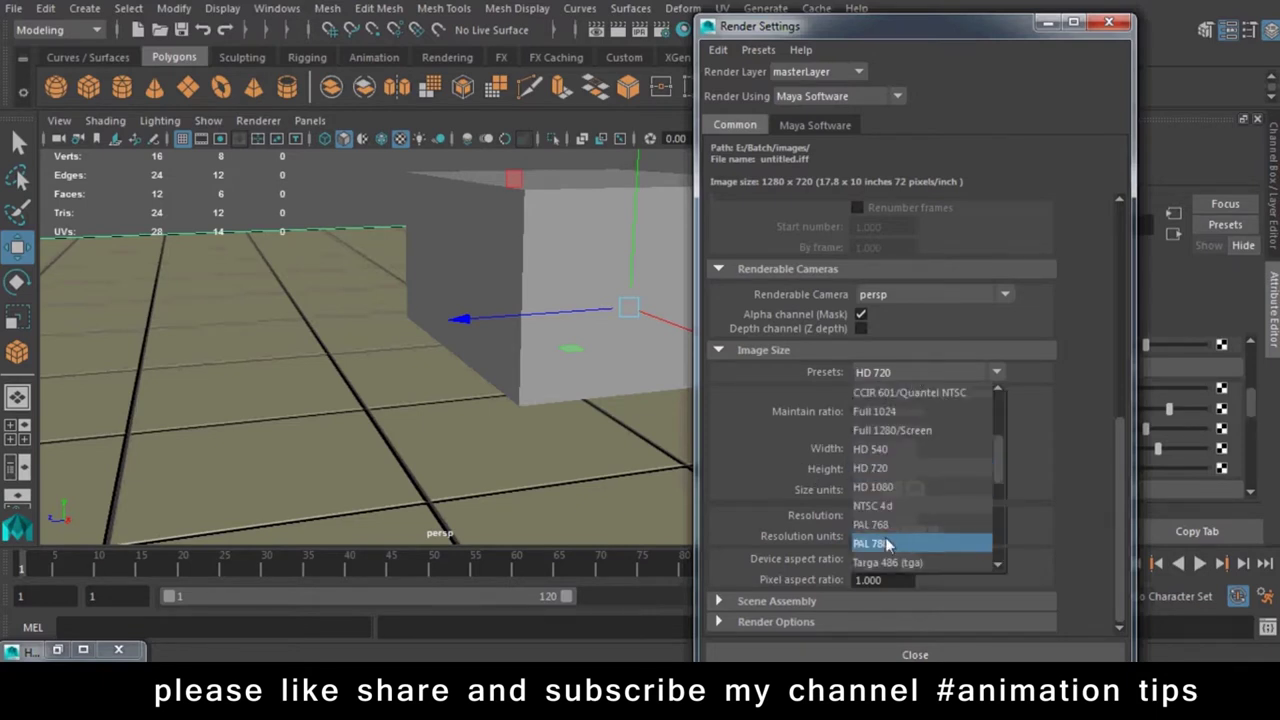
left_click(902, 486)
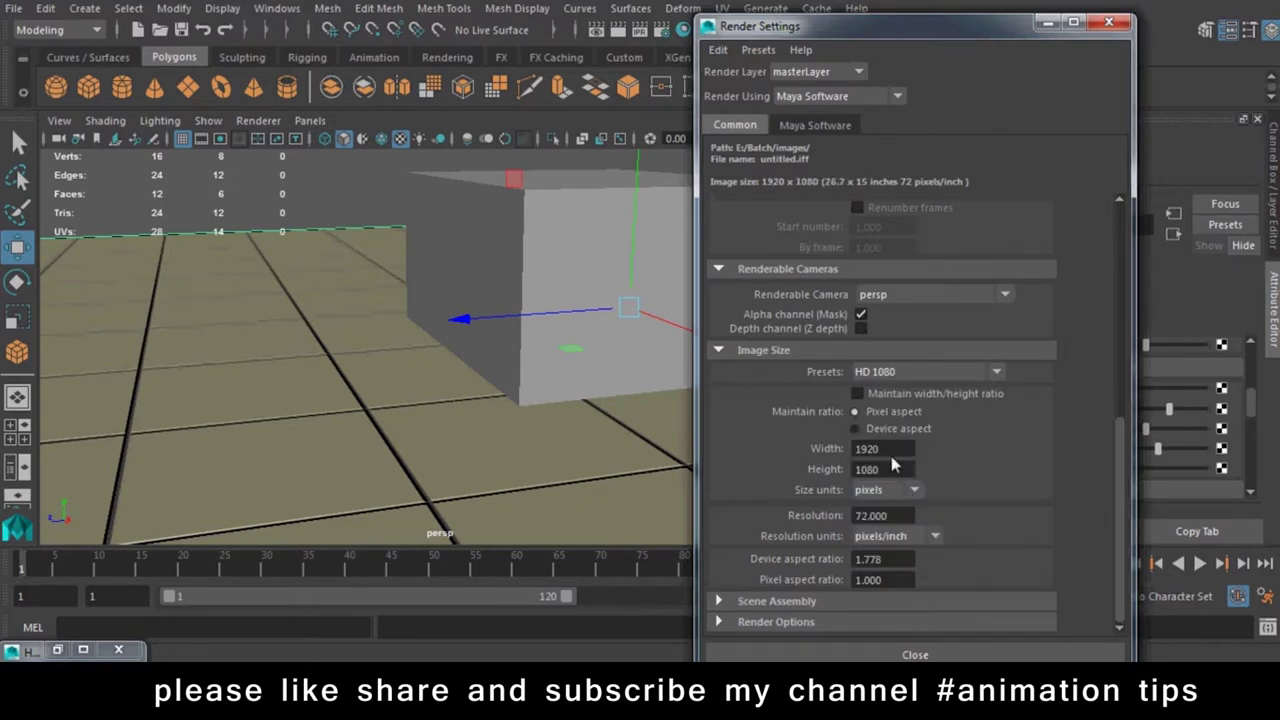
left_click_drag(888, 470, 782, 465)
left_click_drag(826, 26, 946, 26)
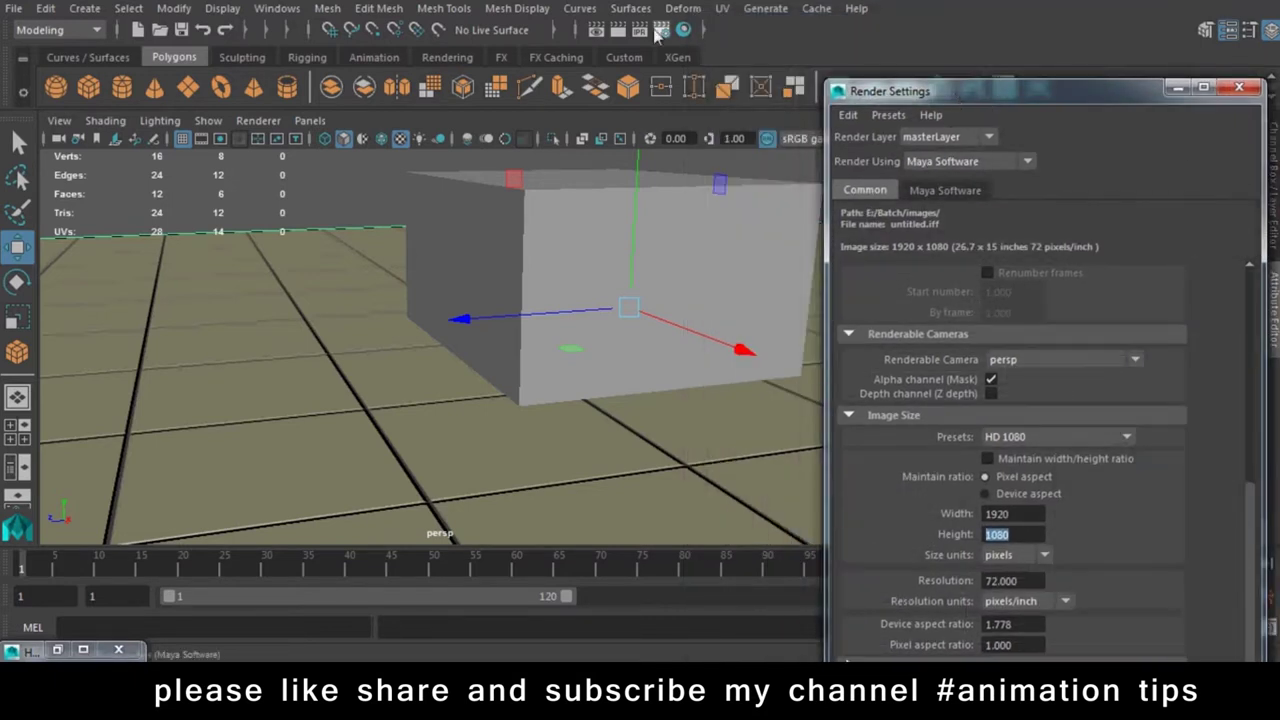
Render the cube scene at 1920 × 1080, then maximise the Render View and fit the image
left_click(620, 32)
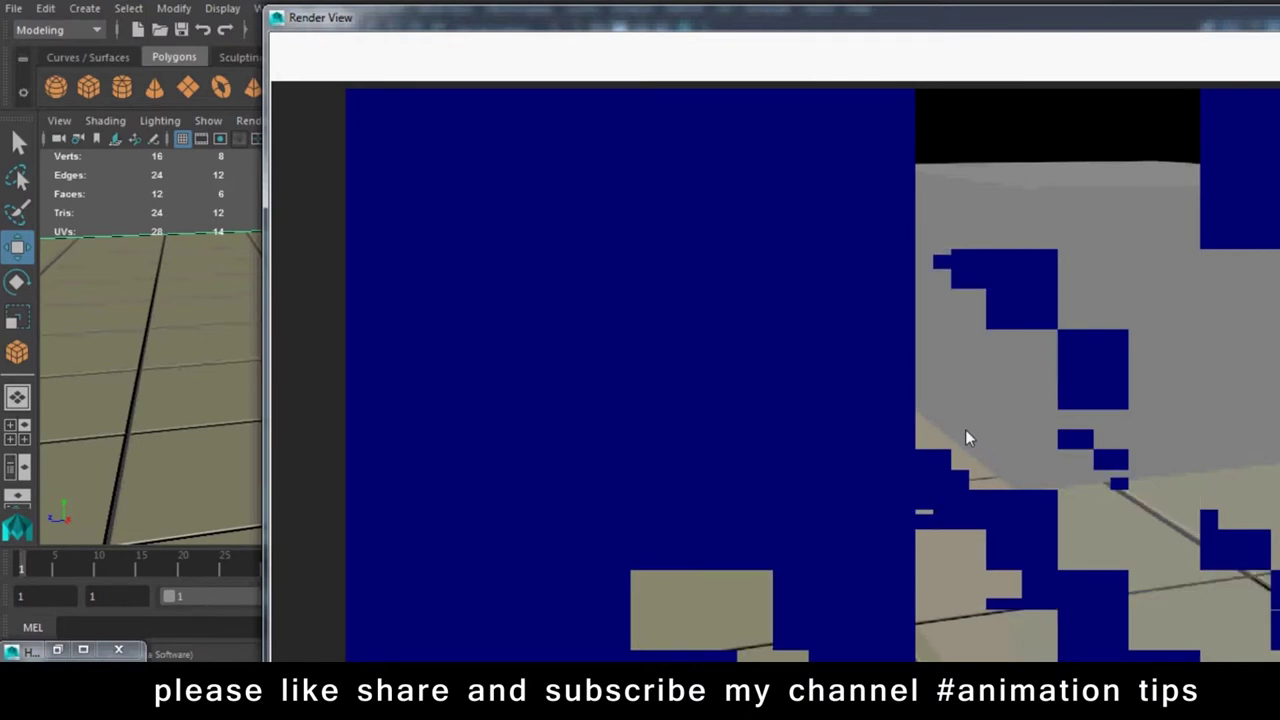
double_click(781, 24)
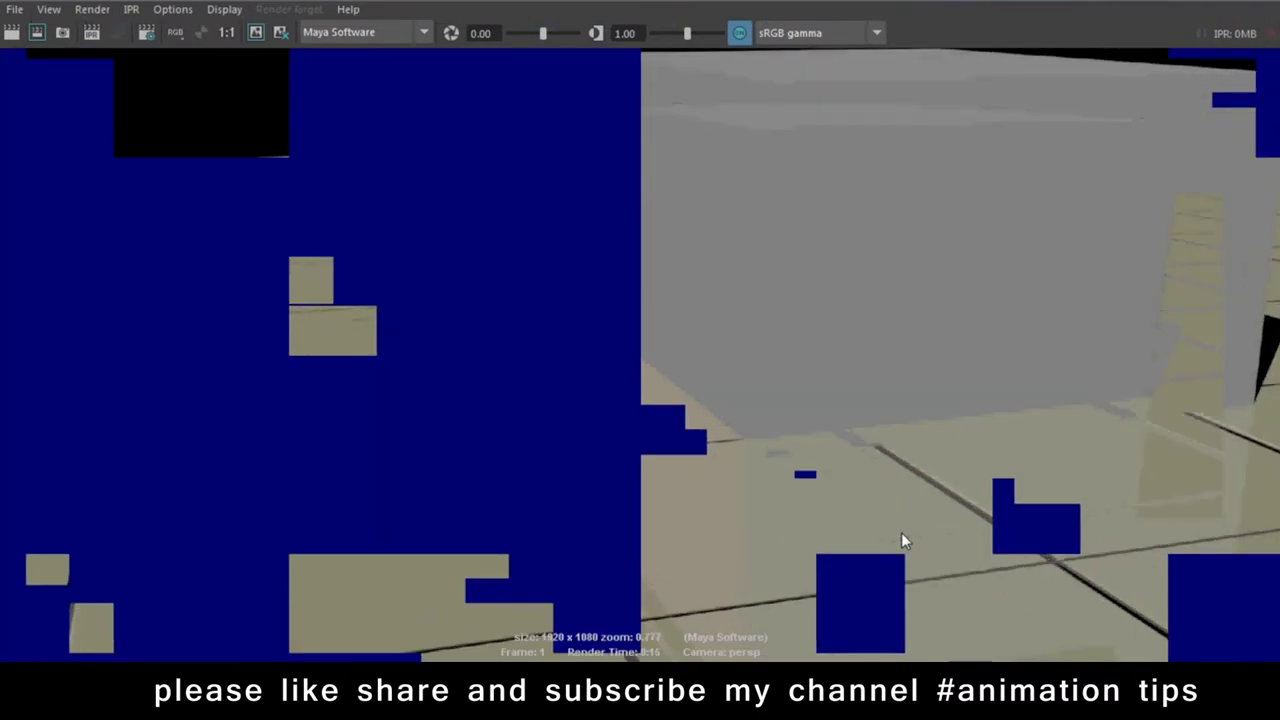
scroll(904, 517, "down", 2)
scroll(904, 517, "down", 2)
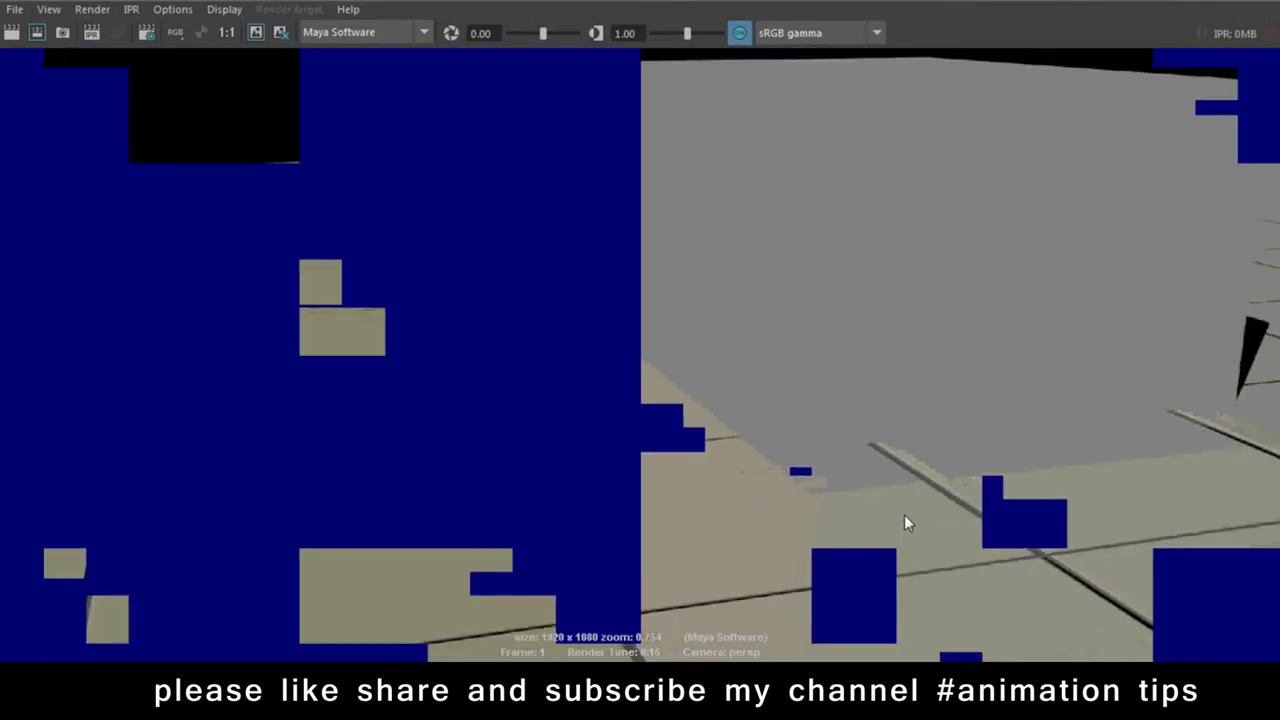
scroll(904, 517, "down", 3)
scroll(904, 517, "up", 2)
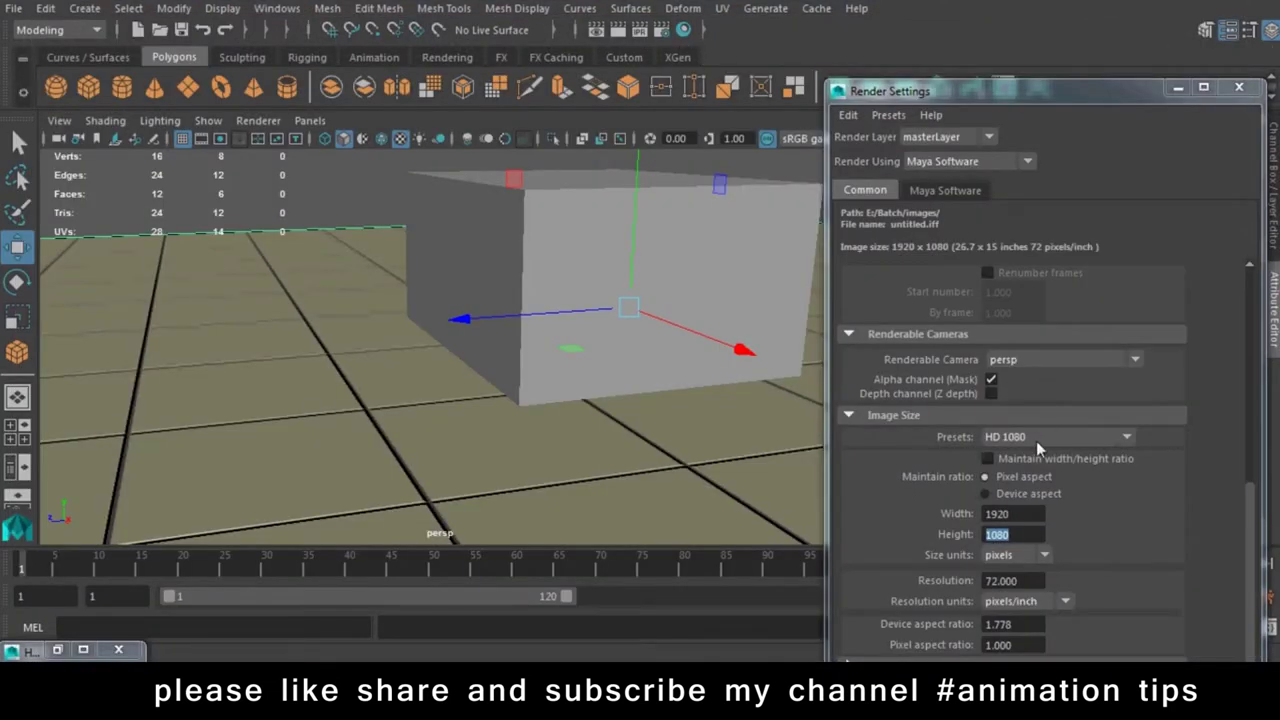
Set the render size preset to 640x480 and open the floor's arena bump texture
left_click(1036, 441)
scroll(1036, 480, "up", 3)
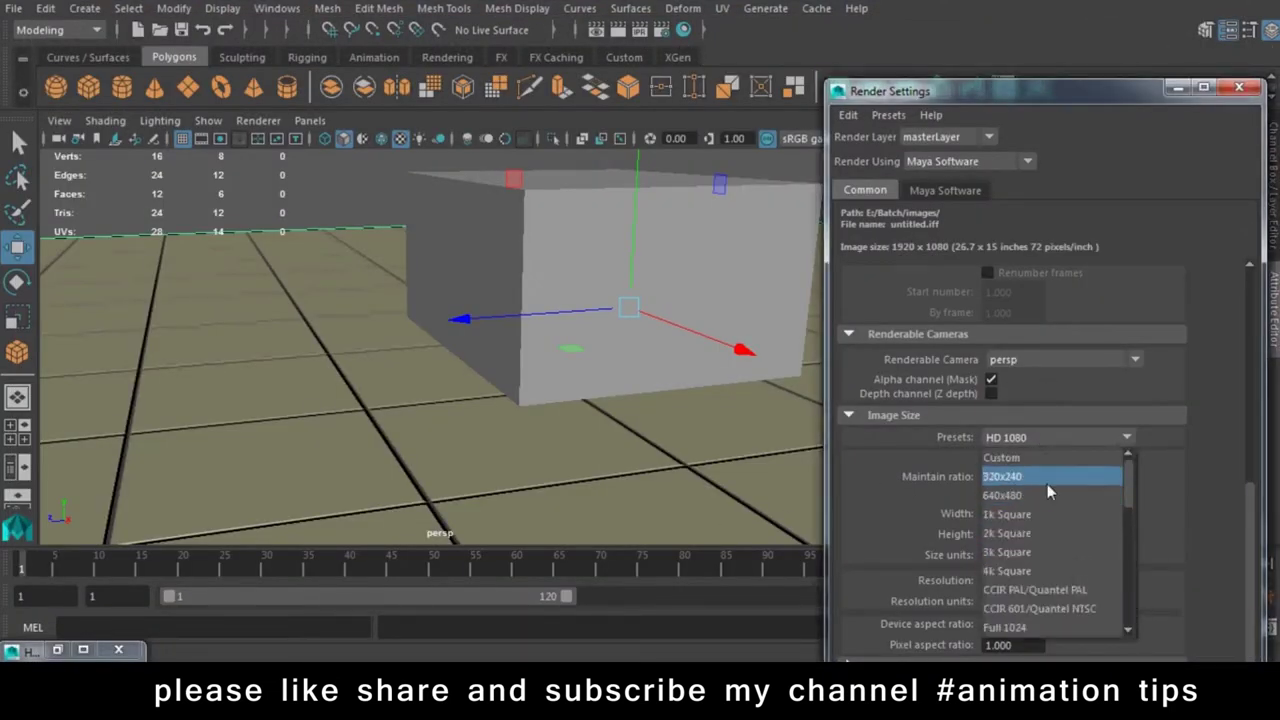
left_click(1047, 484)
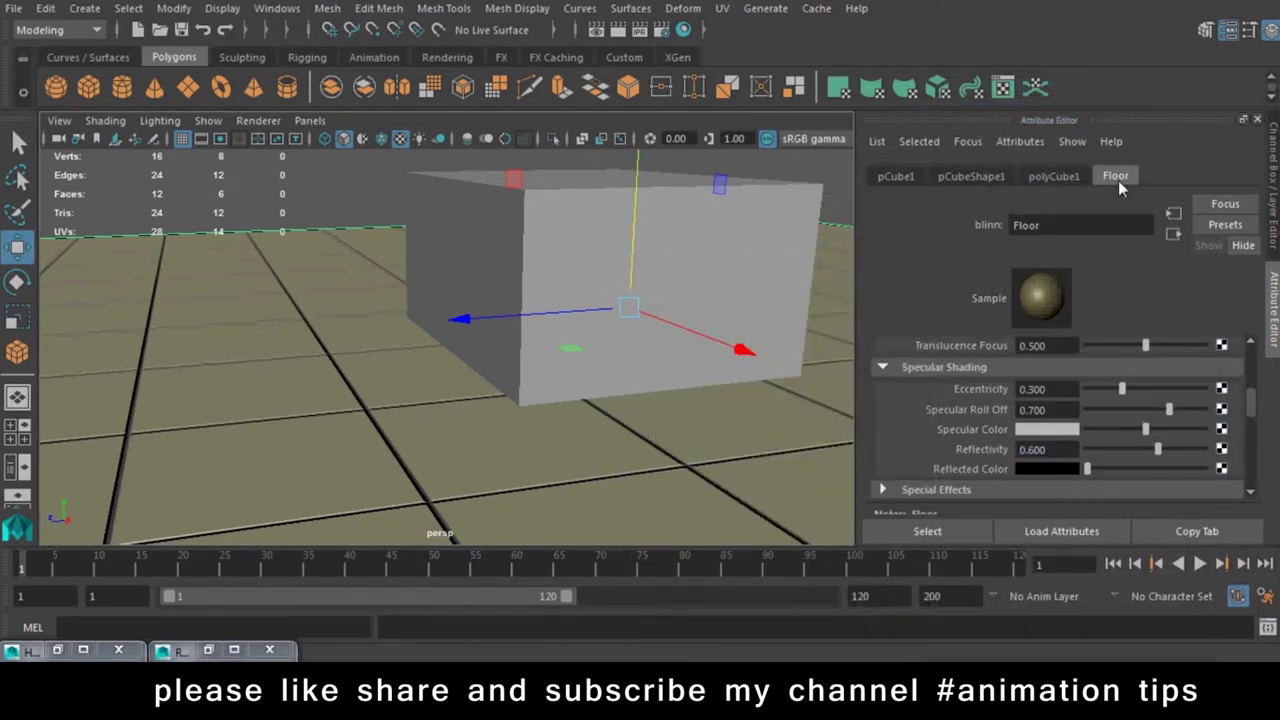
scroll(1097, 374, "up", 4)
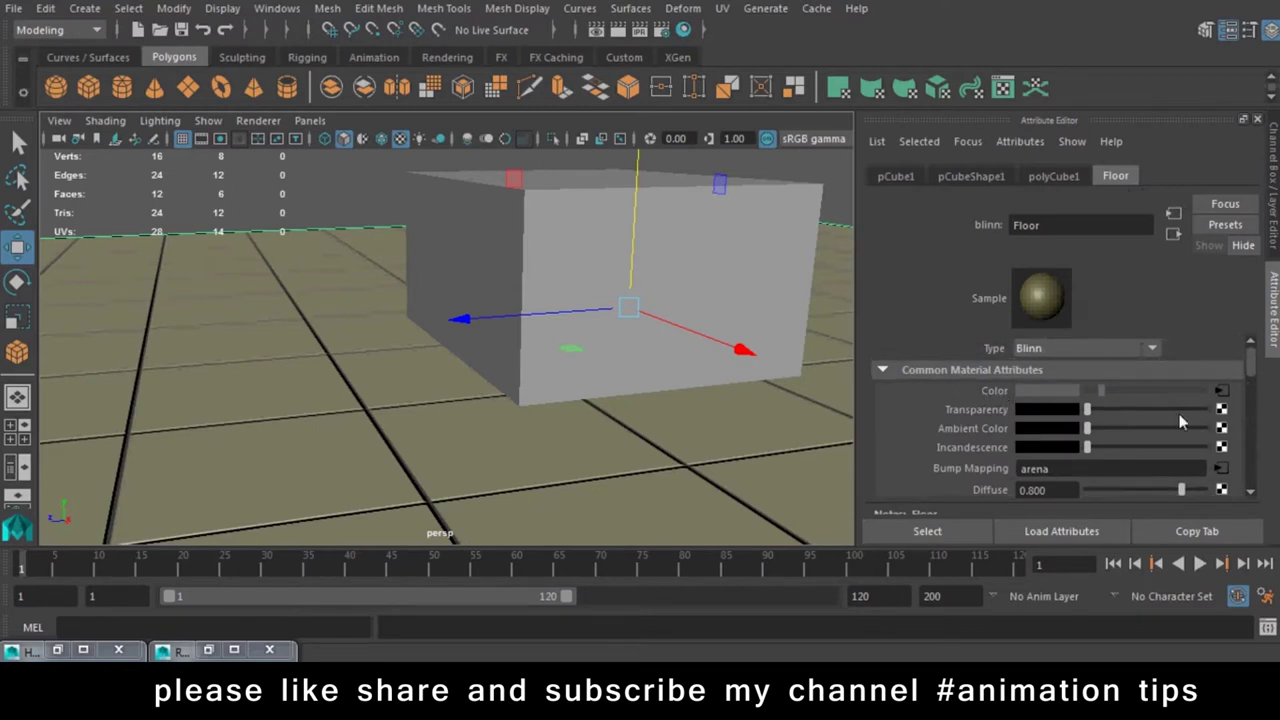
left_click(1222, 391)
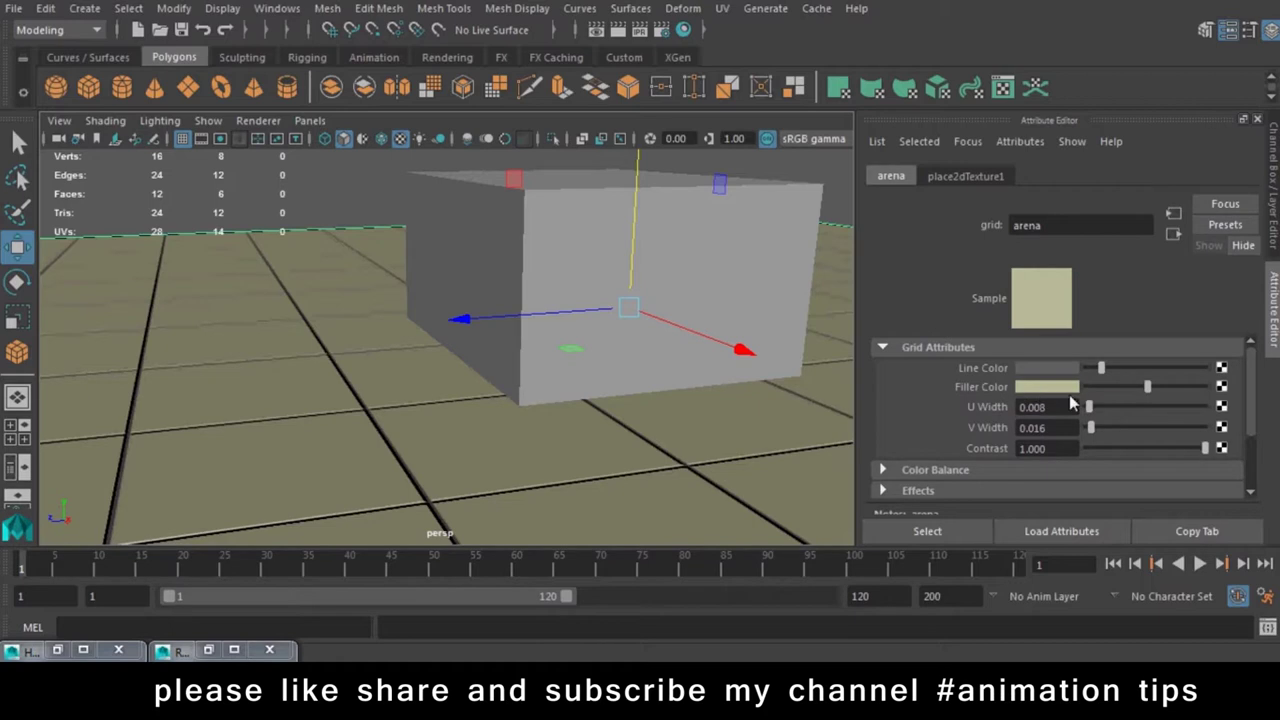
Map a File texture onto the arena grid's Filler Color and browse to D:\DATA\textures
left_click(1222, 387)
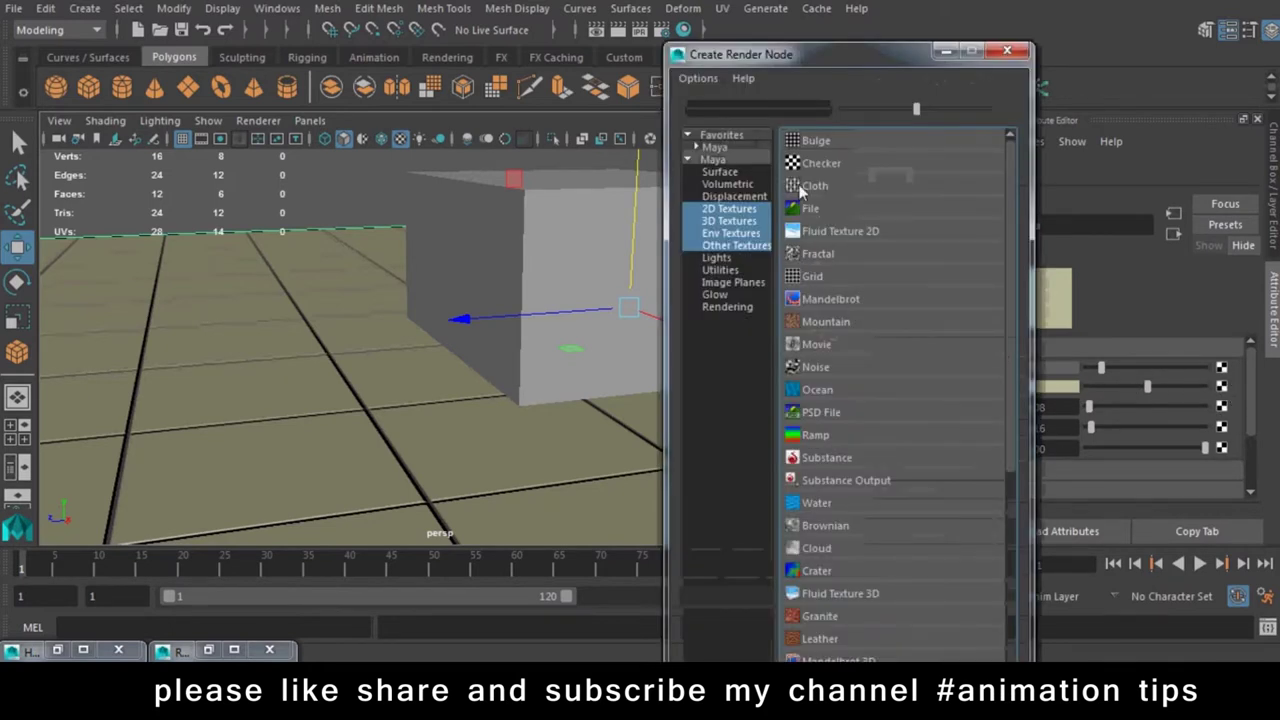
left_click(818, 210)
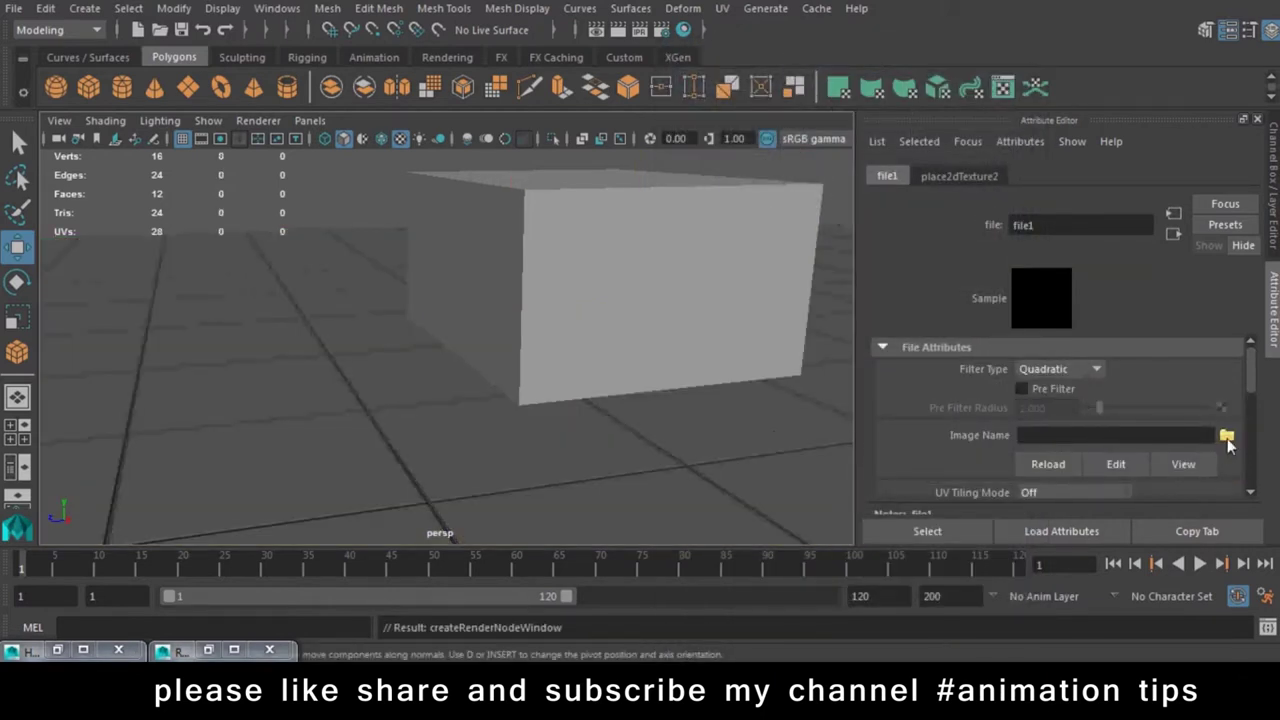
left_click(1227, 435)
left_click(473, 157)
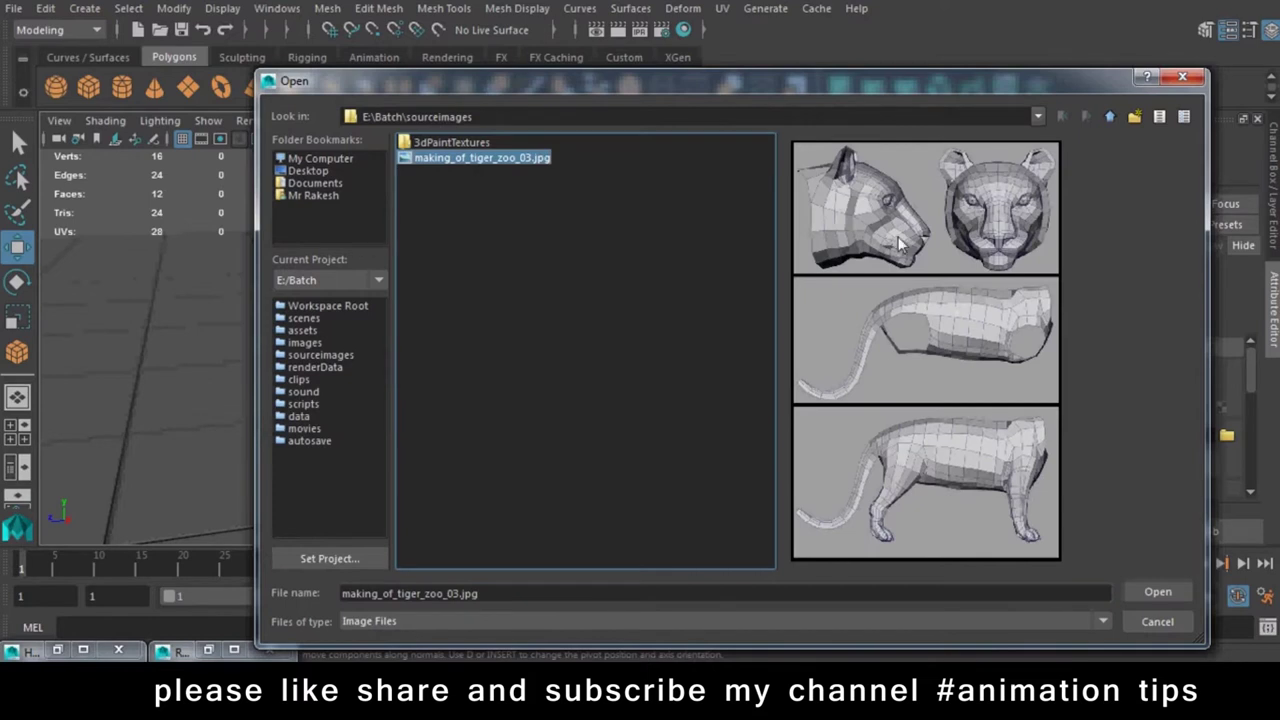
left_click(318, 159)
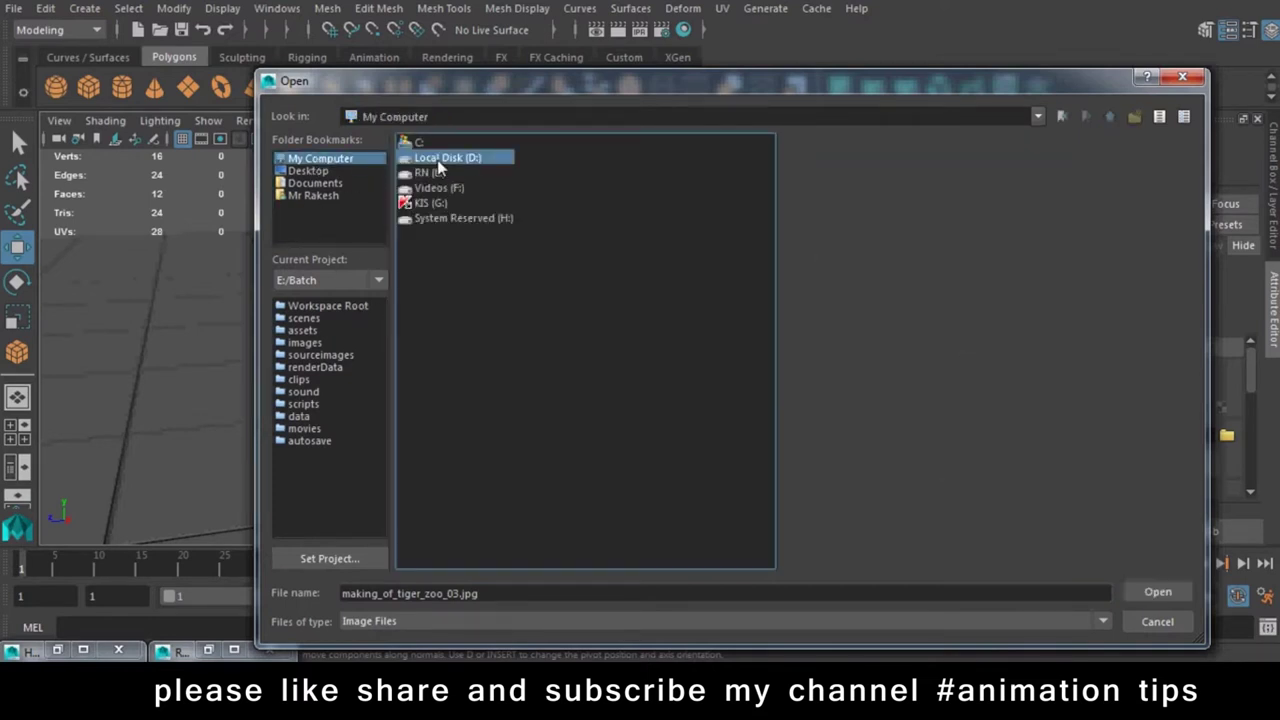
double_click(440, 161)
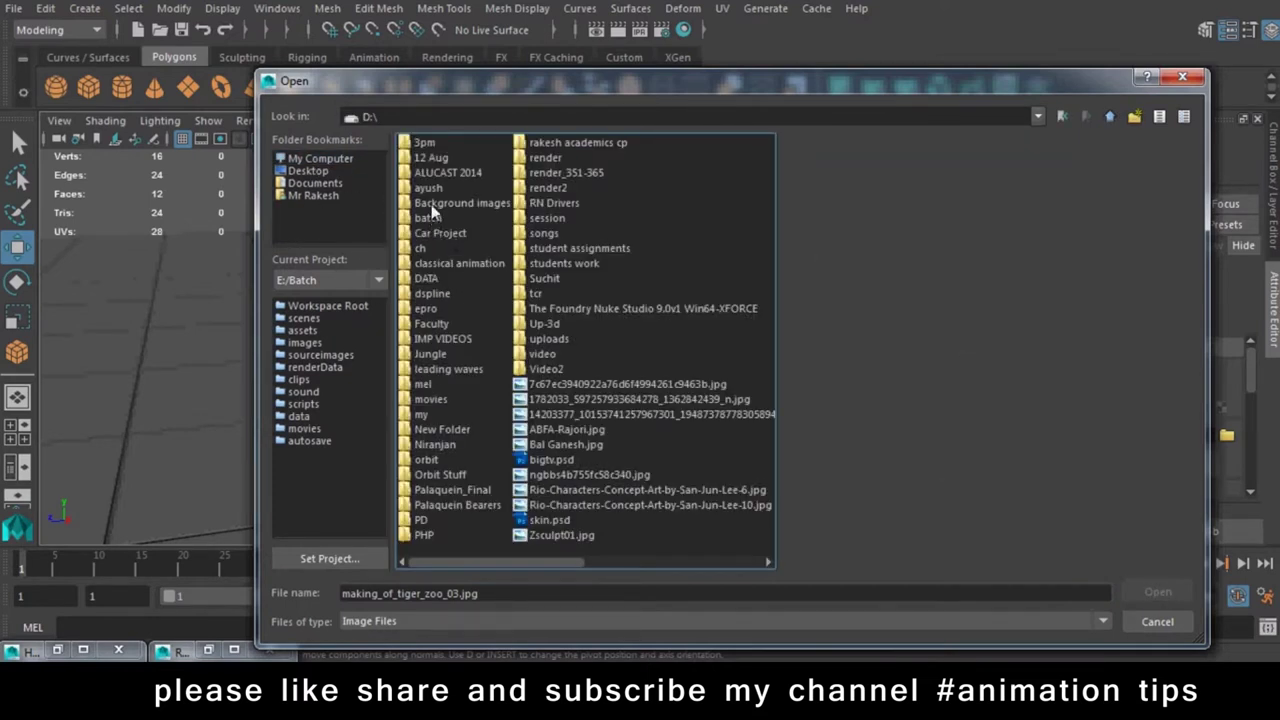
double_click(429, 279)
double_click(427, 353)
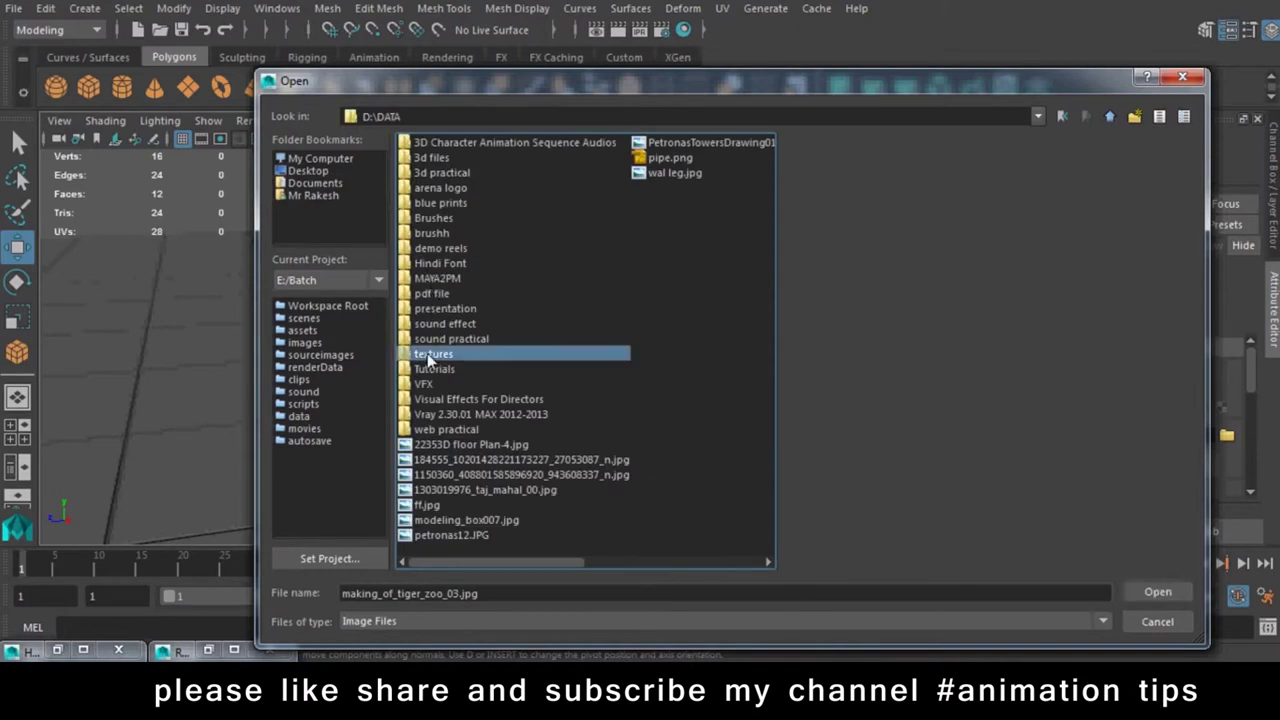
Load Wood29I.JPG as the file image and render the current frame
left_click_drag(464, 561, 714, 561)
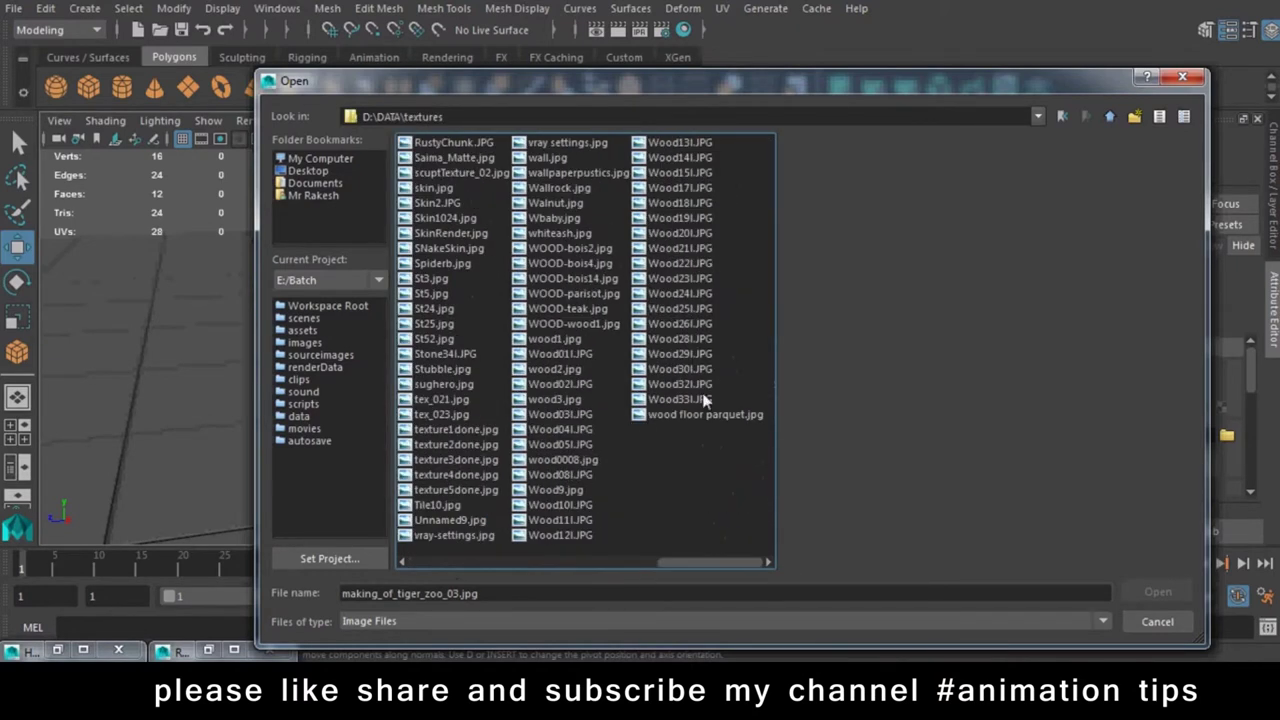
left_click(692, 353)
double_click(694, 355)
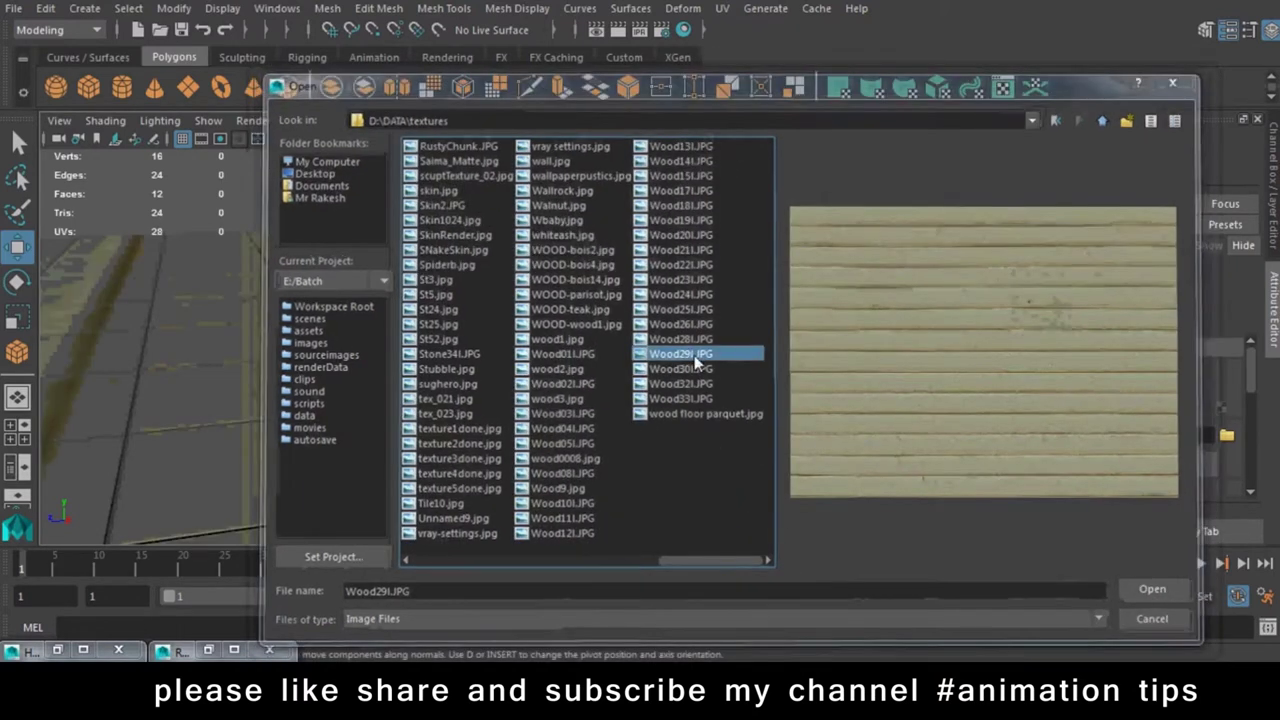
left_click(625, 30)
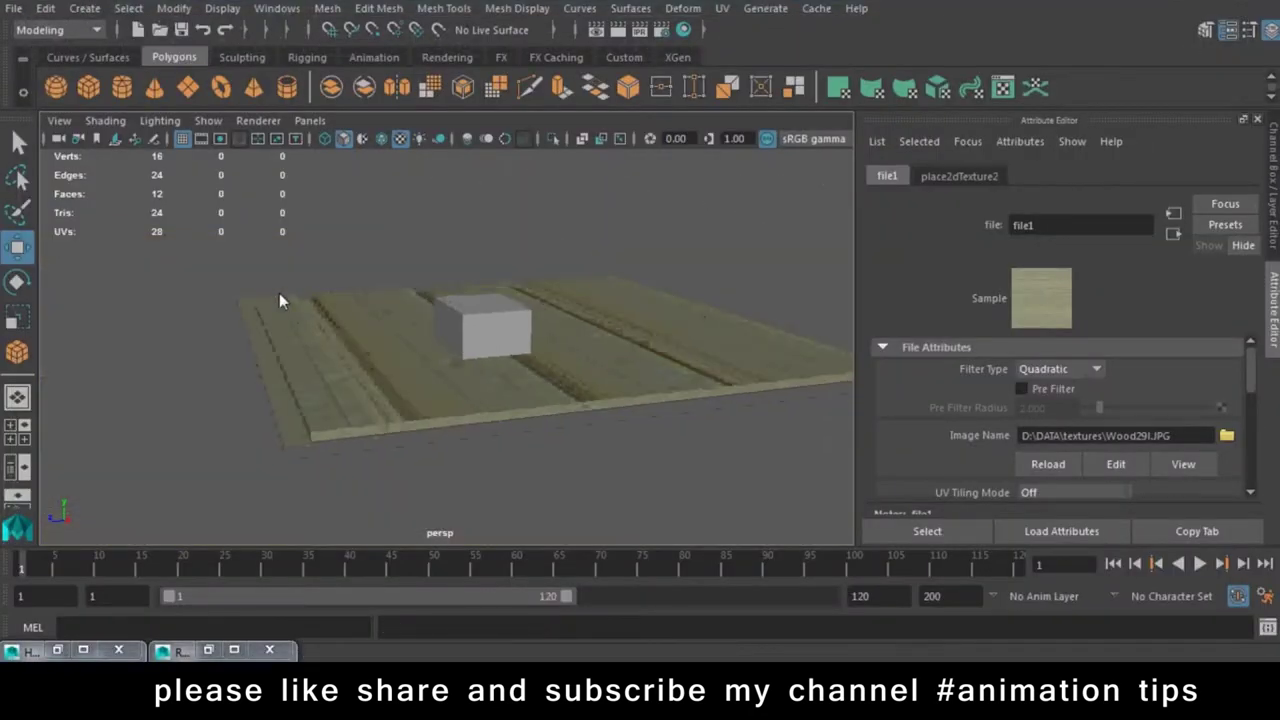
Select the floor and go through its bump and wood textures to the place2dTexture2 placement node
mouse_move(279, 293)
left_mouse_down("alt")
mouse_move(350, 394)
mouse_move(407, 427)
mouse_move(238, 385)
mouse_move(278, 330)
mouse_move(431, 416)
left_mouse_up("alt")
left_click(431, 416)
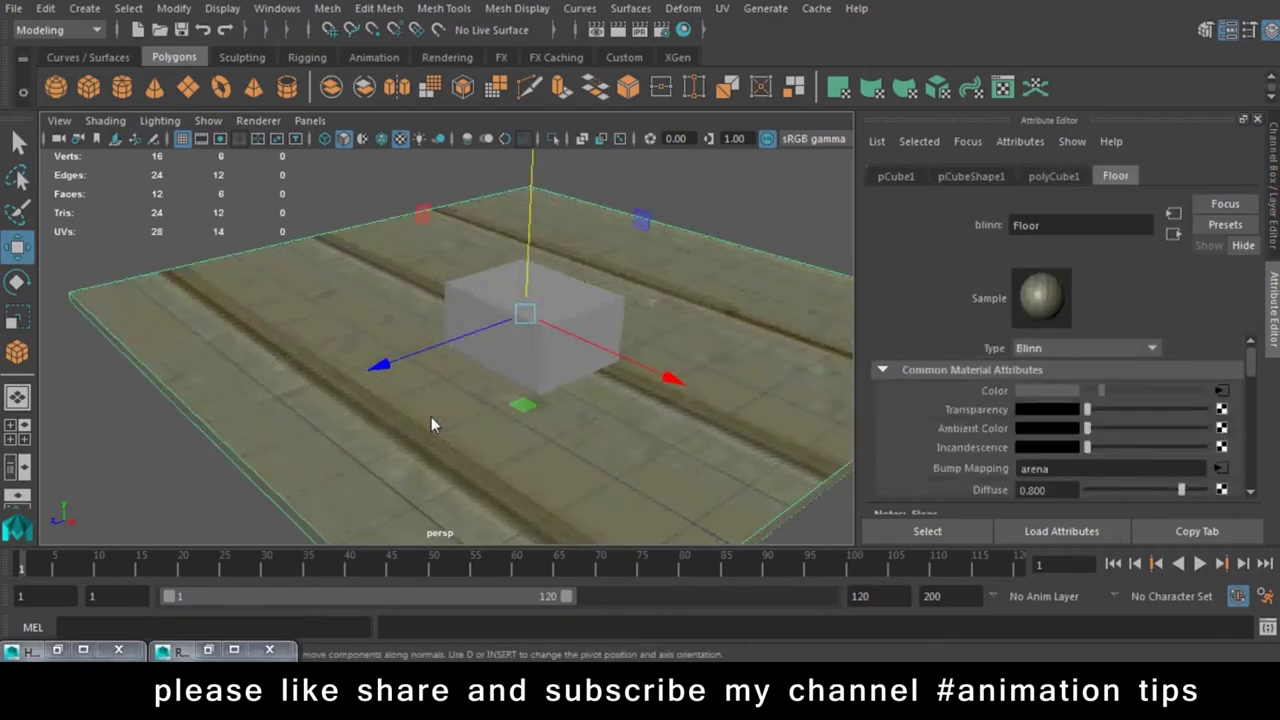
middle_click_drag(598, 482, 497, 450, "alt")
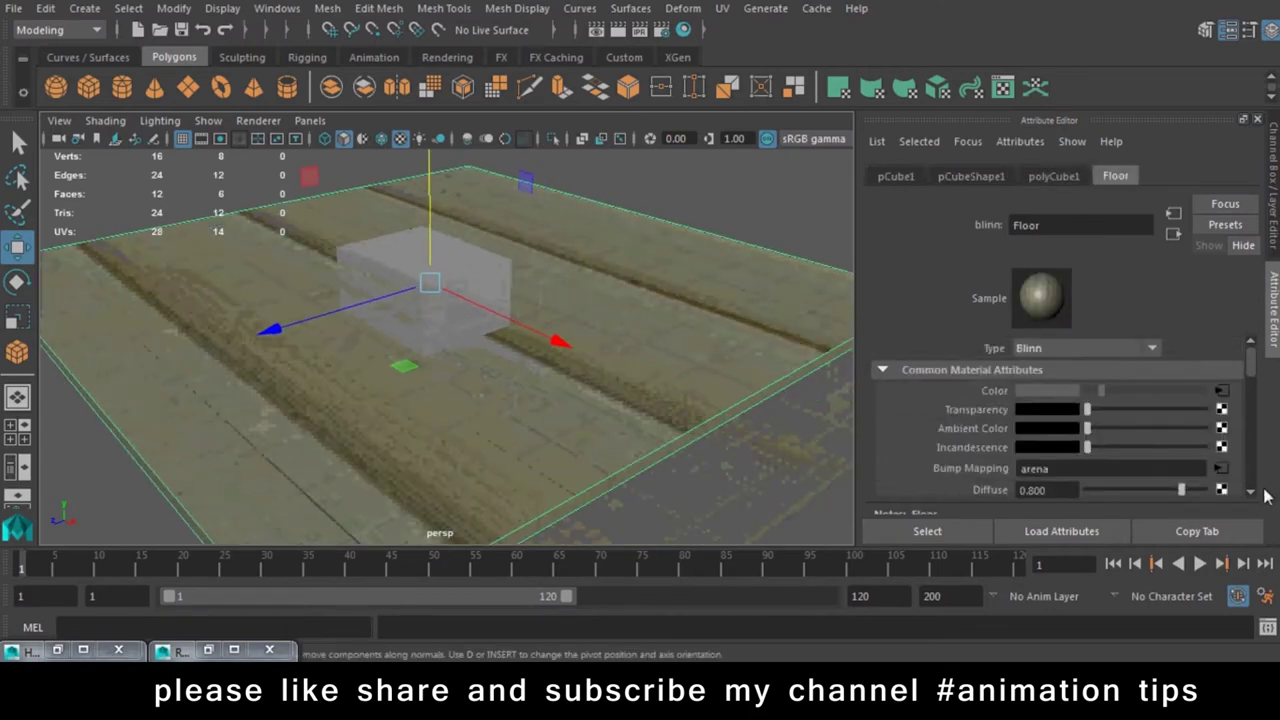
left_click(1221, 469)
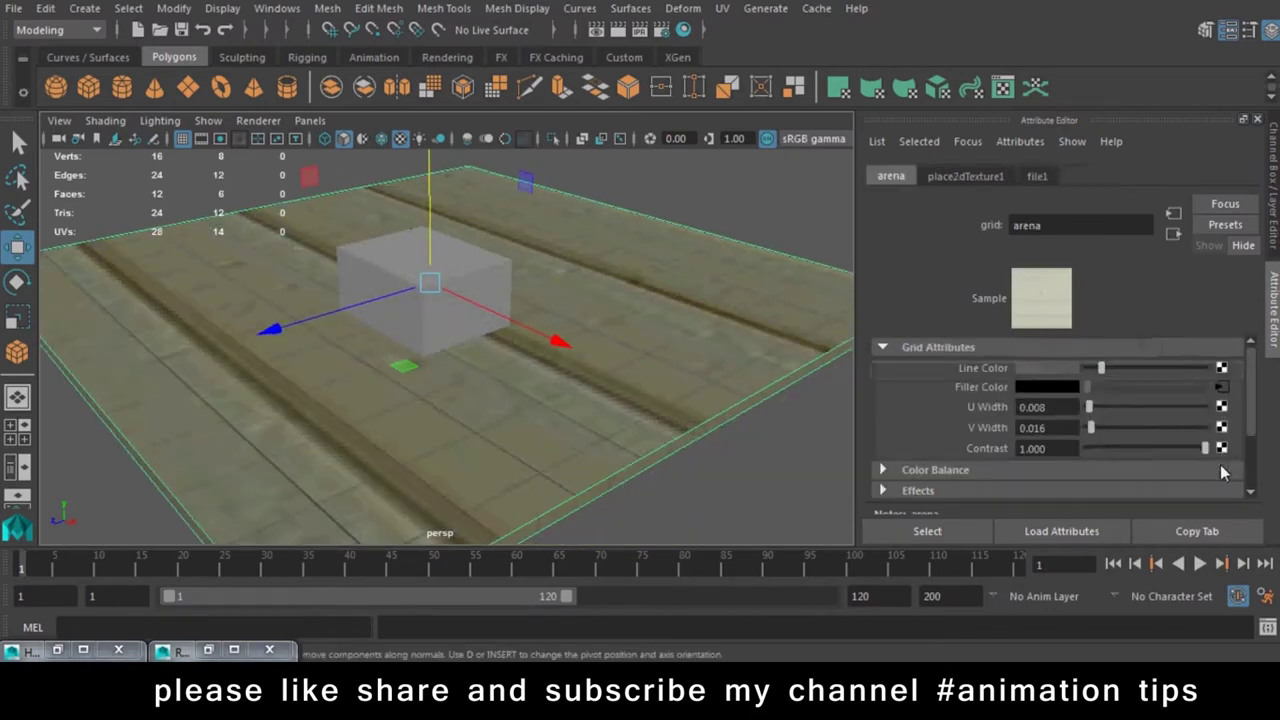
left_click(1221, 371)
left_click(972, 175)
Set the wood texture's Repeat UV to 12 × 12 and view the floor up close
scroll(1045, 475, "down", 3)
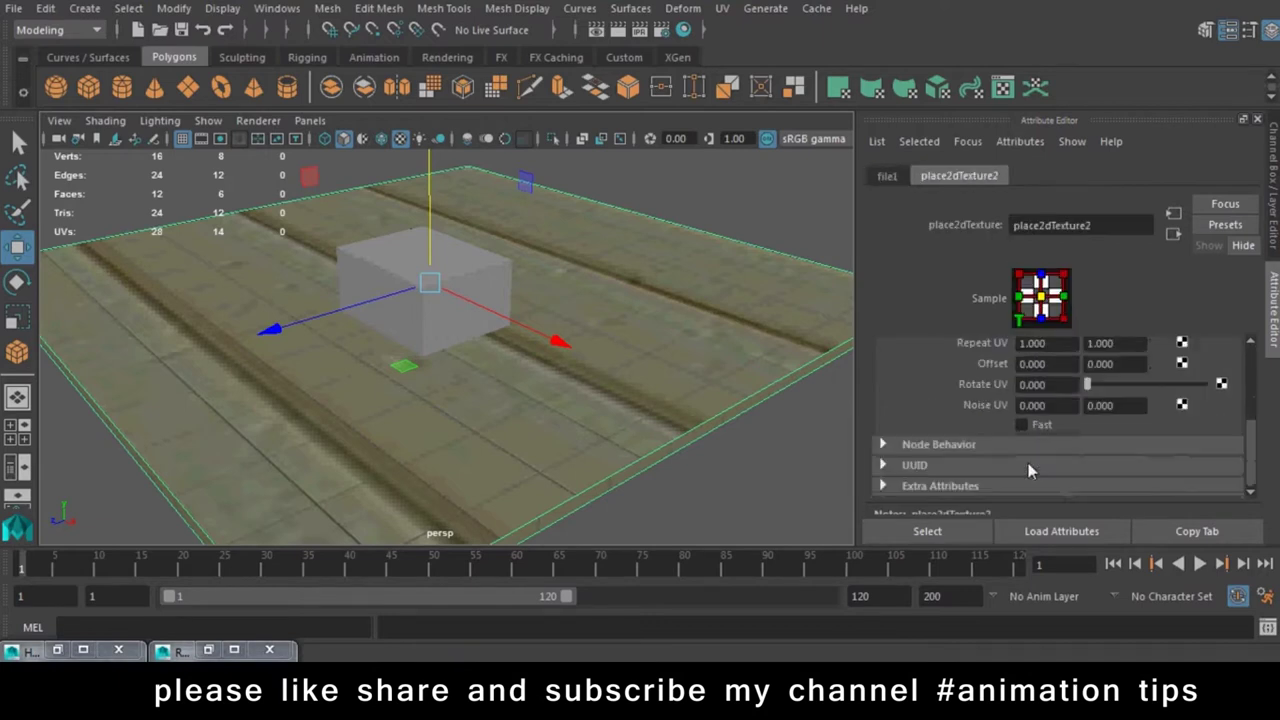
type("12")
key("Tab")
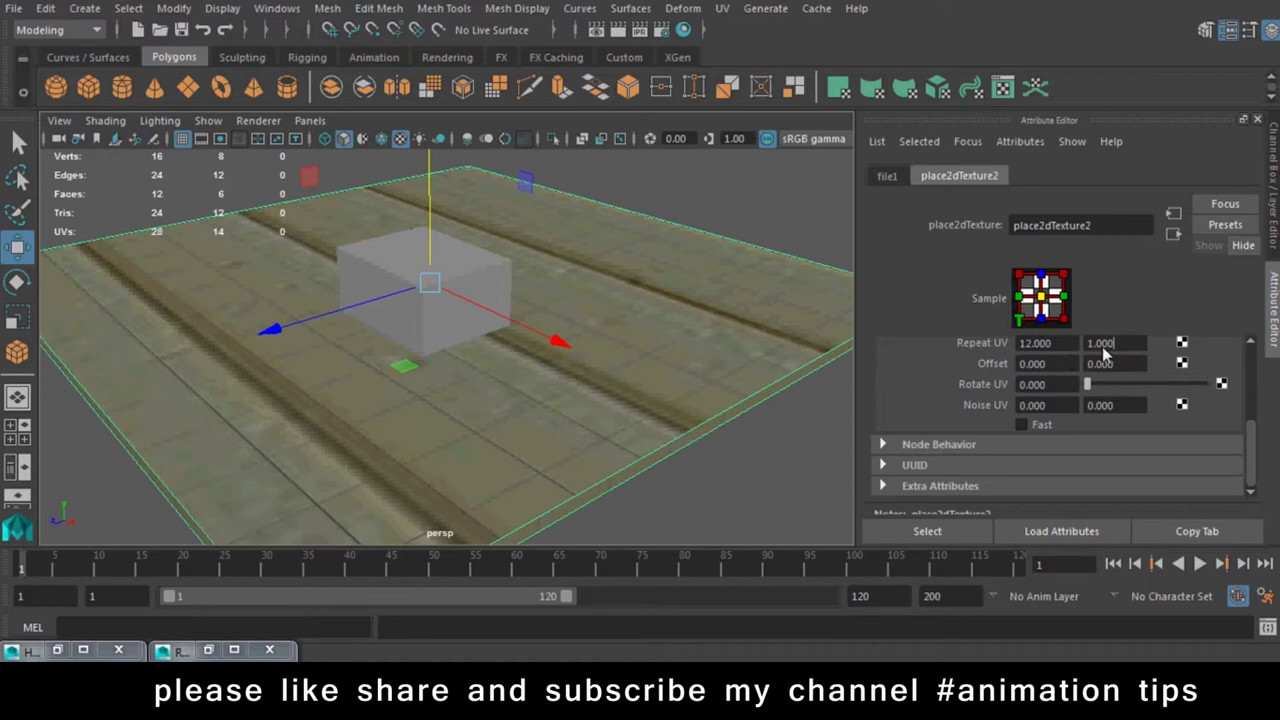
key("BackSpace")
key("BackSpace")
key("BackSpace")
type("2")
key("Return")
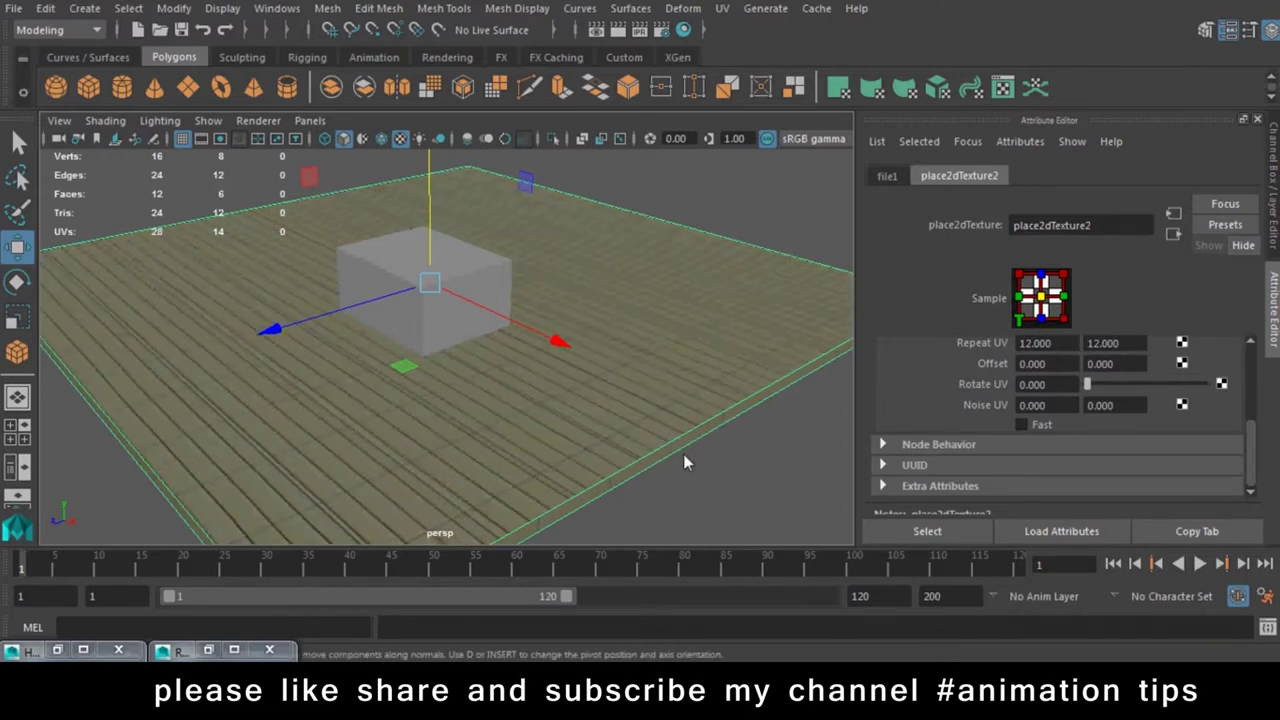
mouse_move(683, 454)
left_mouse_down("alt")
mouse_move(463, 417)
mouse_move(437, 349)
mouse_move(527, 428)
left_mouse_up("alt")
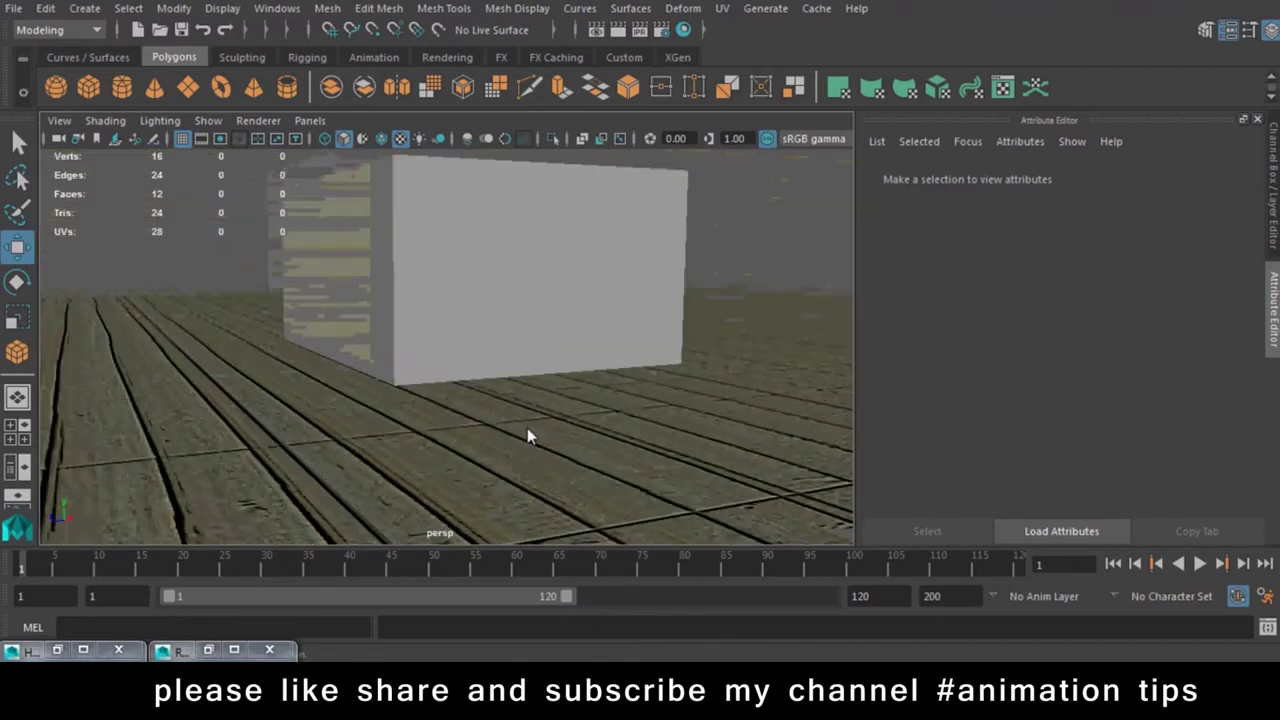
right_click_drag(527, 429, 541, 466, "alt")
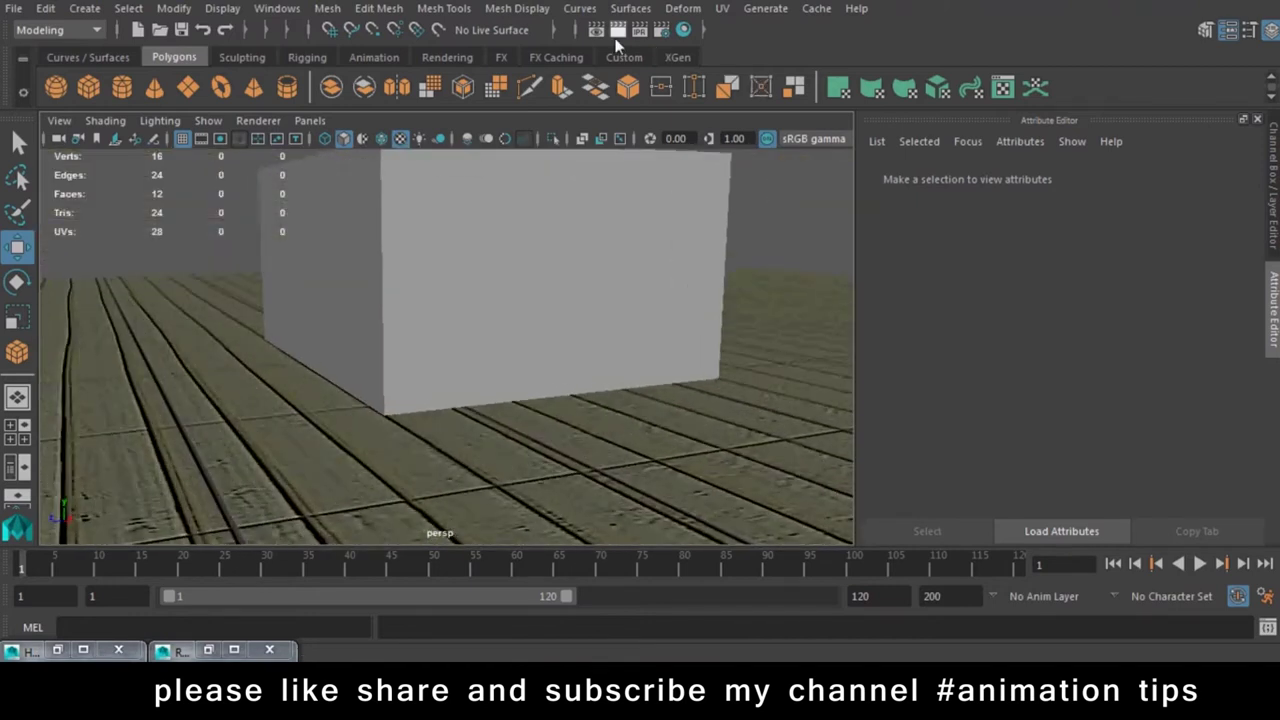
Render a 640 × 480 frame of the cube on the wood plank floor, then reframe above the cube
left_click(618, 30)
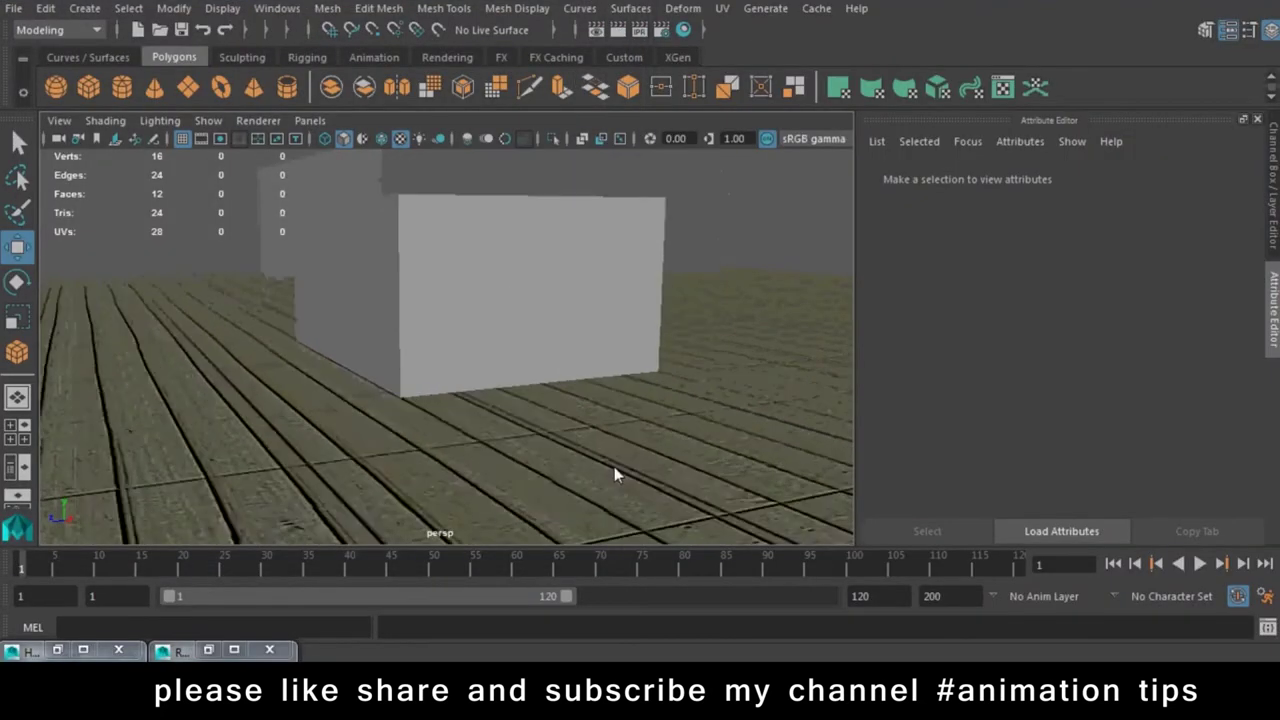
mouse_move(614, 466)
left_mouse_down("alt")
mouse_move(526, 442)
mouse_move(444, 455)
mouse_move(151, 406)
mouse_move(694, 472)
mouse_move(549, 431)
left_mouse_up("alt")
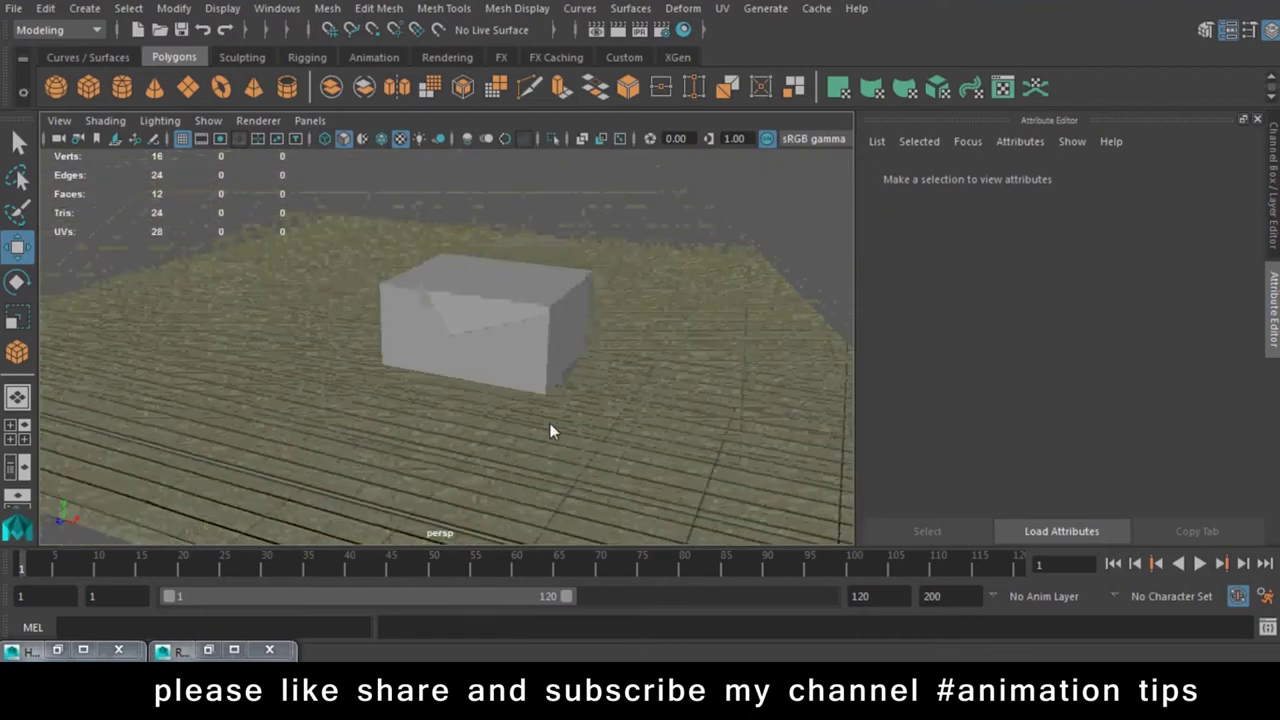
Start a new scene without saving the box scene, dismissing the crash error
left_click(14, 8)
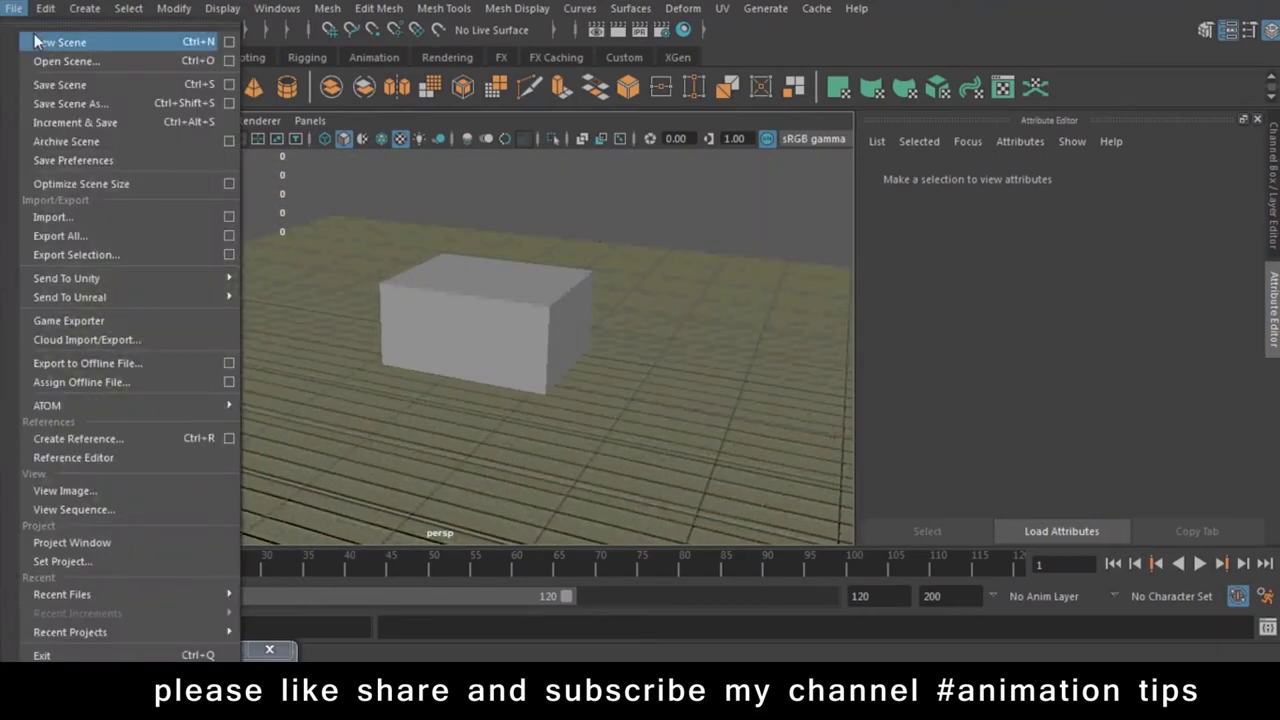
left_click(35, 42)
left_click(633, 333)
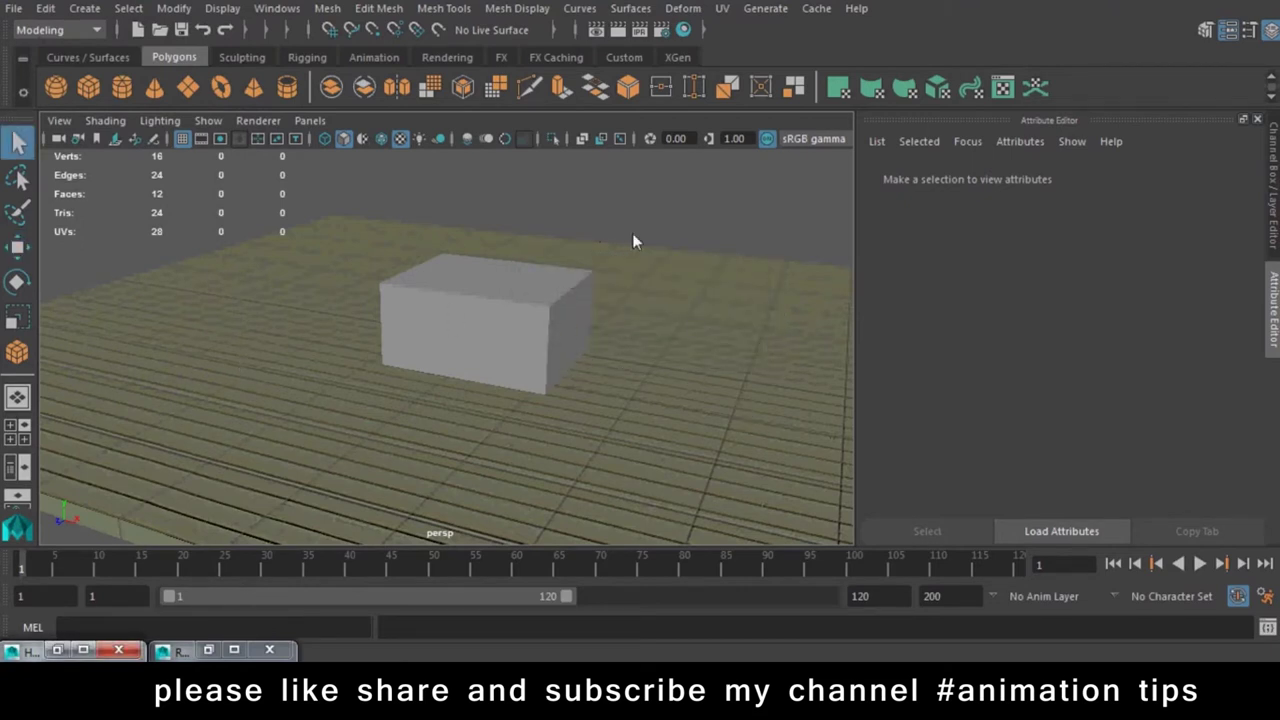
left_click(652, 345)
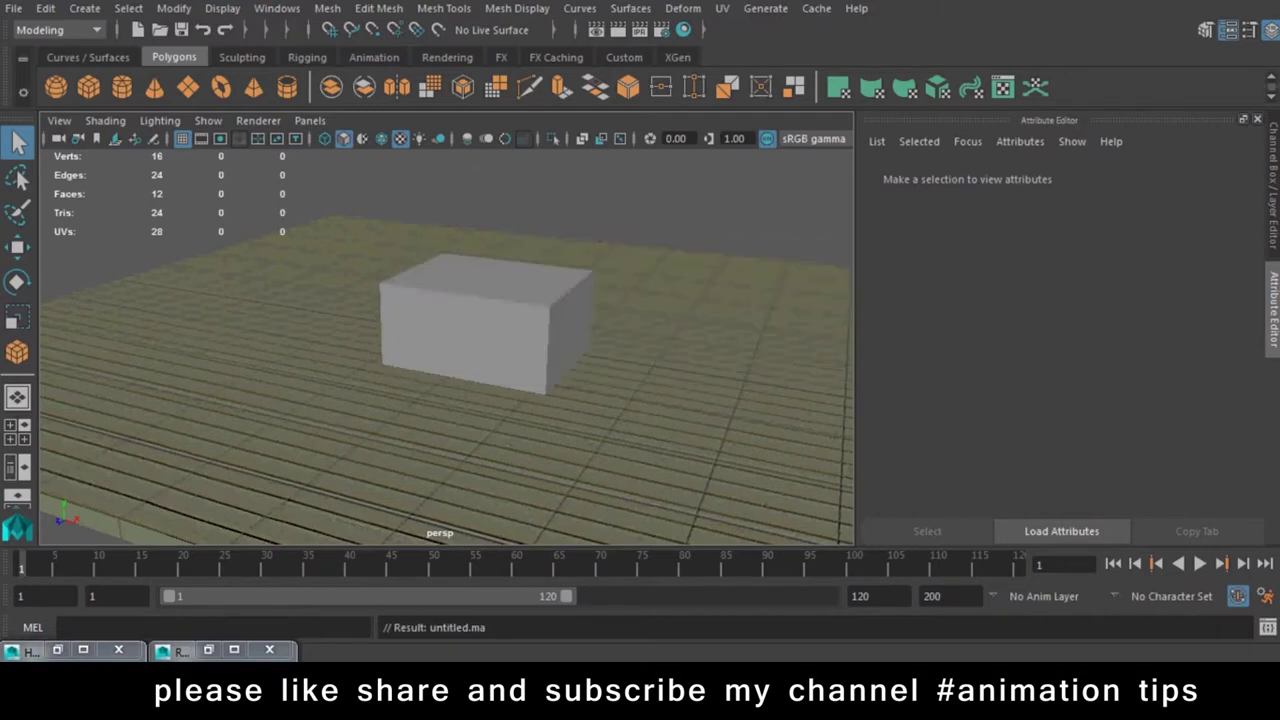
left_click(1121, 675)
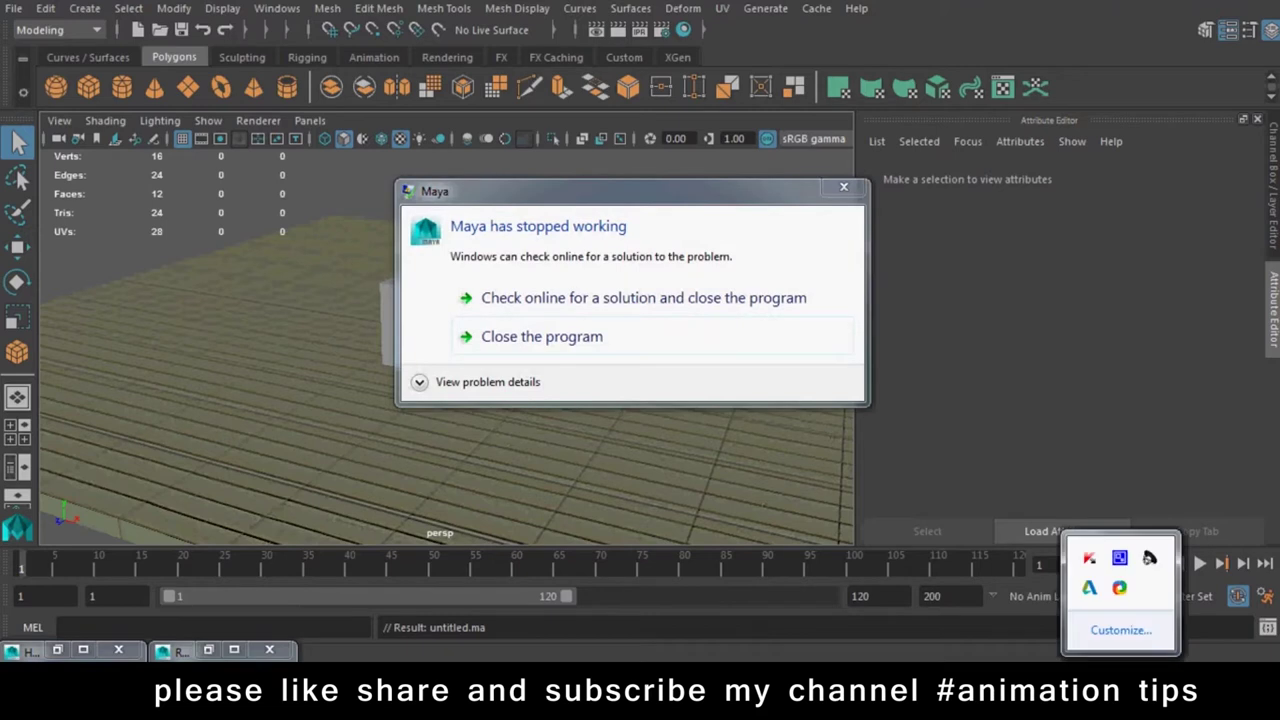
left_click(1120, 558)
left_click(1222, 473)
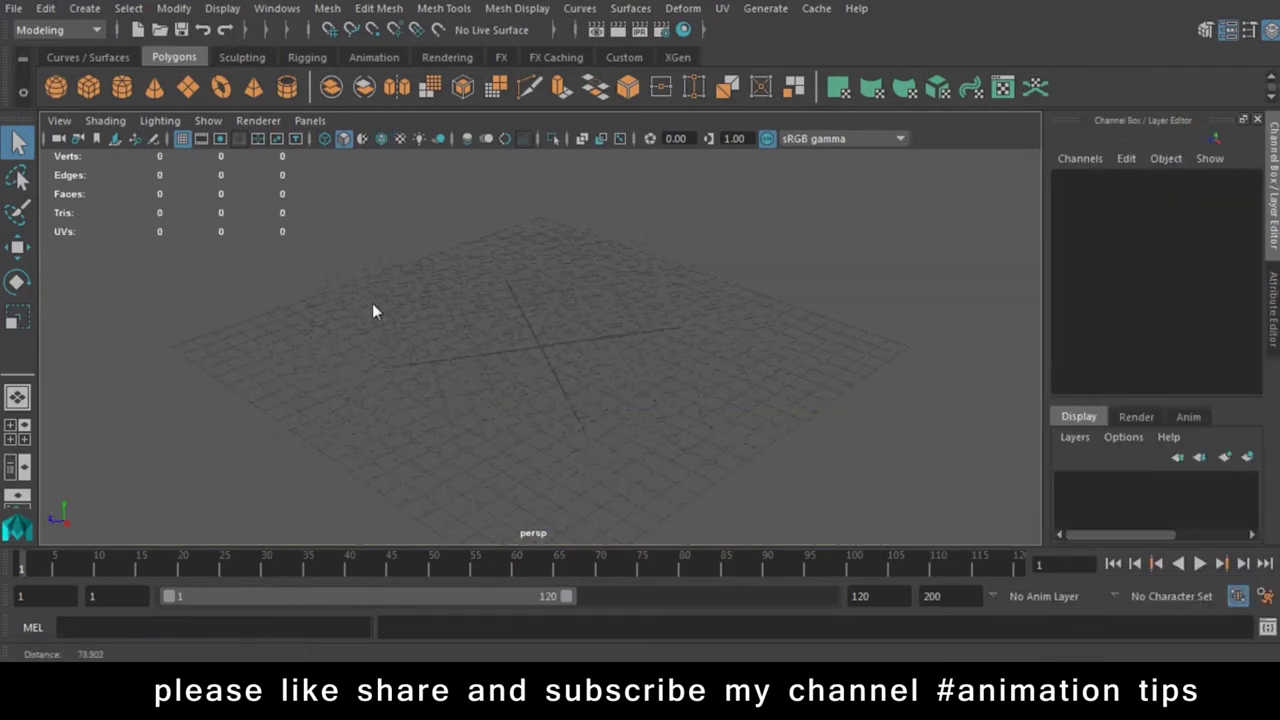
Draw a polygon plane across the grid with 50 × 50 subdivisions
left_click(187, 88)
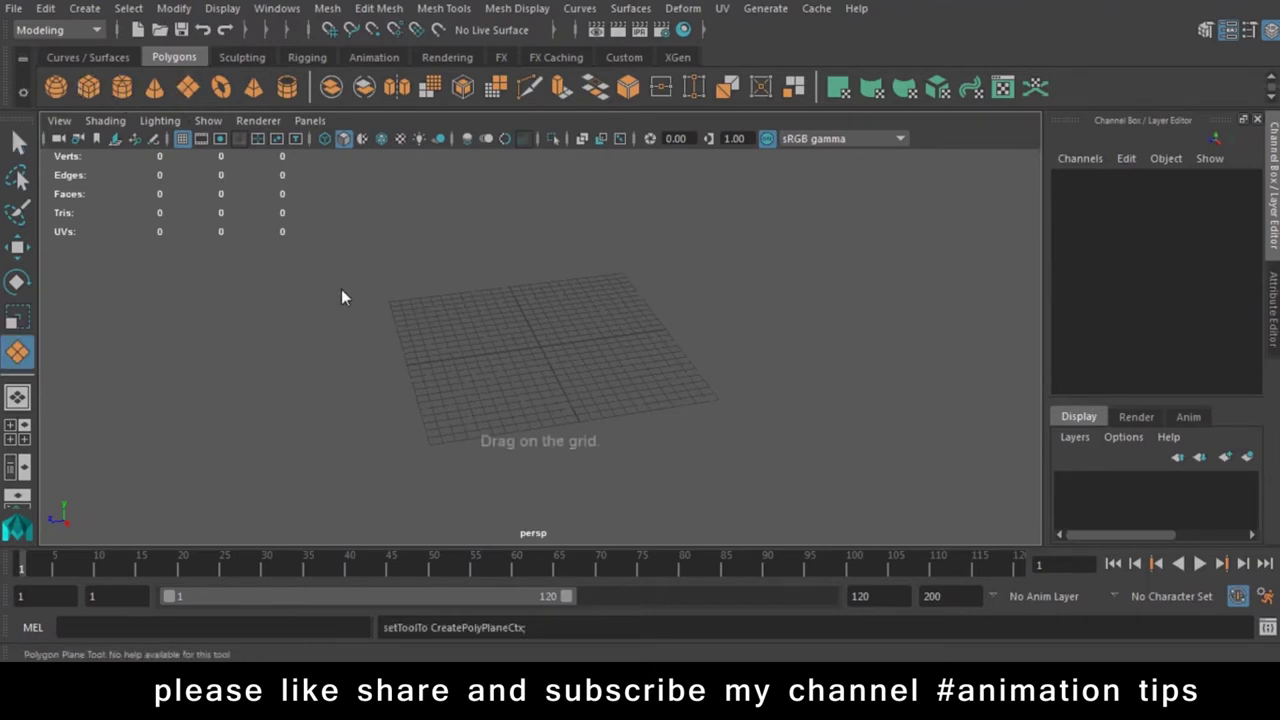
left_click_drag(341, 291, 1021, 508)
key("w")
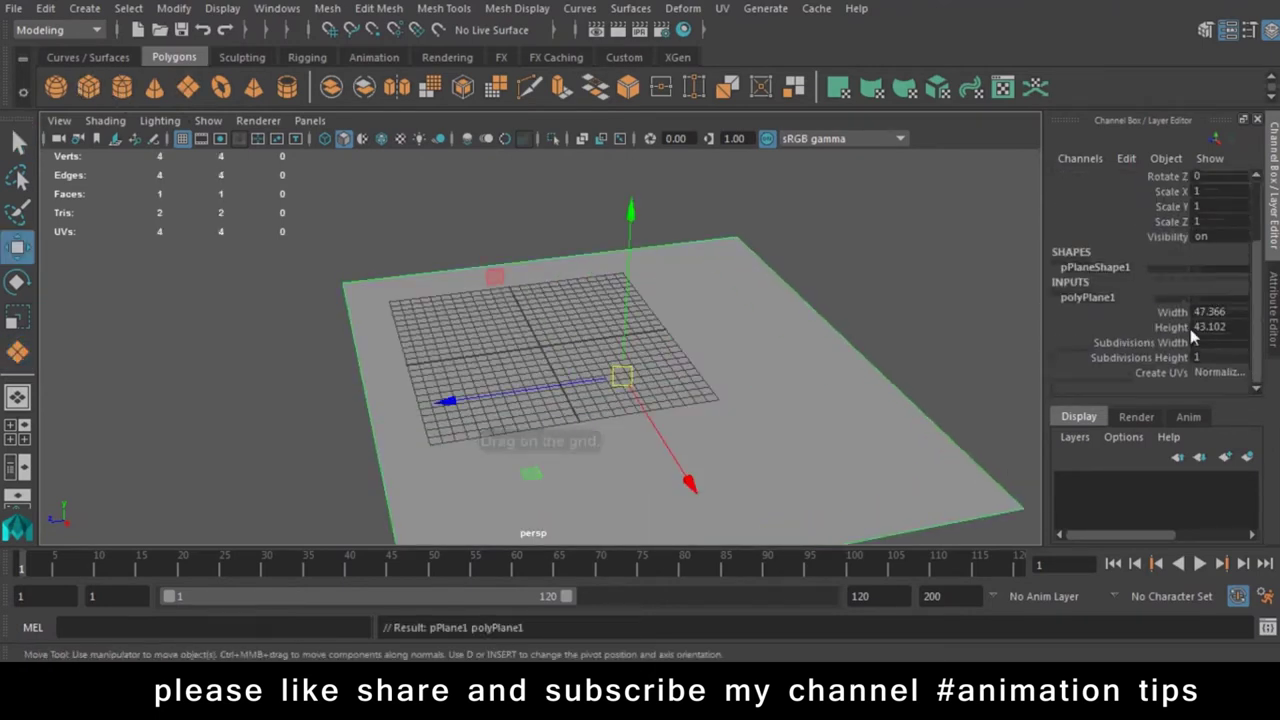
left_click_drag(1140, 342, 1140, 357)
middle_click_drag(480, 308, 860, 329)
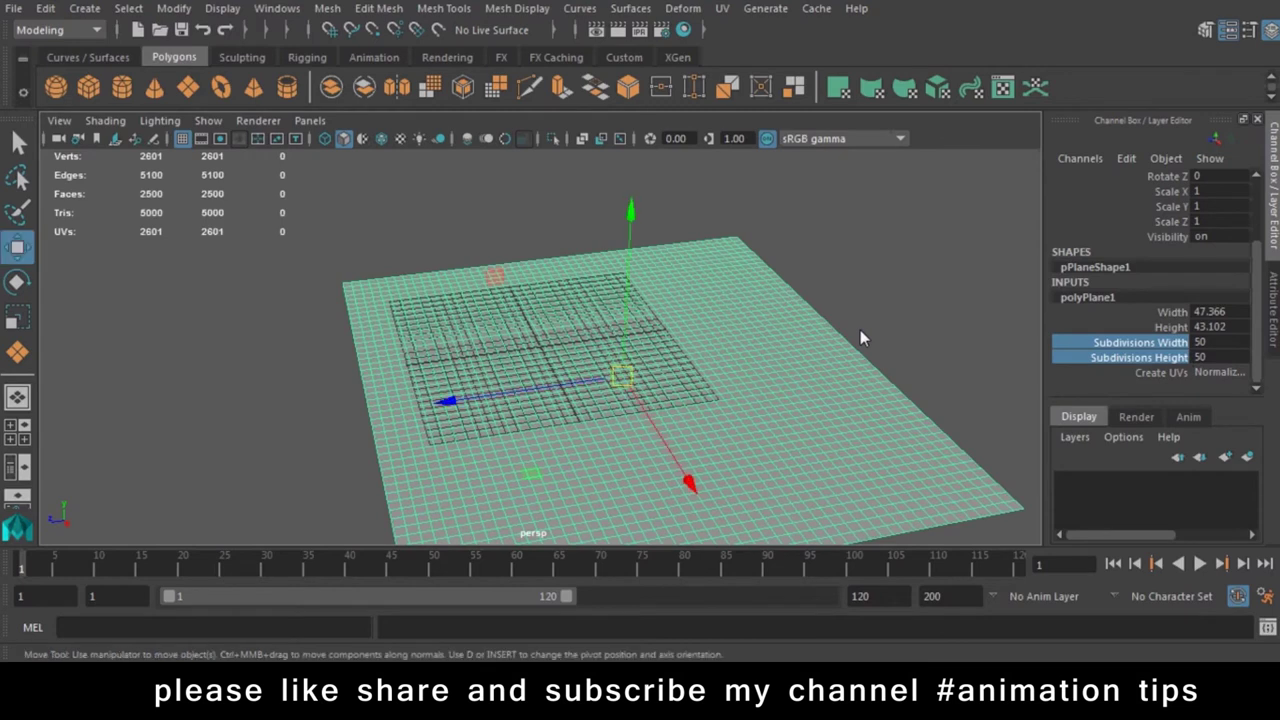
Move the plane to the origin by setting Translate X, Y and Z to 0
scroll(1189, 201, "up", 3)
left_click(1223, 196)
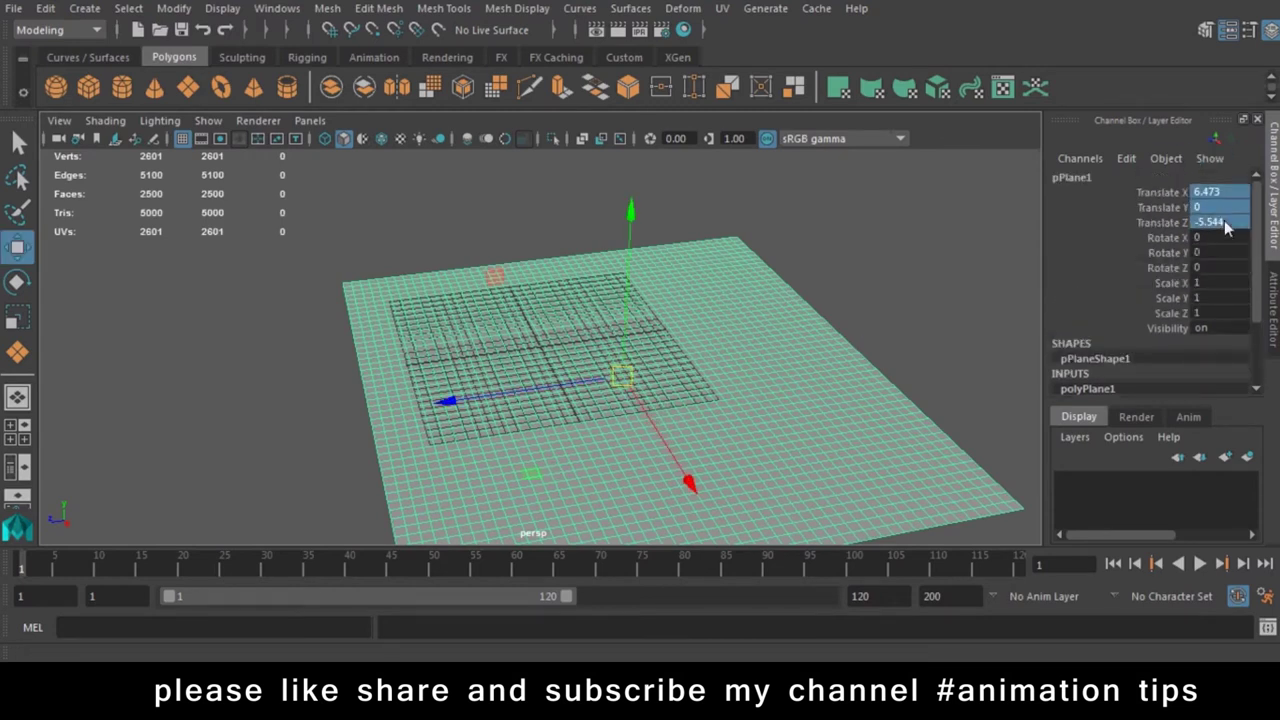
type("0")
key("Return")
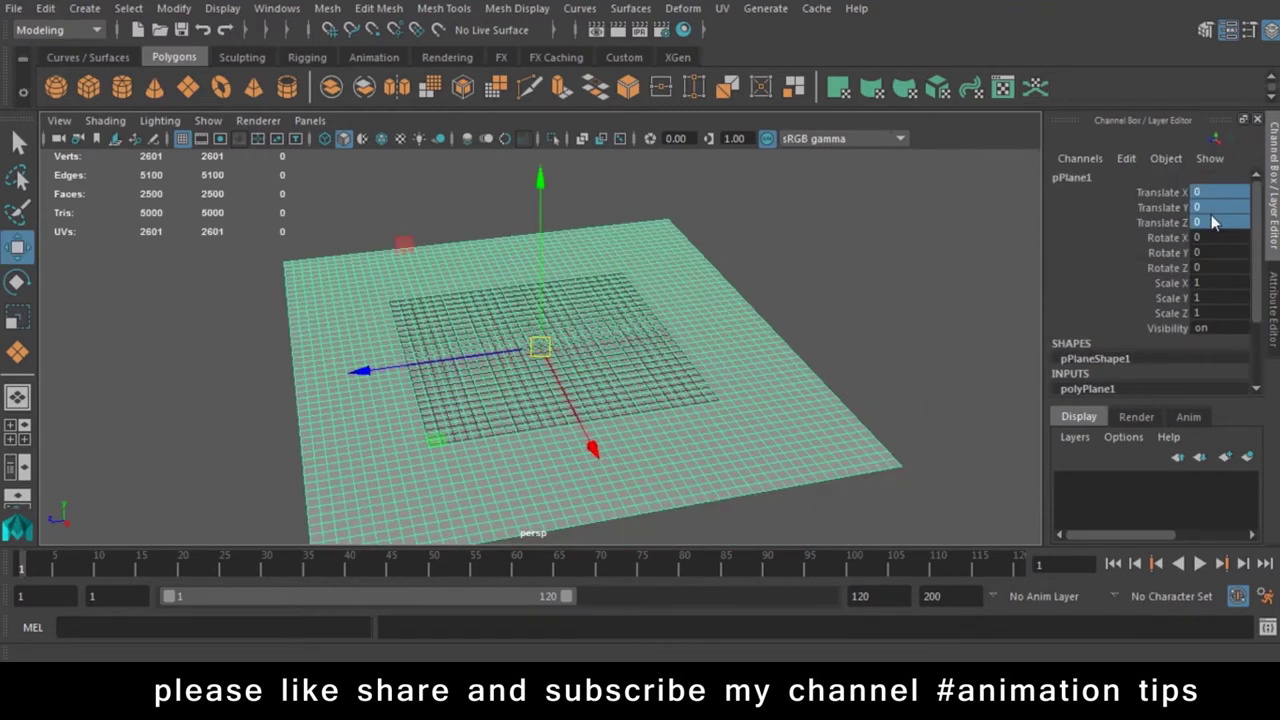
mouse_move(444, 389)
right_mouse_down("alt")
mouse_move(483, 352)
mouse_move(657, 443)
right_mouse_up("alt")
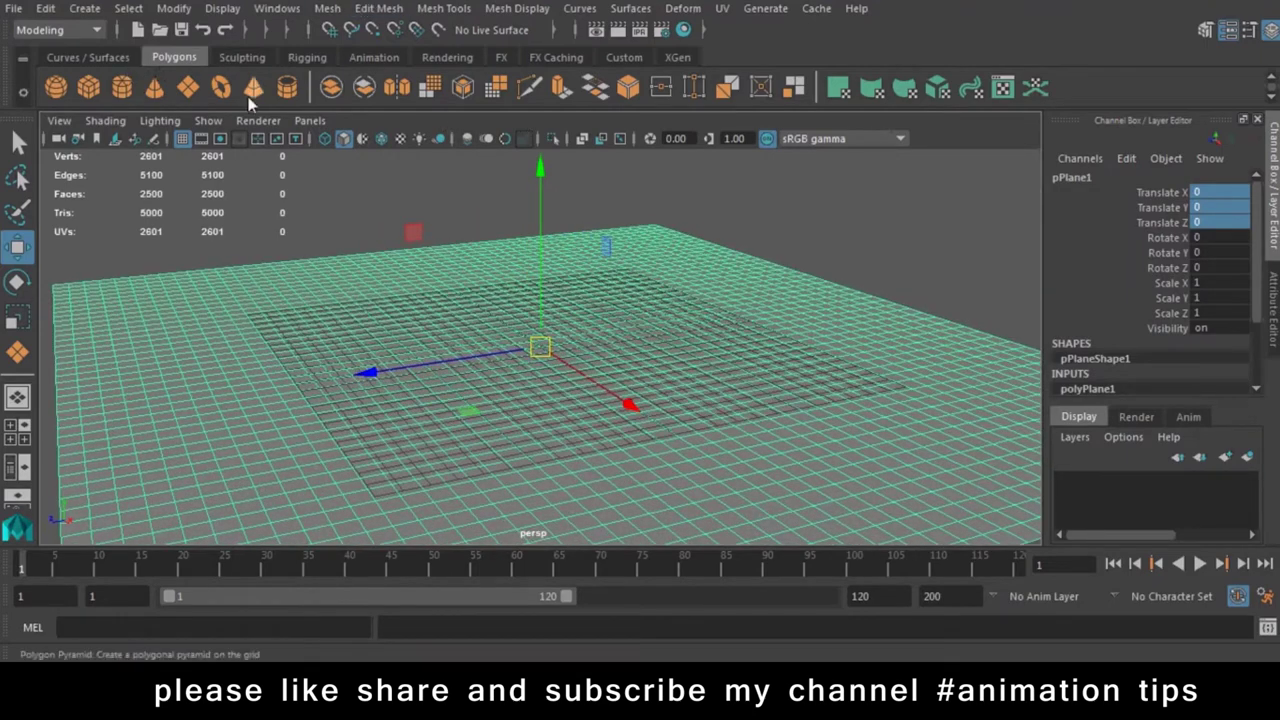
left_click(378, 8)
mouse_move(482, 283)
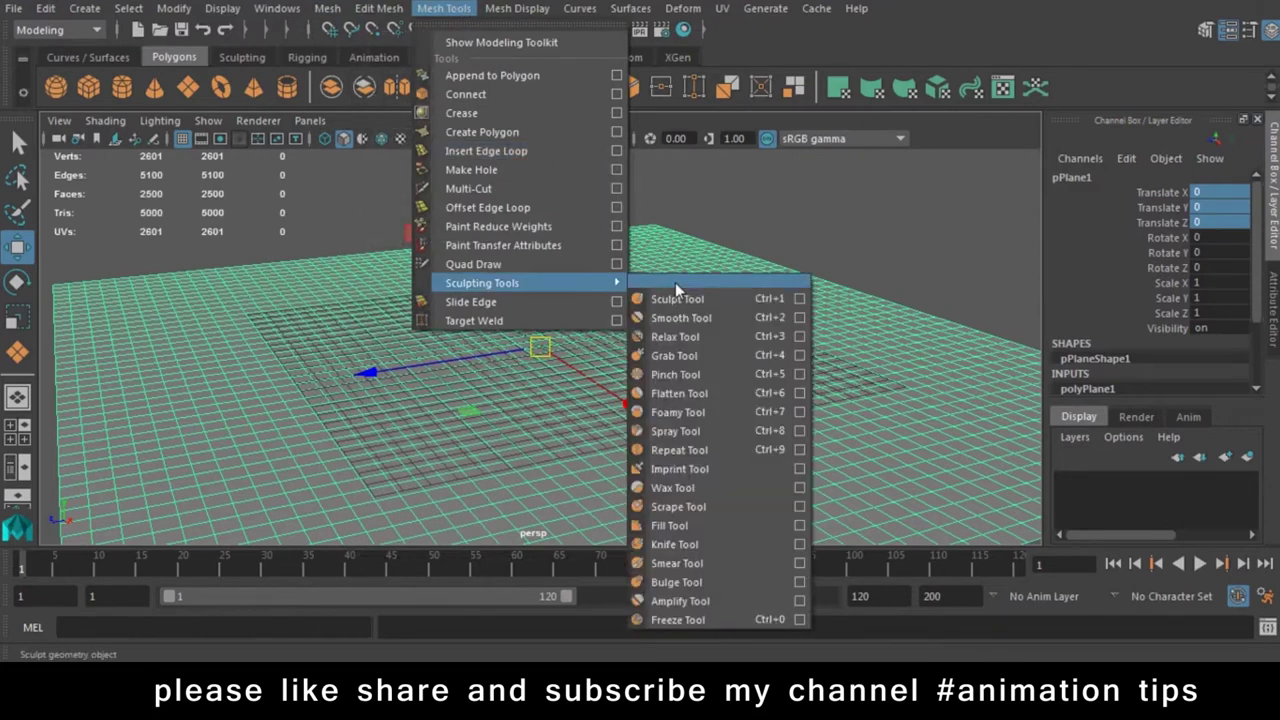
Shrink the Sculpt Tool brush and raise a mound across the plane's lower left
left_click(693, 304)
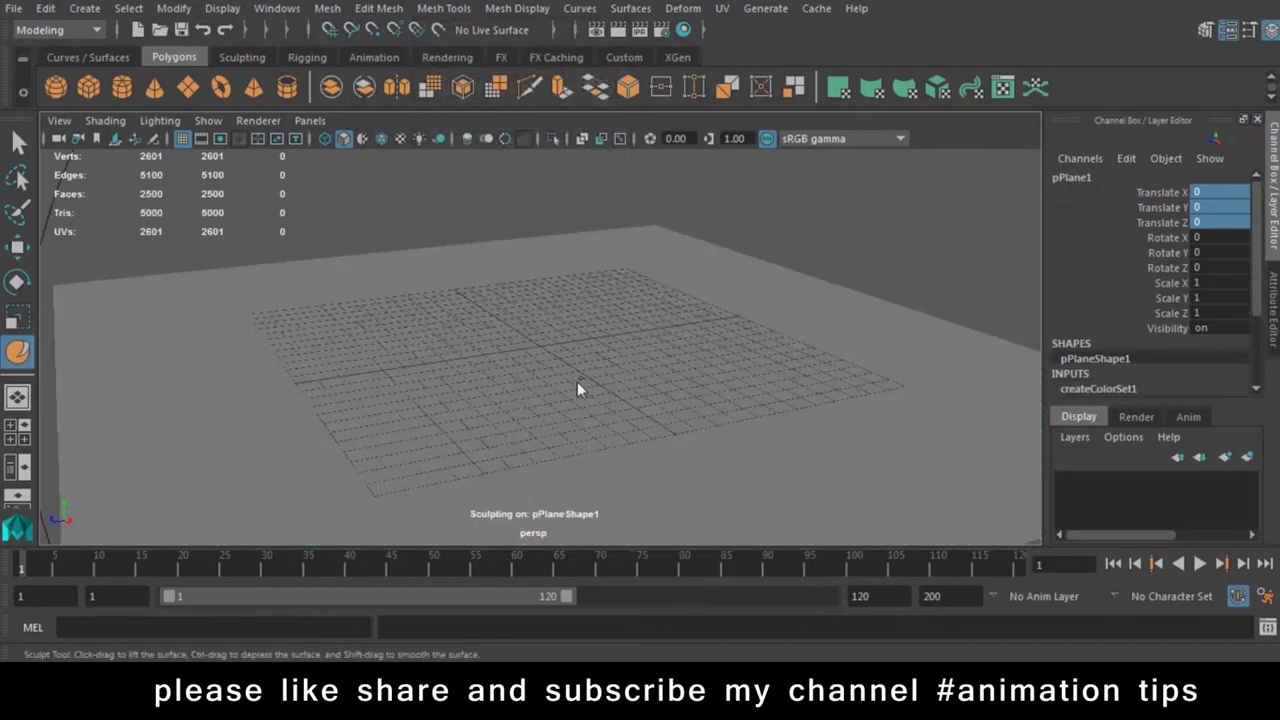
left_click_drag(599, 349, 632, 345)
key("ctrl+z")
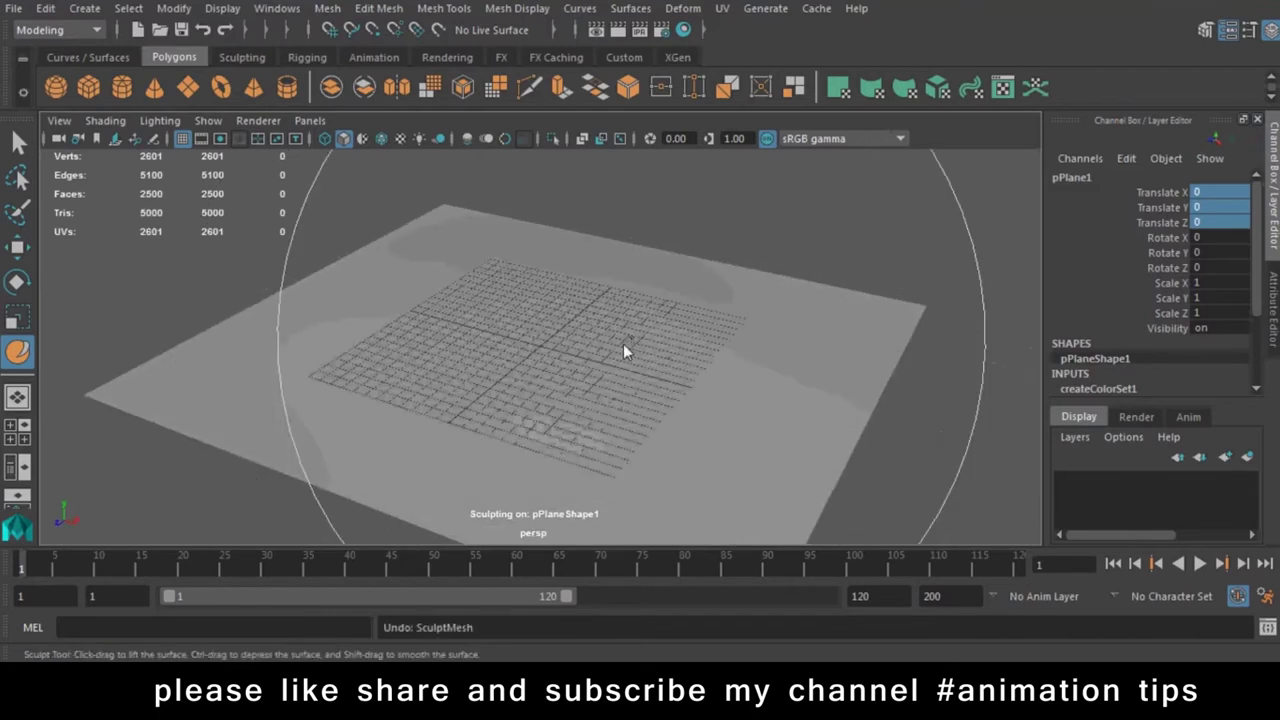
left_click_drag(588, 473, 236, 314)
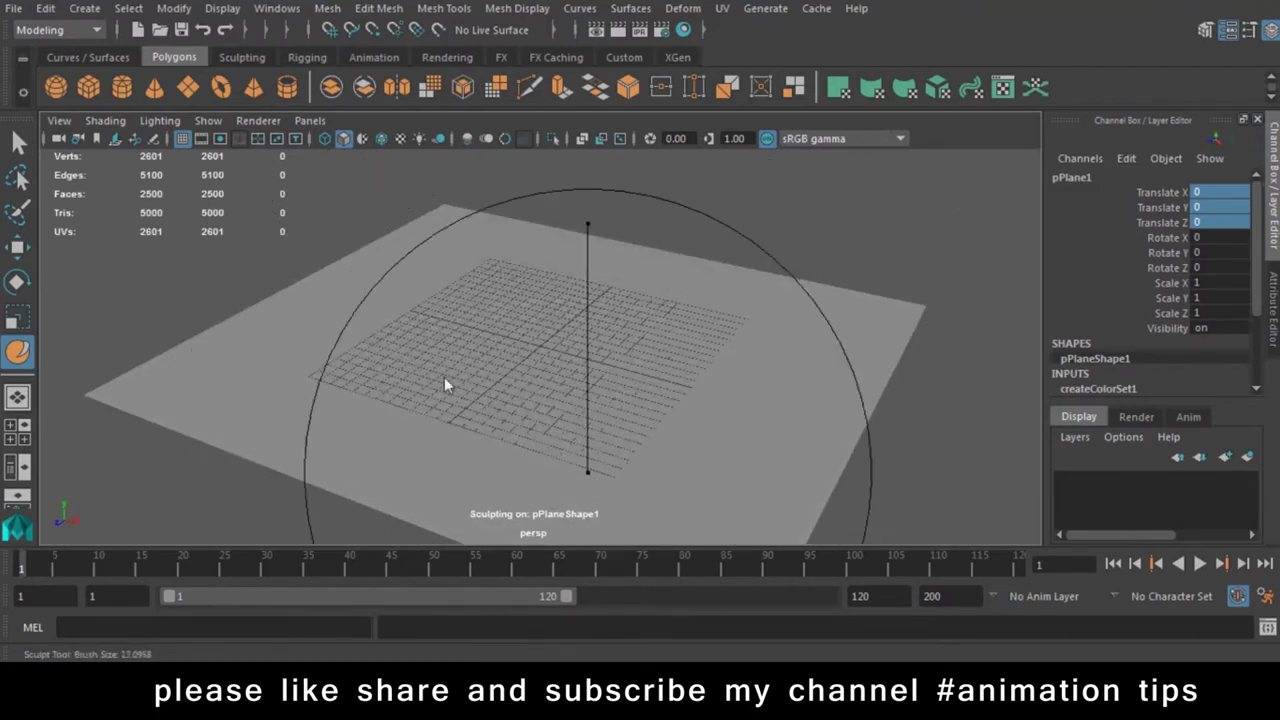
left_click_drag(544, 462, 314, 382)
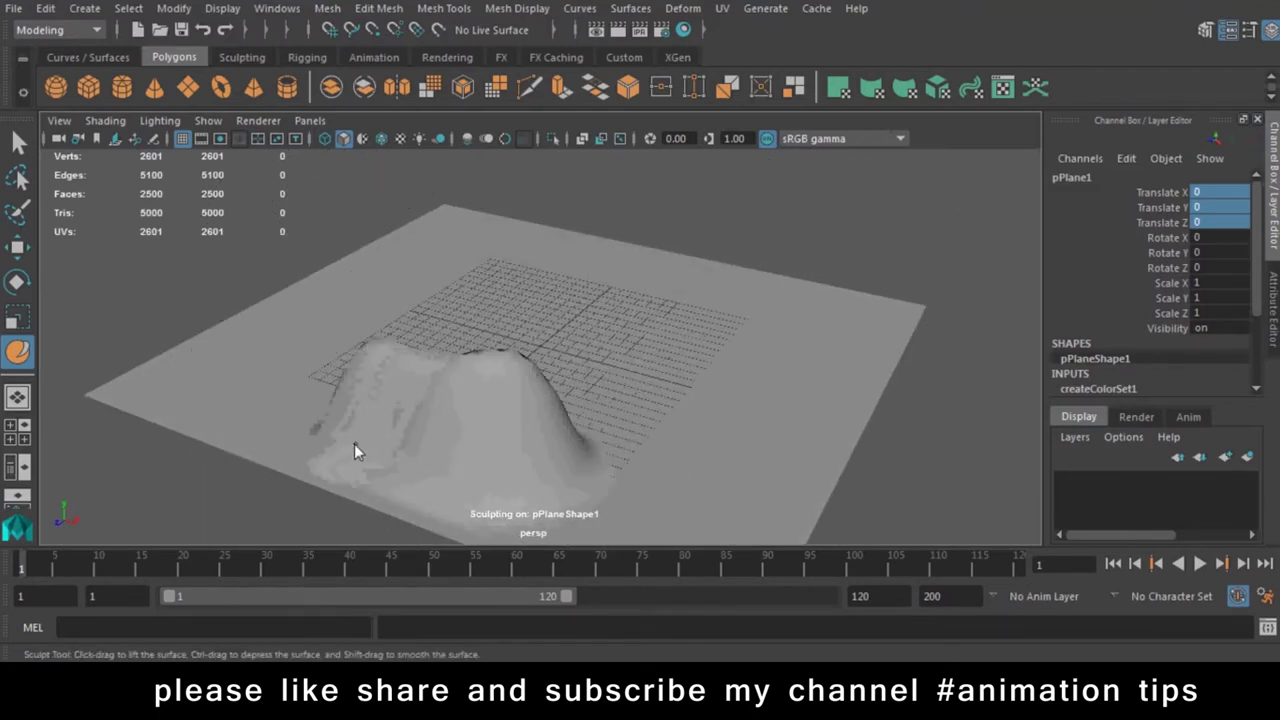
mouse_move(703, 403)
left_mouse_down("alt")
mouse_move(476, 412)
mouse_move(392, 319)
mouse_move(659, 352)
mouse_move(588, 450)
mouse_move(309, 434)
mouse_move(587, 524)
mouse_move(544, 285)
mouse_move(460, 280)
mouse_move(499, 217)
mouse_move(828, 318)
mouse_move(668, 242)
mouse_move(604, 455)
mouse_move(625, 346)
mouse_move(612, 281)
mouse_move(434, 157)
mouse_move(366, 520)
mouse_move(629, 466)
mouse_move(700, 262)
mouse_move(451, 372)
mouse_move(549, 353)
mouse_move(643, 277)
left_mouse_up("alt")
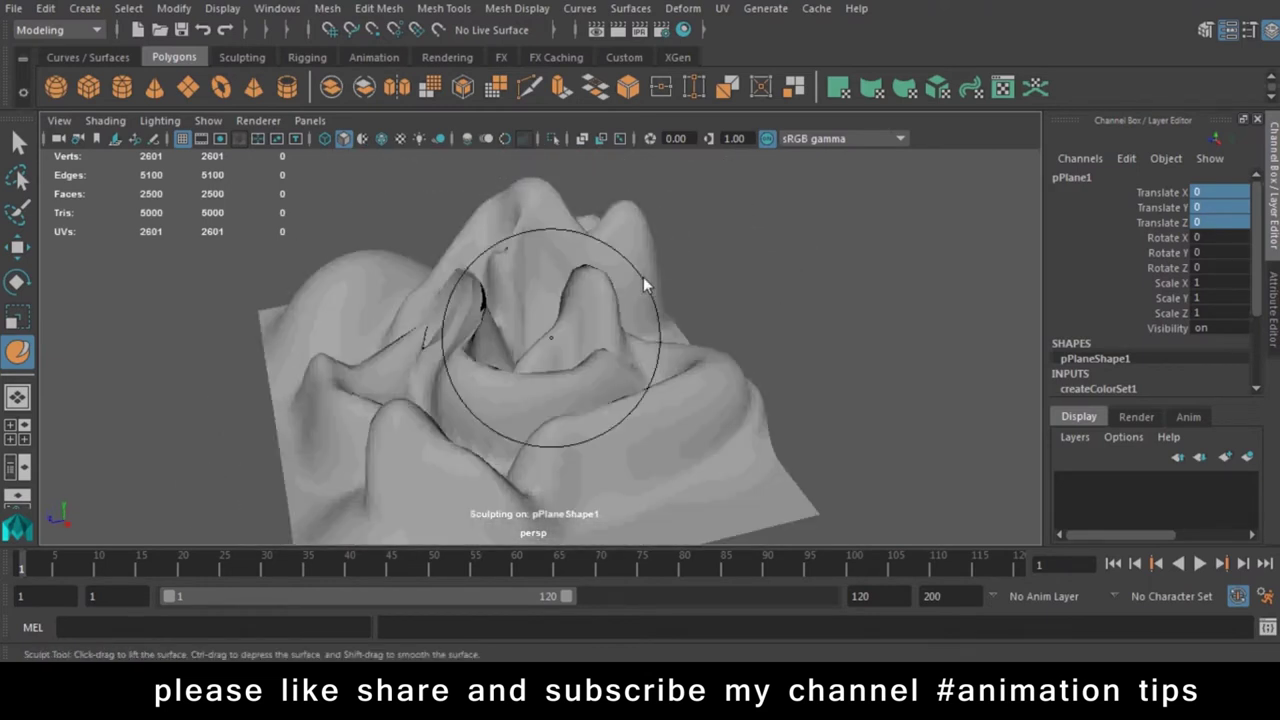
Smooth the folds in the middle of the terrain with the Smooth Tool
left_click(444, 8)
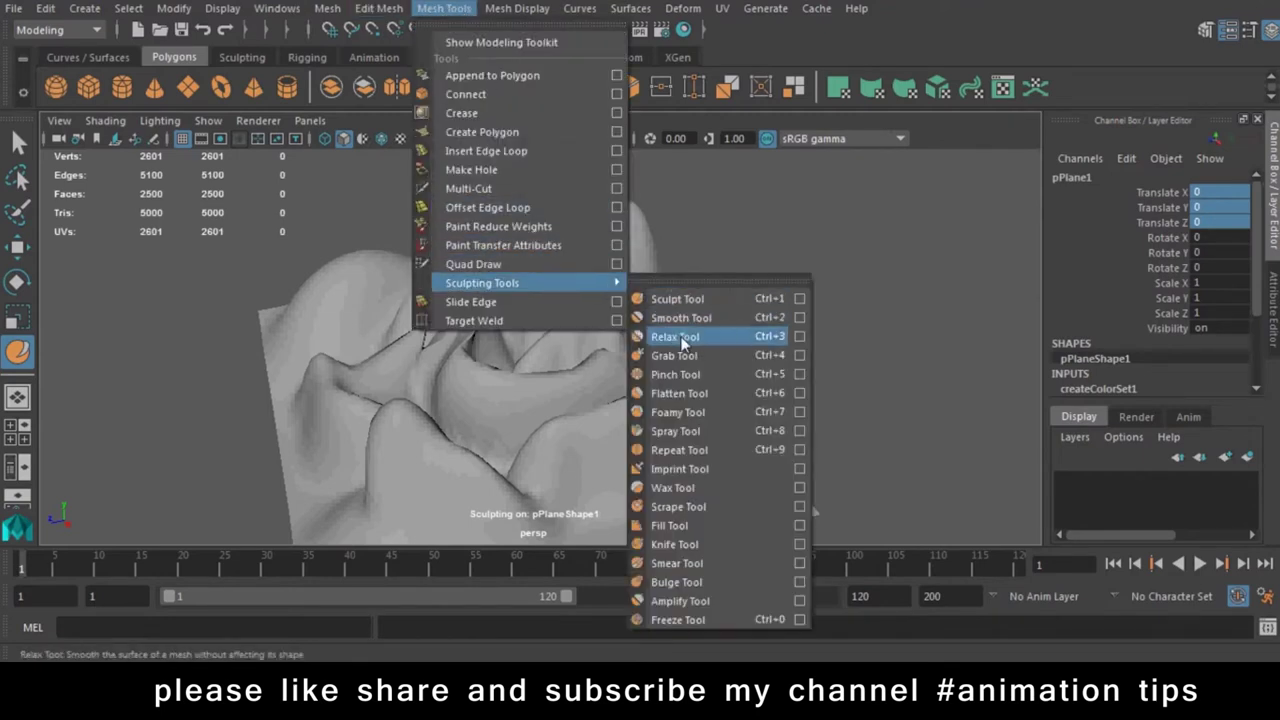
left_click(680, 334)
left_click_drag(466, 357, 449, 371)
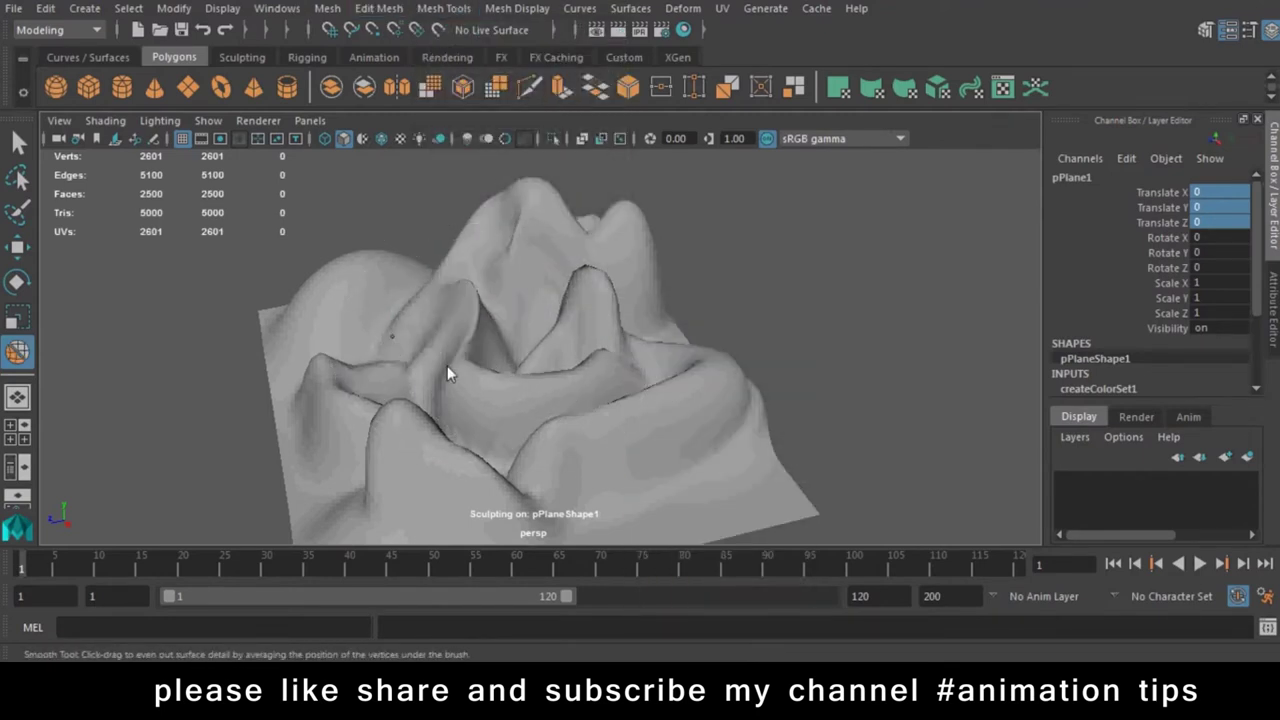
key("e")
mouse_move(666, 354)
left_mouse_down()
mouse_move(628, 380)
mouse_move(811, 256)
left_mouse_up()
left_click(792, 260)
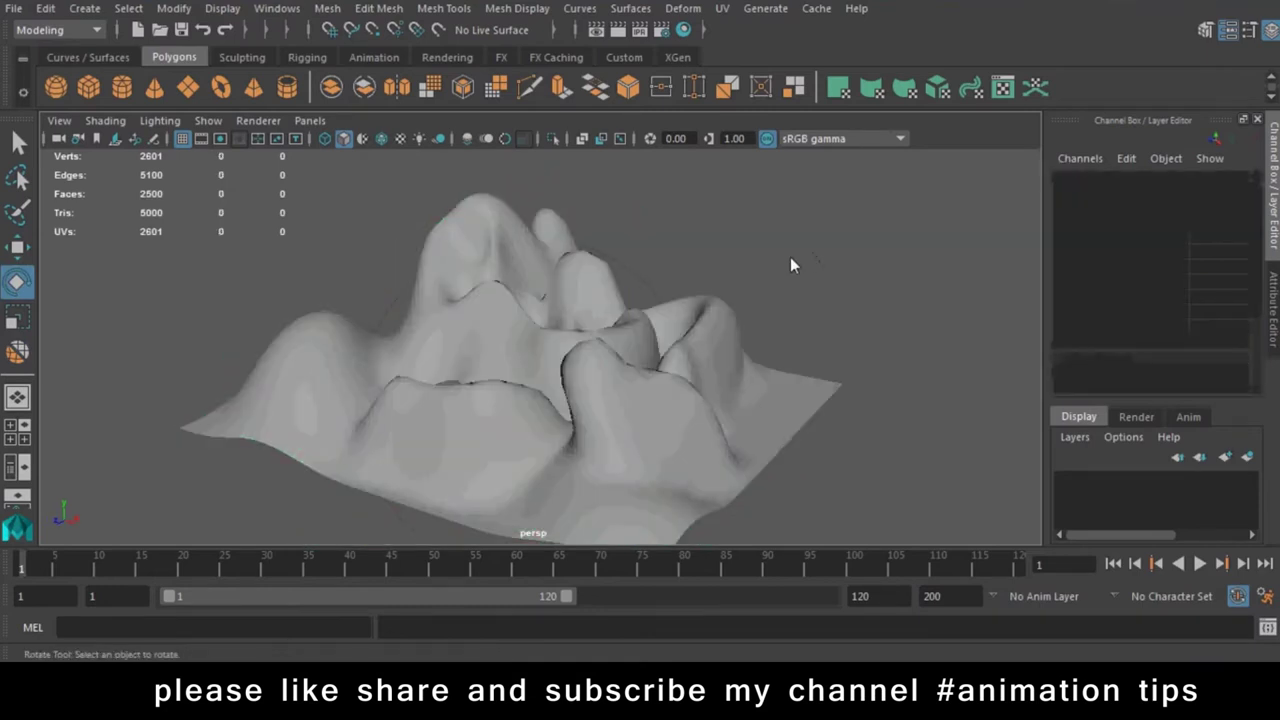
Scale the terrain to 1.576 in X and Z and 1.308 in Y
key("r")
left_click(522, 368)
mouse_move(528, 405)
left_mouse_down()
mouse_move(530, 248)
mouse_move(547, 284)
left_mouse_up()
right_click_drag(547, 284, 679, 326, "alt")
mouse_move(679, 326)
left_mouse_down("alt")
mouse_move(718, 459)
mouse_move(649, 367)
mouse_move(763, 374)
mouse_move(598, 384)
mouse_move(622, 367)
mouse_move(470, 356)
mouse_move(519, 359)
mouse_move(574, 430)
mouse_move(517, 420)
mouse_move(432, 297)
left_mouse_up("alt")
key("w")
right_click_drag(431, 159, 453, 505)
mouse_move(427, 642)
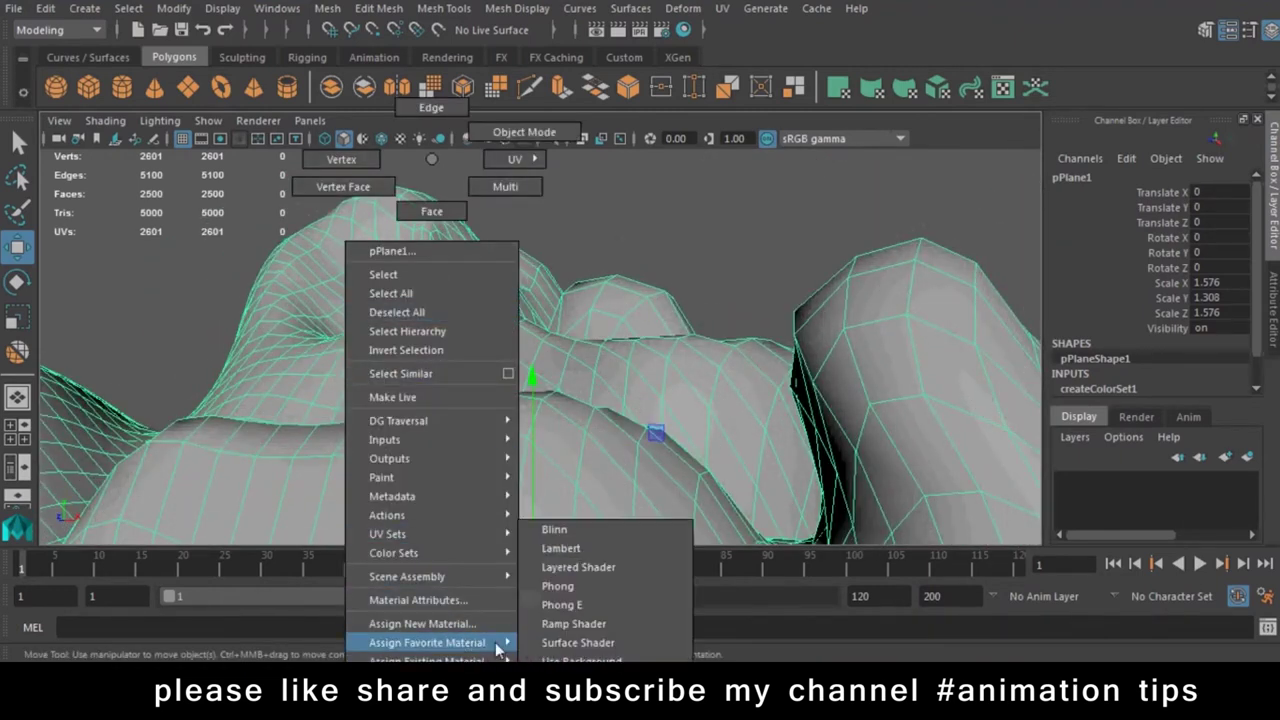
Assign a new Lambert material to the terrain and delete its construction history
left_click(600, 549)
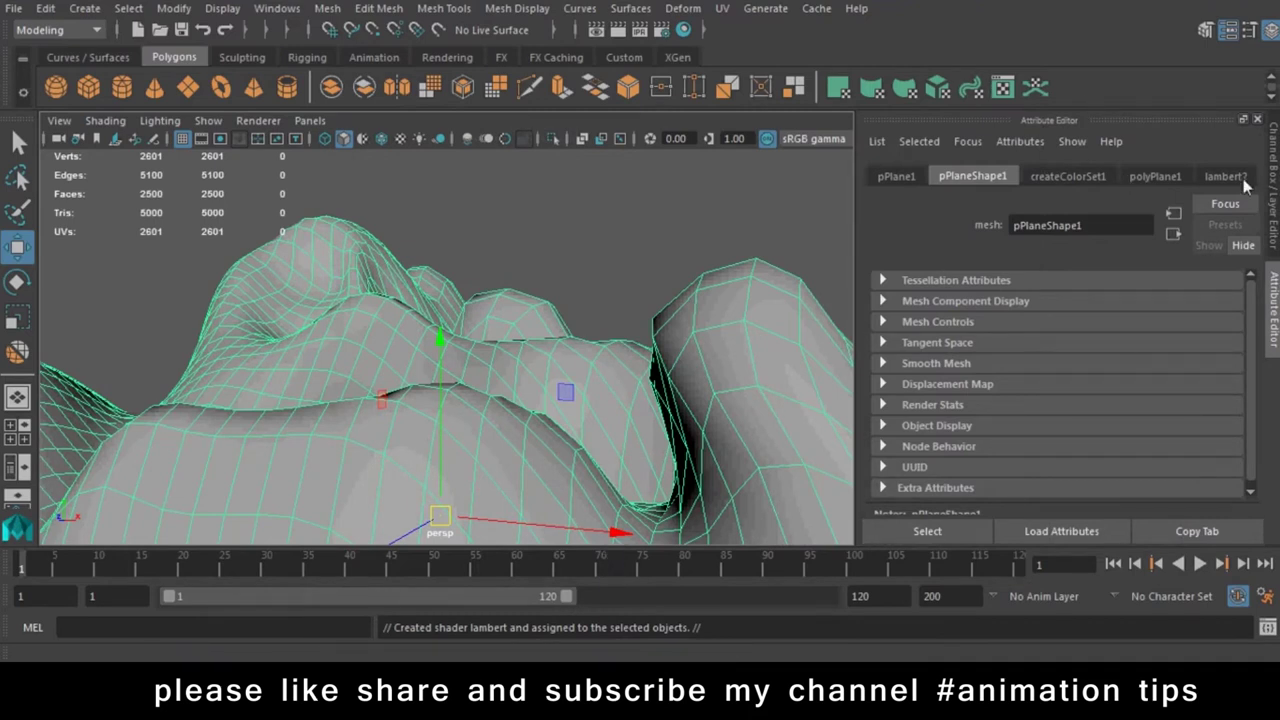
left_click(42, 9)
mouse_move(99, 231)
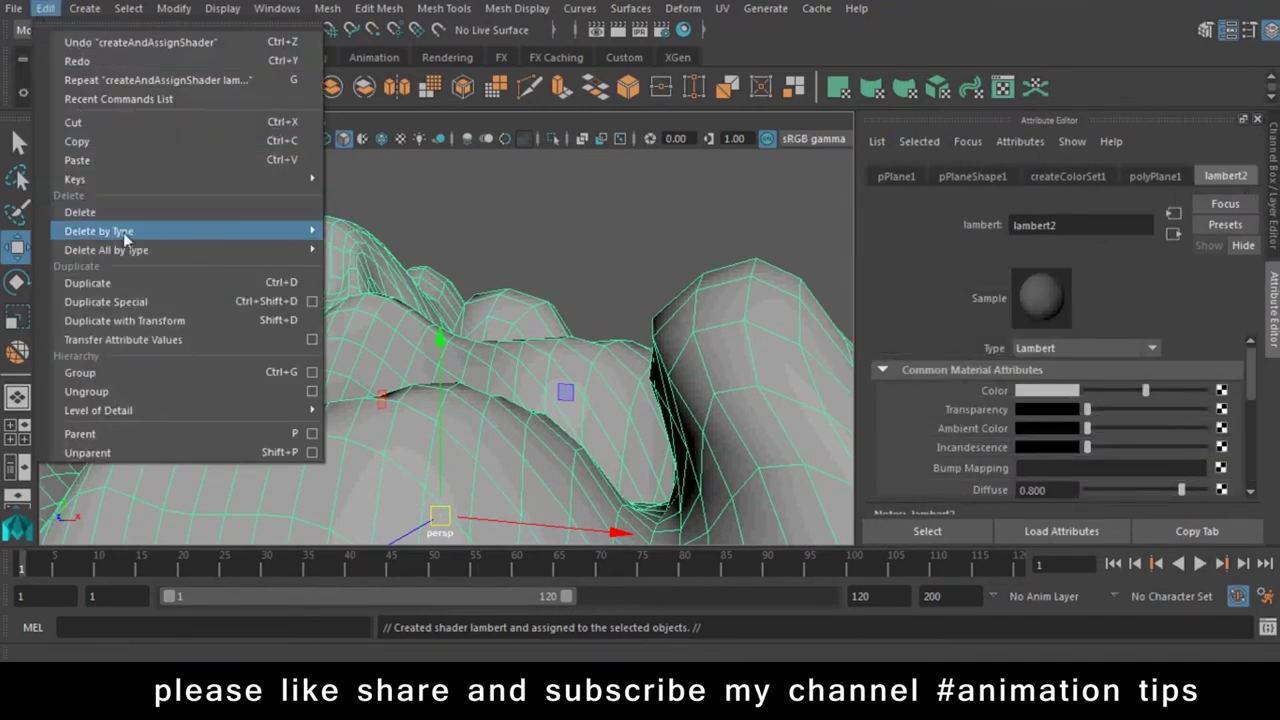
left_click(377, 247)
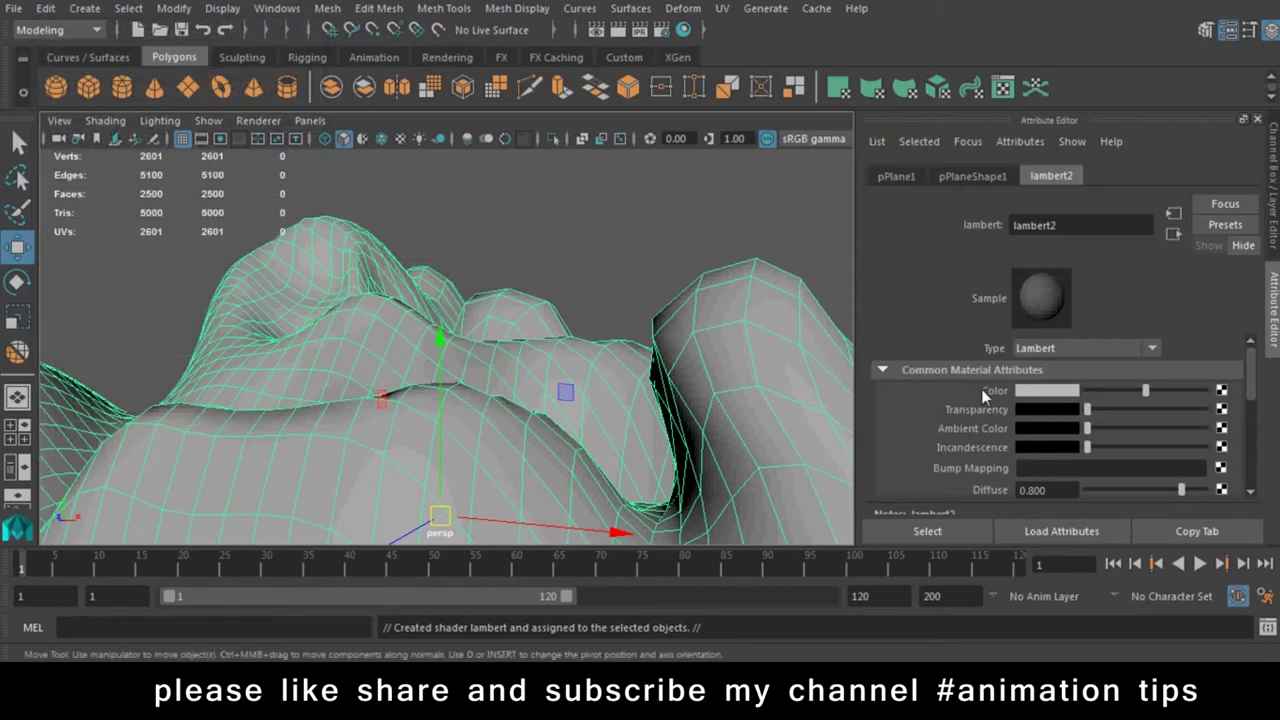
Connect a Ramp texture to the lambert2 material's Color, then reselect the terrain
left_click(1221, 390)
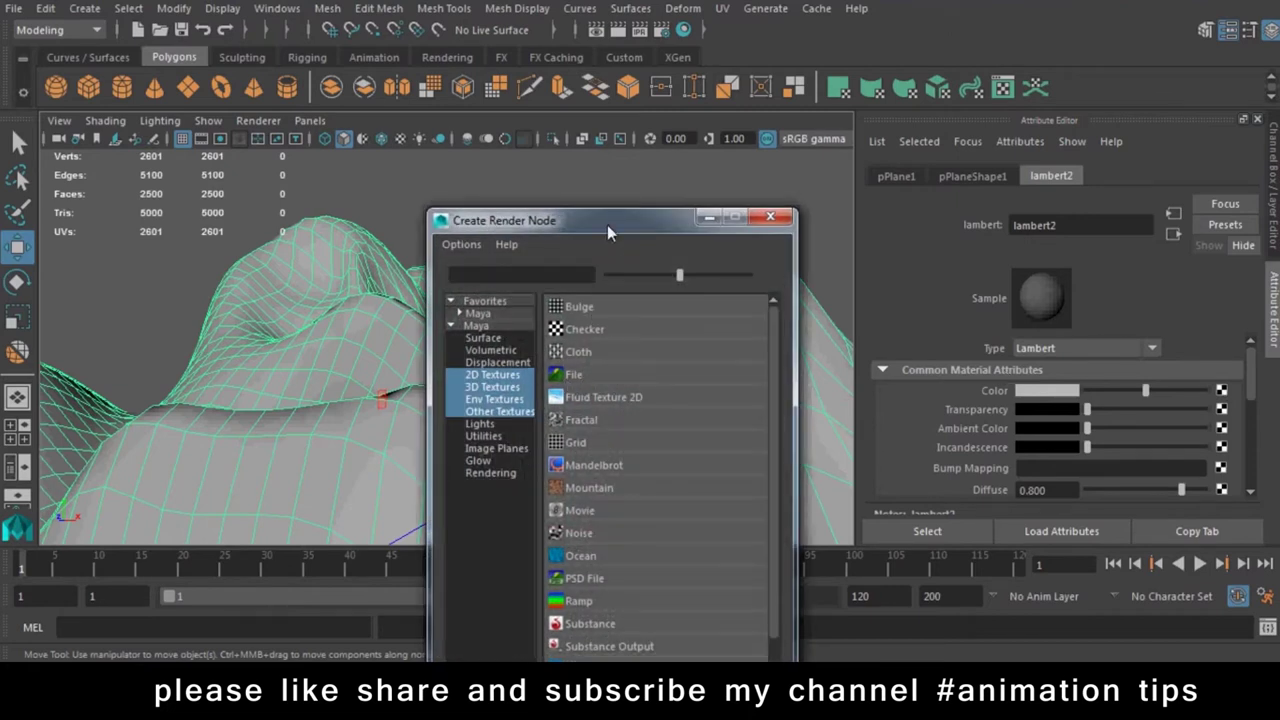
left_click_drag(607, 225, 549, 36)
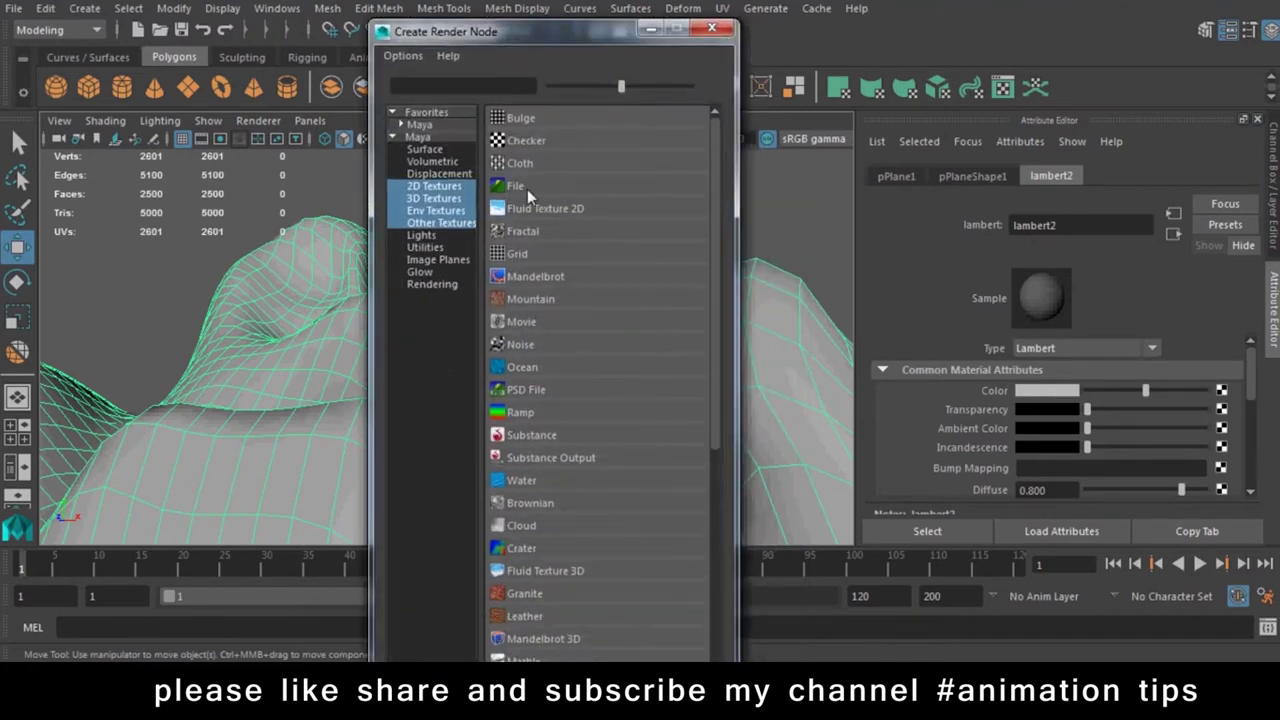
left_click(519, 413)
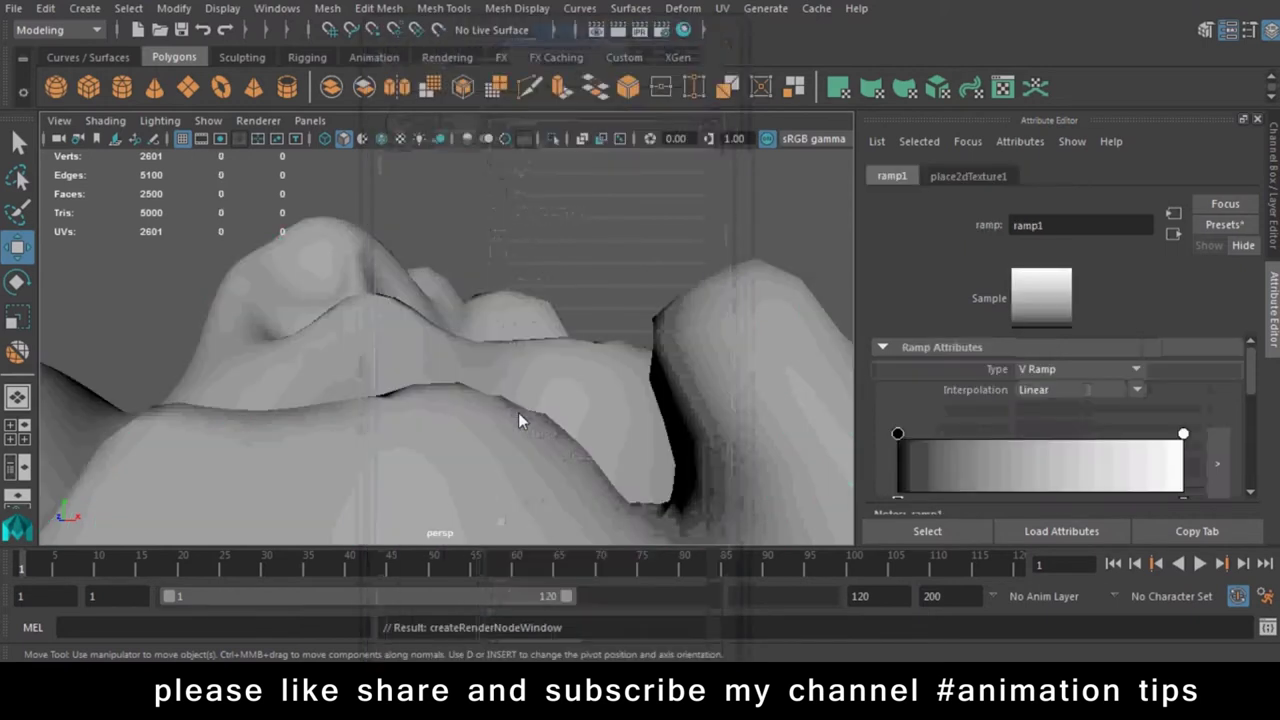
scroll(1032, 427, "down", 3)
scroll(1032, 427, "up", 3)
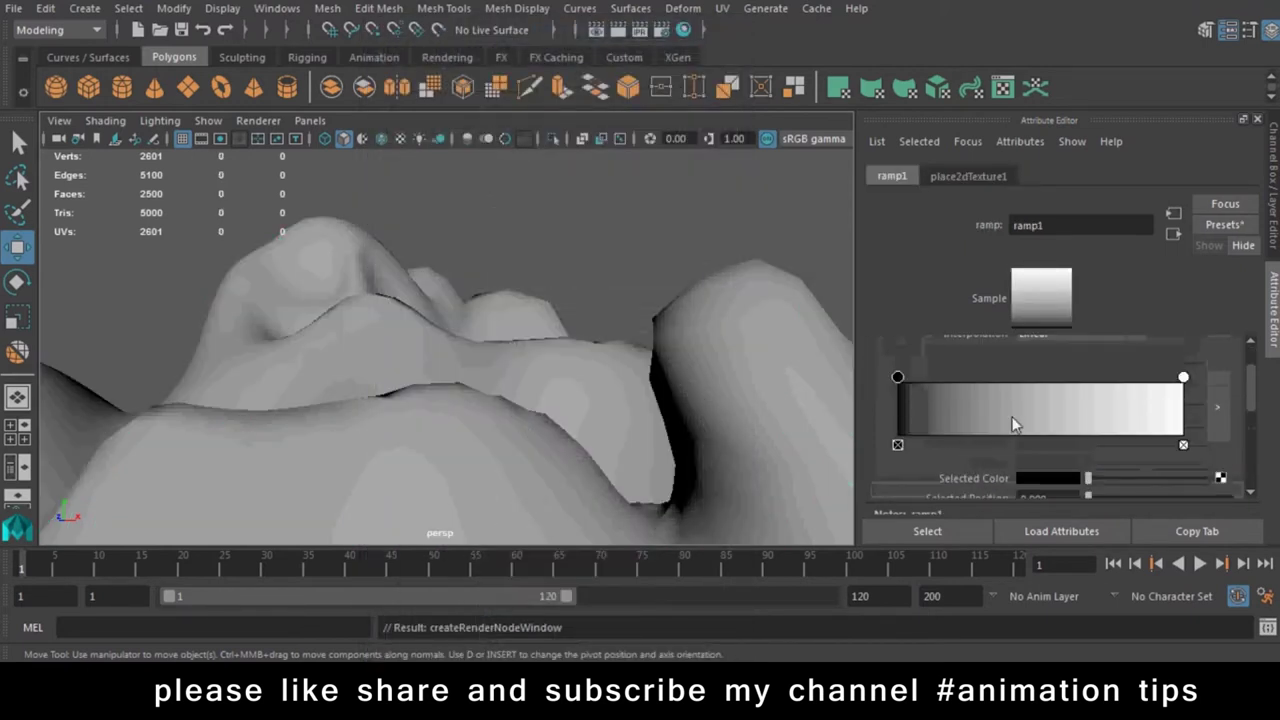
left_click(474, 249)
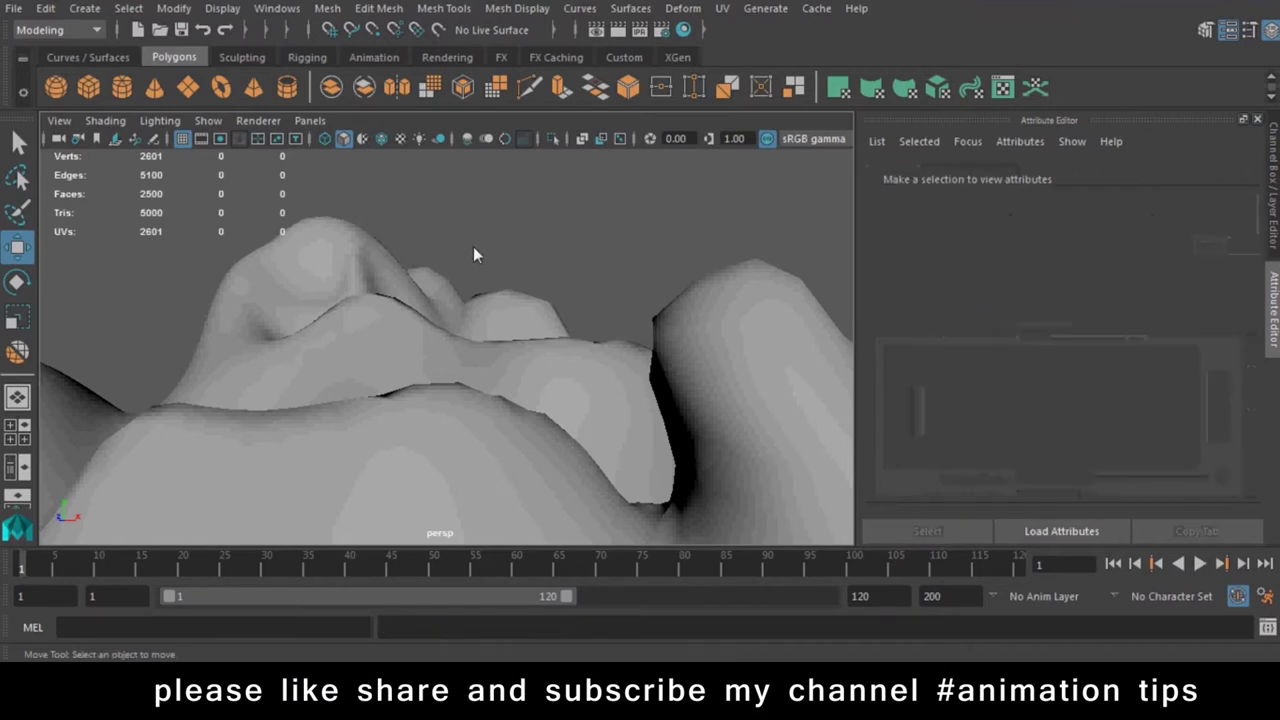
left_click(356, 402)
right_click_drag(396, 159, 396, 308)
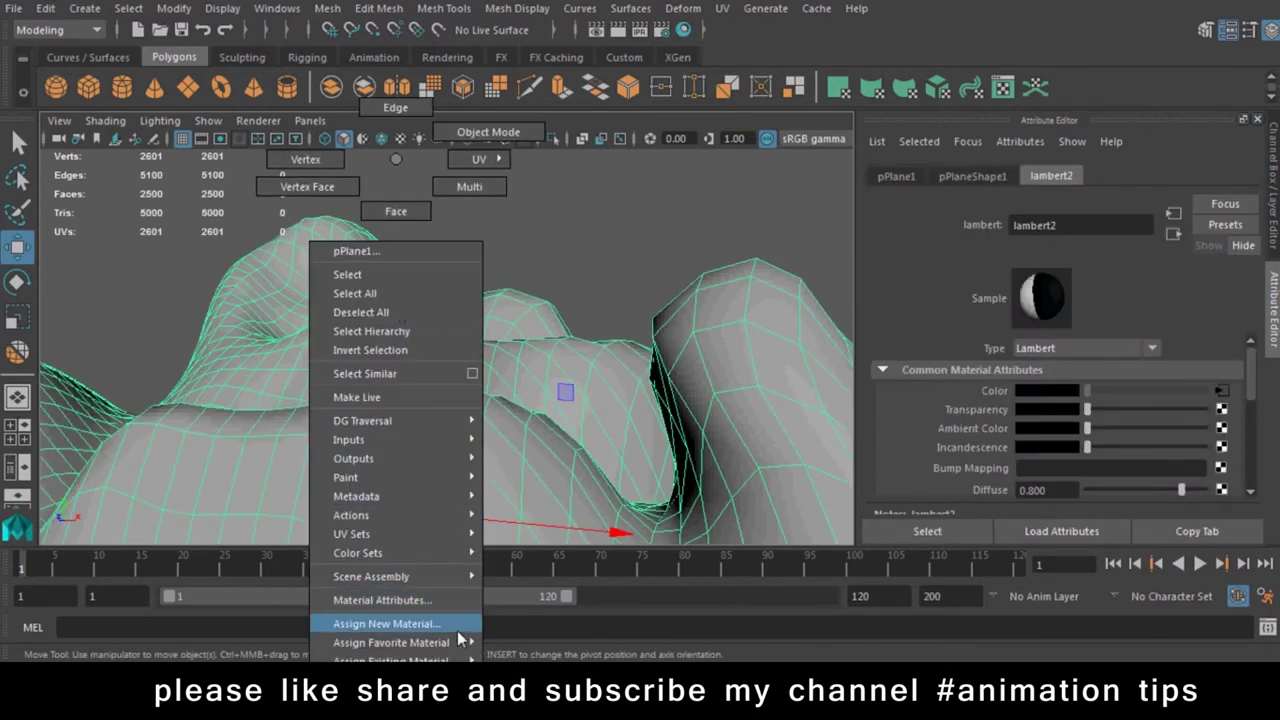
mouse_move(391, 642)
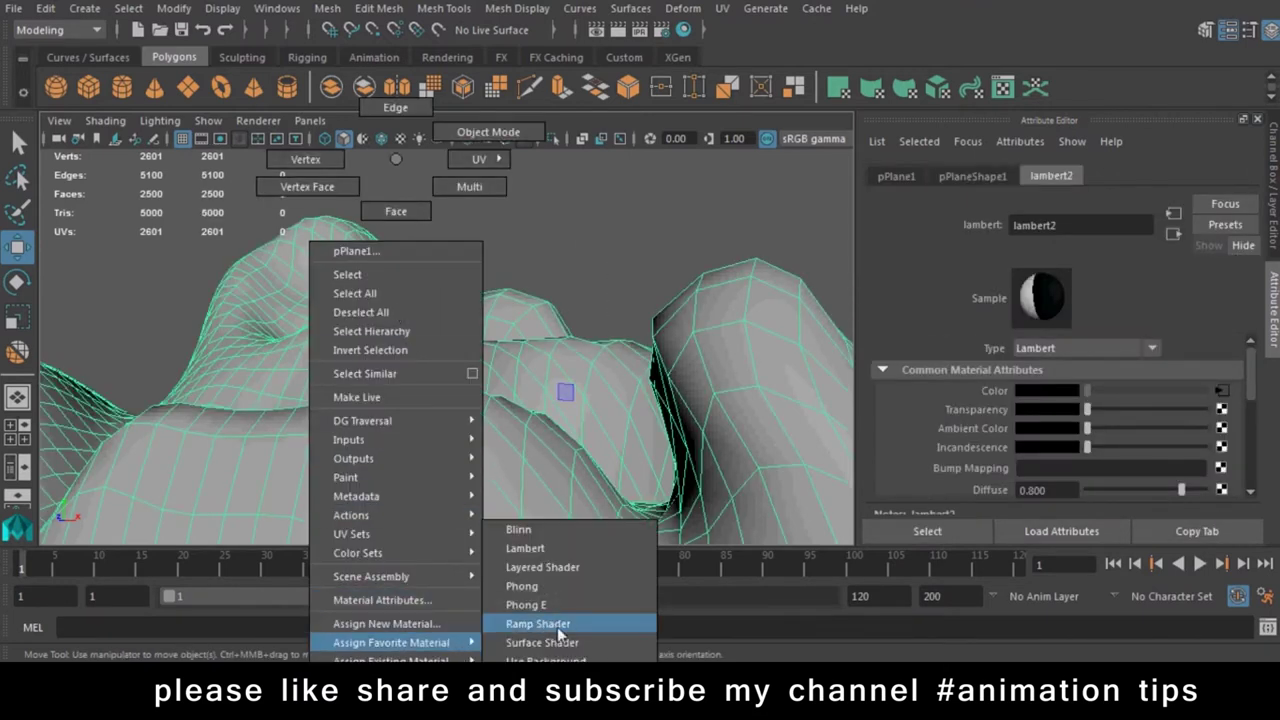
Map a new Ramp texture to lambert2's Color attribute
left_click(558, 628)
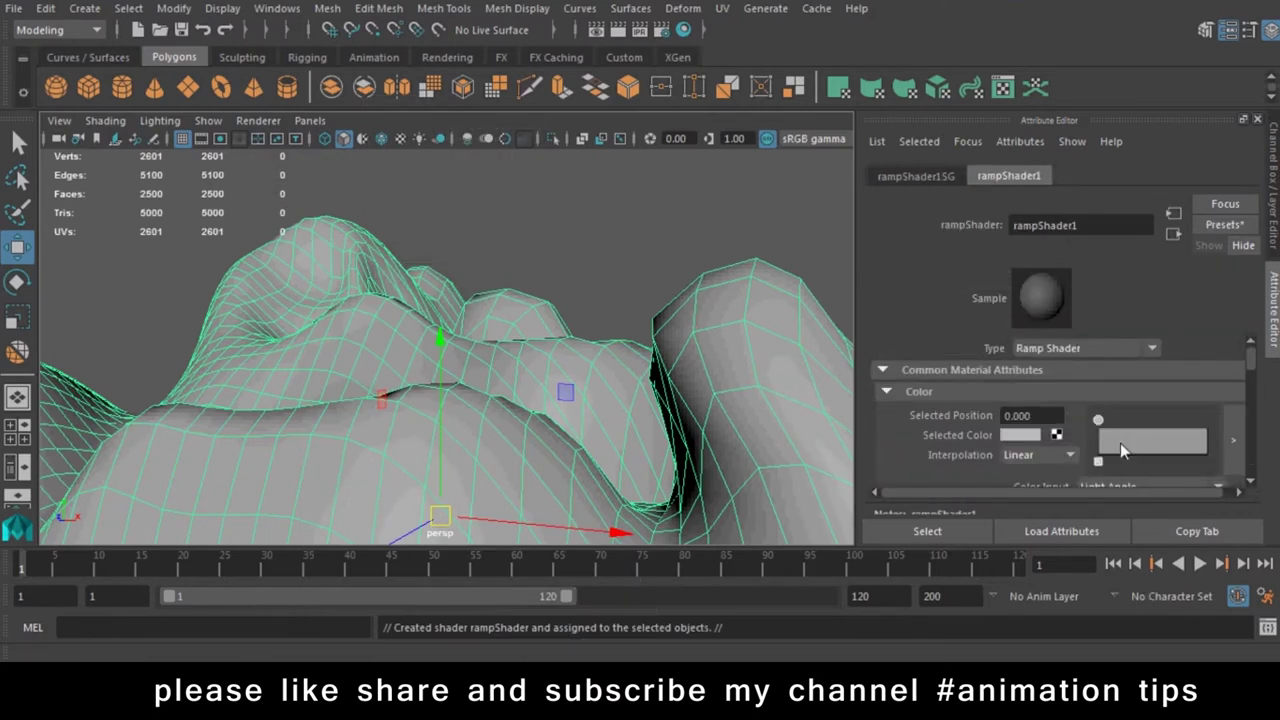
key("ctrl+z")
left_click(1051, 175)
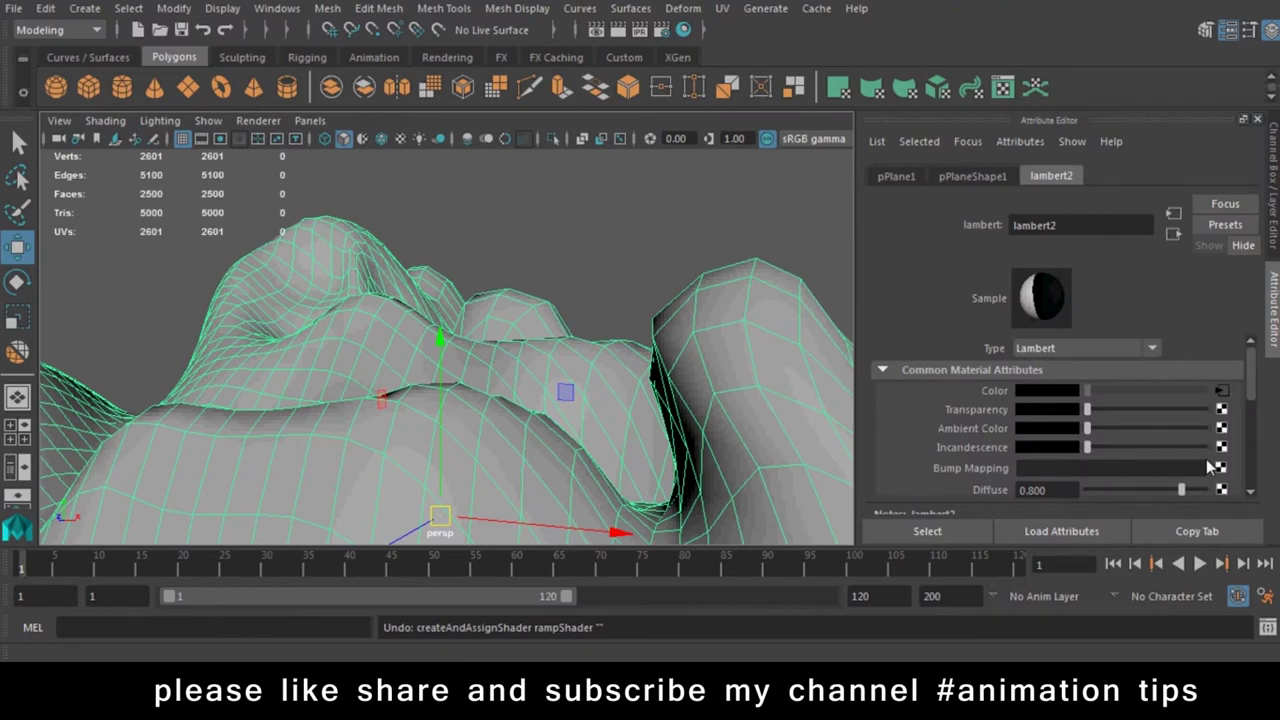
left_click(1222, 393)
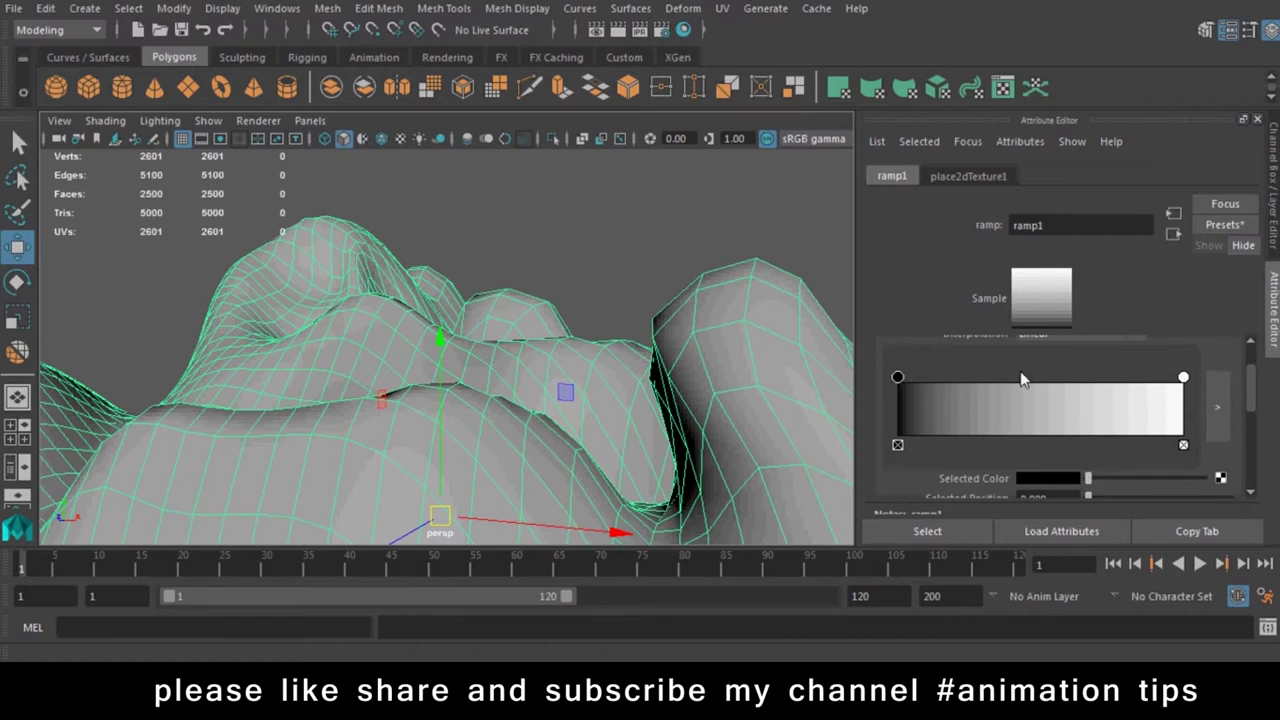
Add two ramp colour entries, one at the left end and a black one near mid-ramp
scroll(1018, 390, "down", 1)
scroll(1018, 390, "down", 2)
scroll(1018, 390, "down", 2)
scroll(1018, 390, "up", 6)
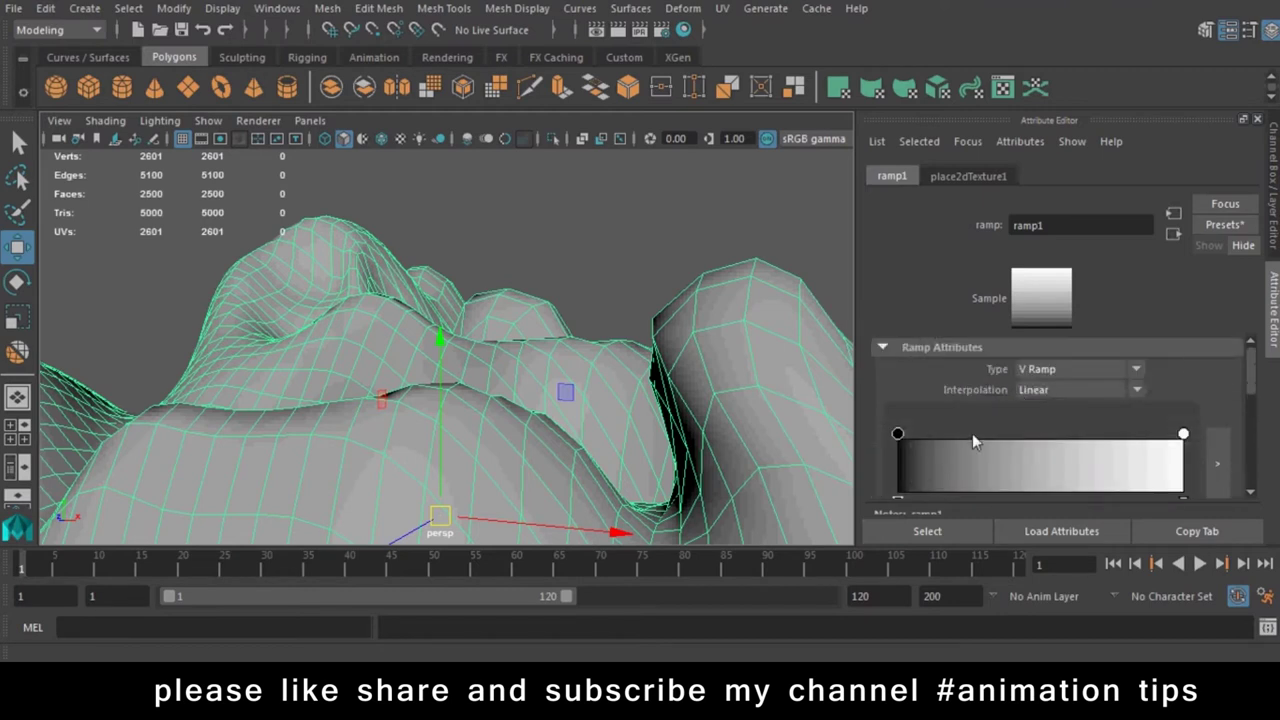
left_click(972, 443)
left_click_drag(972, 433, 1073, 433)
left_click(931, 447)
left_click_drag(931, 437, 898, 435)
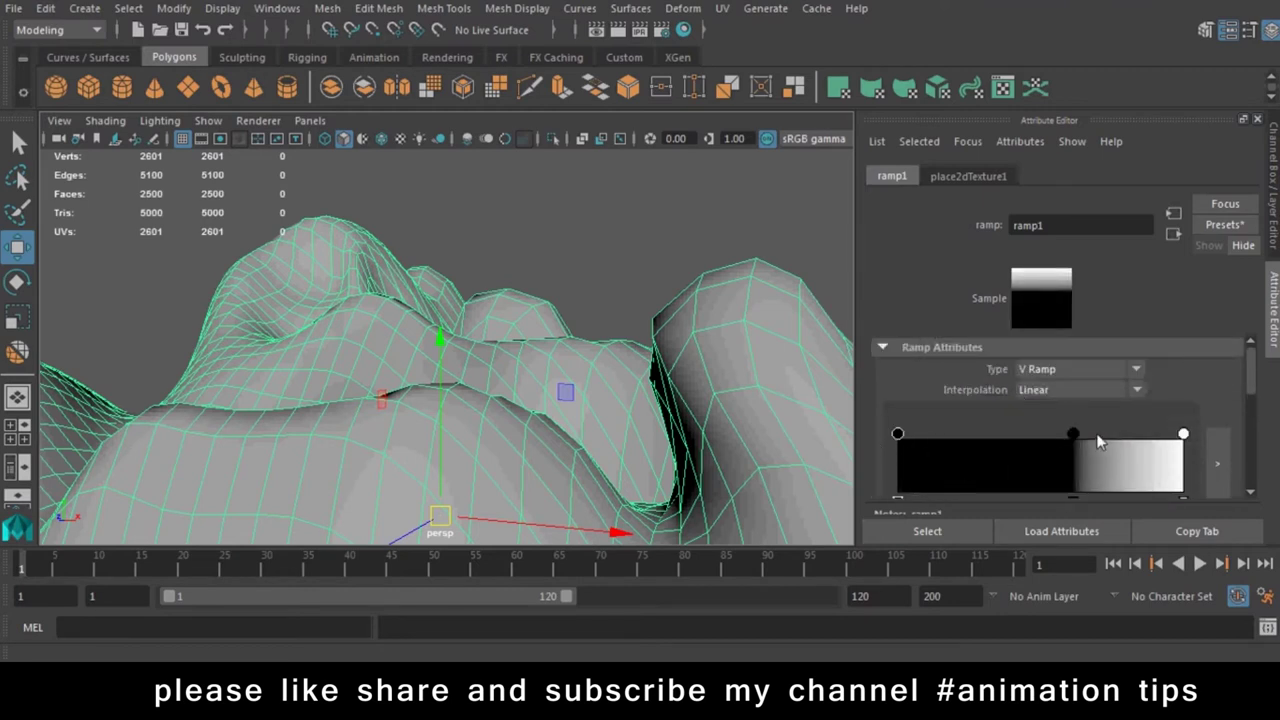
left_click_drag(1069, 435, 1031, 435)
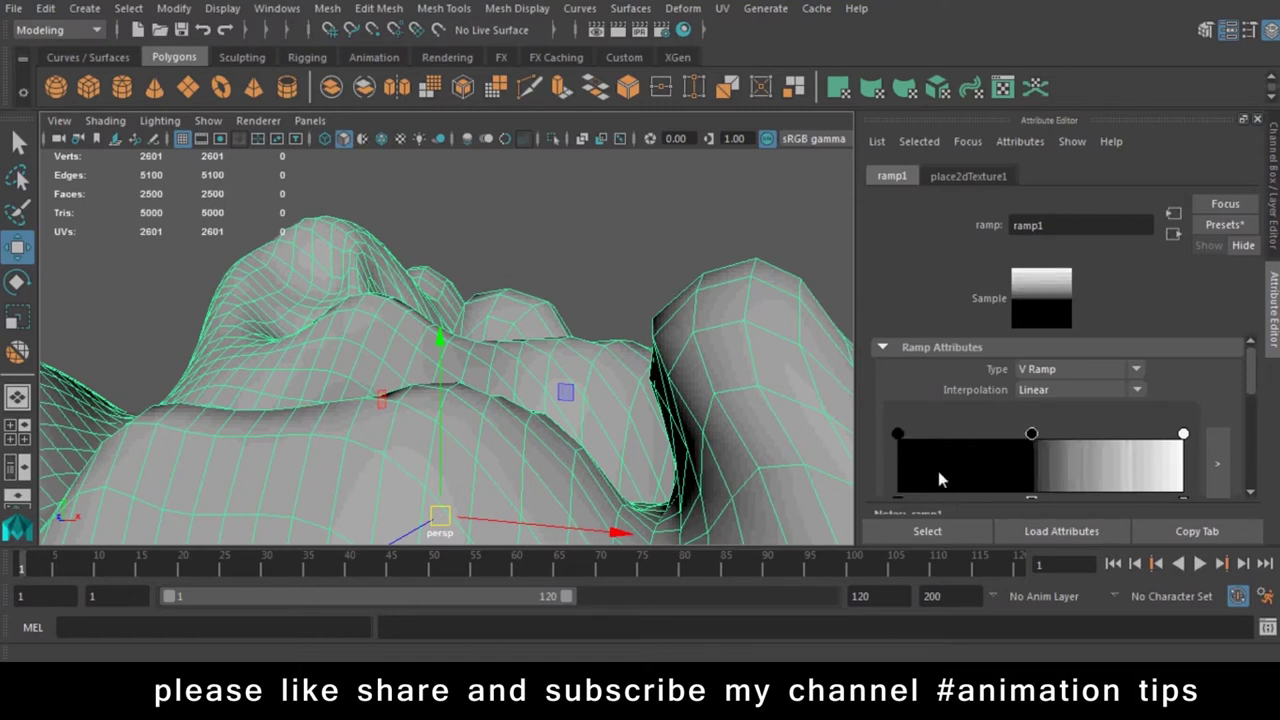
Set the left ramp entry's Selected Color to bright red
scroll(940, 440, "down", 2)
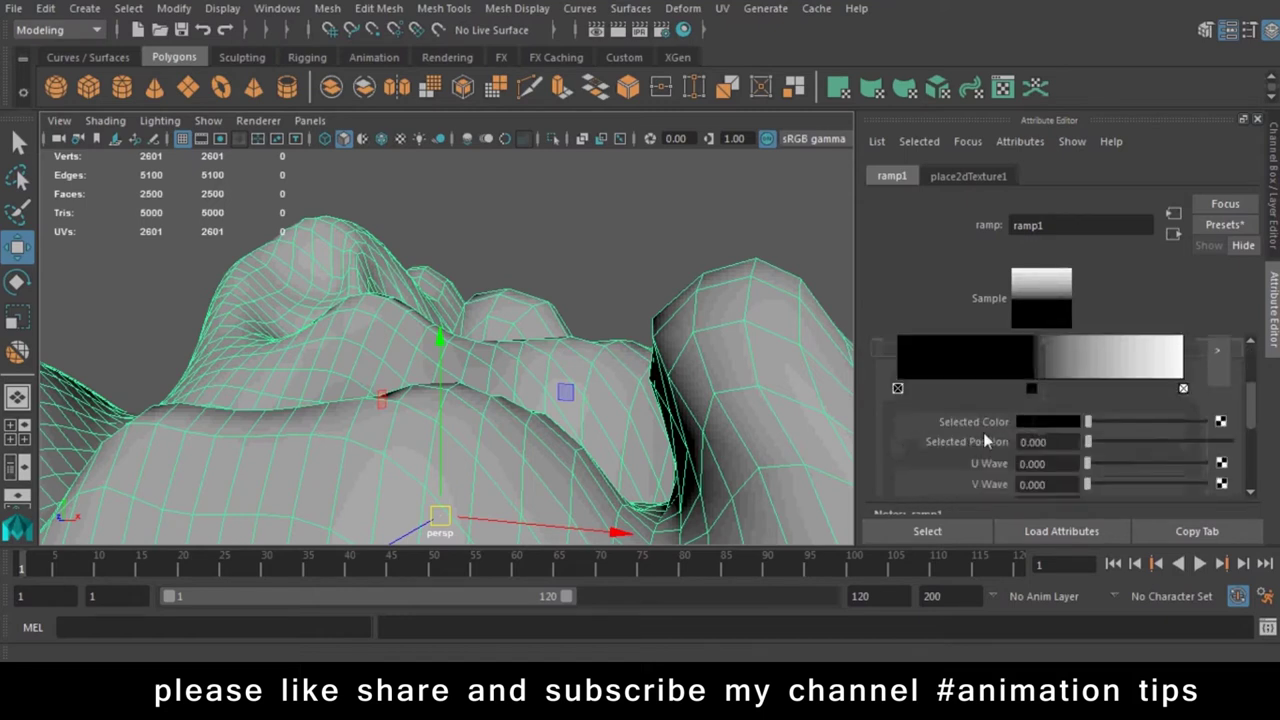
left_click(1041, 420)
left_click(445, 433)
left_click_drag(460, 452, 487, 400)
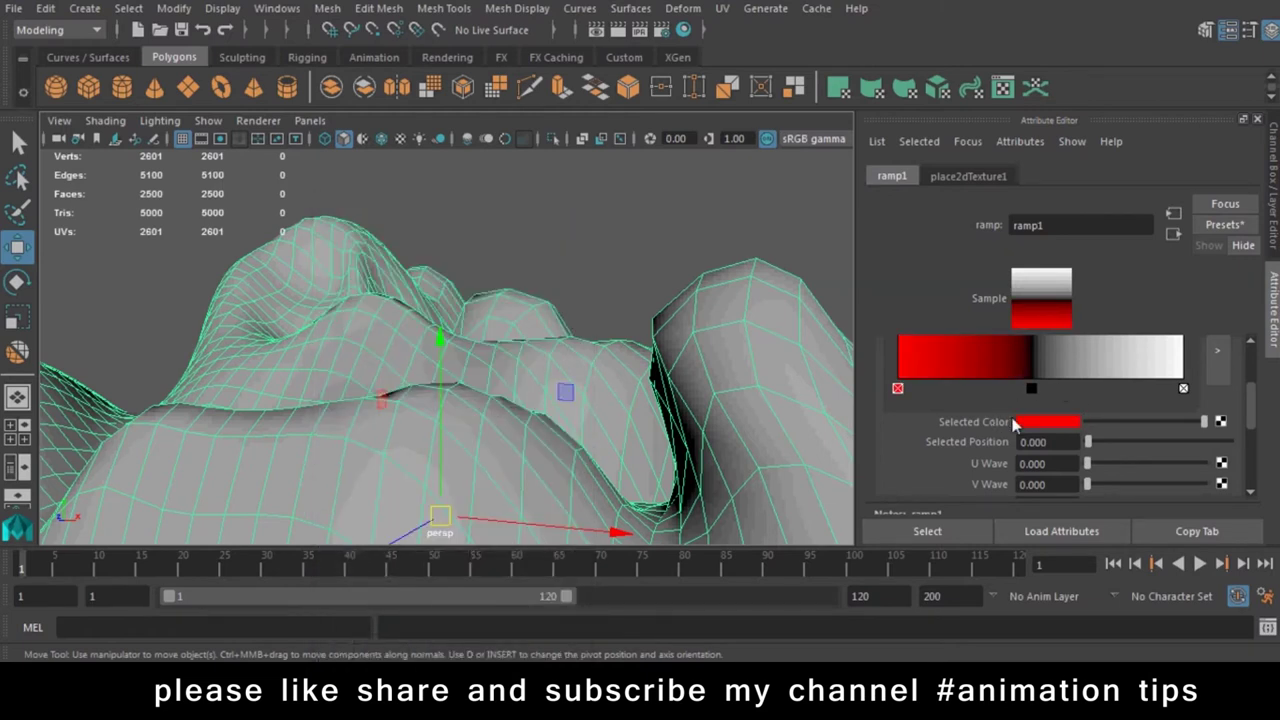
Map a File texture to the red entry's colour using D:\DATA\textures\grass-texture-2.jpg
left_click(1221, 422)
left_click(538, 189)
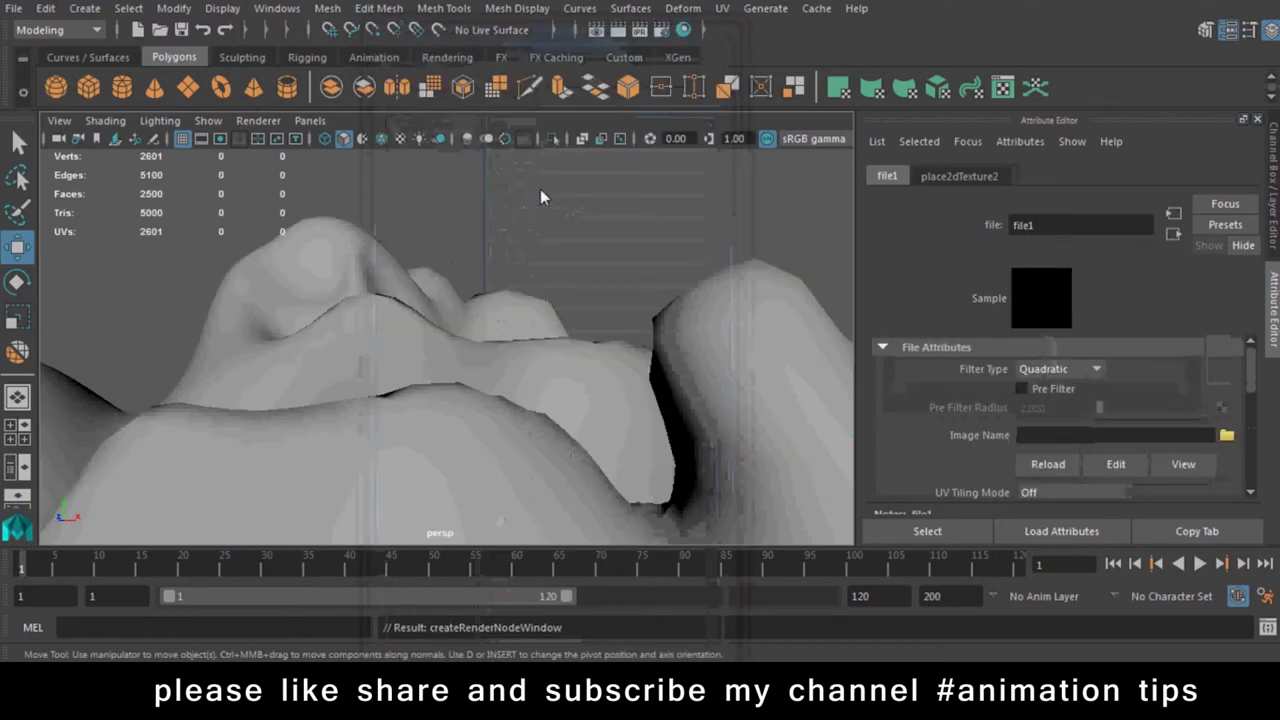
left_click(1226, 435)
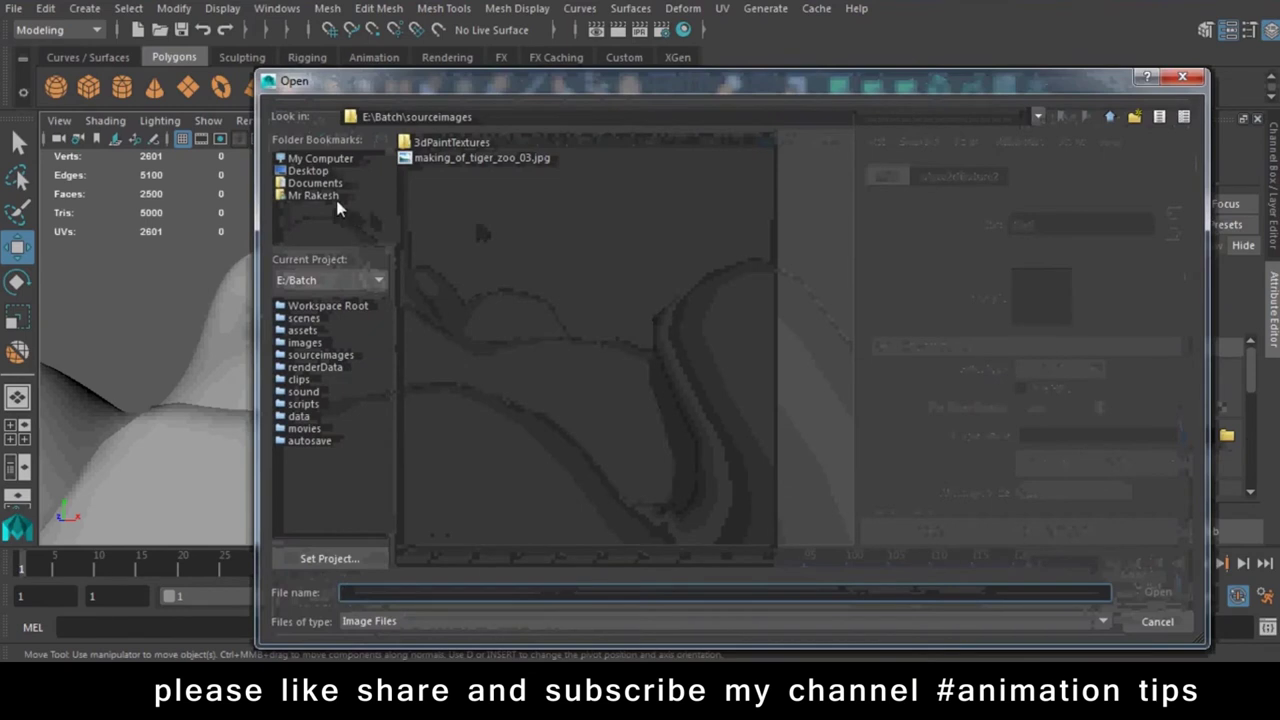
left_click(316, 158)
double_click(459, 160)
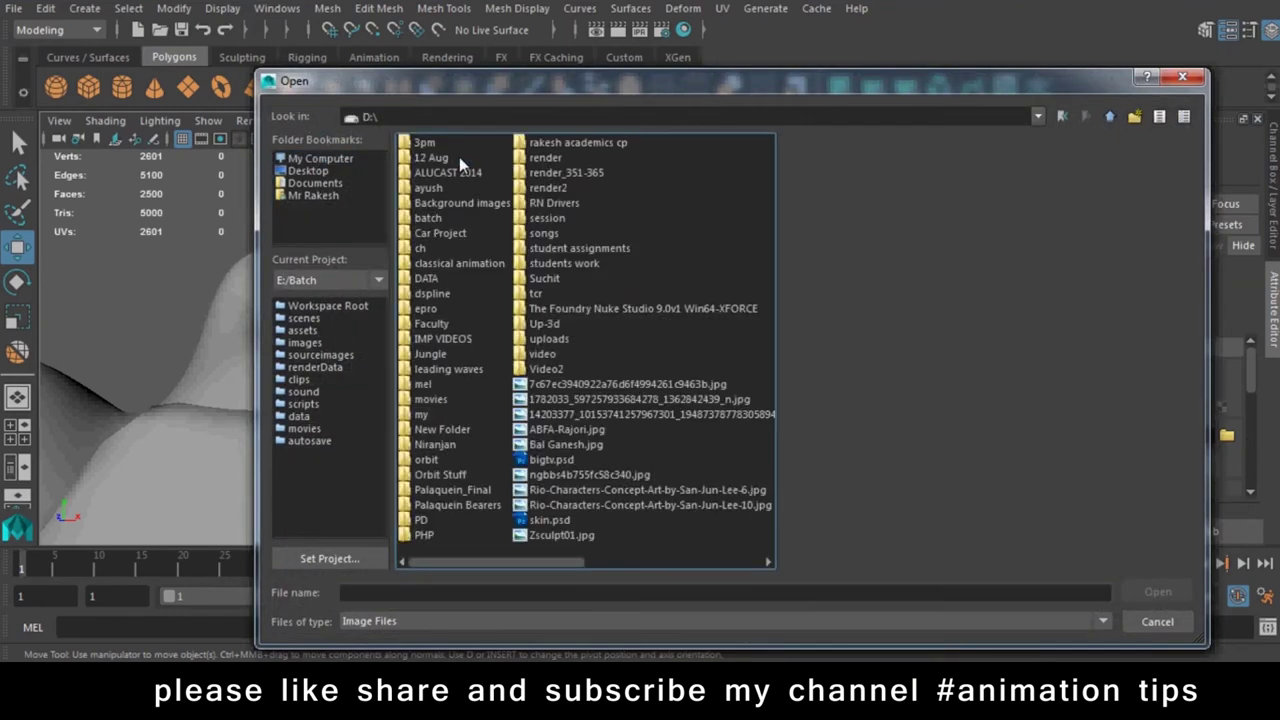
left_click(424, 219)
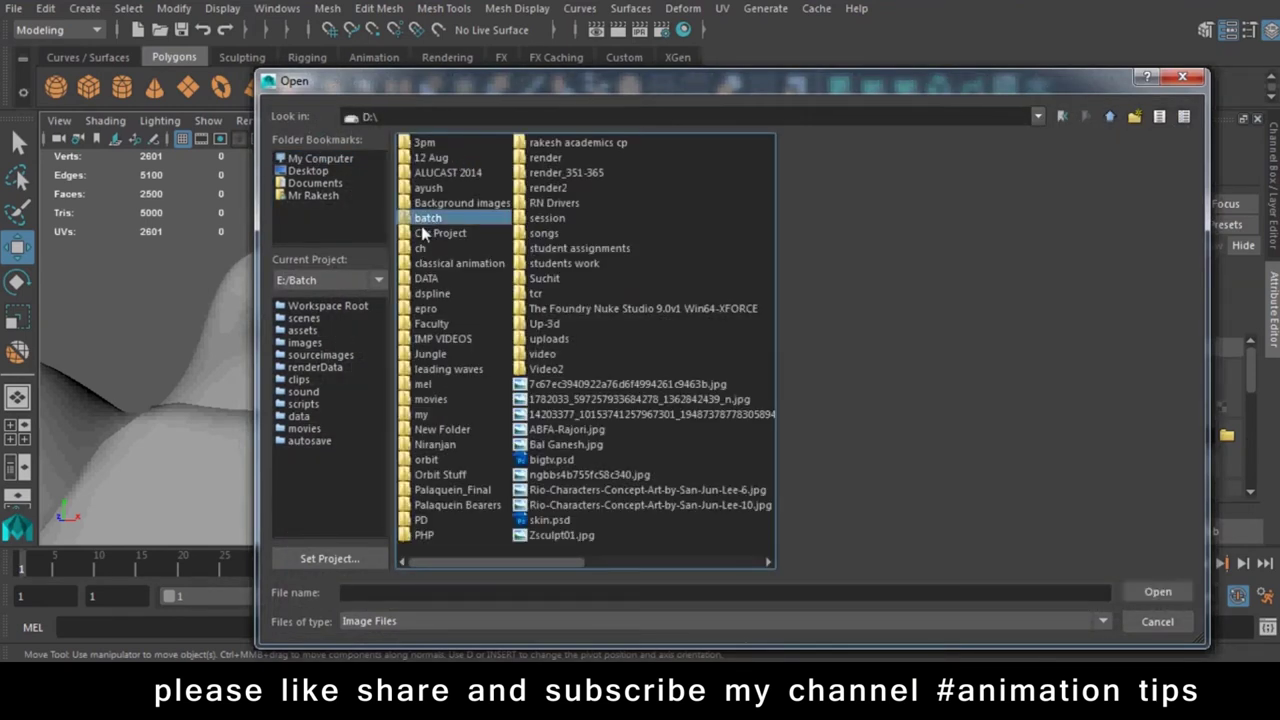
double_click(425, 280)
left_click(443, 356)
double_click(441, 356)
left_click(501, 295)
left_click(474, 280)
type("grass-texture-2.jpg")
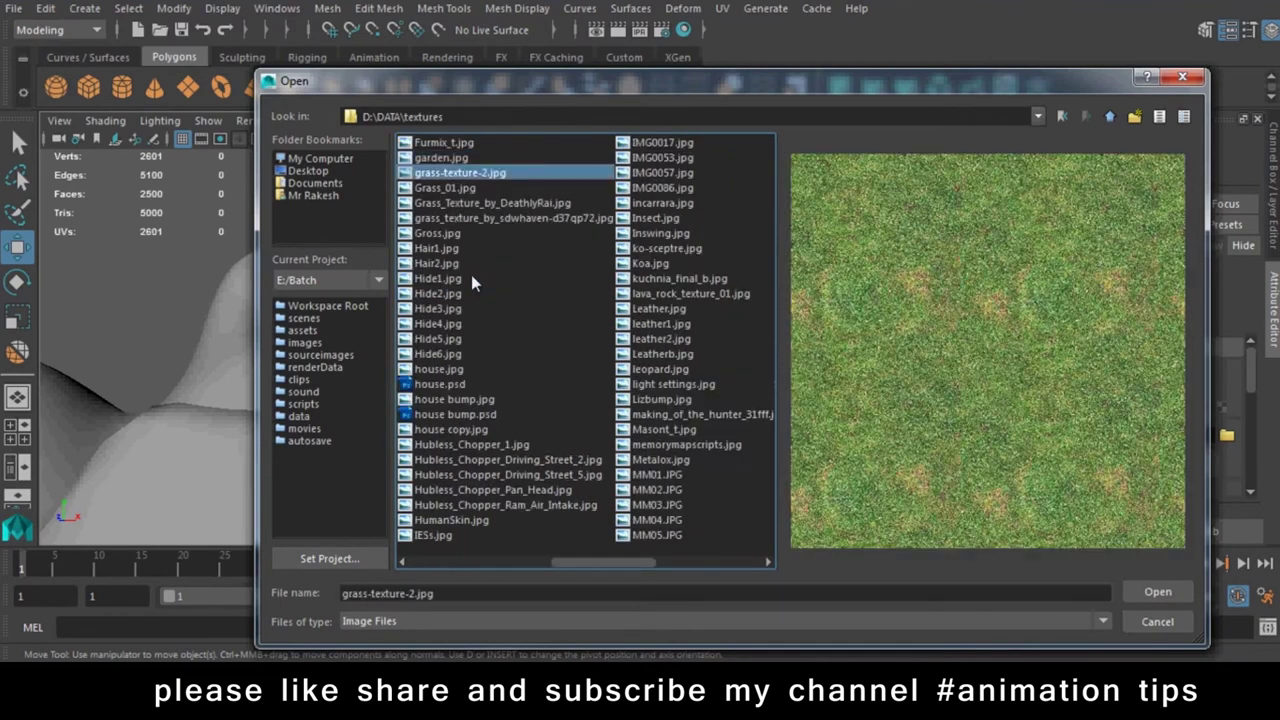
left_click(1142, 589)
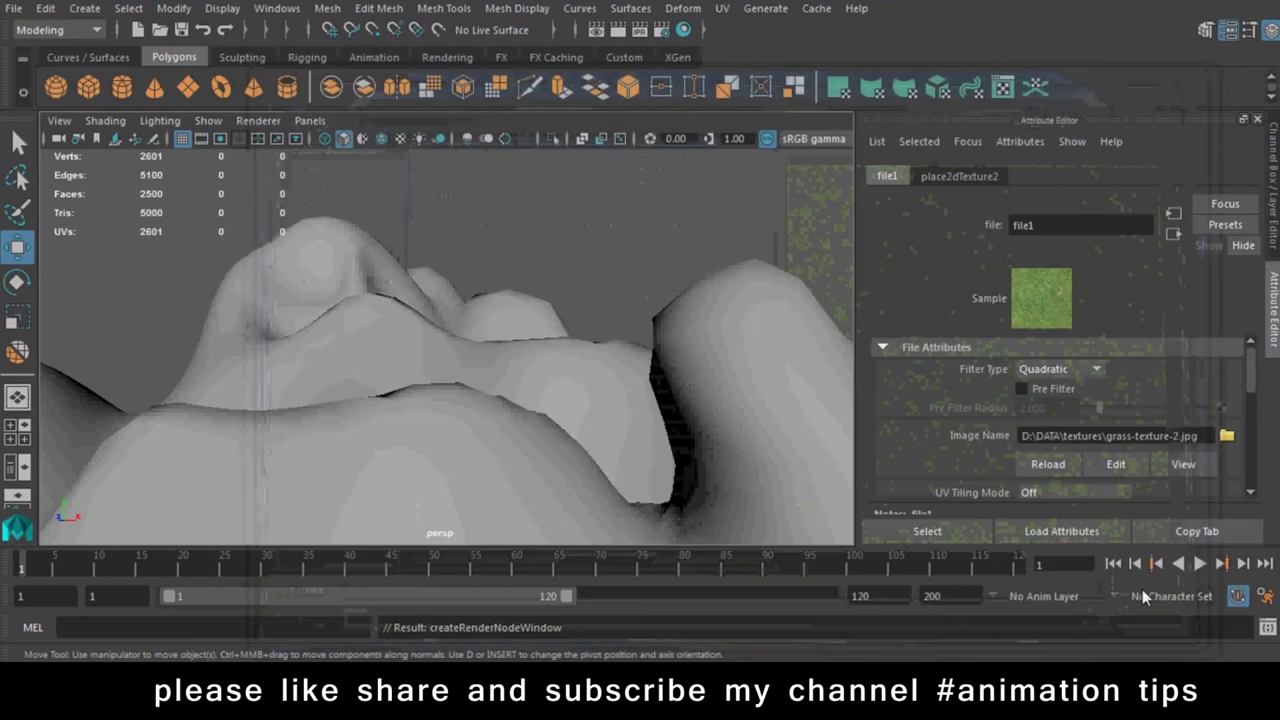
Show textures in the viewport and do a test render of the terrain
mouse_move(731, 488)
left_mouse_down("alt")
mouse_move(694, 500)
mouse_move(591, 420)
mouse_move(546, 420)
mouse_move(523, 449)
mouse_move(596, 458)
left_mouse_up("alt")
key("6")
left_click(624, 30)
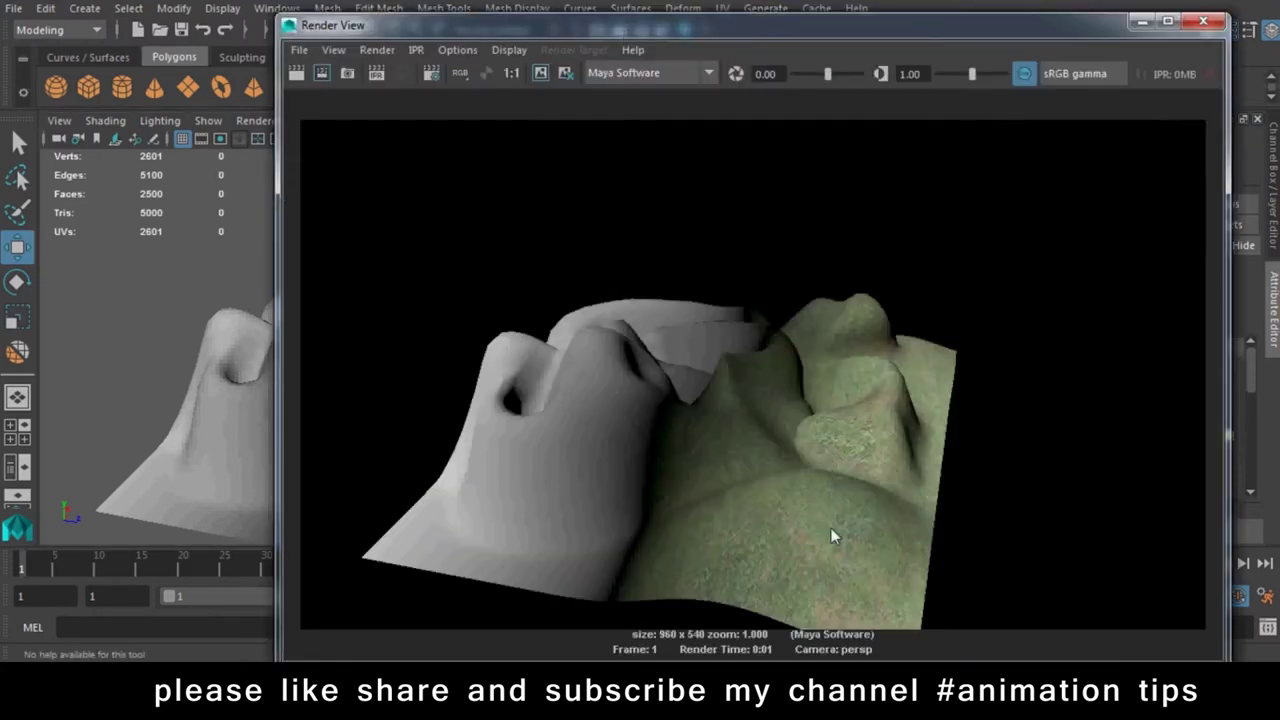
left_click(1205, 25)
mouse_move(640, 400)
left_mouse_down("alt")
mouse_move(742, 426)
mouse_move(588, 368)
left_mouse_up("alt")
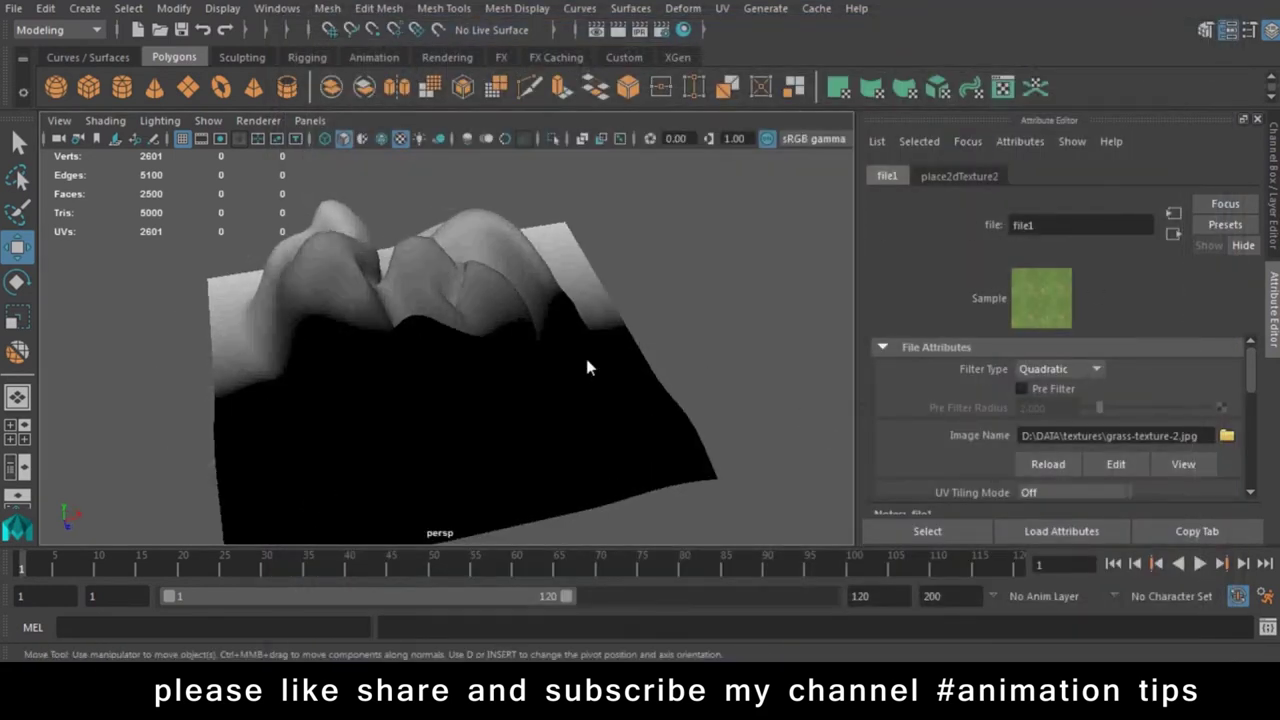
Replace ramp1's black middle entry with a newly added colour entry
left_click(588, 368)
left_click(1222, 391)
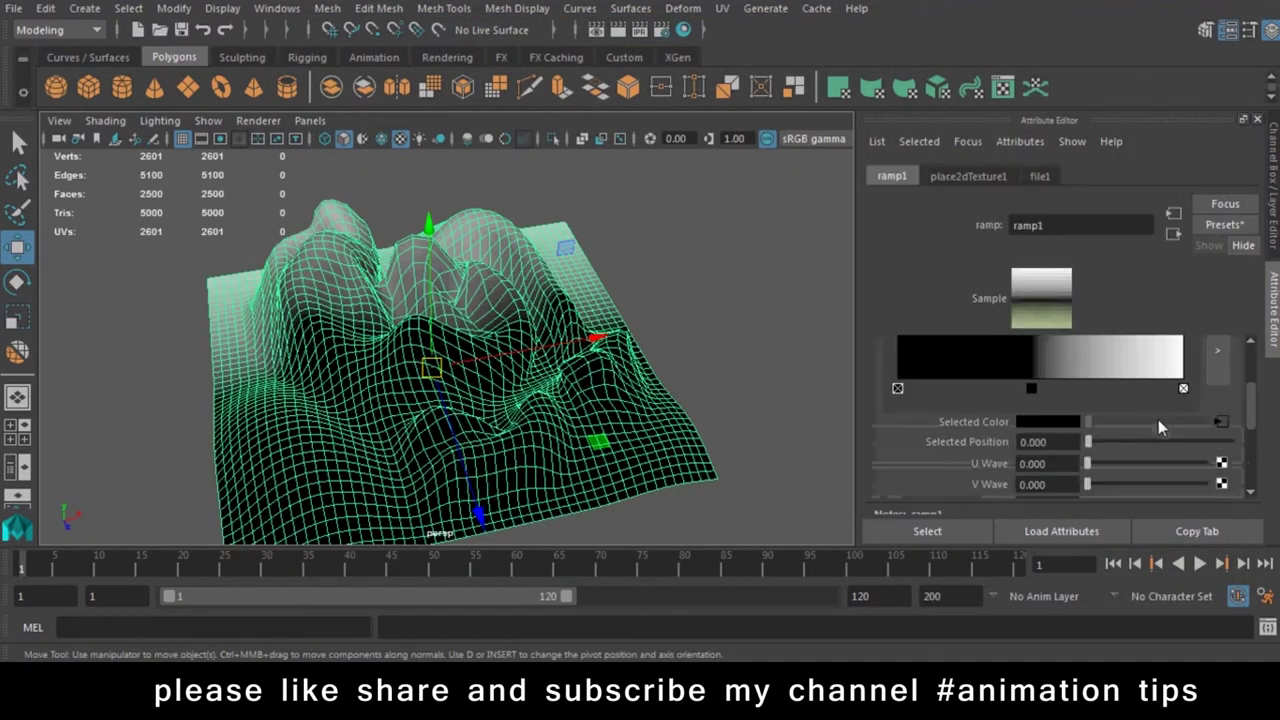
left_click_drag(1031, 389, 878, 384)
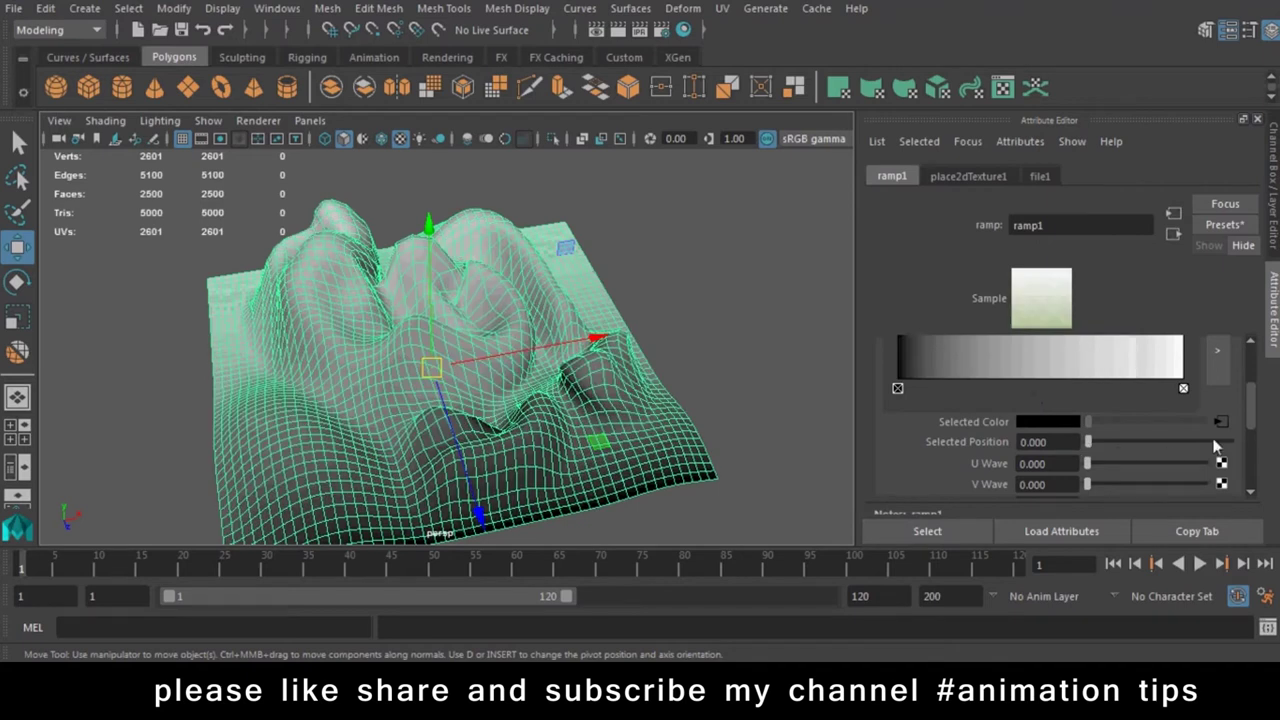
scroll(1020, 421, "up", 2)
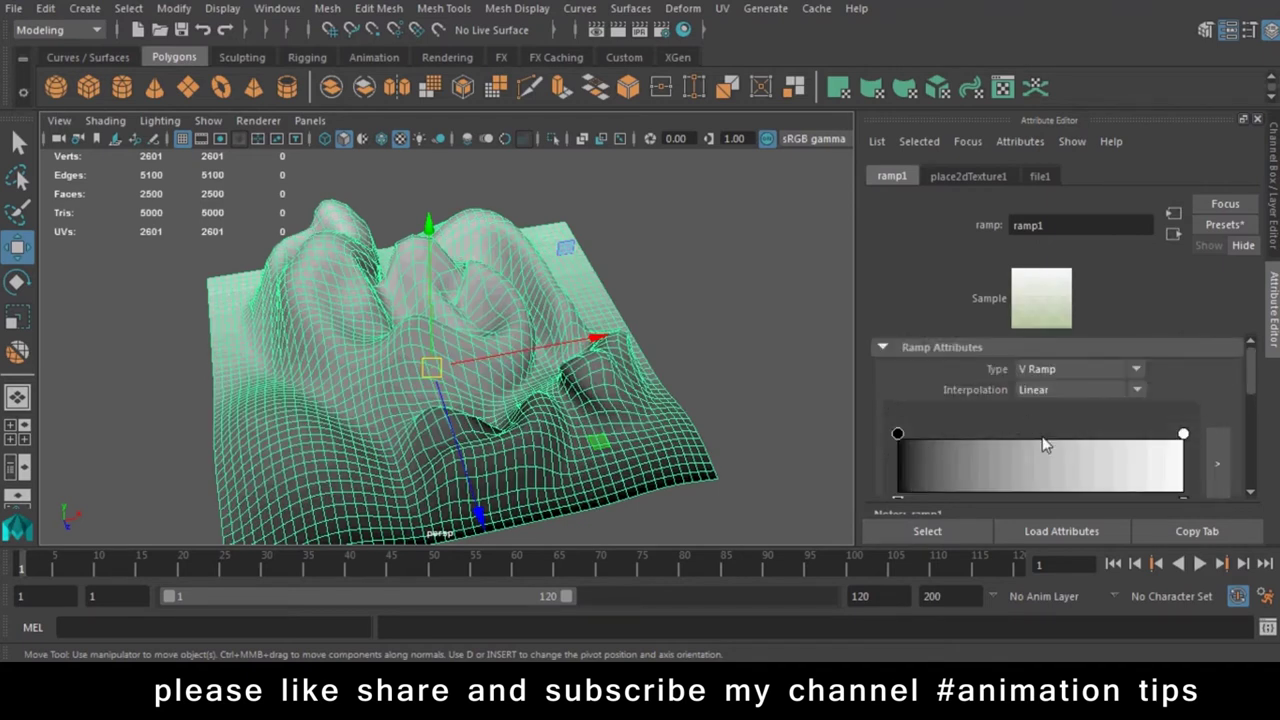
left_click(1034, 438)
scroll(1050, 430, "down", 2)
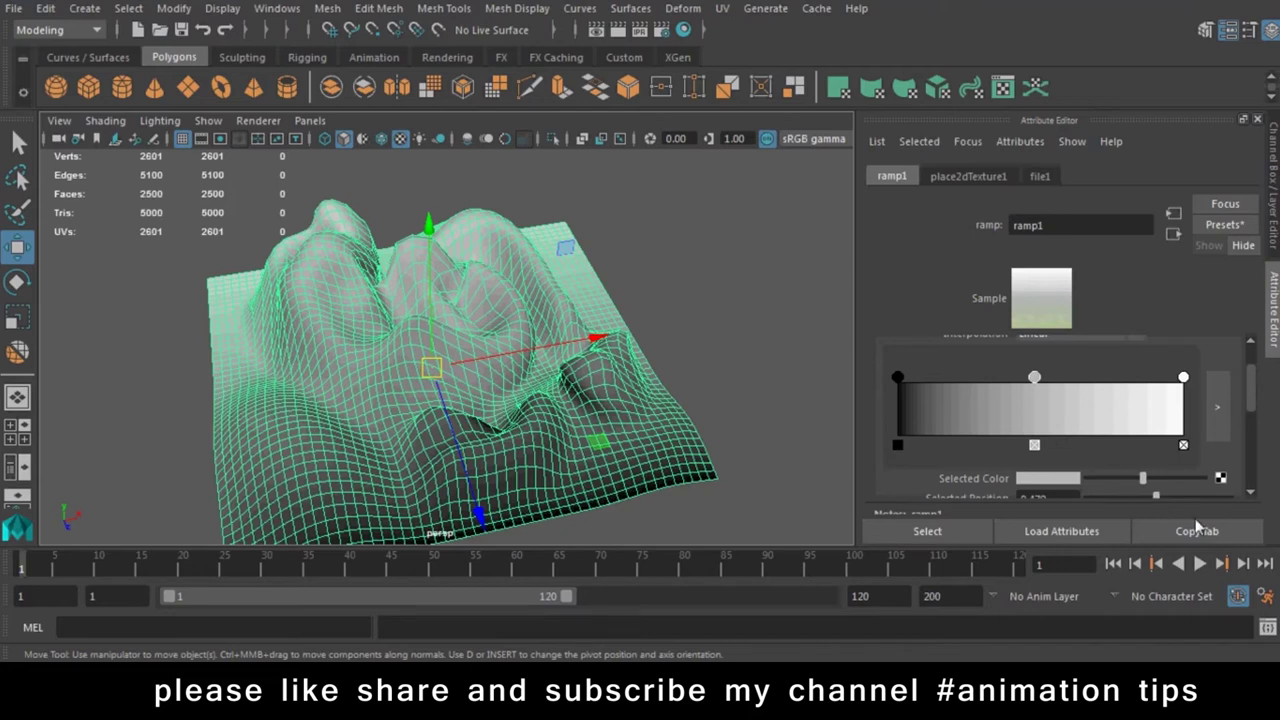
Map a Grid texture to the new entry's colour, then break that connection
left_click(1220, 478)
left_click(535, 255)
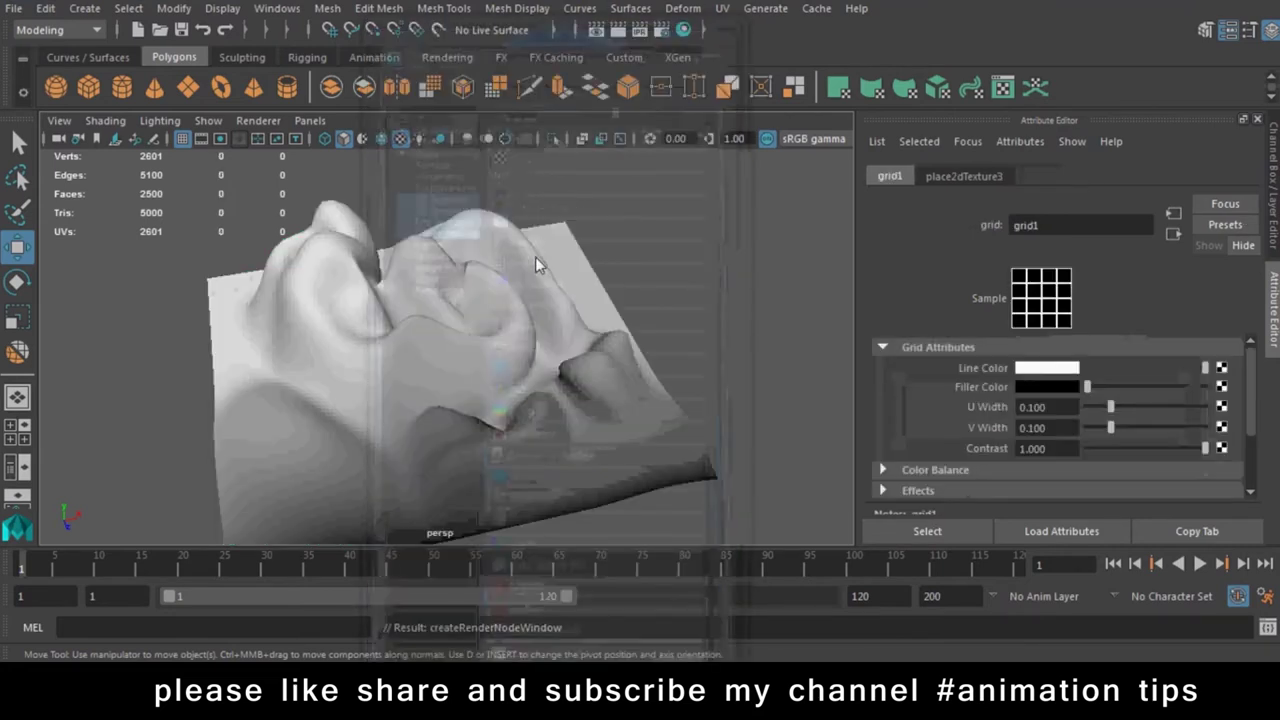
left_click(510, 284)
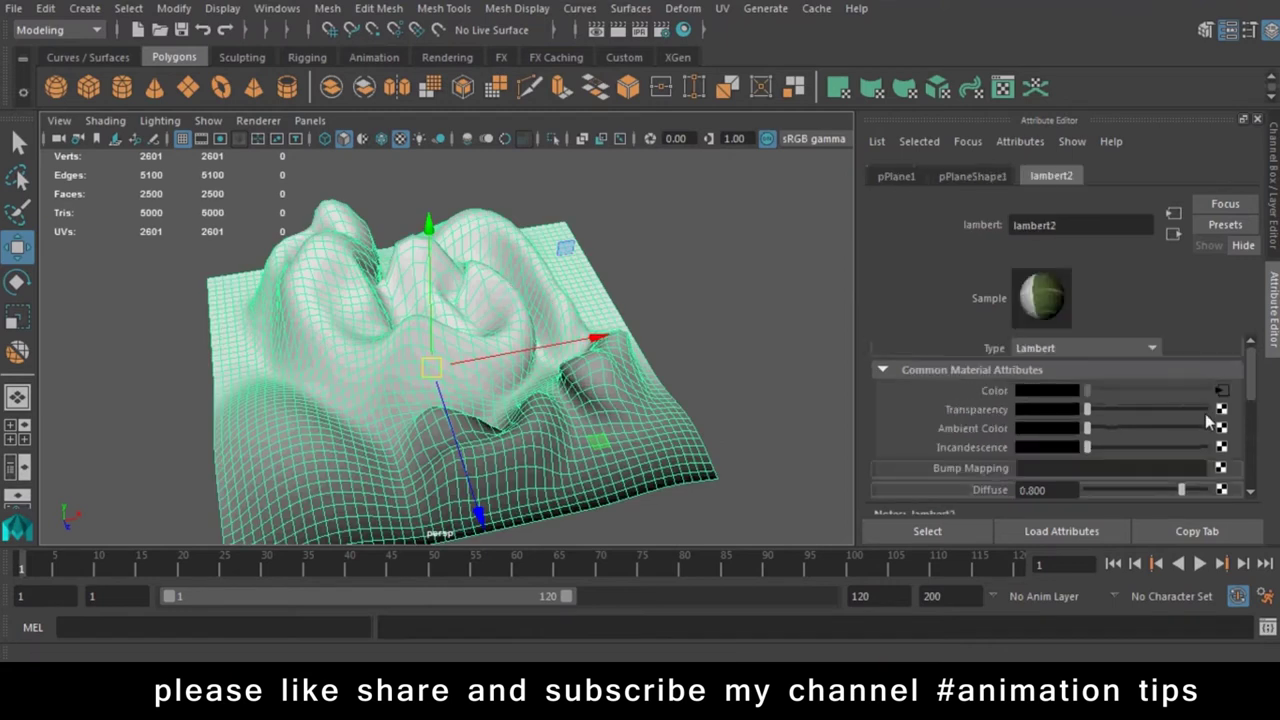
left_click(1228, 400)
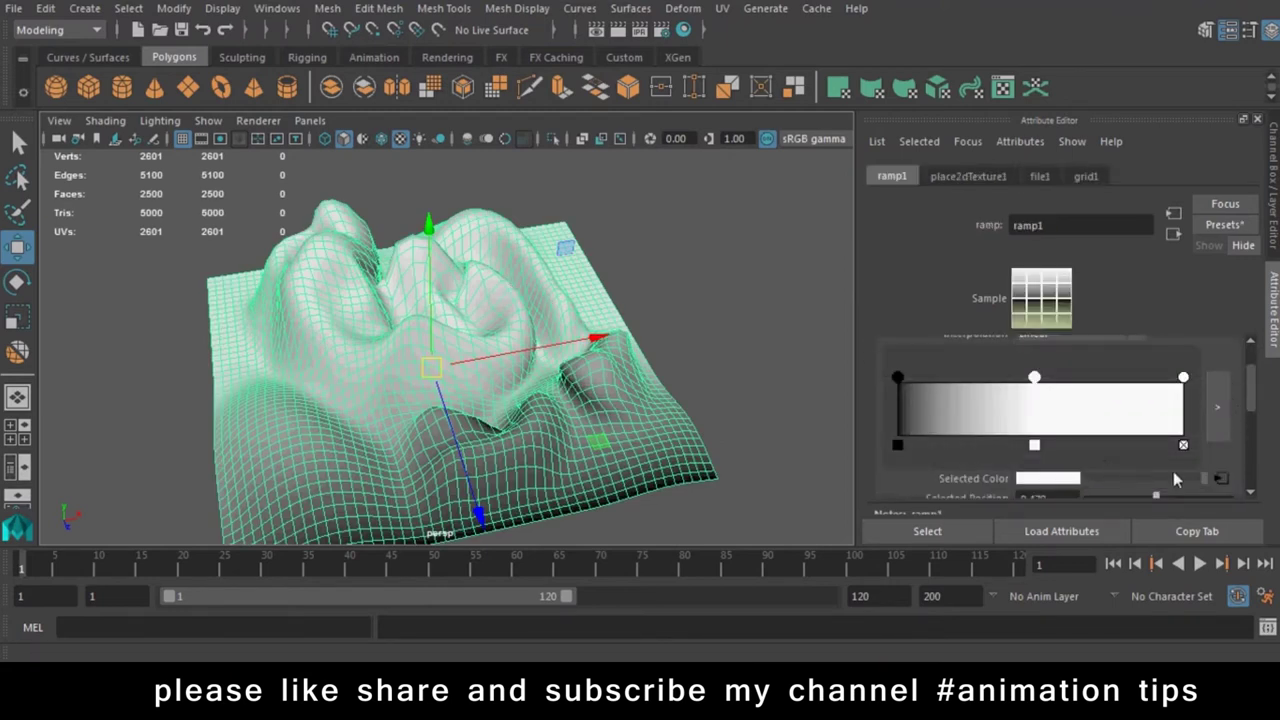
right_click(978, 478)
left_click(956, 483)
right_click(985, 483)
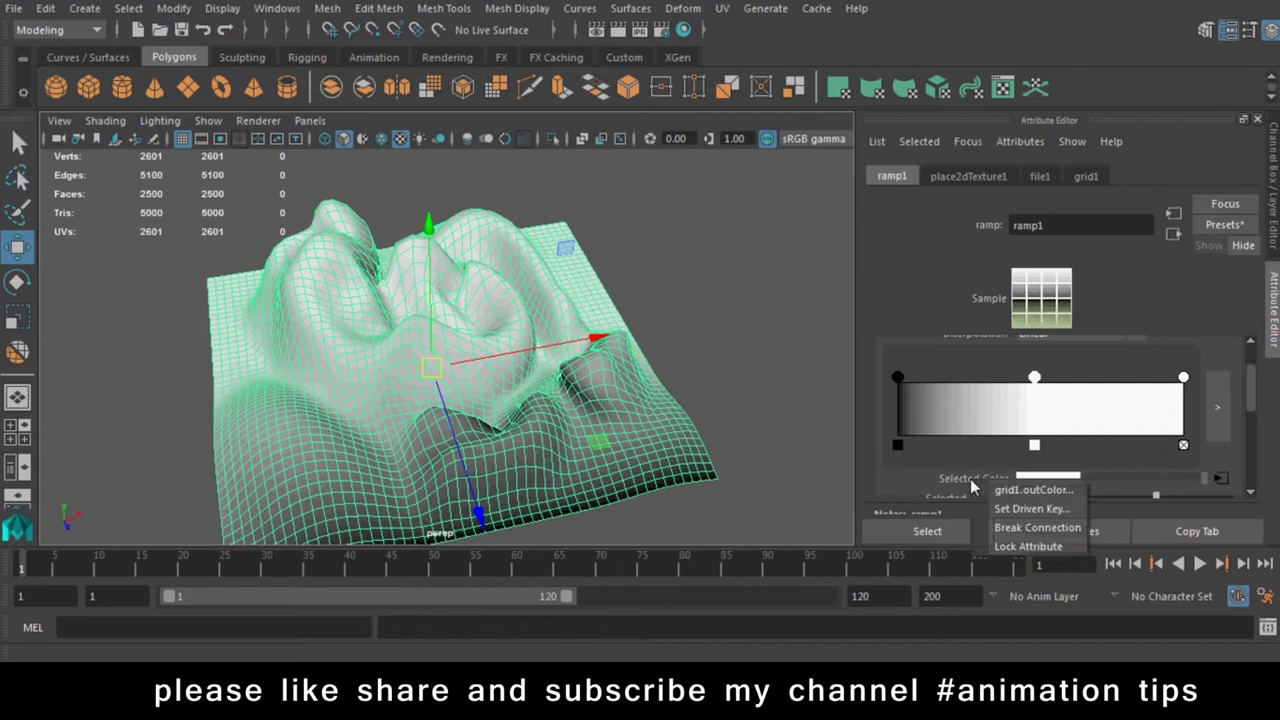
left_click(1003, 528)
Map a File texture to the middle entry using Rock_Texture_by_MonsterGoRAWR.jpg
left_click(1221, 479)
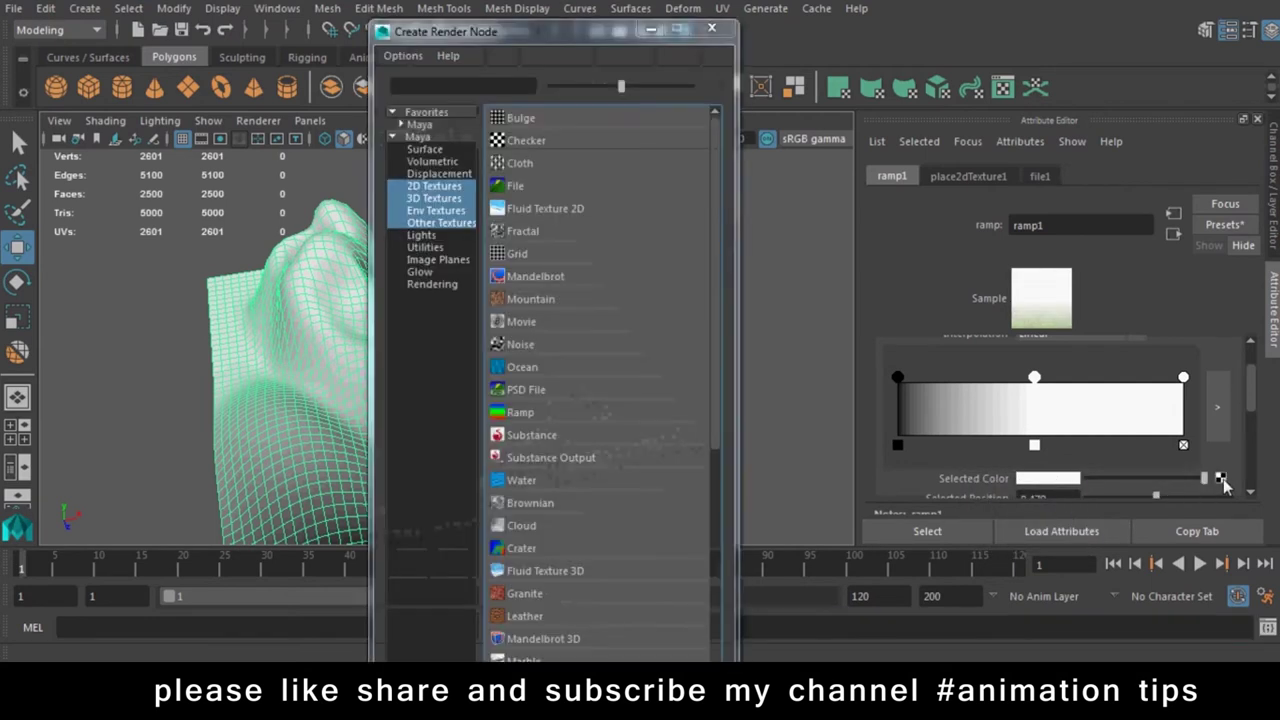
left_click(524, 192)
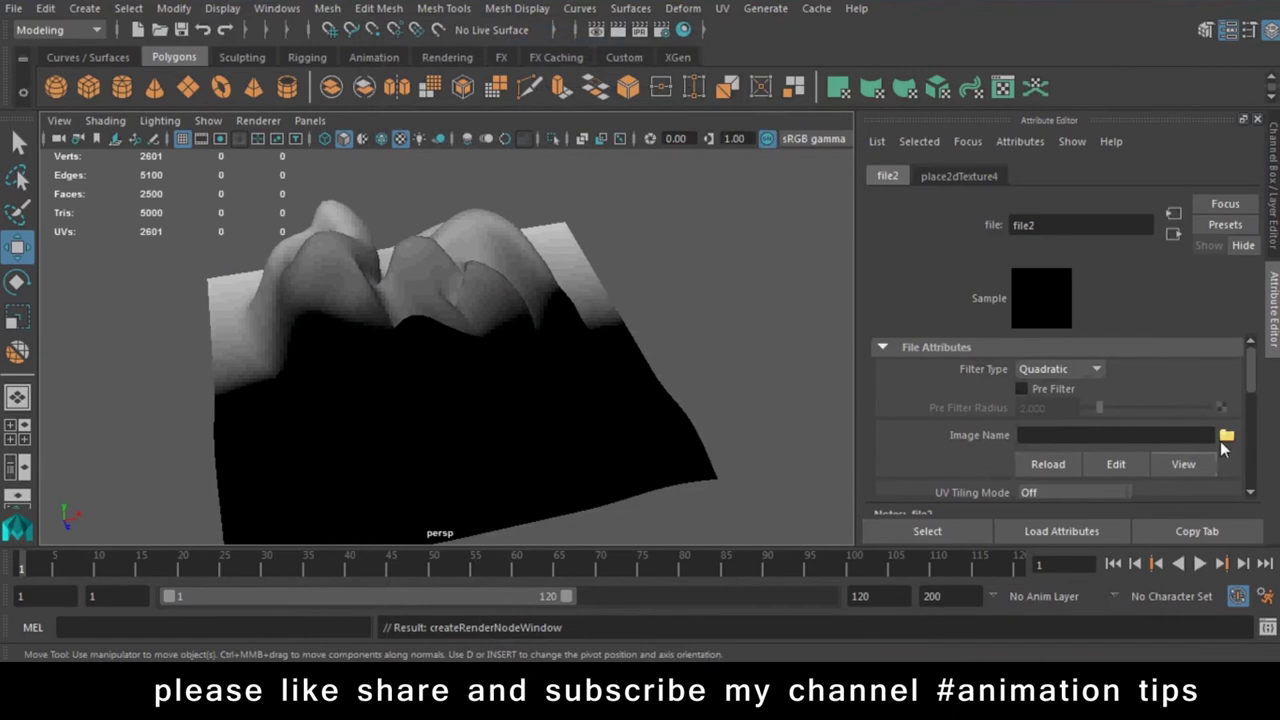
left_click(1226, 435)
left_click(440, 323)
left_click(650, 358)
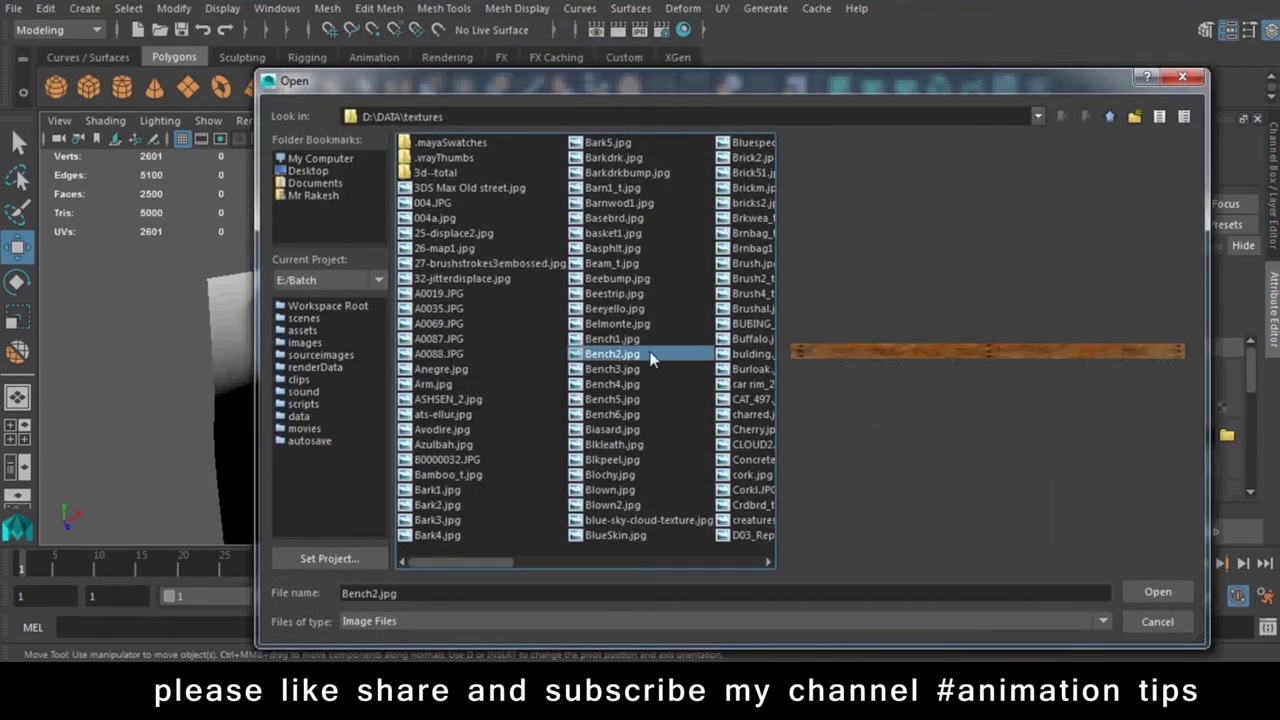
type("oak")
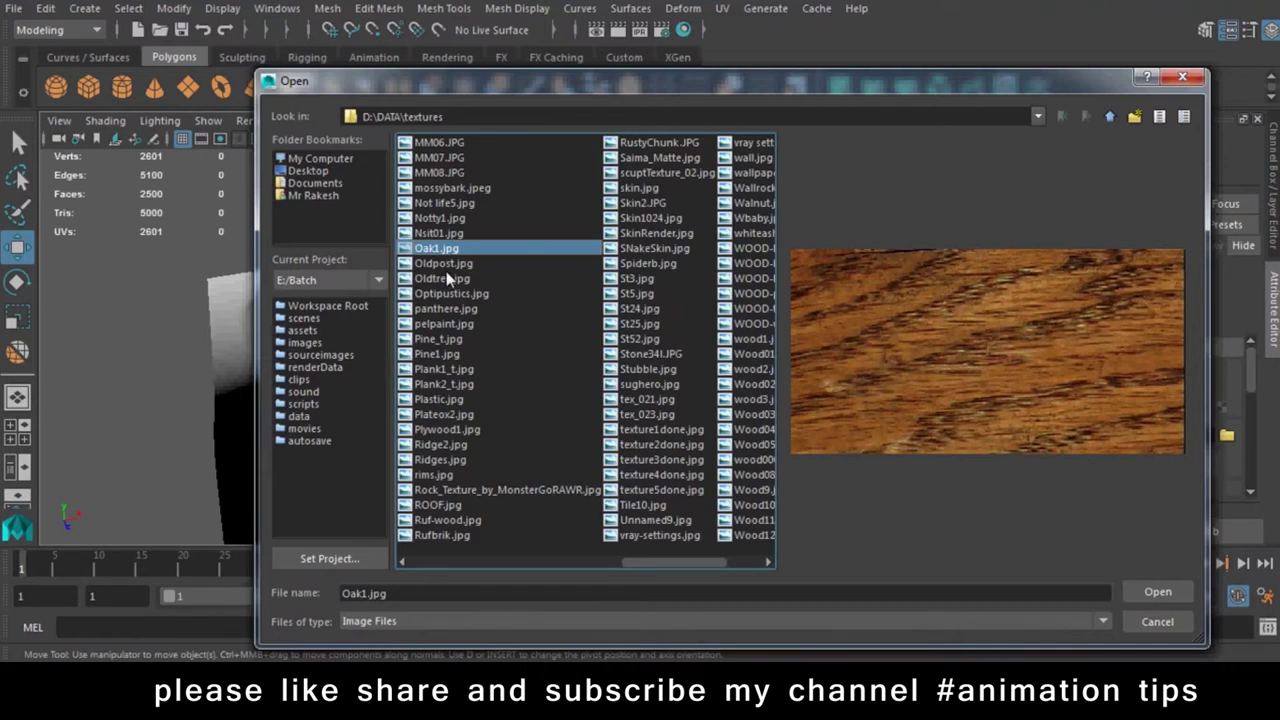
type("ro")
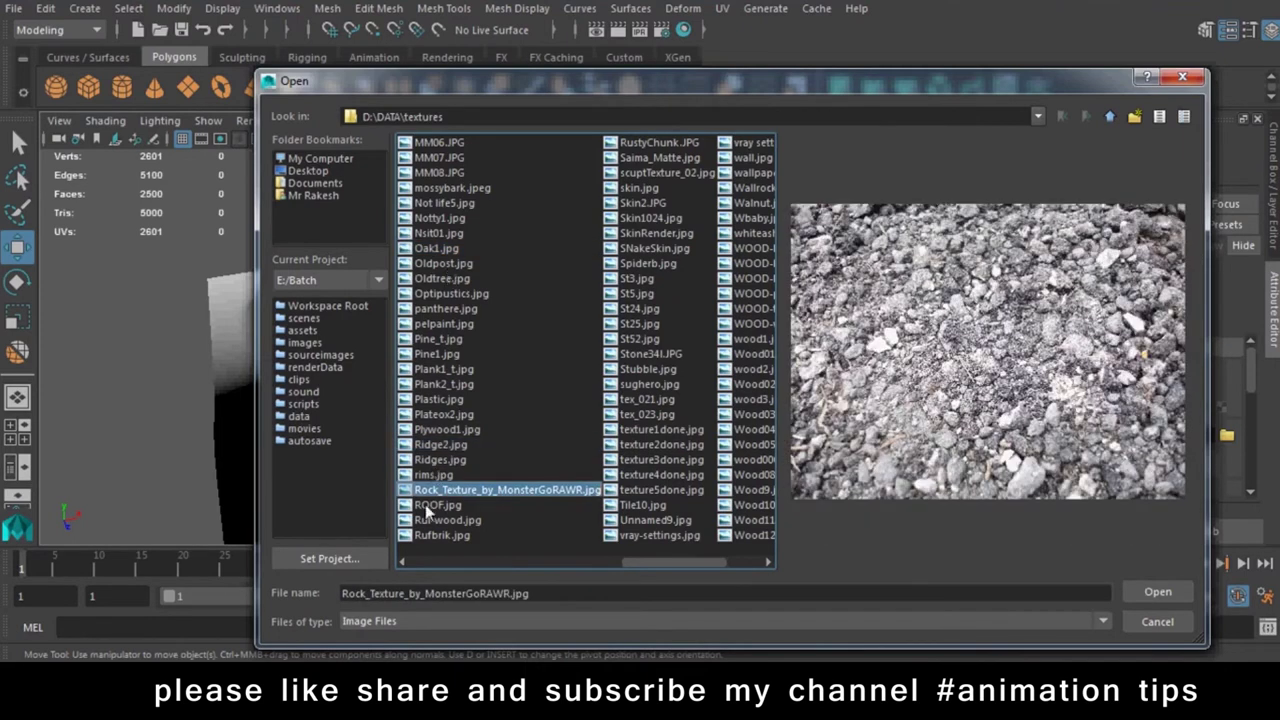
key("Down")
key("Down")
key("Down")
left_click(456, 506)
left_click(472, 492)
double_click(476, 488)
Display textures in the viewport, reselect the terrain and return to ramp1's settings
mouse_move(548, 331)
left_mouse_down("alt")
mouse_move(416, 344)
mouse_move(571, 443)
mouse_move(437, 380)
left_mouse_up("alt")
key("6")
left_click(567, 395)
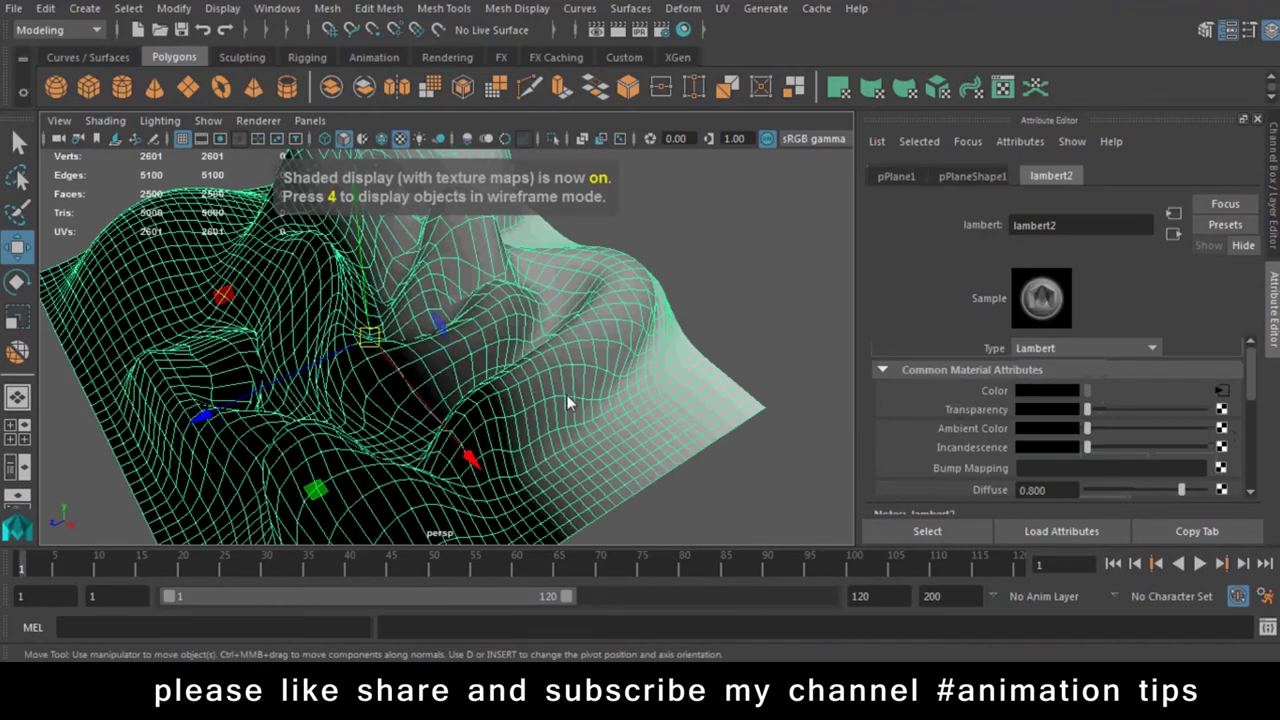
left_click(1221, 391)
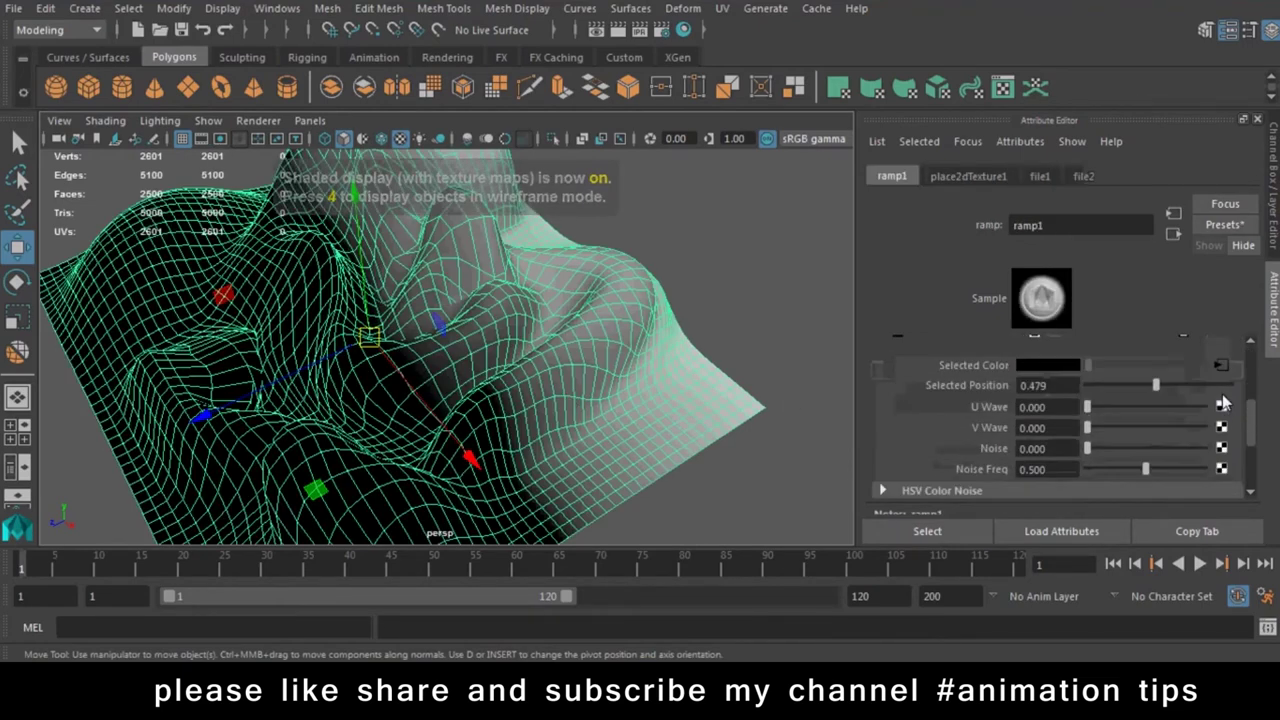
scroll(1198, 392, "up", 3)
scroll(1192, 382, "up", 2)
Give ramp1's white top entry a new File texture using grass_texture_by_sdwhaven-d37qp72.jpg
left_click(1183, 379)
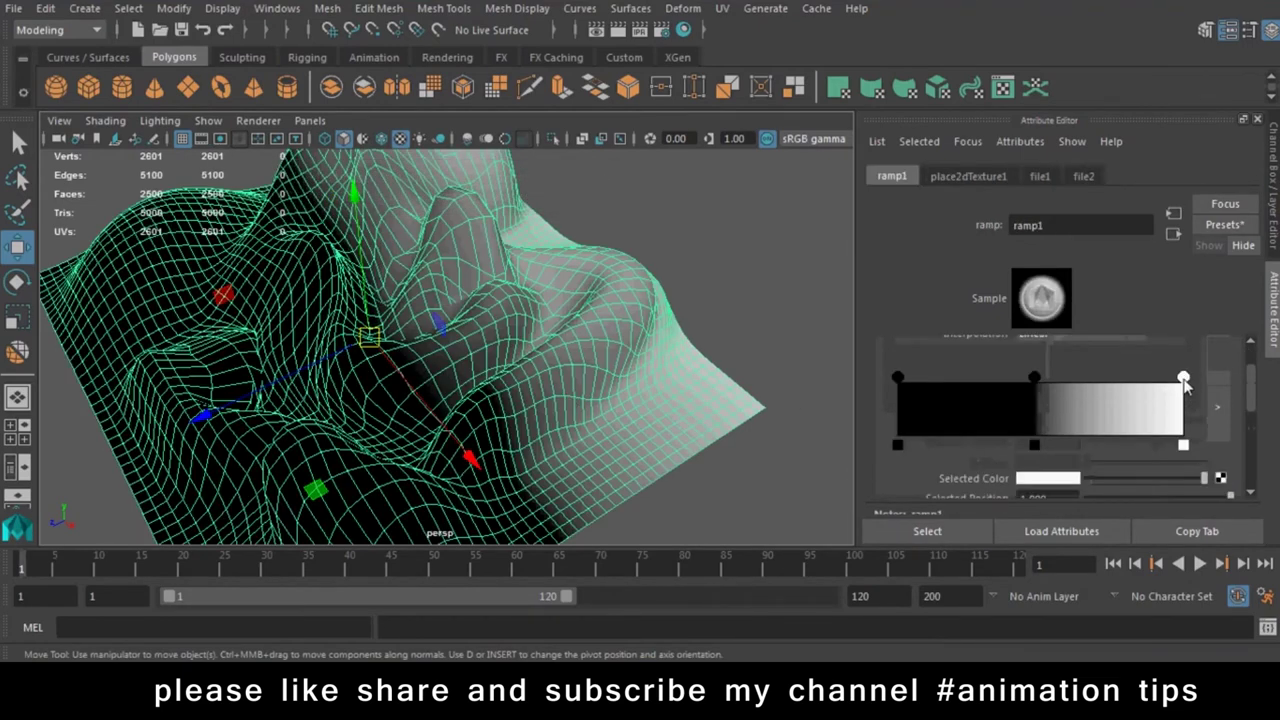
left_click(1222, 478)
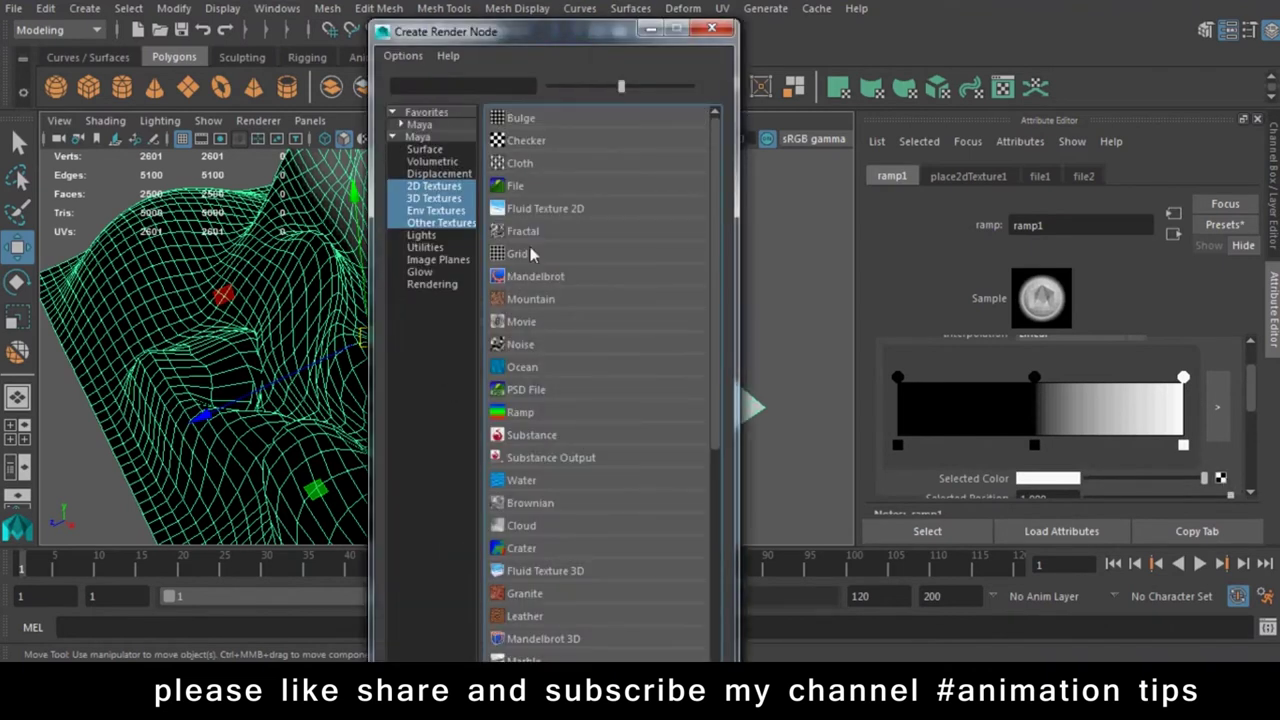
left_click(528, 186)
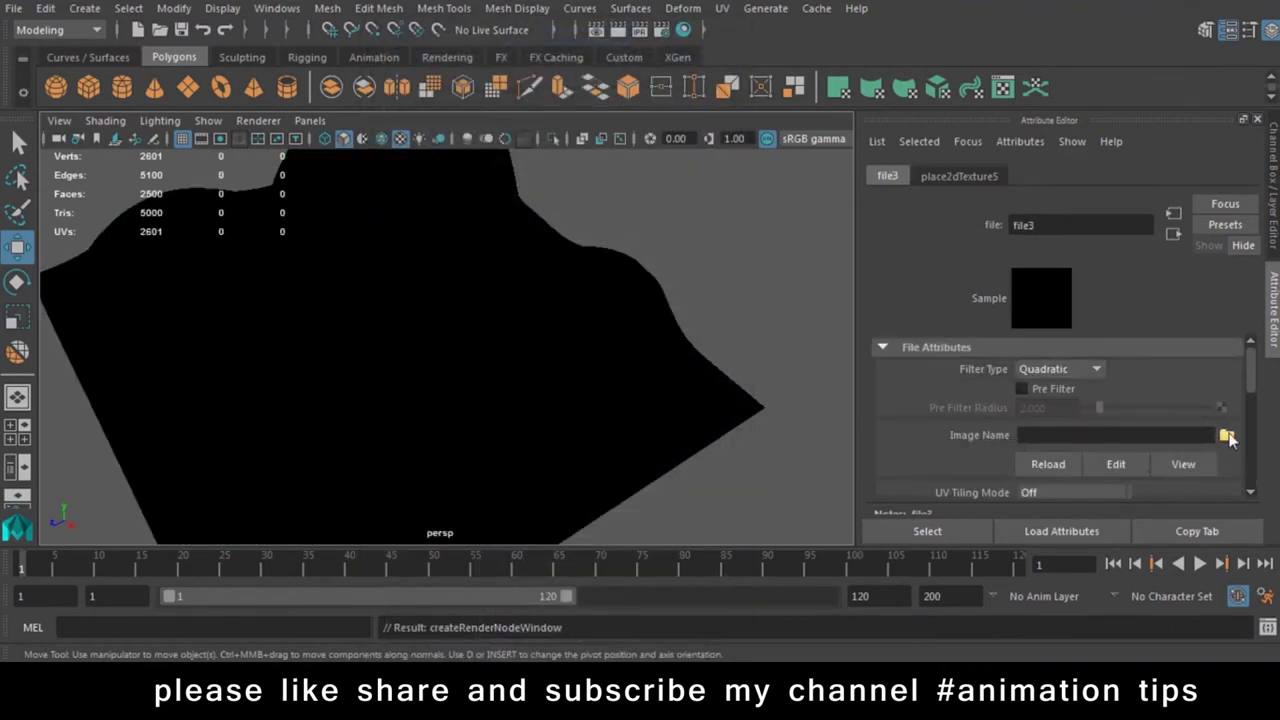
left_click(1227, 437)
left_click(639, 340)
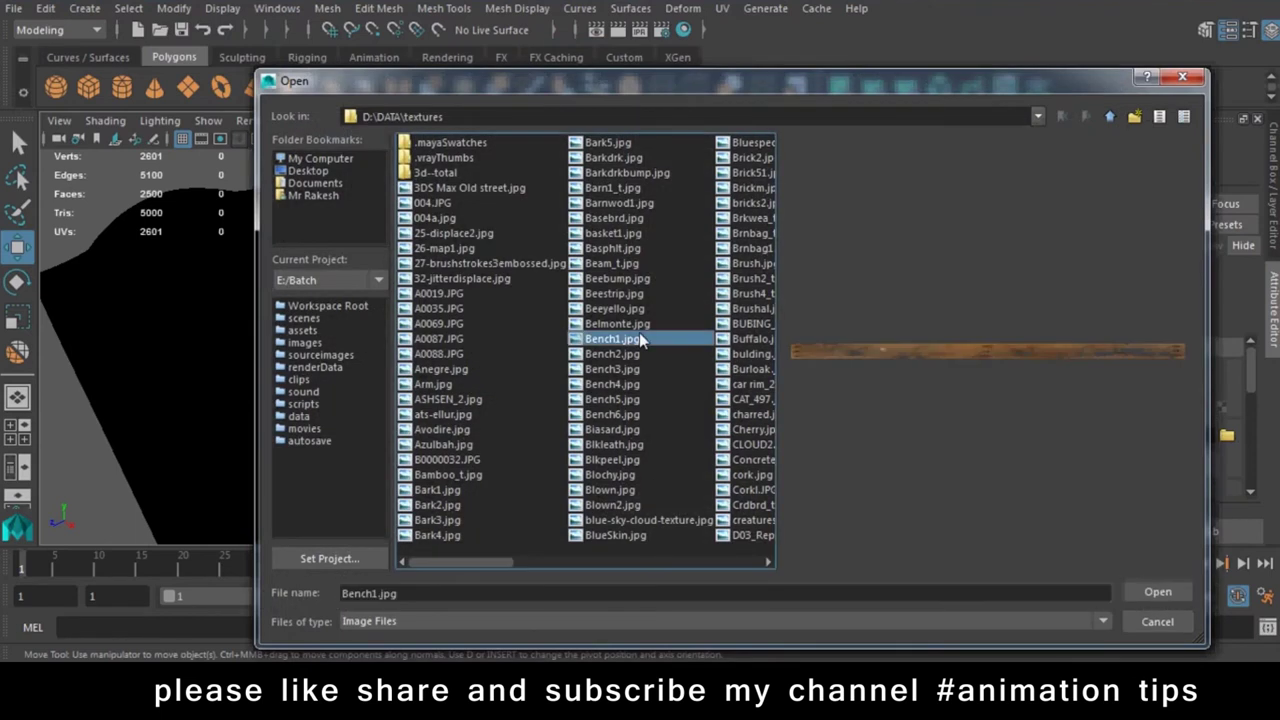
type("grass-texture-2")
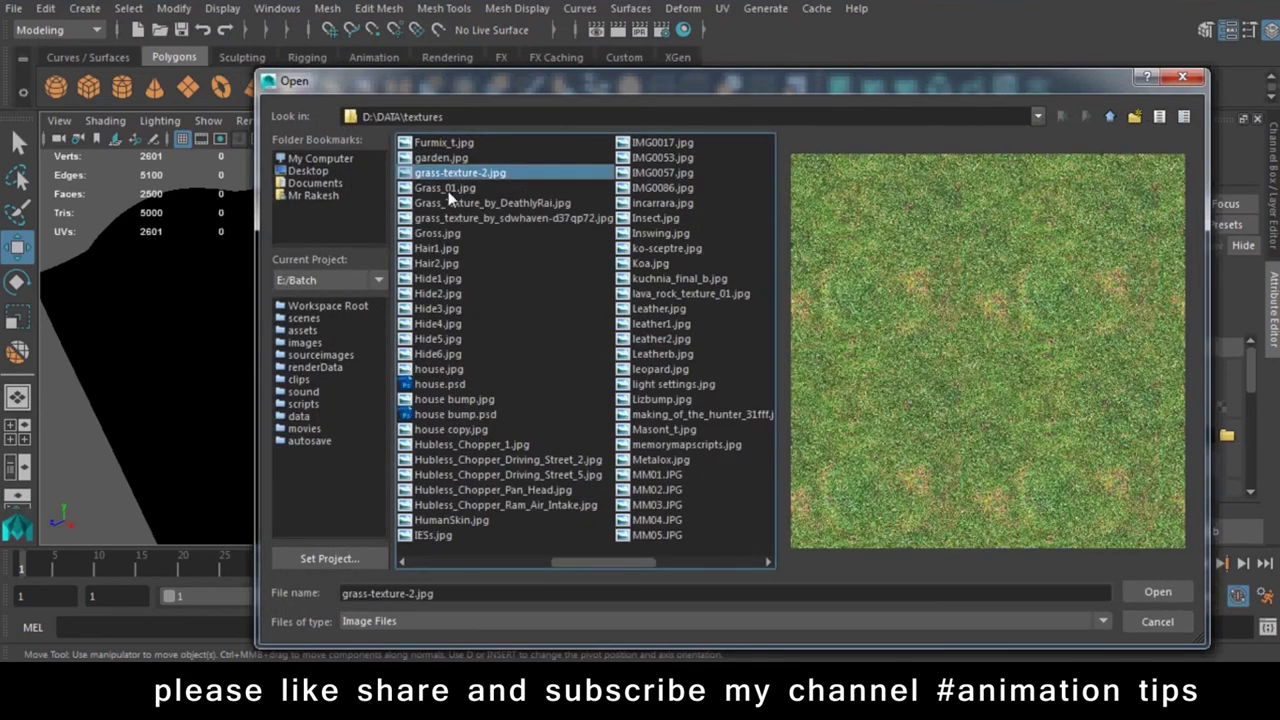
left_click(448, 191)
left_click(447, 201)
left_click(444, 216)
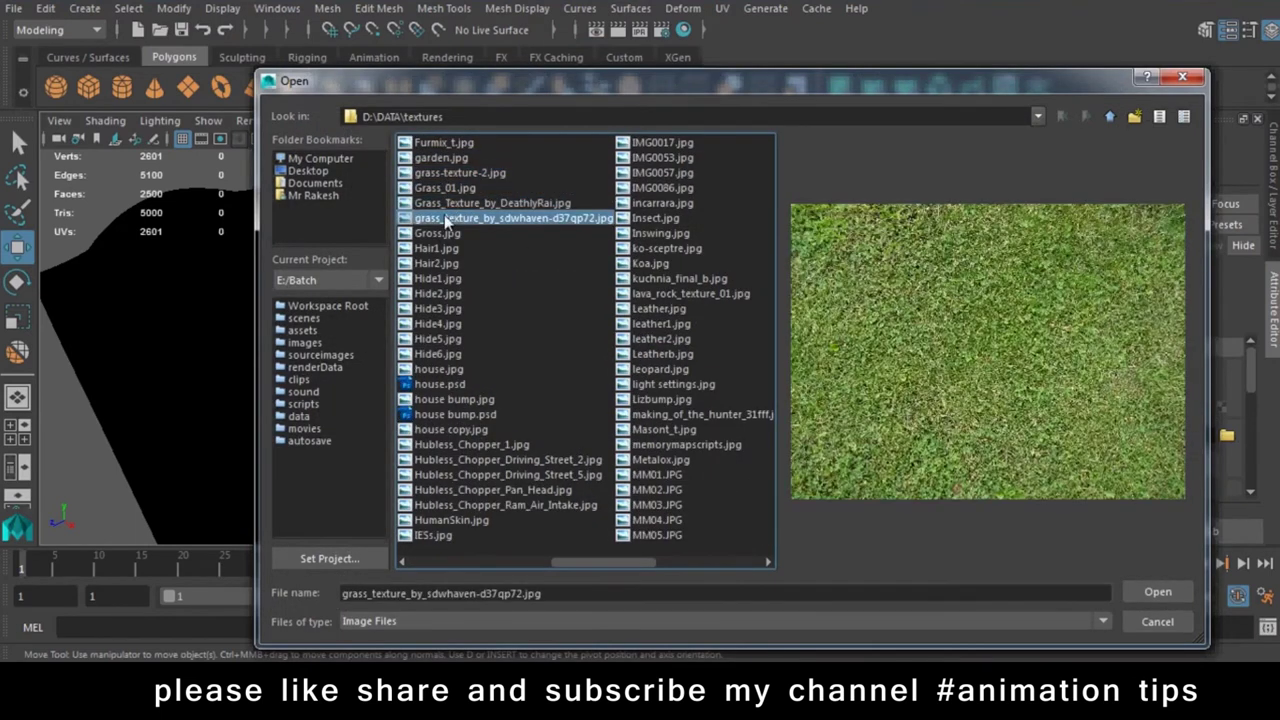
double_click(444, 216)
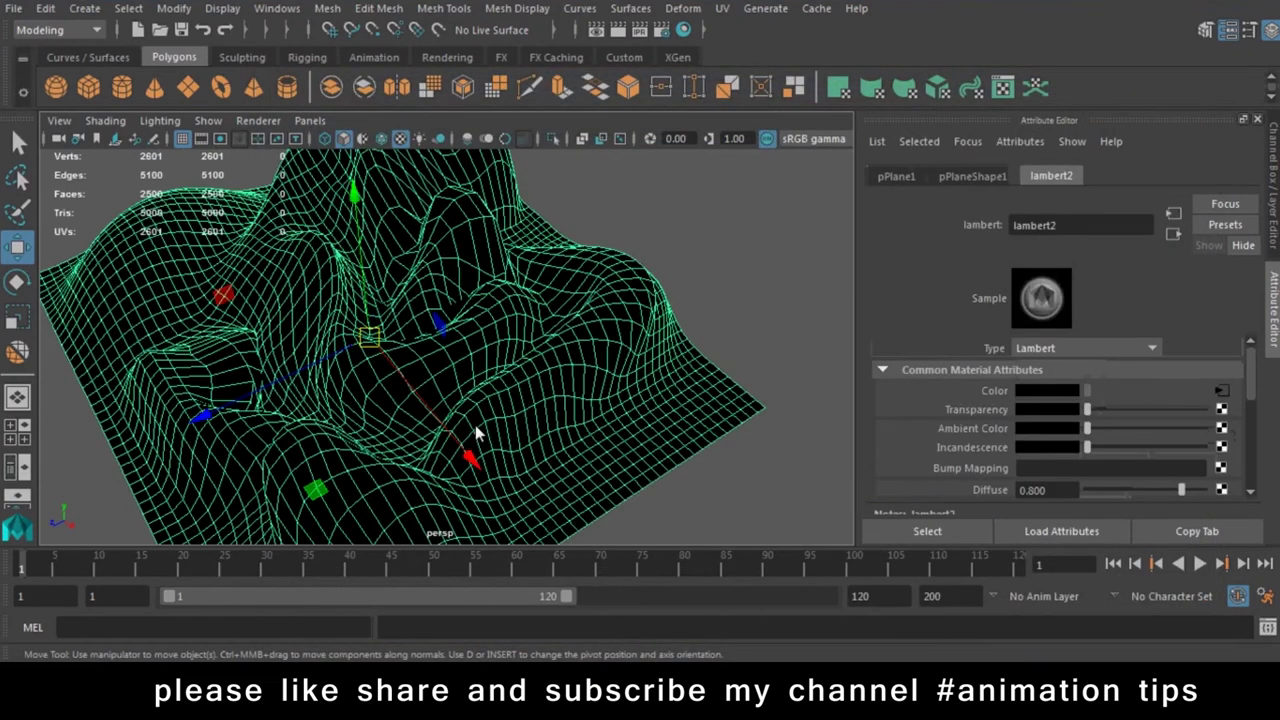
Raise ramp1's Noise to 0.659, test-rendering the terrain before and after
left_click(1220, 391)
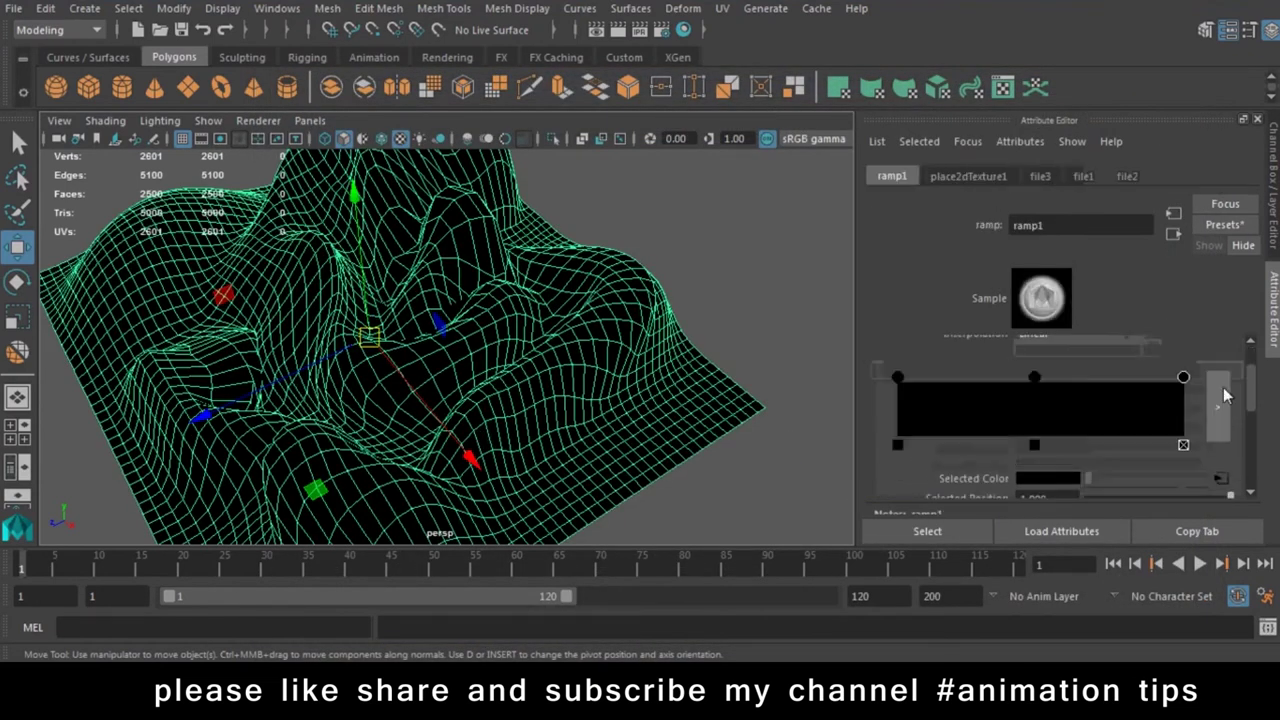
scroll(1200, 397, "down", 2)
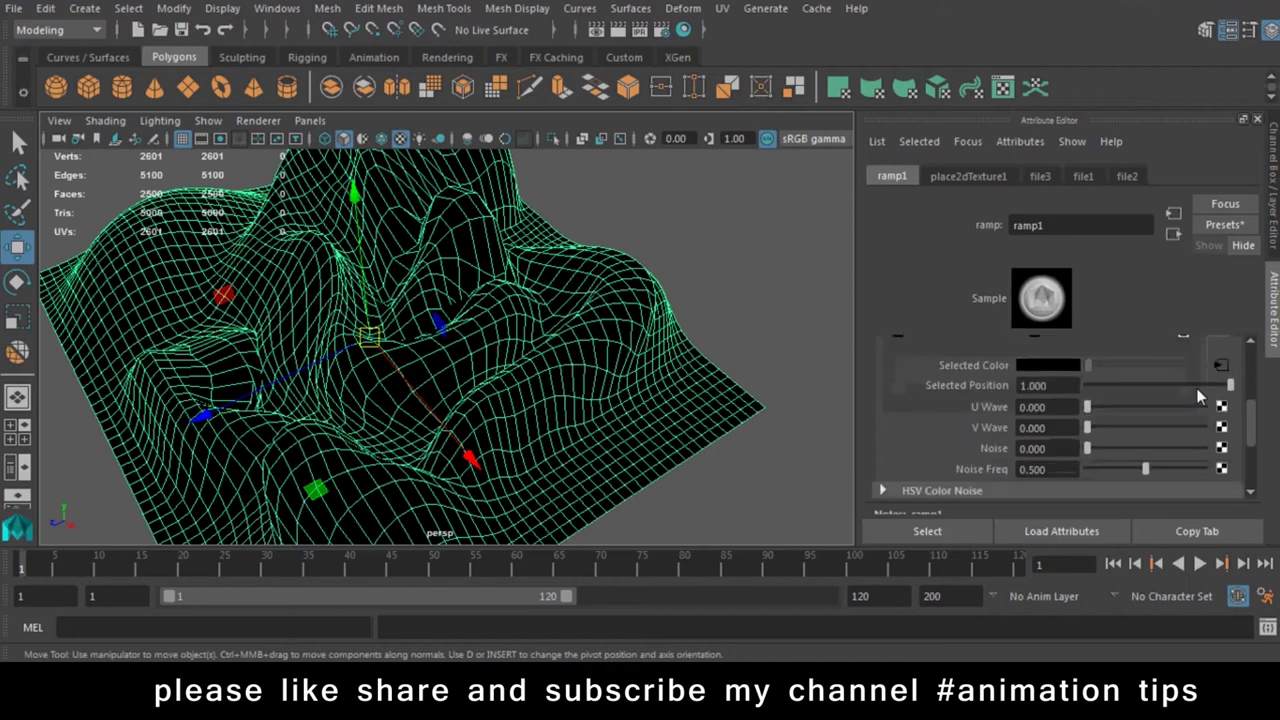
left_click_drag(1088, 452, 1104, 457)
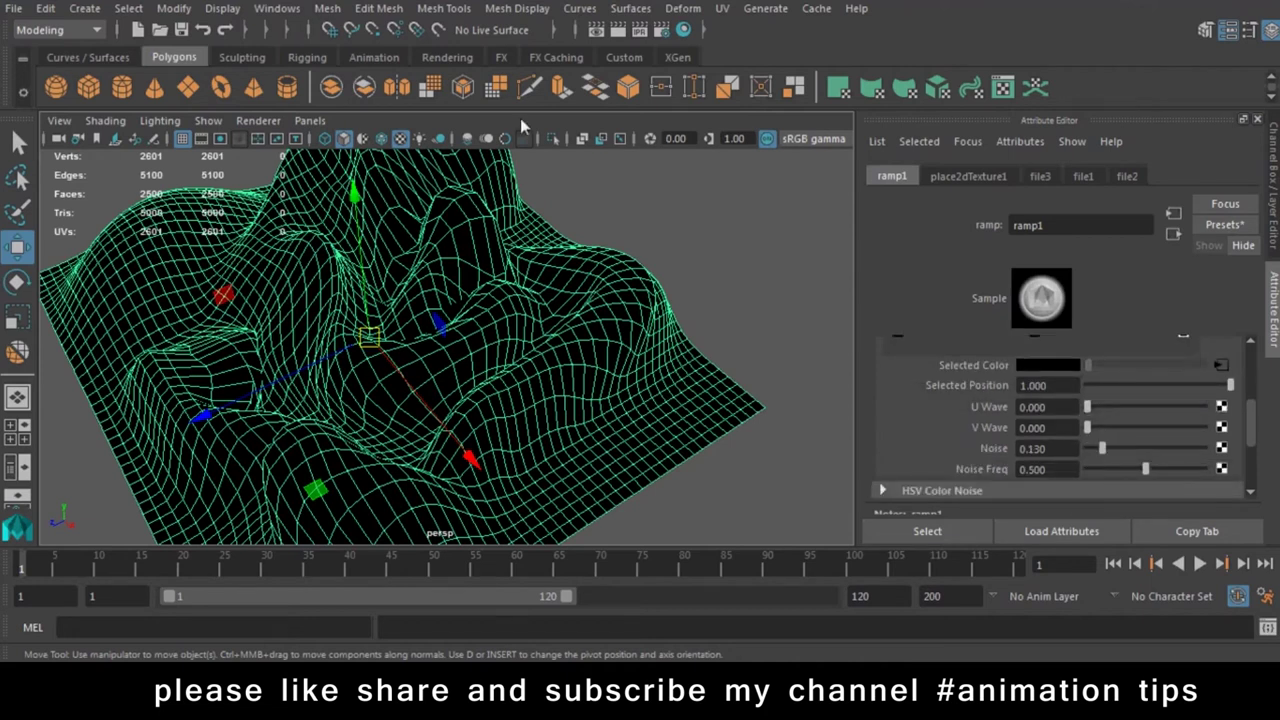
left_click(618, 30)
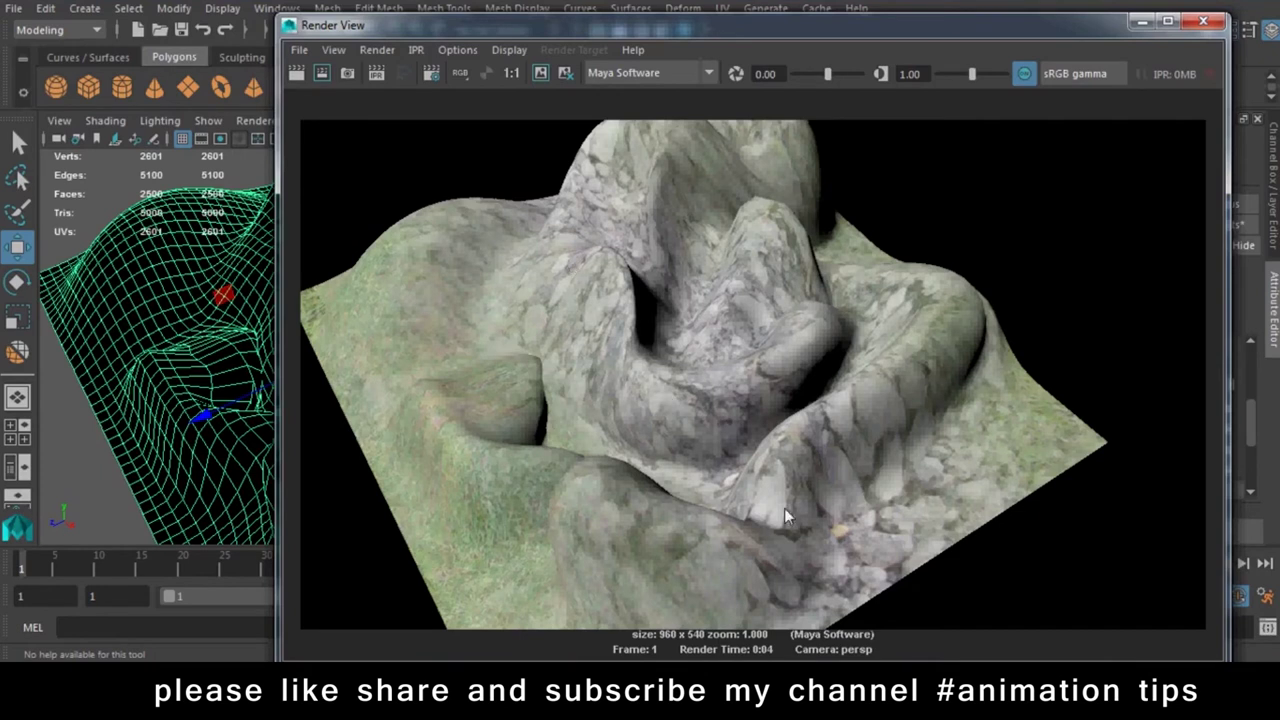
left_click(1203, 20)
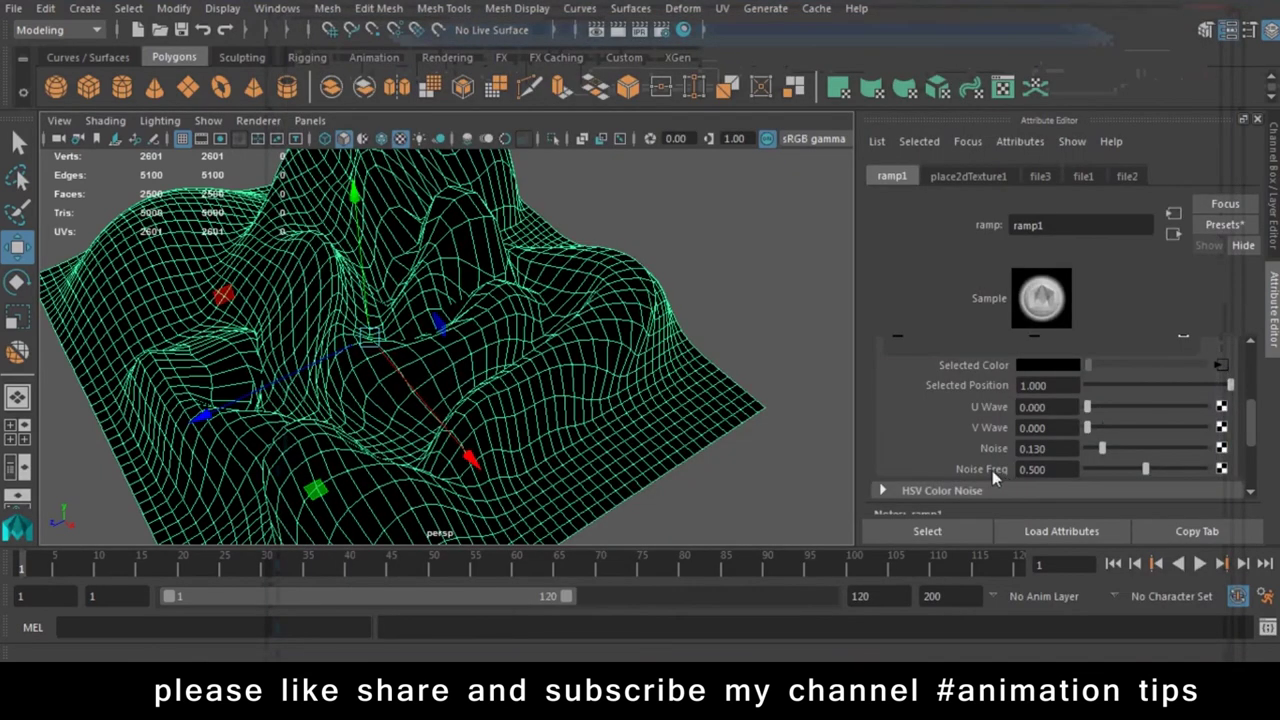
left_click_drag(1102, 448, 1165, 452)
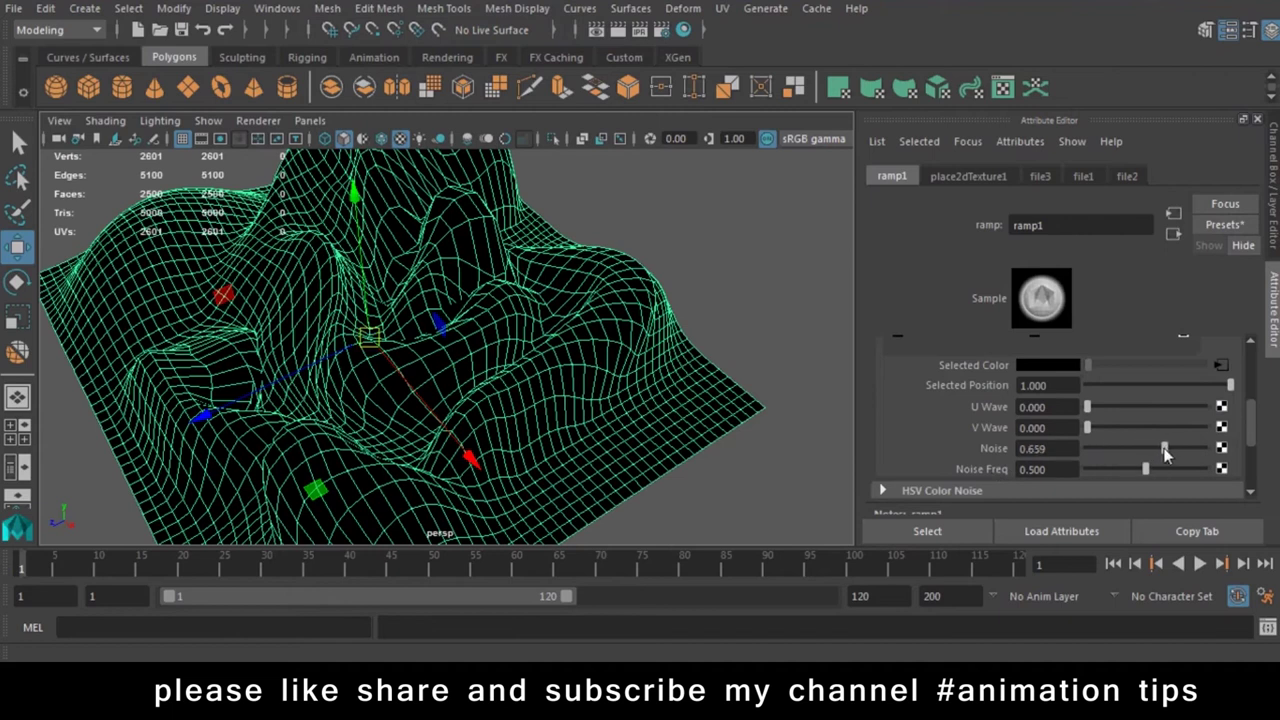
left_click(624, 31)
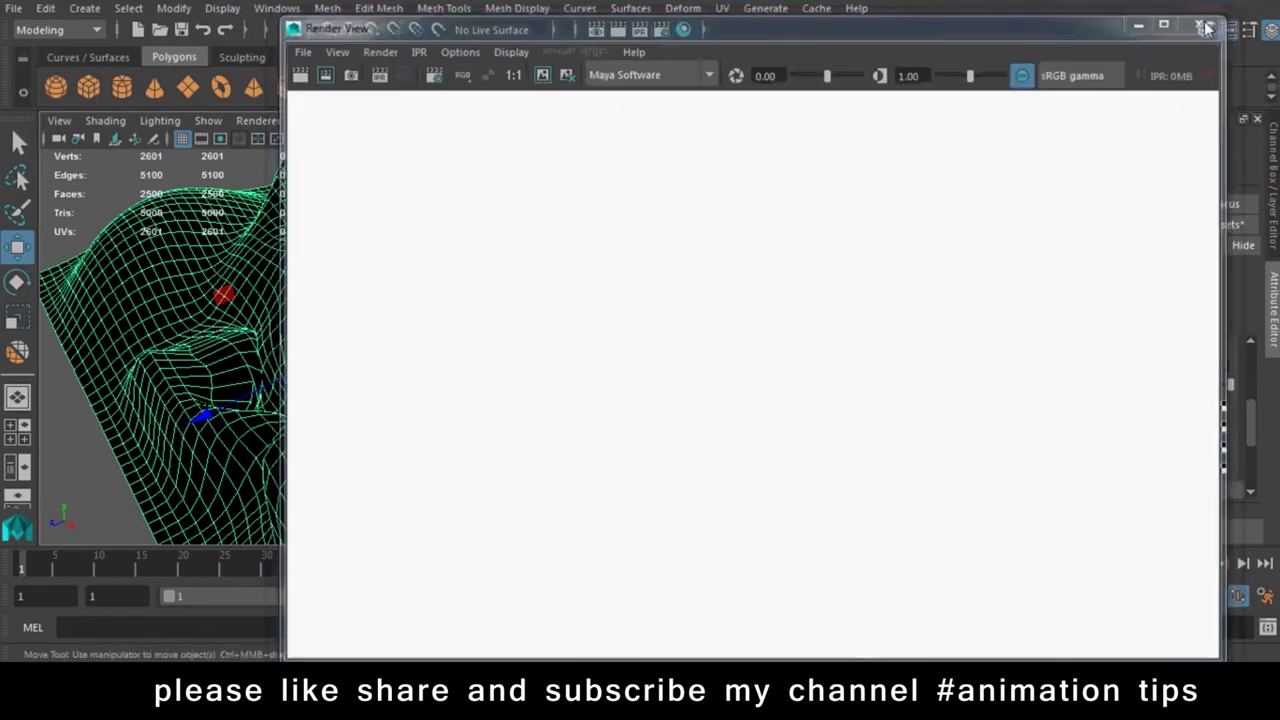
left_click(1203, 20)
Set file1's texture placement Repeat UV to 5 × 5
left_click(1221, 390)
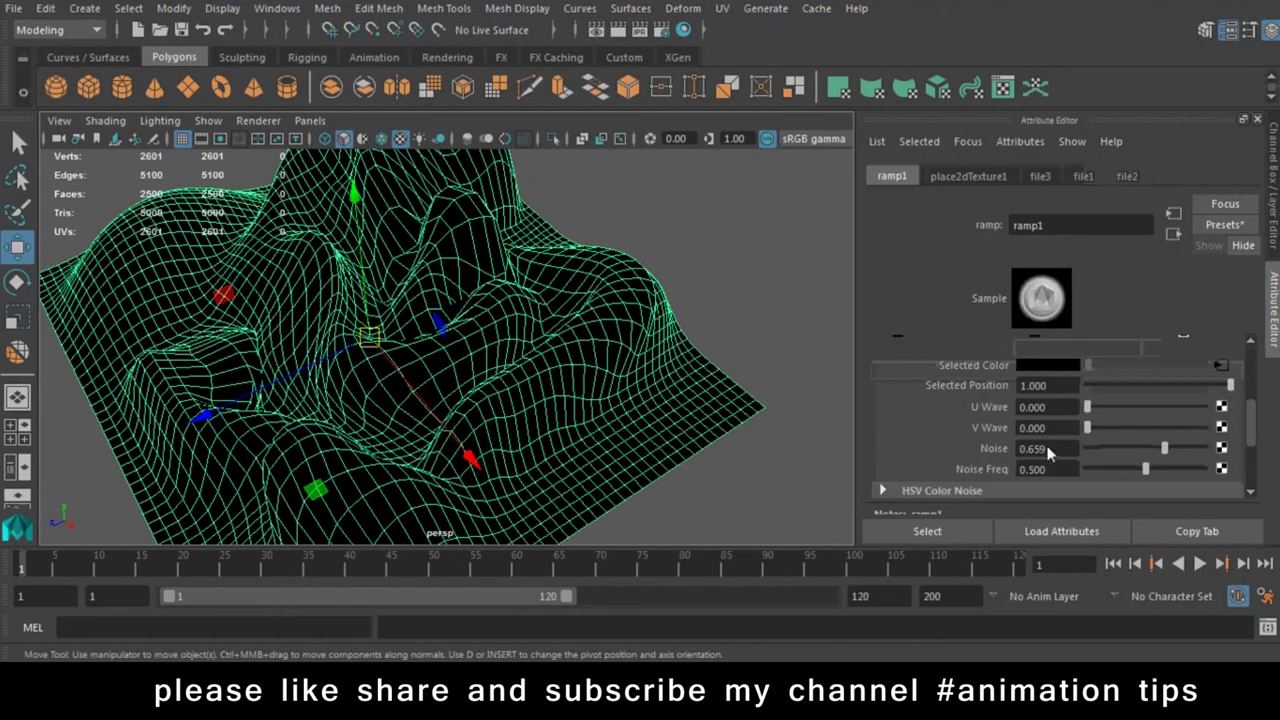
scroll(999, 440, "up", 2)
left_click(897, 388)
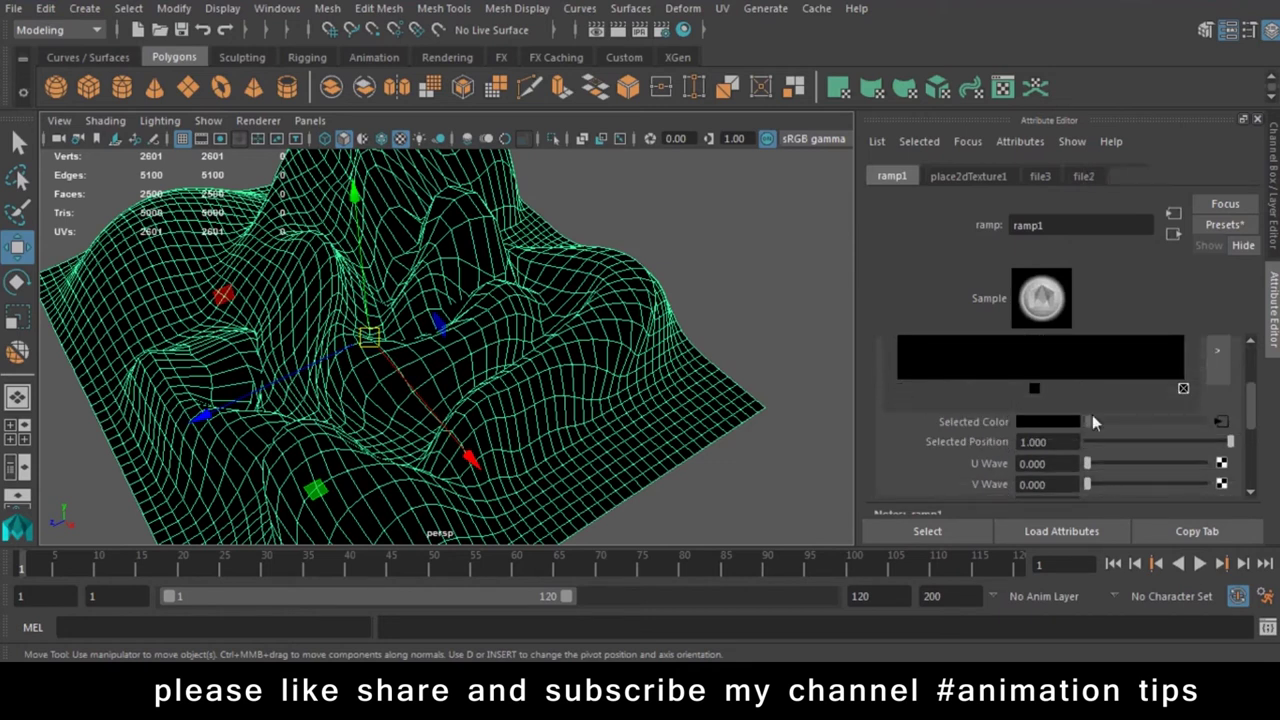
key("ctrl+z")
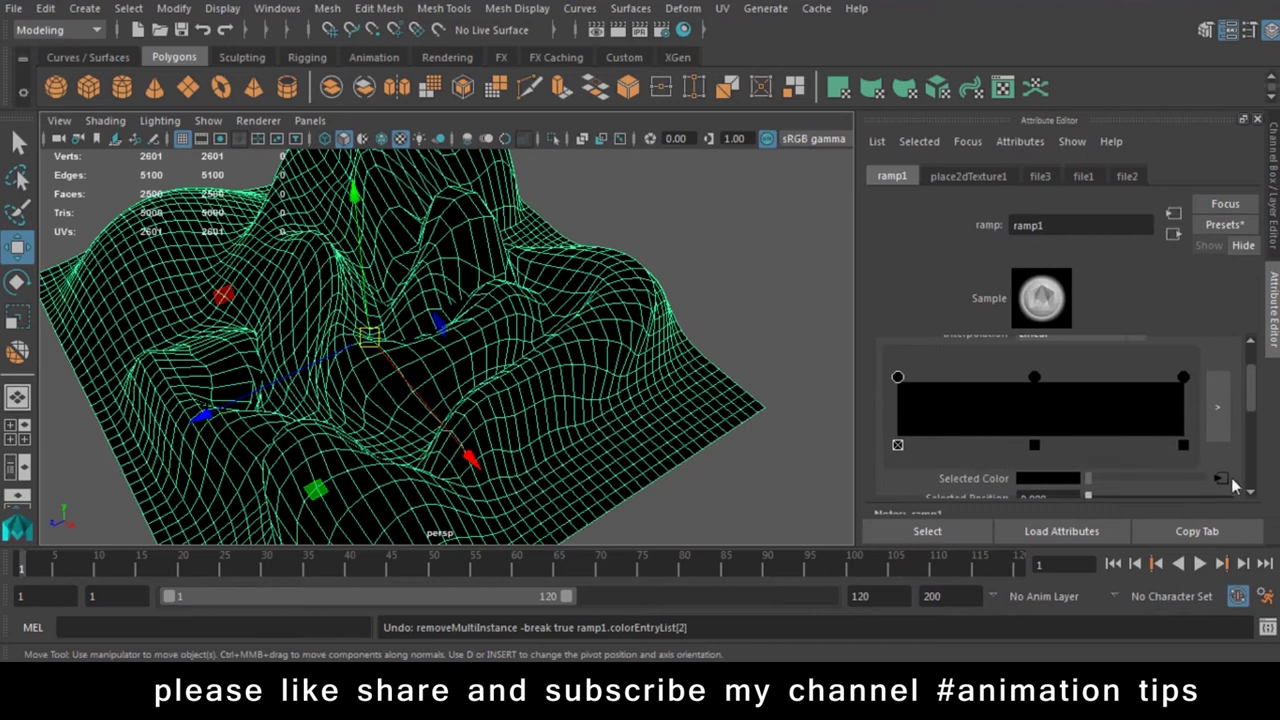
left_click(1221, 478)
left_click(959, 175)
scroll(1001, 396, "down", 2)
scroll(1001, 396, "down", 2)
double_click(1032, 400)
type("5")
key("Tab")
type("5")
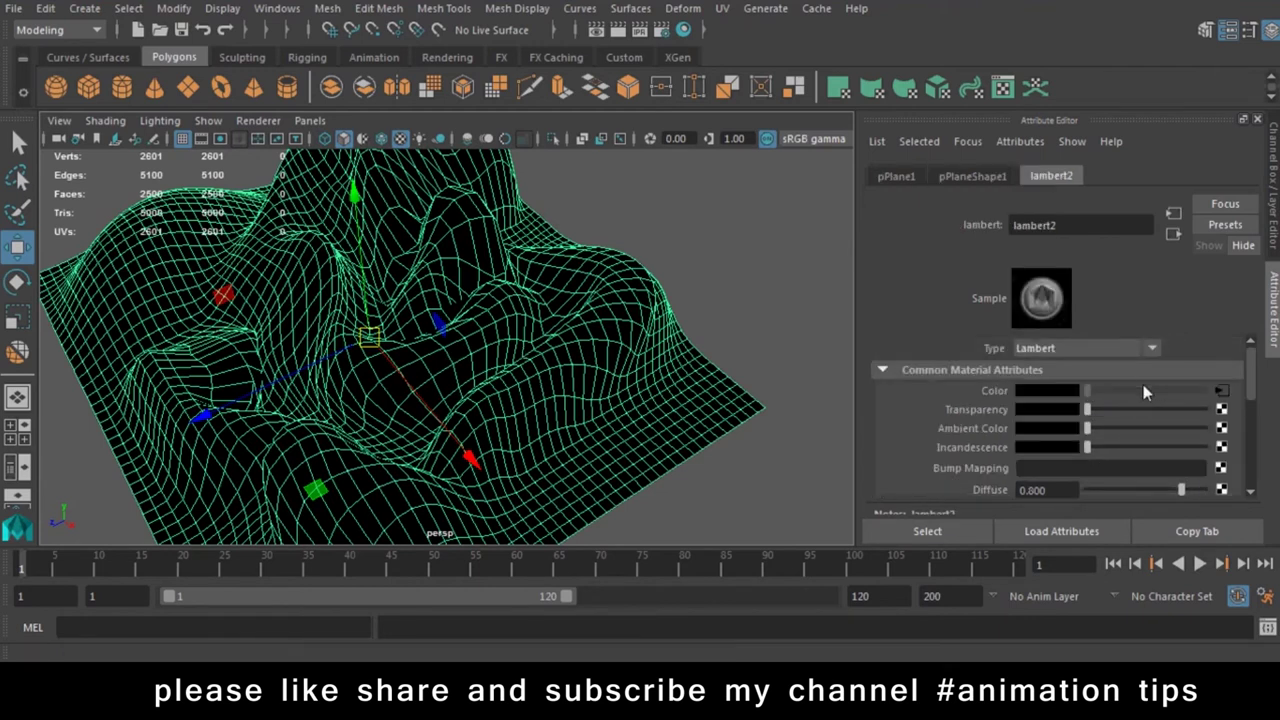
Check file2's placement settings, then reselect the terrain and reopen ramp1
left_click(1034, 377)
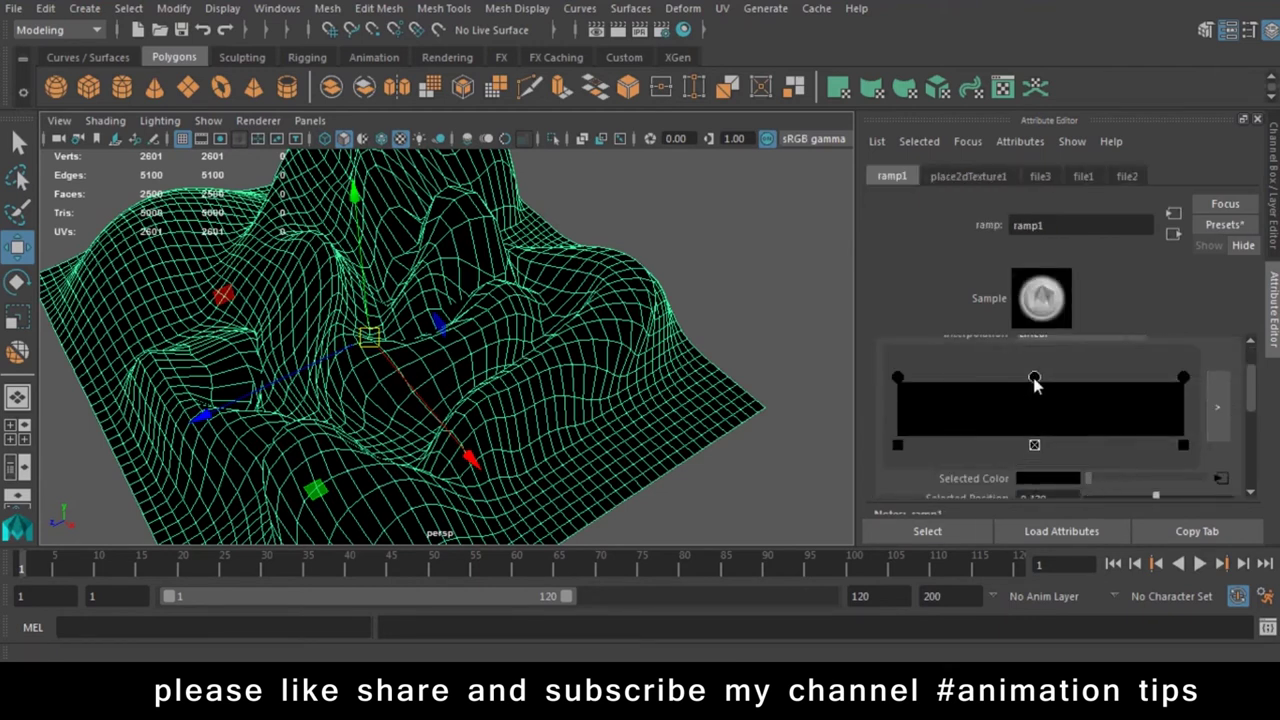
left_click(1219, 481)
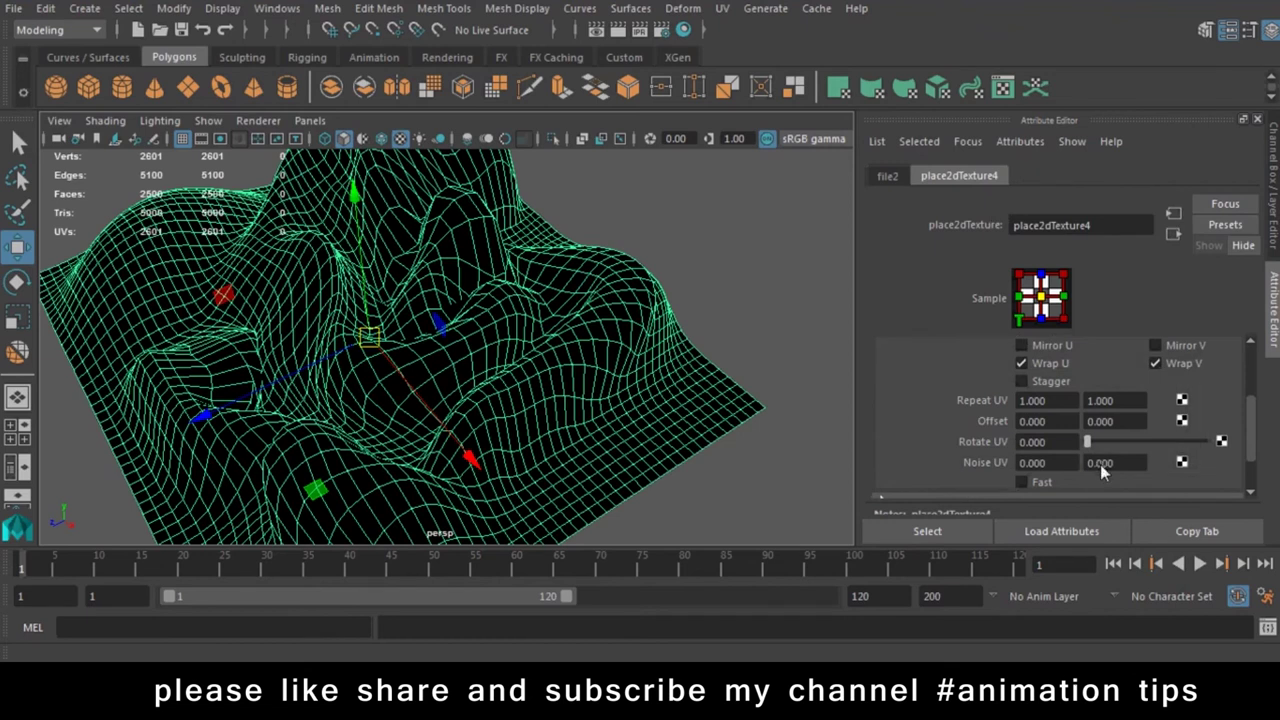
left_click_drag(1056, 404, 895, 410)
left_click(780, 337)
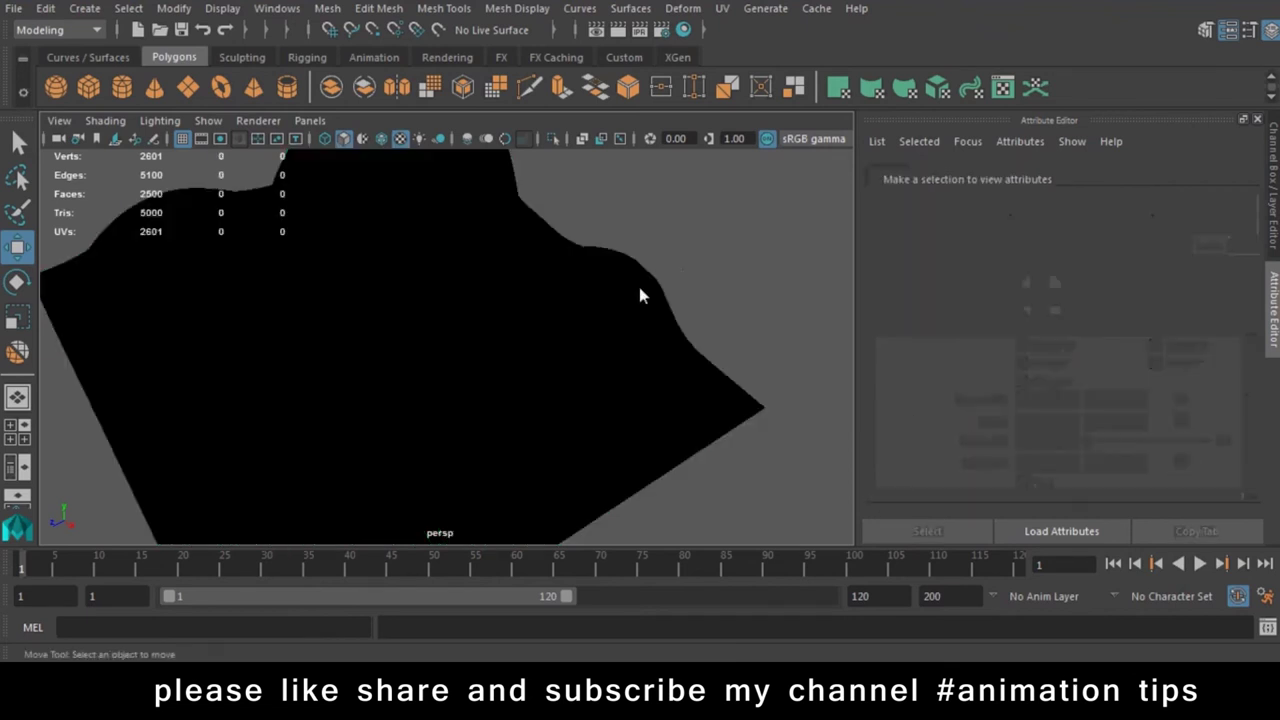
left_click(640, 295)
left_click(1100, 400)
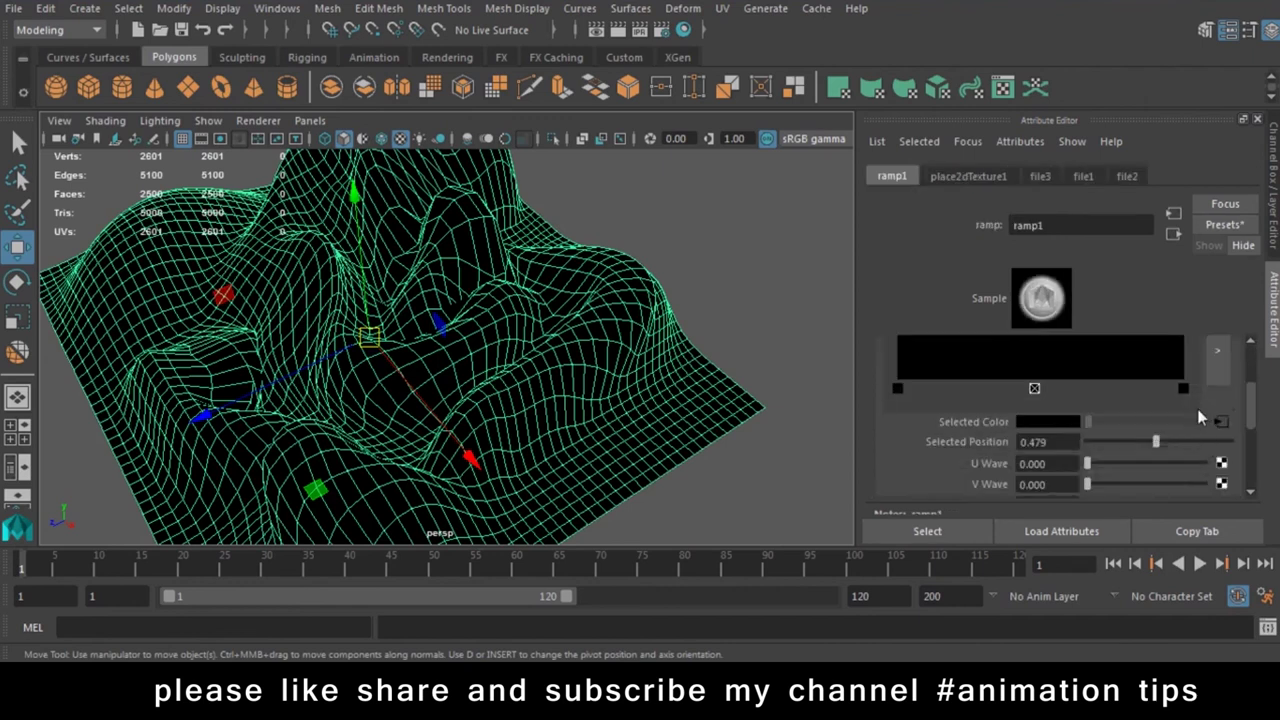
Set file3's grass texture Repeat UV to 4 × 4 and deselect the terrain
left_click(1218, 481)
left_click(1032, 400)
type("4")
key("Return")
left_click(1105, 402)
type("4")
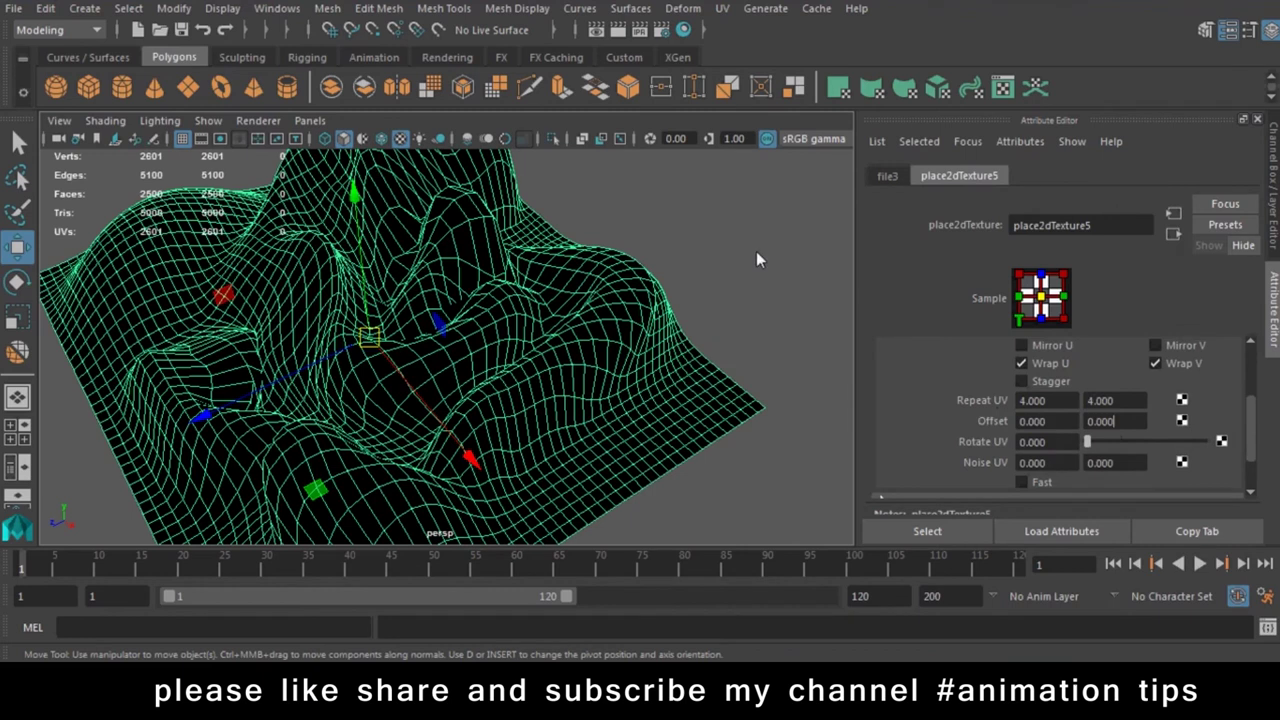
left_click(756, 260)
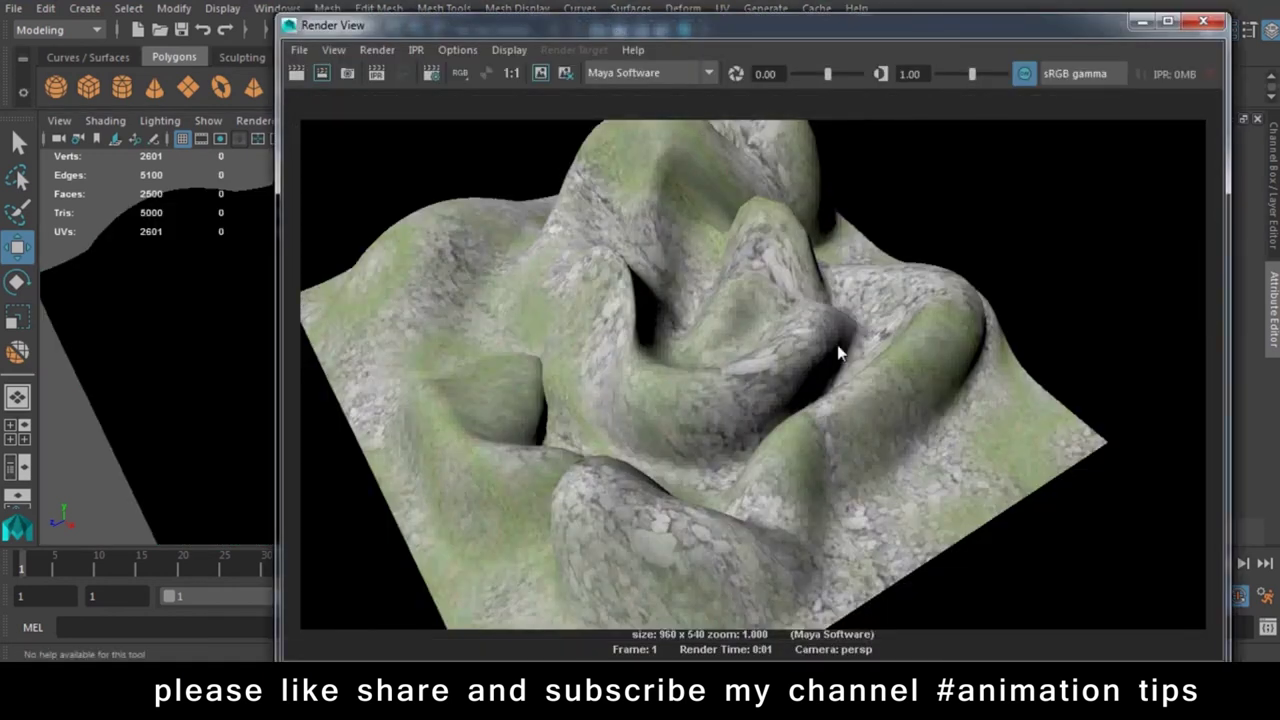
Toggle the Render View's sRGB colour management on and off and zoom into the render
left_click(1022, 76)
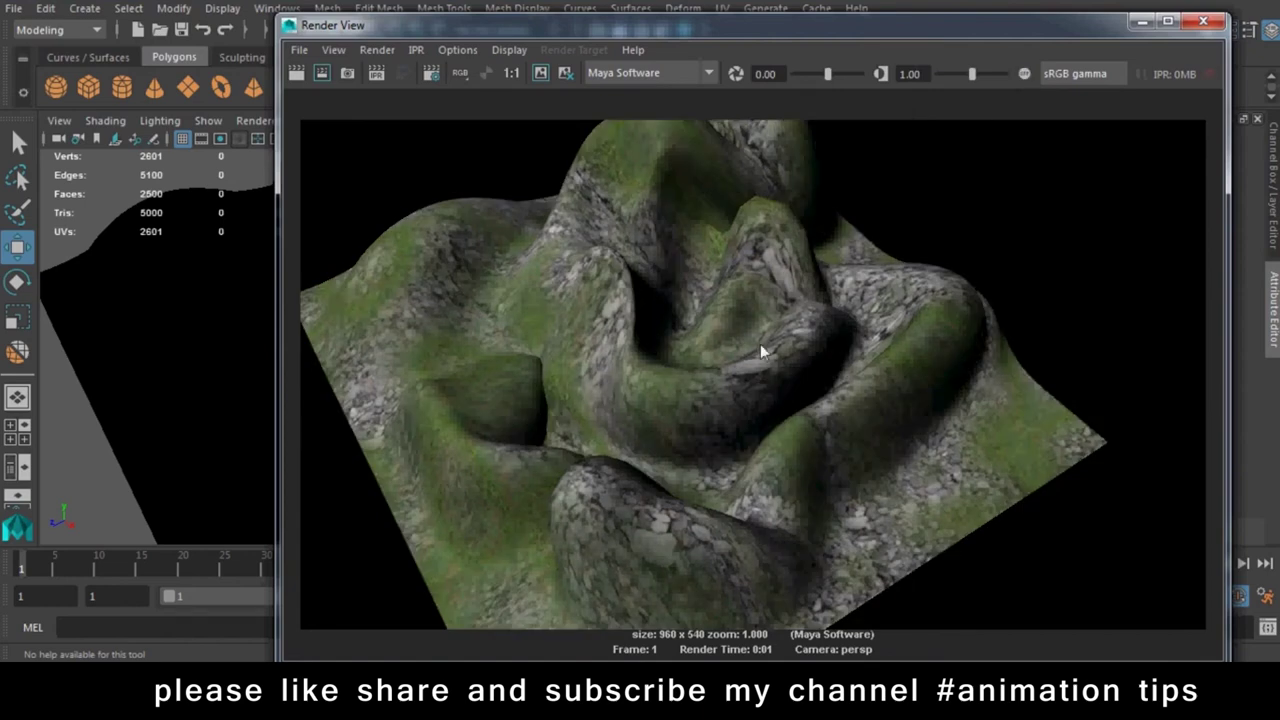
left_click(1025, 75)
left_click(1025, 75)
left_click(1025, 75)
left_click(1025, 75)
left_click(1025, 75)
left_click(1025, 75)
left_click(1025, 75)
left_click(1025, 75)
right_click_drag(603, 246, 680, 424, "alt")
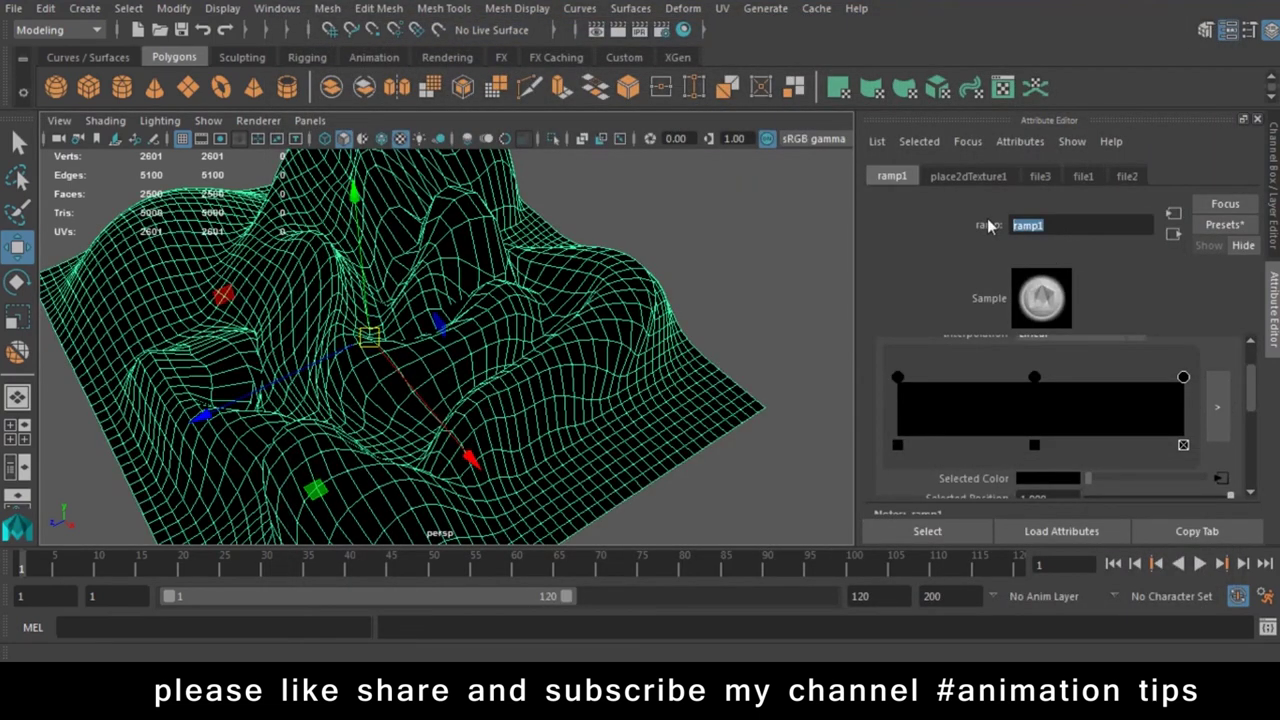
Connect ramp1 to lambert2's Bump Mapping and switch the viewport to textured display
left_click(640, 300)
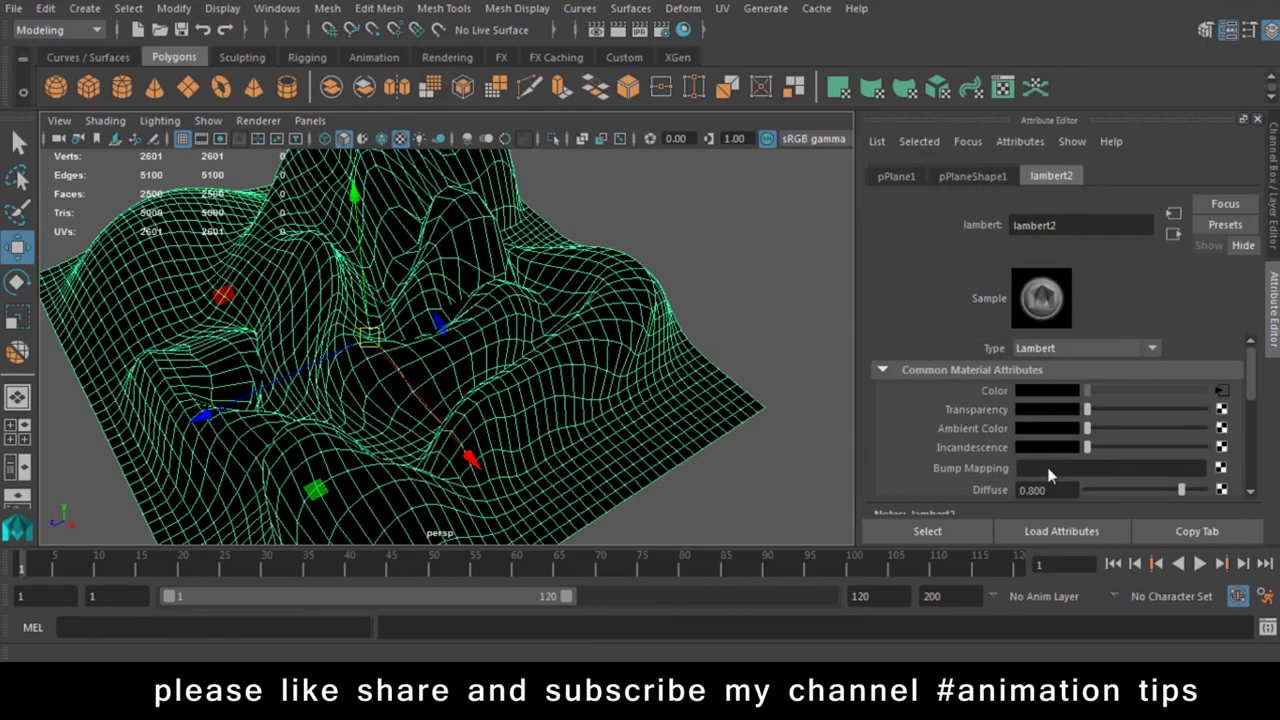
type("ramp")
middle_click_drag(1048, 474, 1048, 474)
key("5")
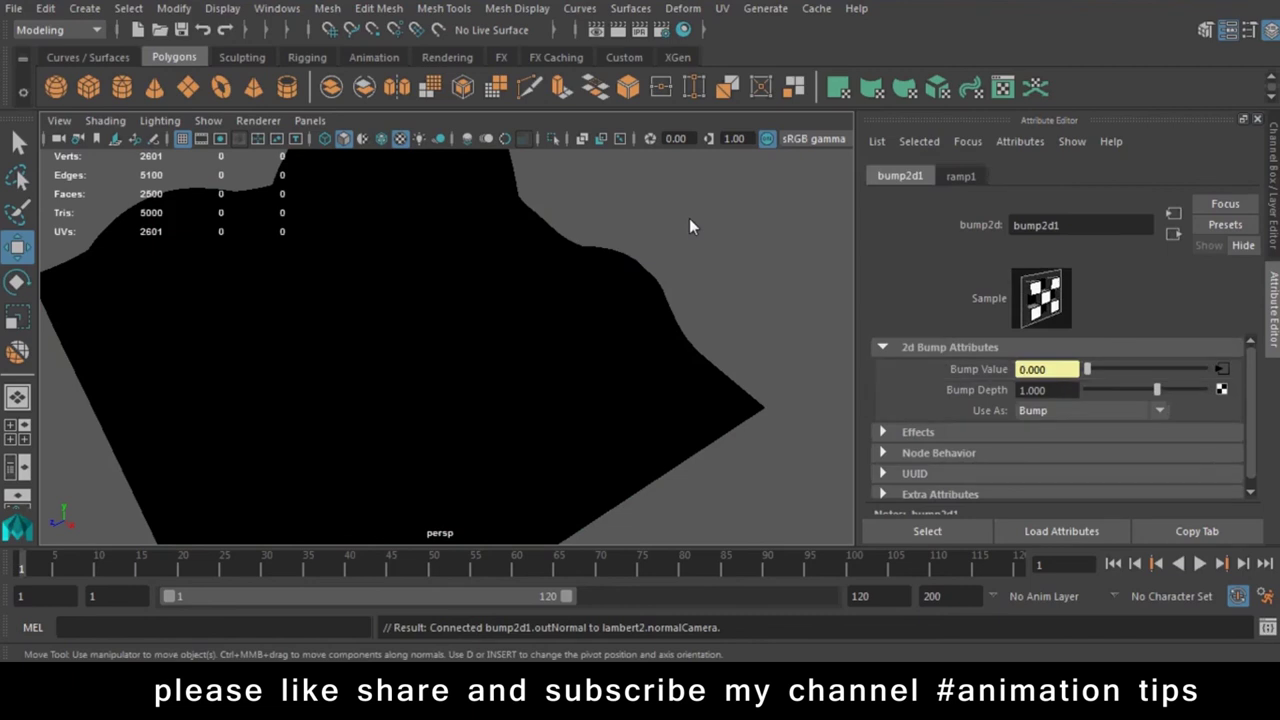
left_click(689, 218)
key("6")
left_click(564, 320)
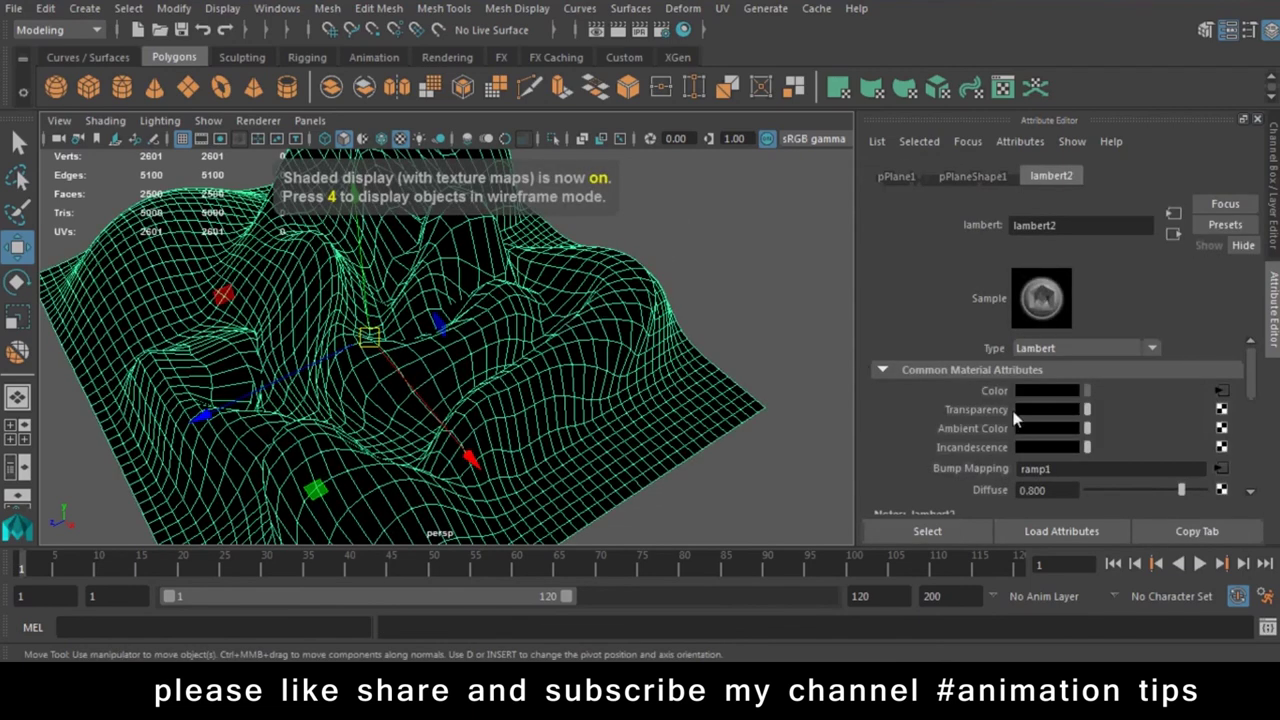
Set bump2d1's Bump Depth to 0.05 and render the bump-mapped terrain
left_click(1220, 470)
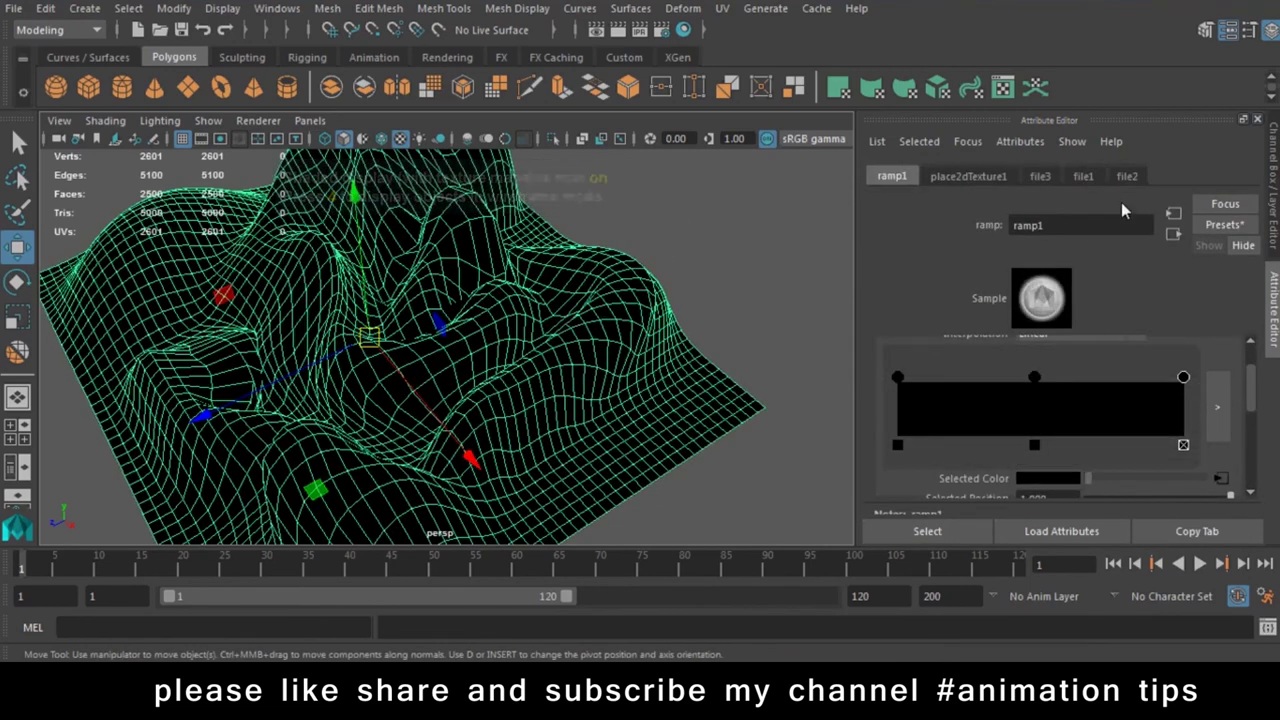
left_click(1173, 235)
left_click(1036, 180)
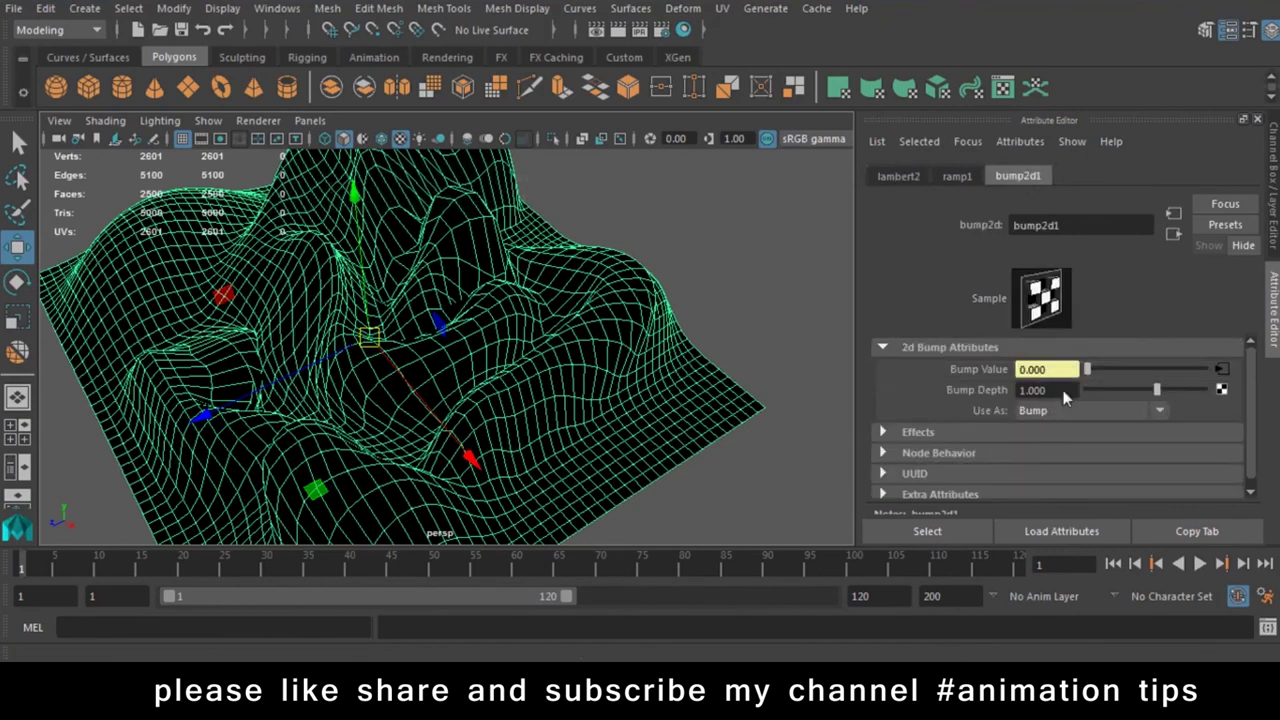
type("0.05")
key("Return")
left_click(618, 29)
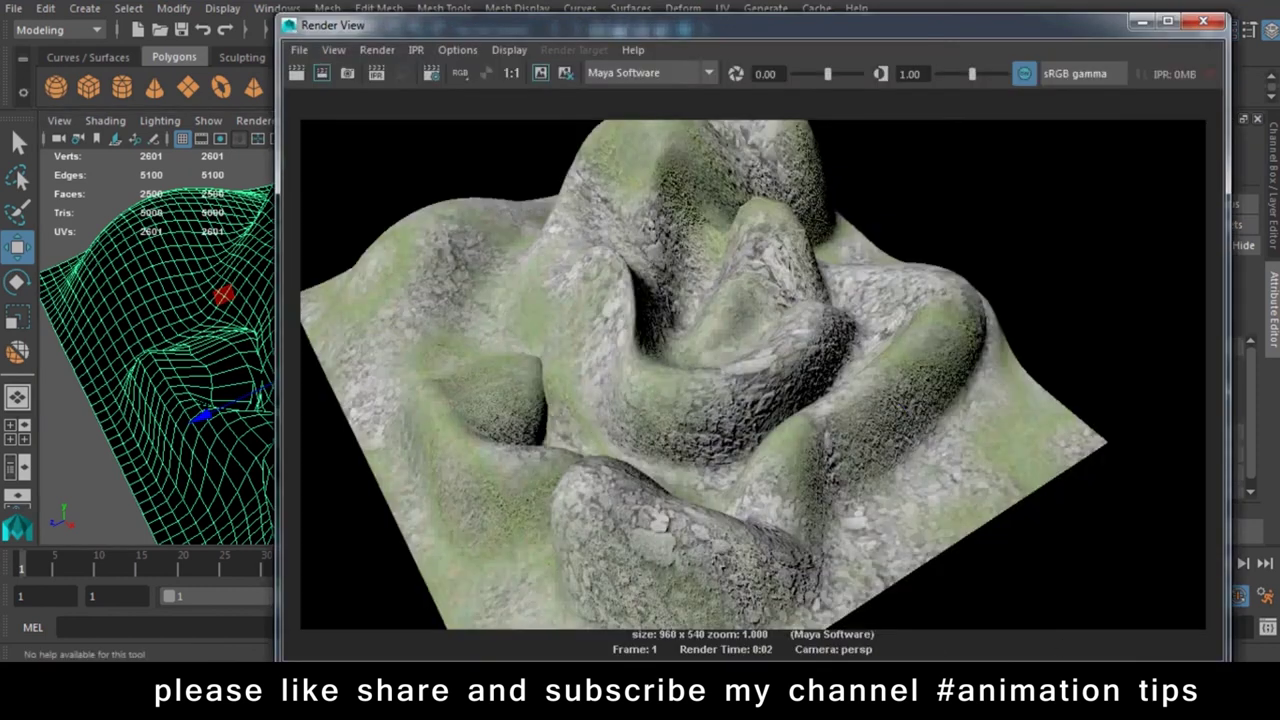
Reveal the hidden system tray icons while the bump-mapped terrain render is displayed
left_click(1121, 690)
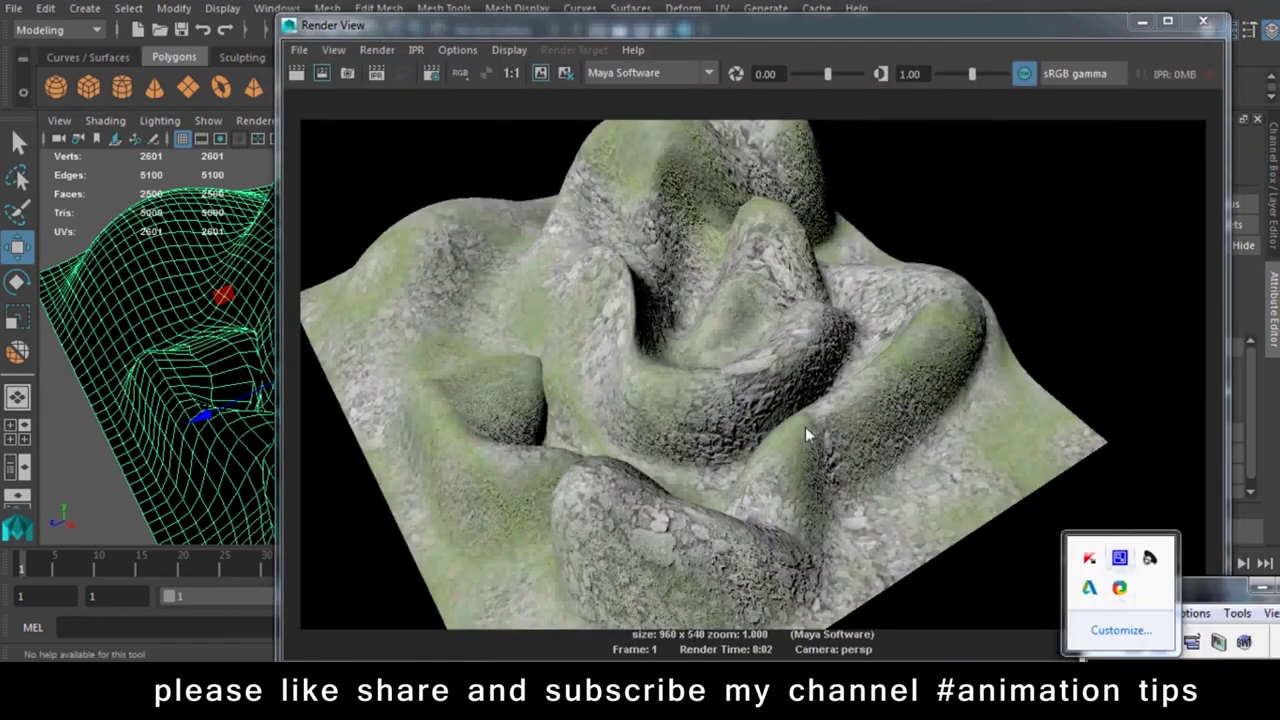